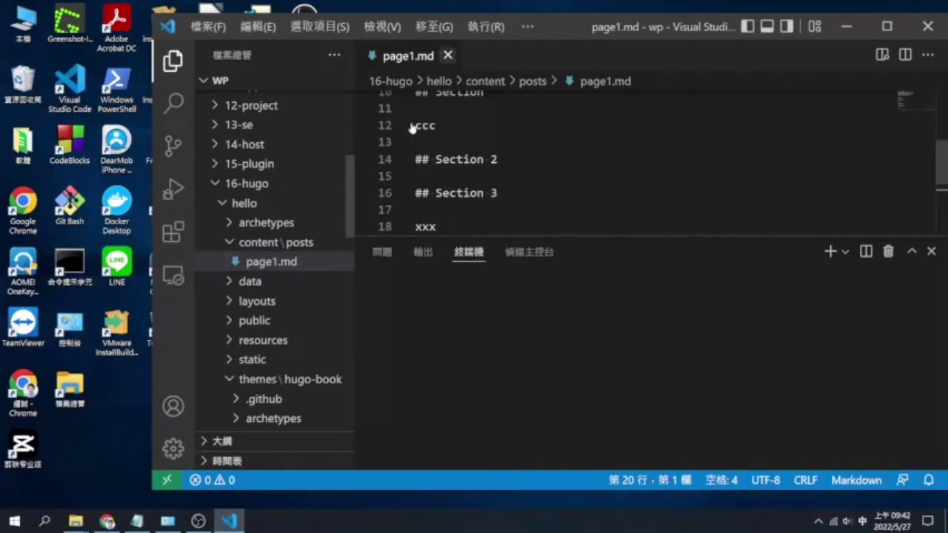
# Close page1.md, open a terminal in the hello folder, and open the 16-hugo README.md notes
pyautogui.click(251, 208)
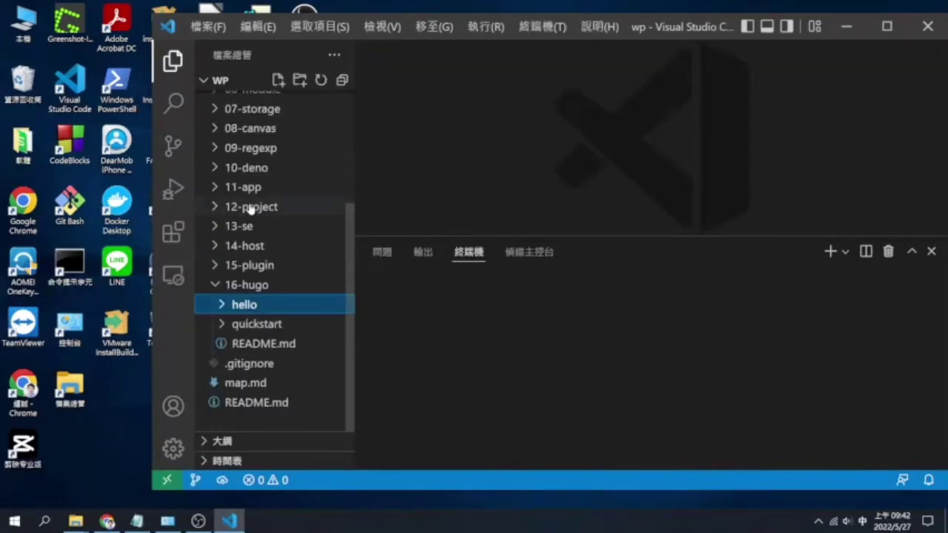
pyautogui.rightClick(258, 312)
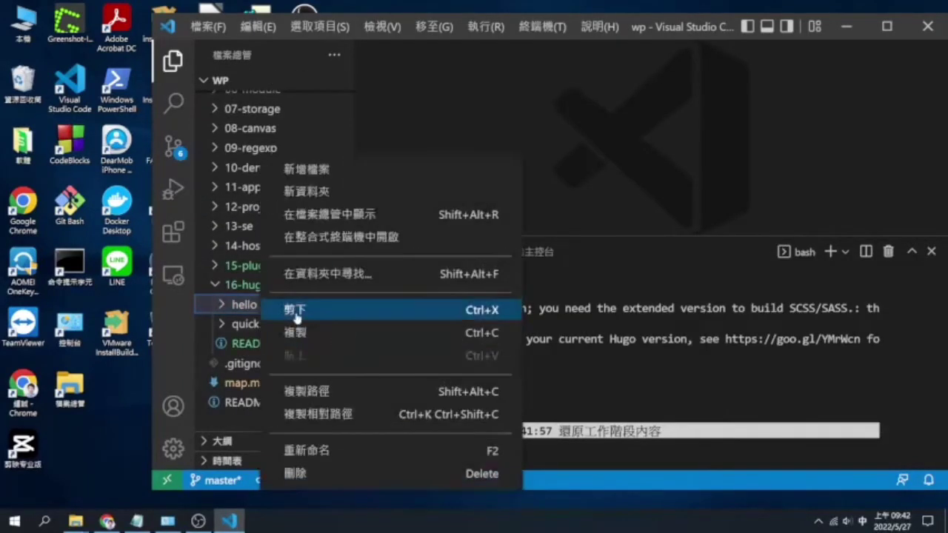
pyautogui.click(296, 237)
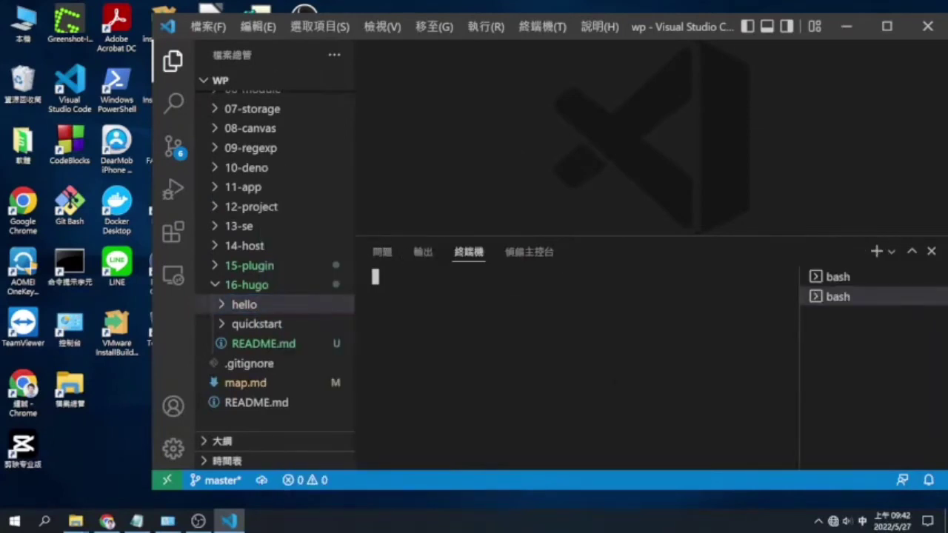
pyautogui.click(292, 344)
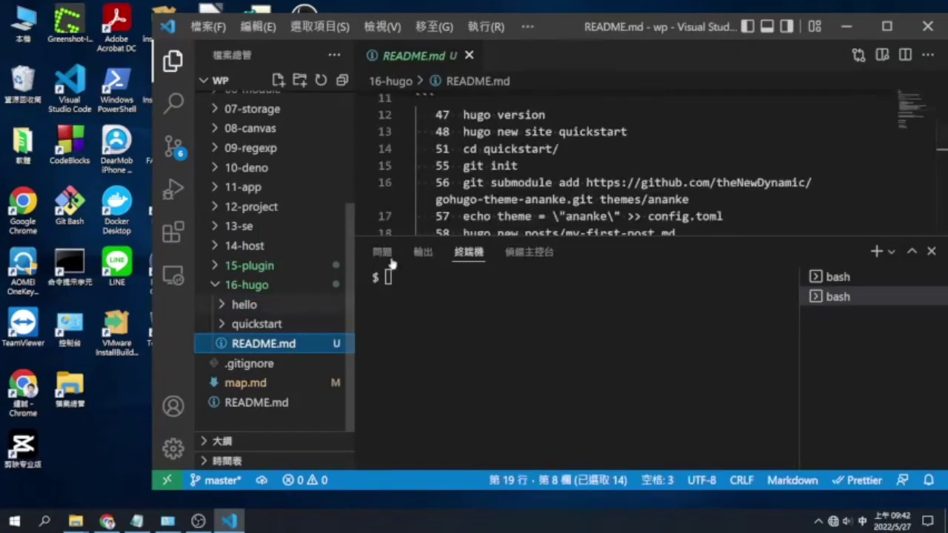
pyautogui.scroll(-2, 592, 162)
pyautogui.click(560, 194)
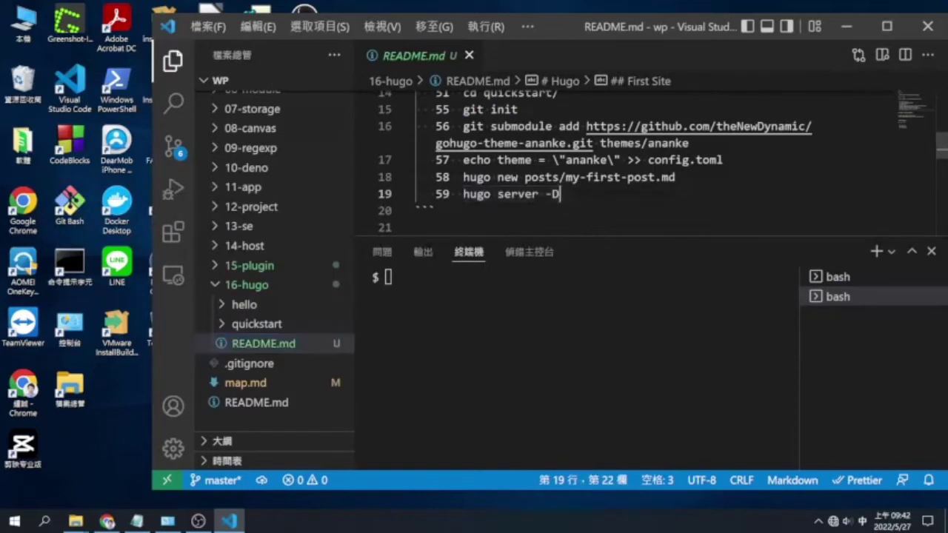
# Run hugo server -D, which fails on a SCSS error, then hugo version showing non-extended v0.99.1
pyautogui.click(386, 277)
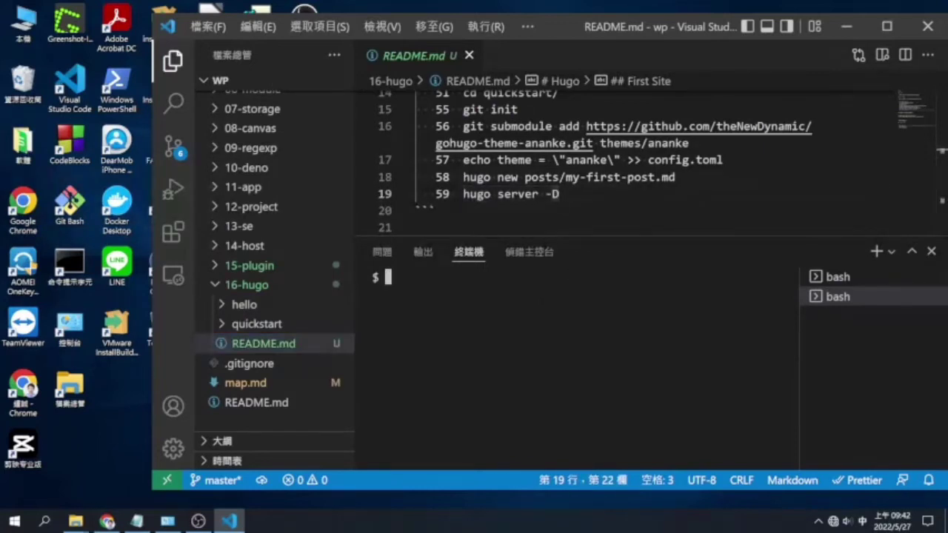
pyautogui.write('hugo serv')
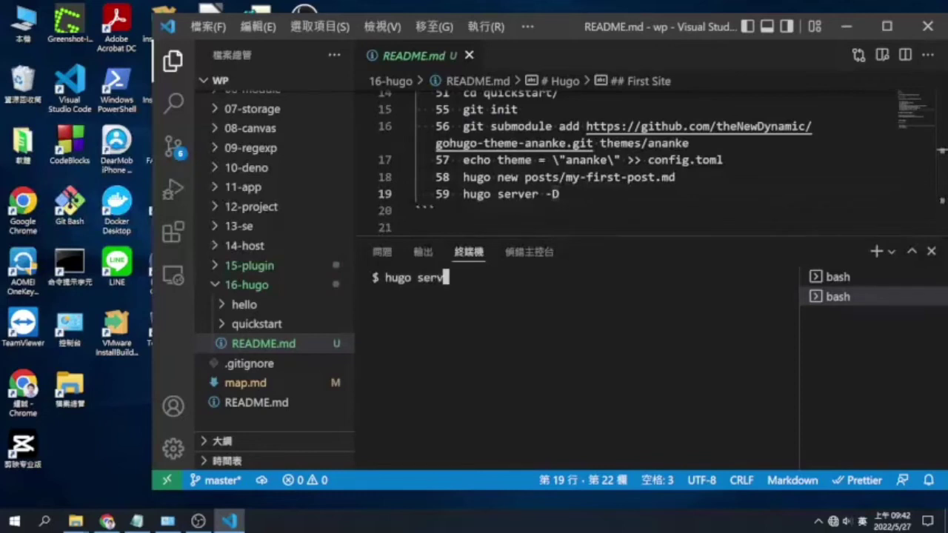
pyautogui.write('er -D')
pyautogui.press('Return')
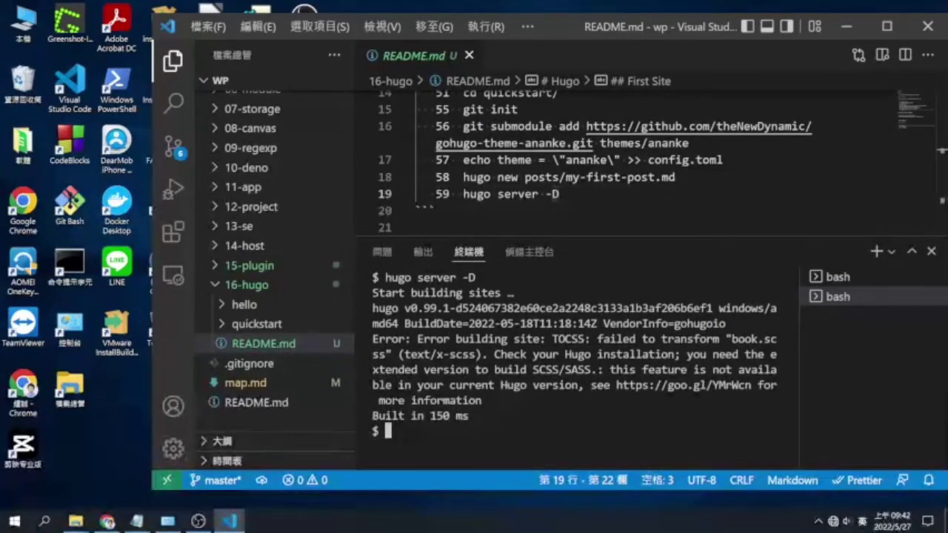
pyautogui.write('h')
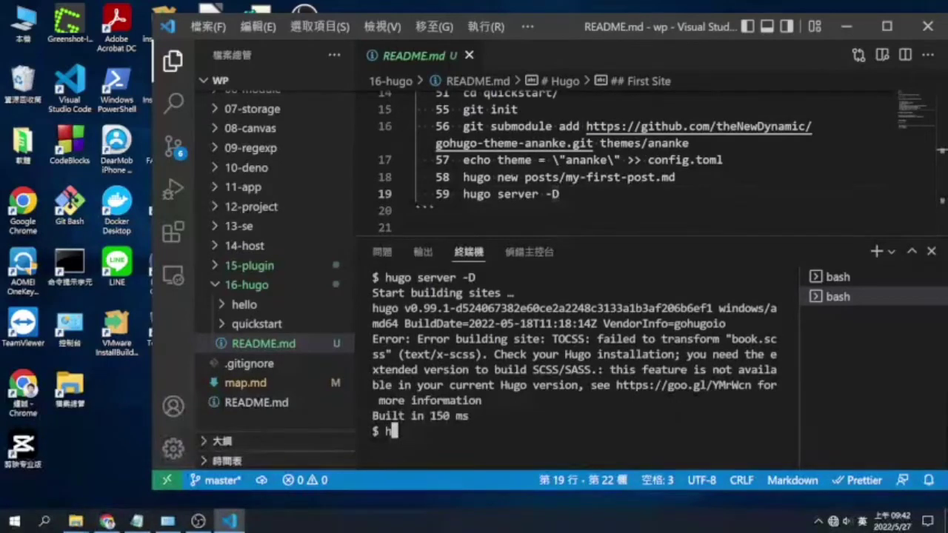
pyautogui.write('ugo --')
pyautogui.press('BackSpace')
pyautogui.press('BackSpace')
pyautogui.write('version')
pyautogui.press('Return')
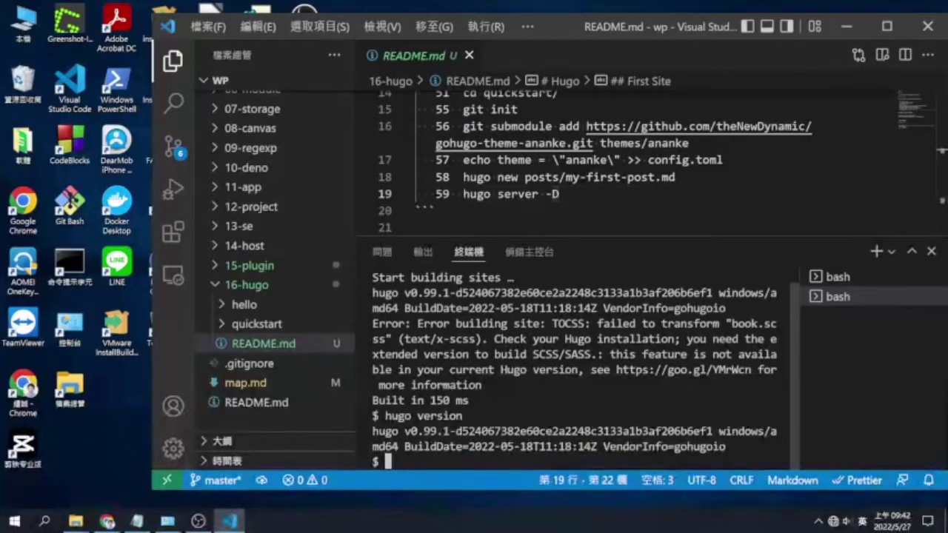
# Extract the hugo_extended_0.99.1_Windows-64bit.zip archive in C:\install
pyautogui.click(76, 522)
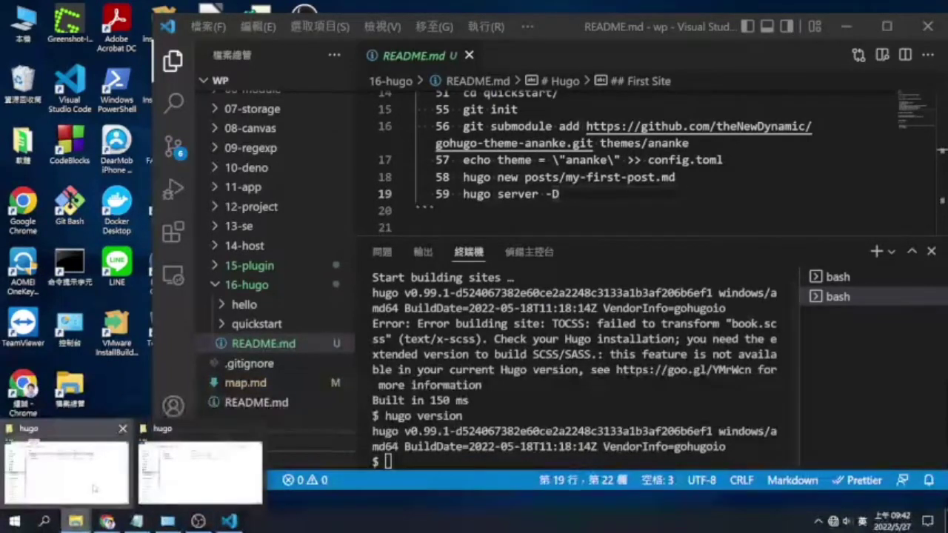
pyautogui.click(94, 488)
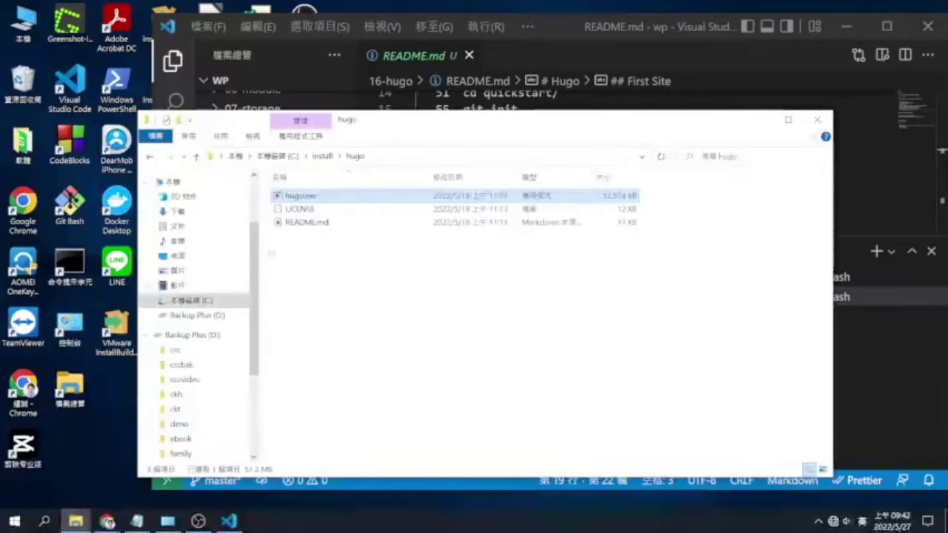
pyautogui.click(501, 279)
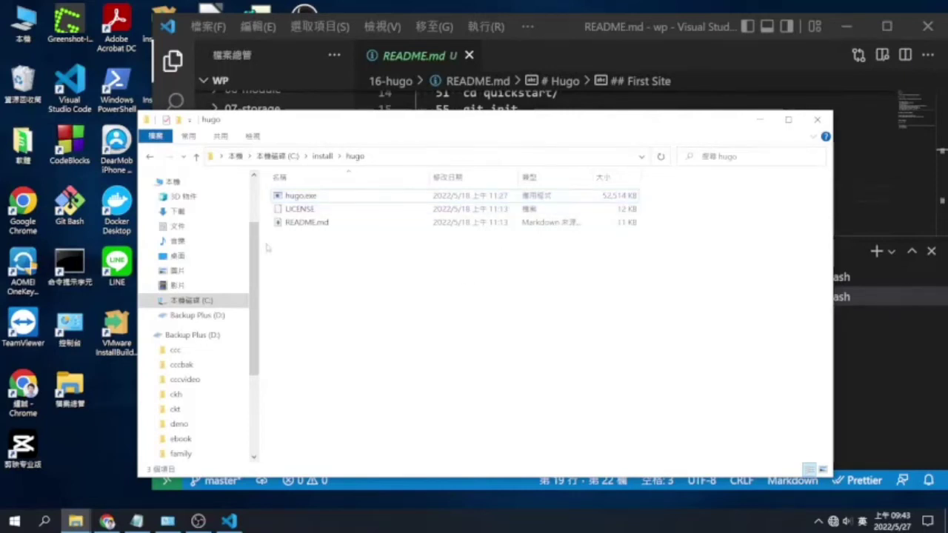
pyautogui.click(323, 156)
pyautogui.click(341, 249)
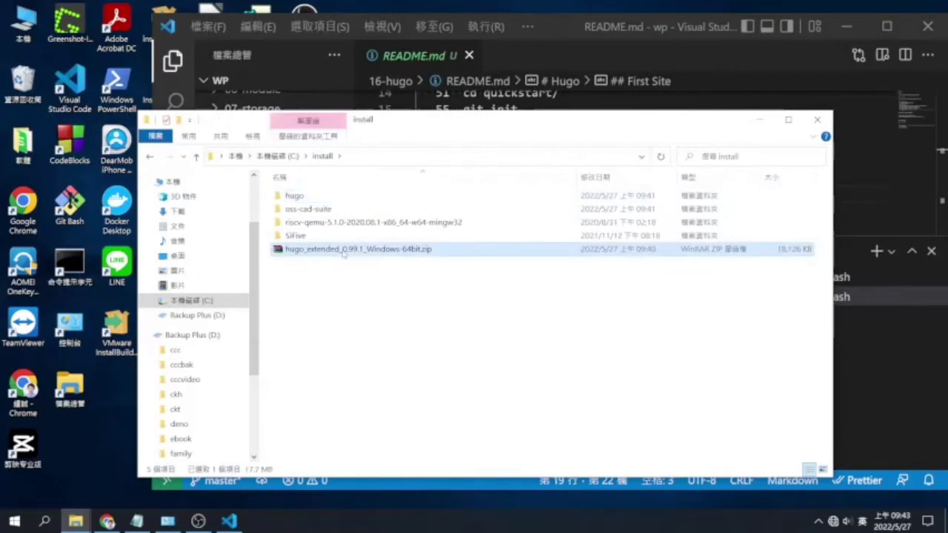
pyautogui.rightClick(342, 248)
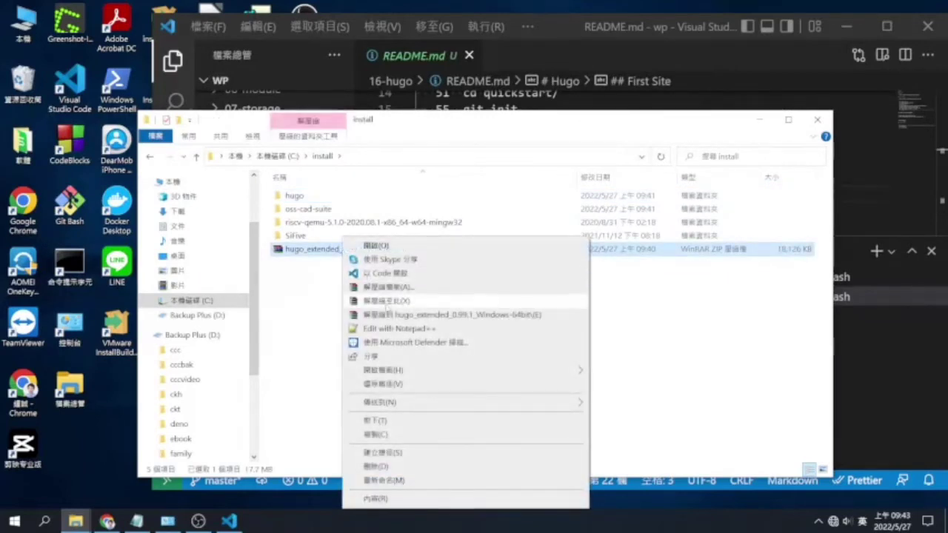
pyautogui.click(386, 300)
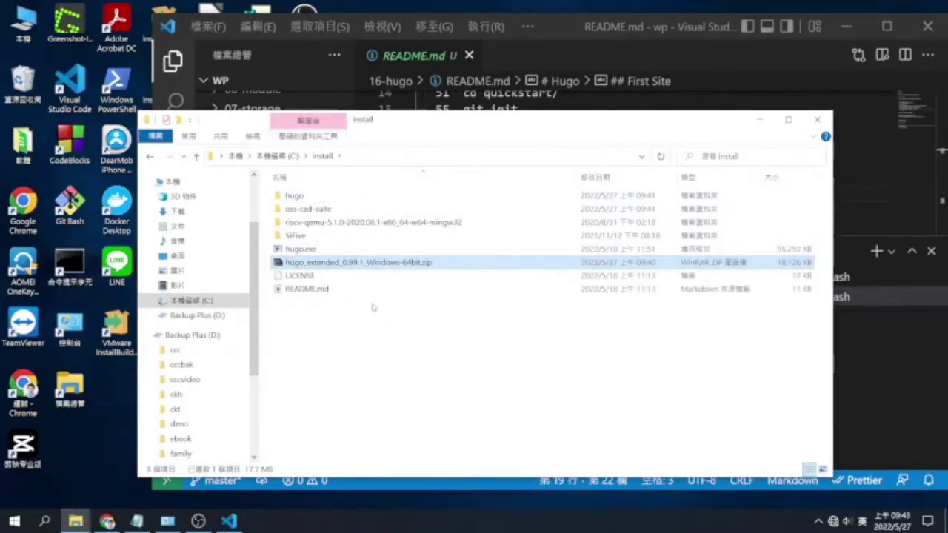
# Move the extracted hugo.exe into the hugo folder, replacing the old hugo.exe
pyautogui.click(368, 297)
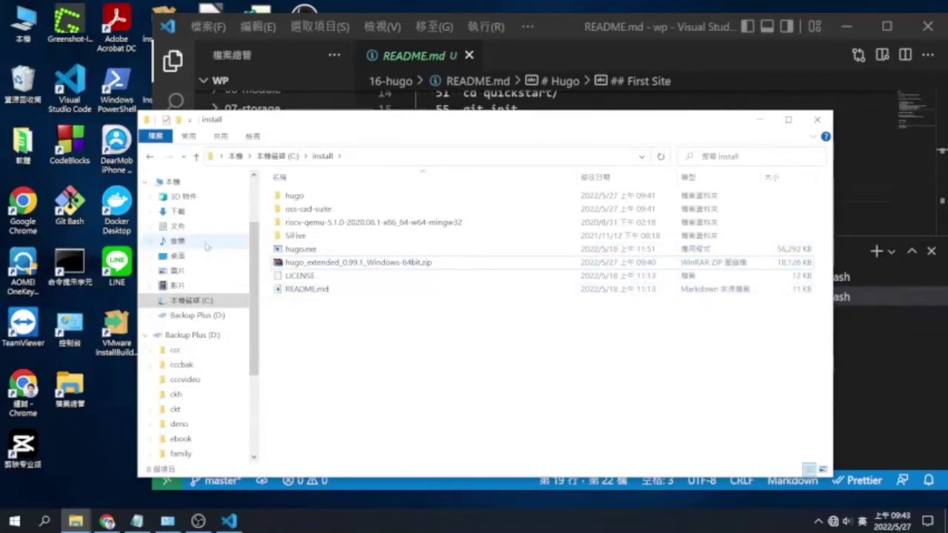
pyautogui.moveTo(298, 251); pyautogui.dragTo(296, 197)
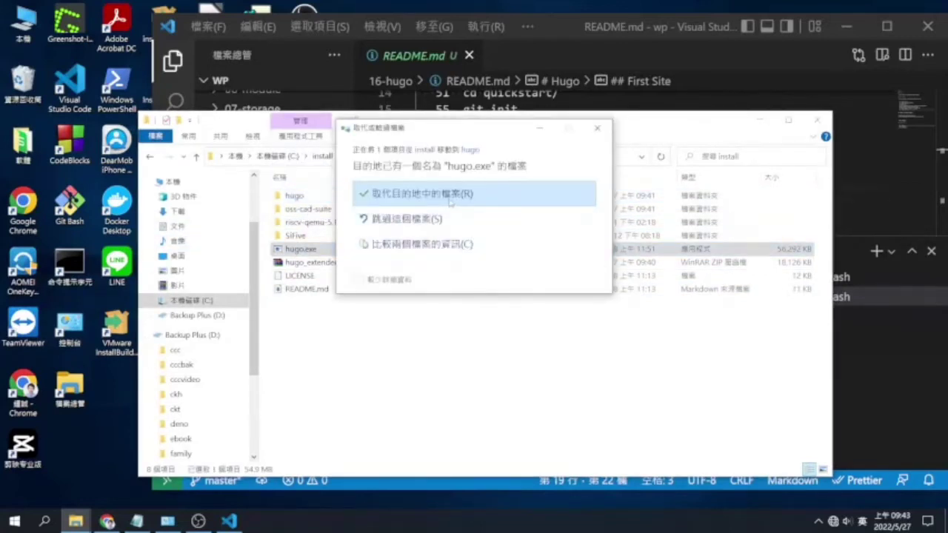
pyautogui.click(452, 202)
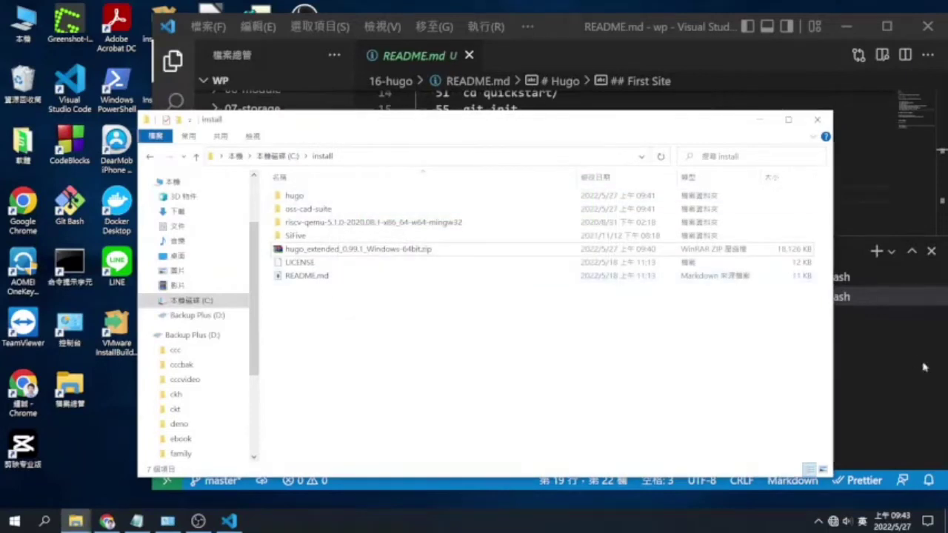
pyautogui.hotkey('alt', 'Tab')
pyautogui.press('Up')
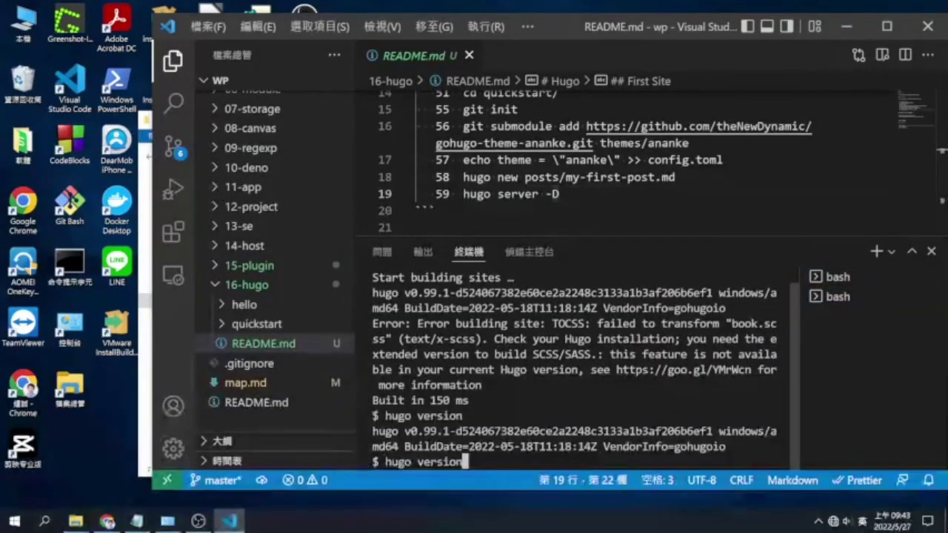
# Confirm hugo version now reports v0.99.1+extended, then expand the hello and quickstart folders
pyautogui.press('Return')
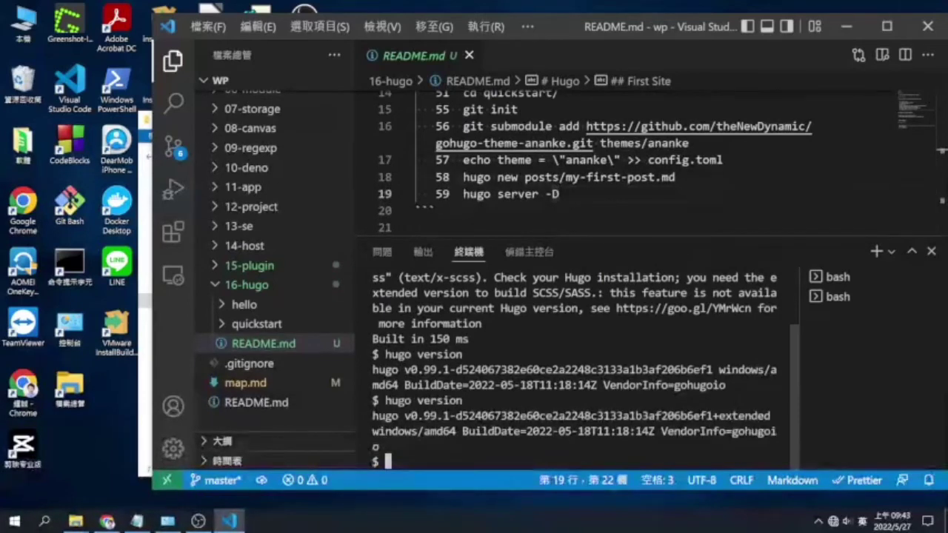
pyautogui.click(308, 311)
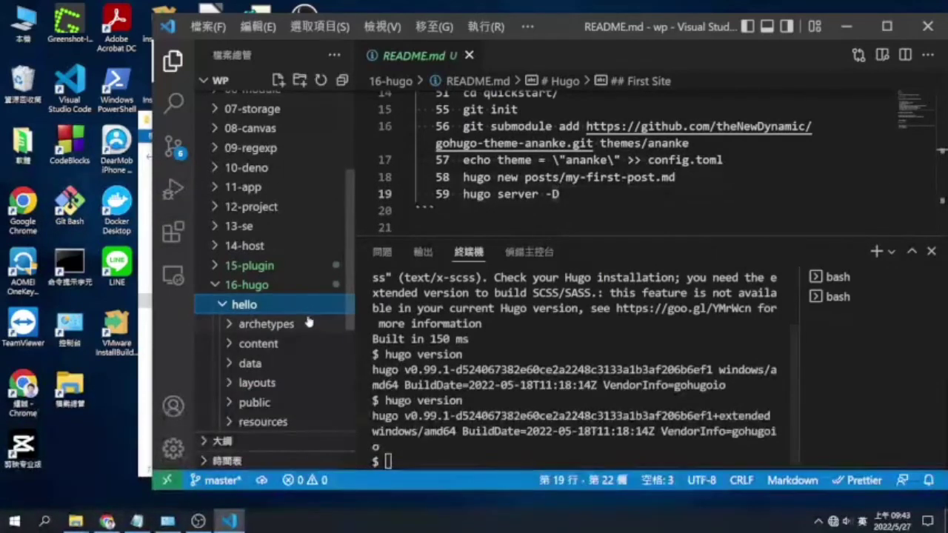
pyautogui.click(308, 309)
pyautogui.click(303, 316)
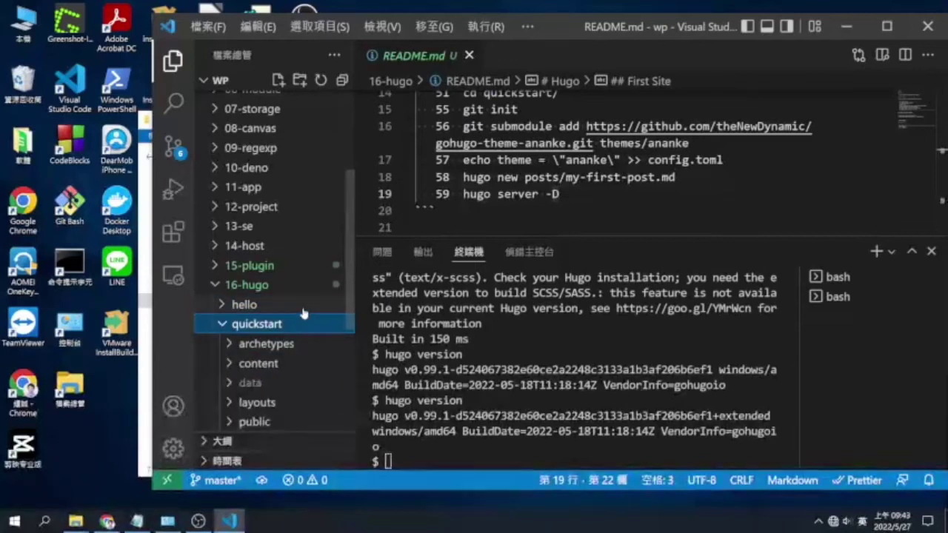
pyautogui.click(304, 310)
pyautogui.click(387, 462)
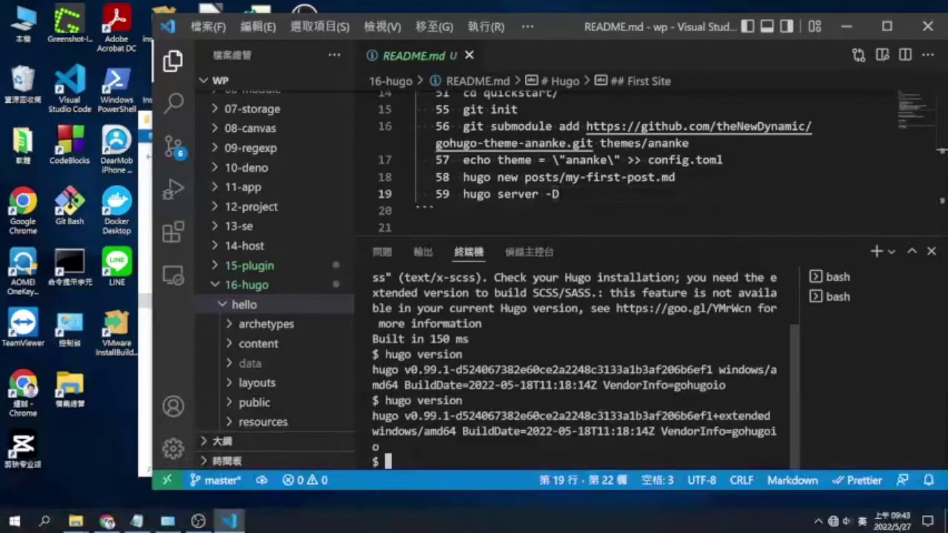
# Attempt to delete the hello folder, cancel the permanent deletion, and collapse the site folders
pyautogui.click(268, 308)
pyautogui.rightClick(267, 310)
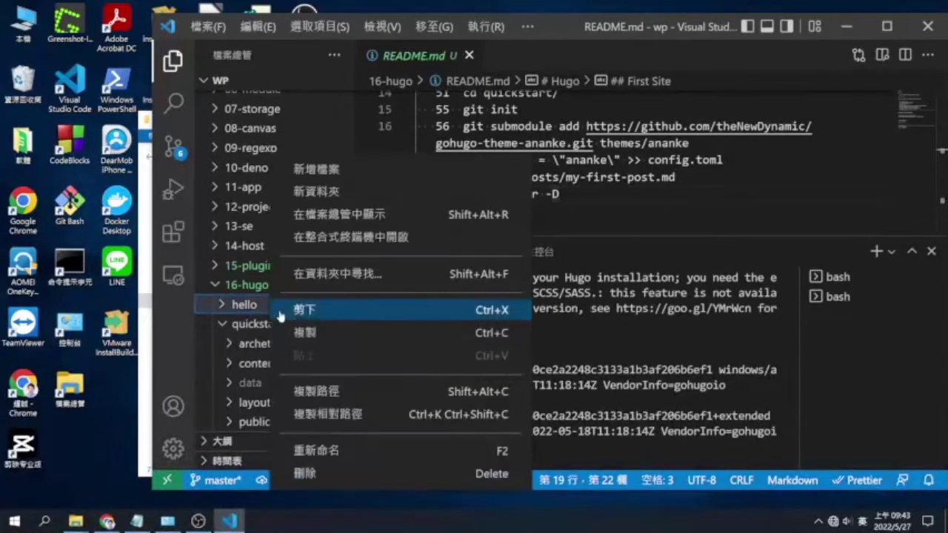
pyautogui.click(345, 478)
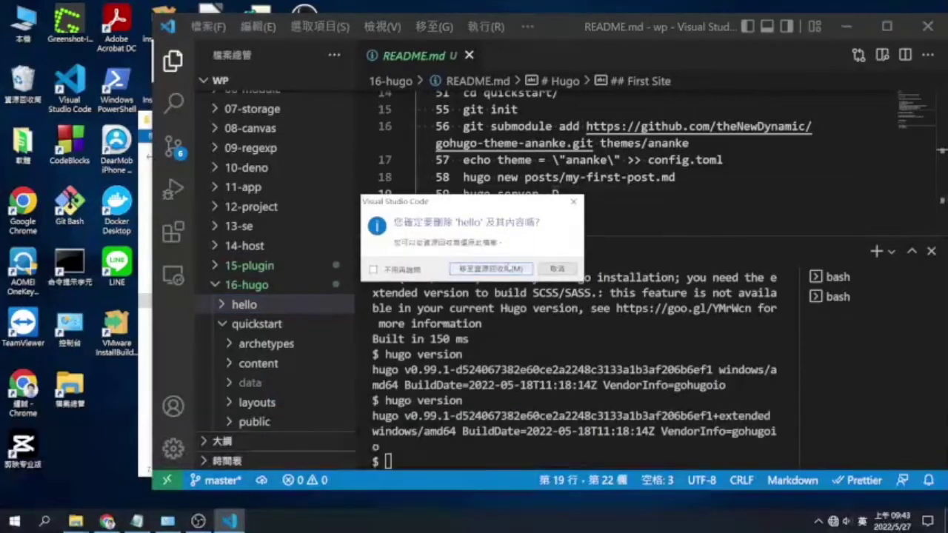
pyautogui.click(514, 268)
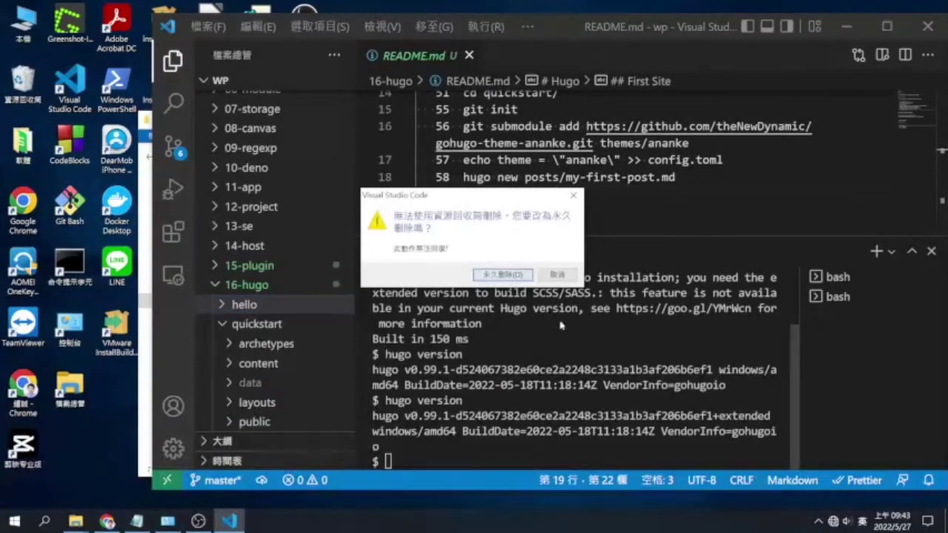
pyautogui.click(573, 196)
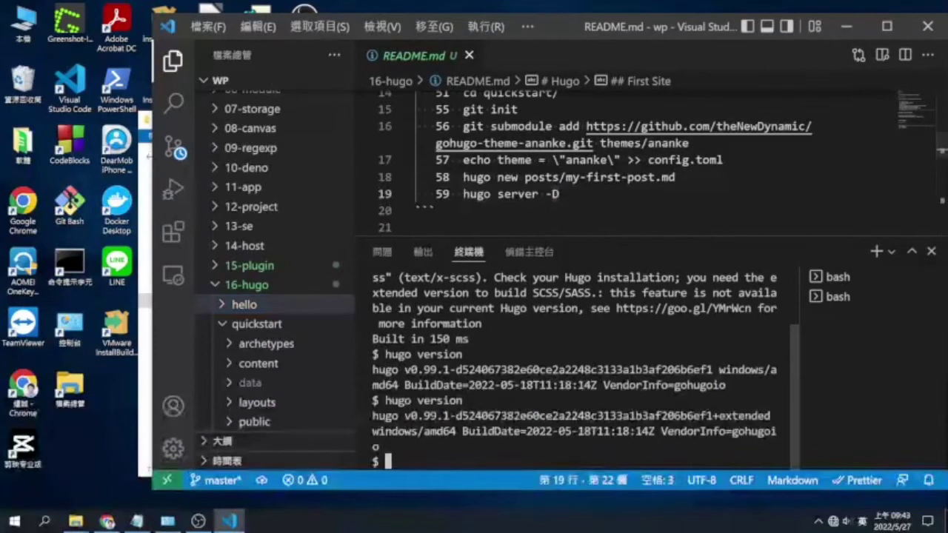
pyautogui.click(268, 307)
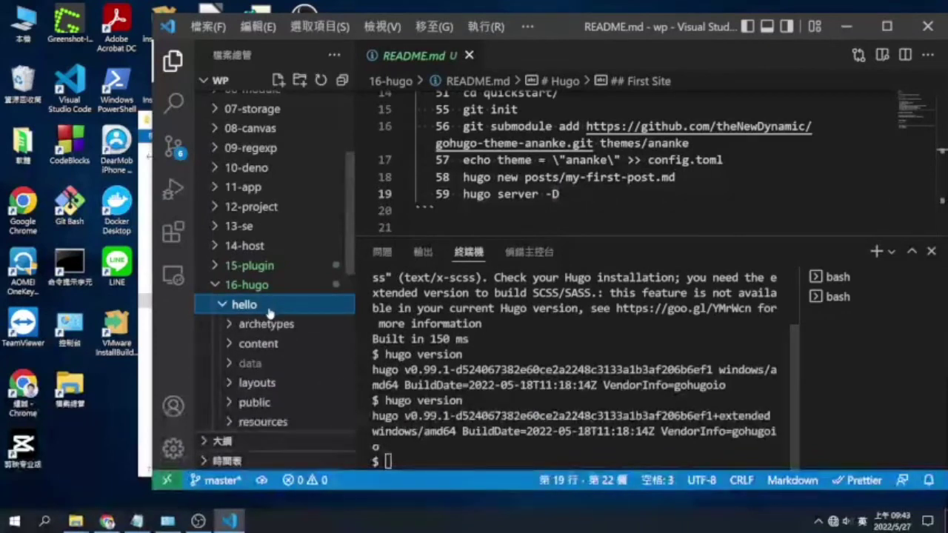
pyautogui.click(273, 327)
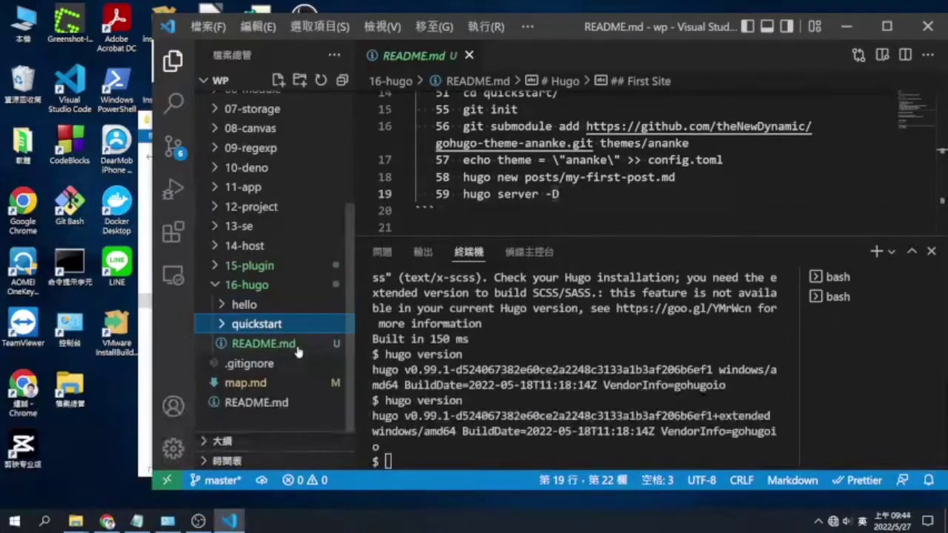
# Show README.md's First Site commands in a taller editor and select the hugo version command on line 12
pyautogui.click(296, 345)
pyautogui.scroll(4, 632, 179)
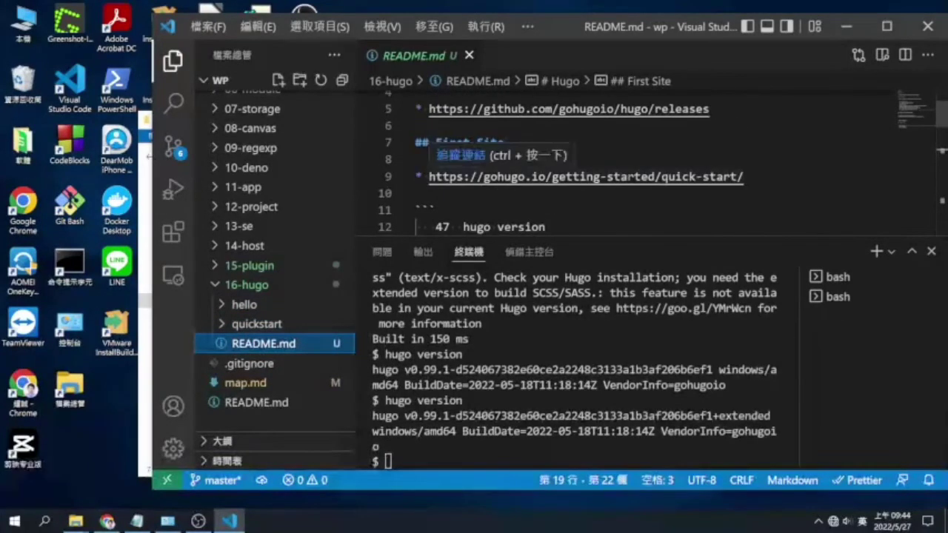
pyautogui.moveTo(630, 236); pyautogui.dragTo(630, 301)
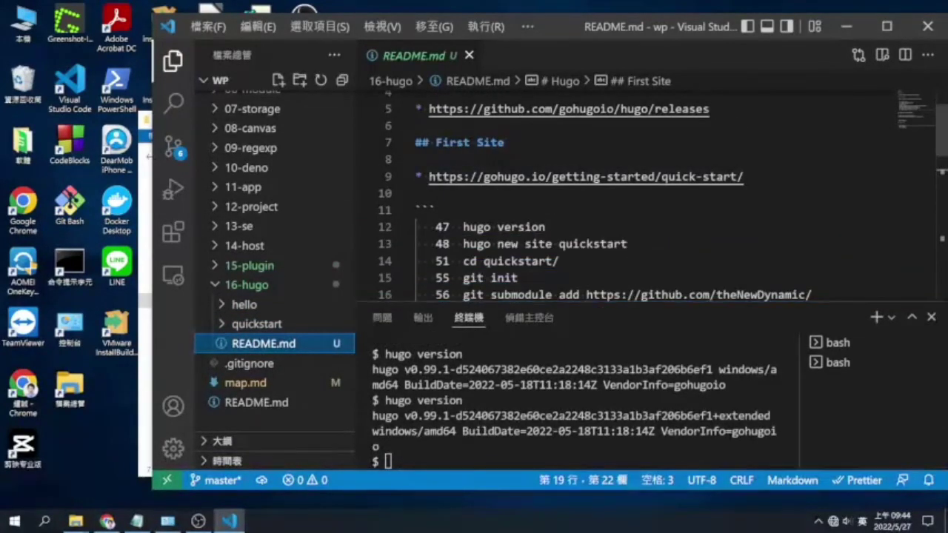
pyautogui.scroll(2, 630, 192)
pyautogui.scroll(-3, 630, 192)
pyautogui.moveTo(545, 172); pyautogui.dragTo(463, 172)
# Run hugo version, then create a new site with hugo new site quickstart2
pyautogui.click(524, 419)
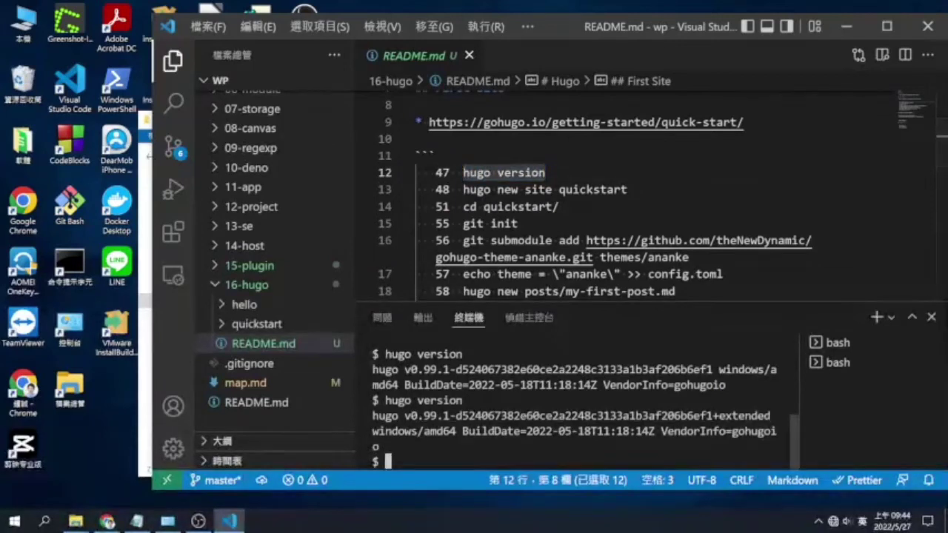
pyautogui.write('hugo version')
pyautogui.press('Return')
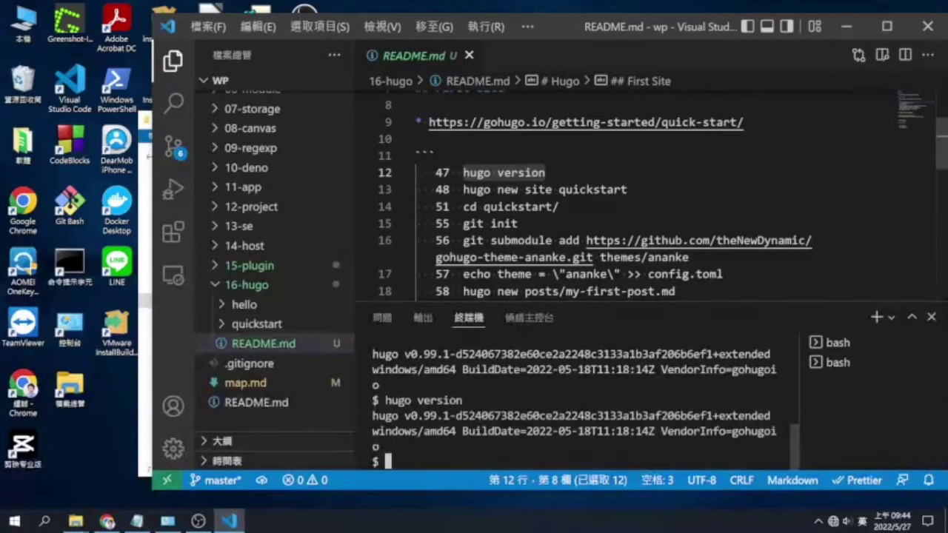
pyautogui.moveTo(626, 190); pyautogui.dragTo(463, 189)
pyautogui.hotkey('ctrl', 'c')
pyautogui.hotkey('ctrl', 'g')
pyautogui.hotkey('ctrl', '`')
pyautogui.hotkey('ctrl', 'v')
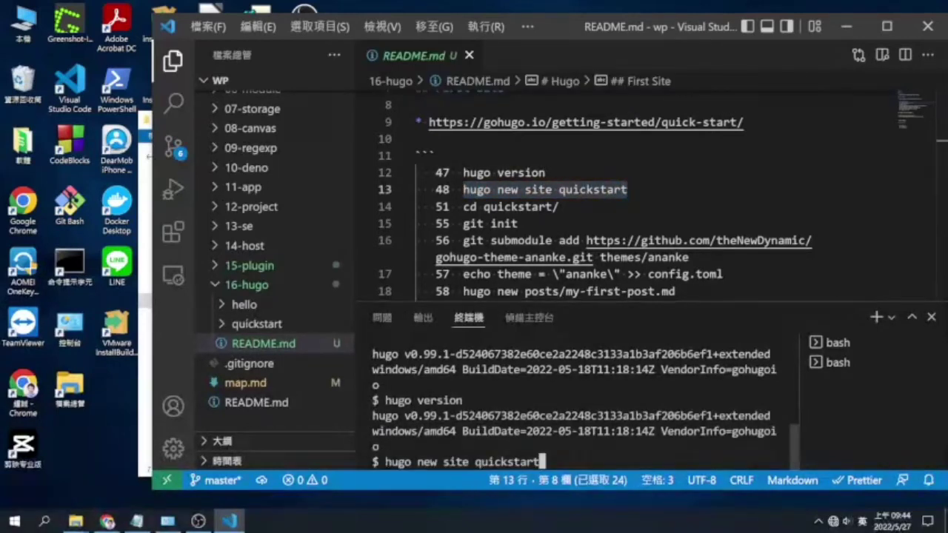
pyautogui.write('2')
pyautogui.press('Return')
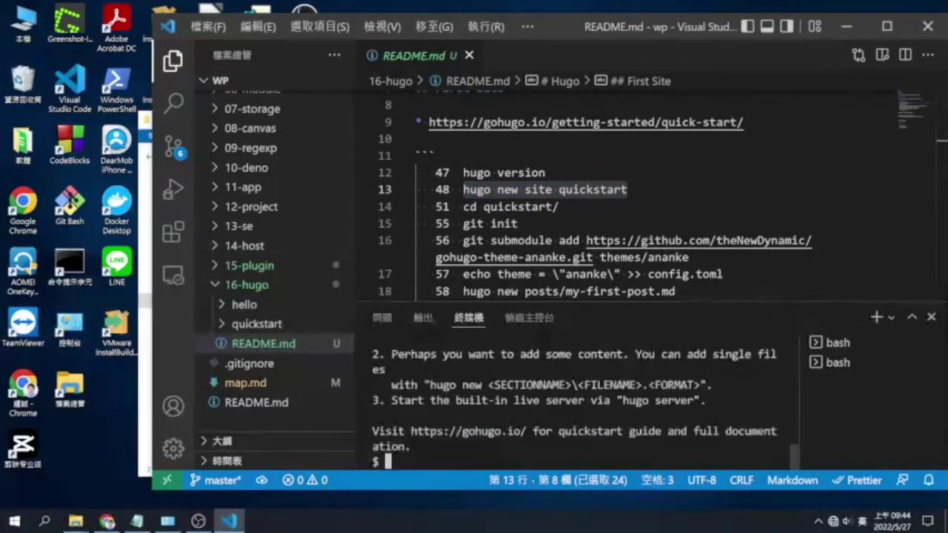
# Move into quickstart2 and initialise a Git repository with git init
pyautogui.click(560, 206)
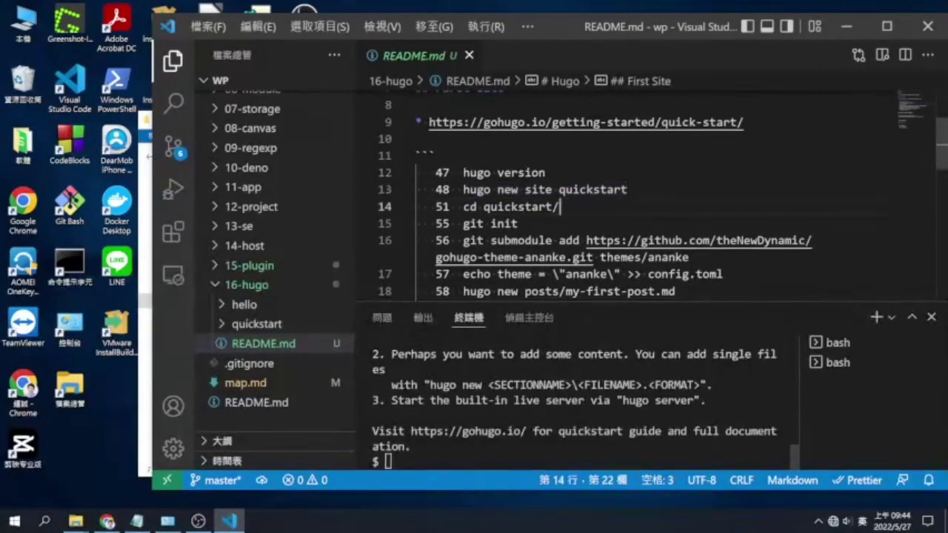
pyautogui.write('c')
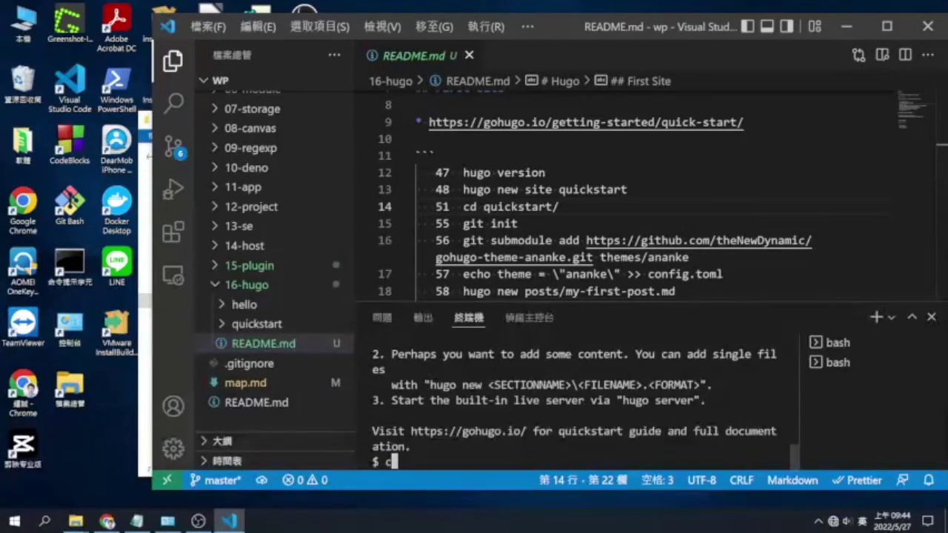
pyautogui.write('d quic')
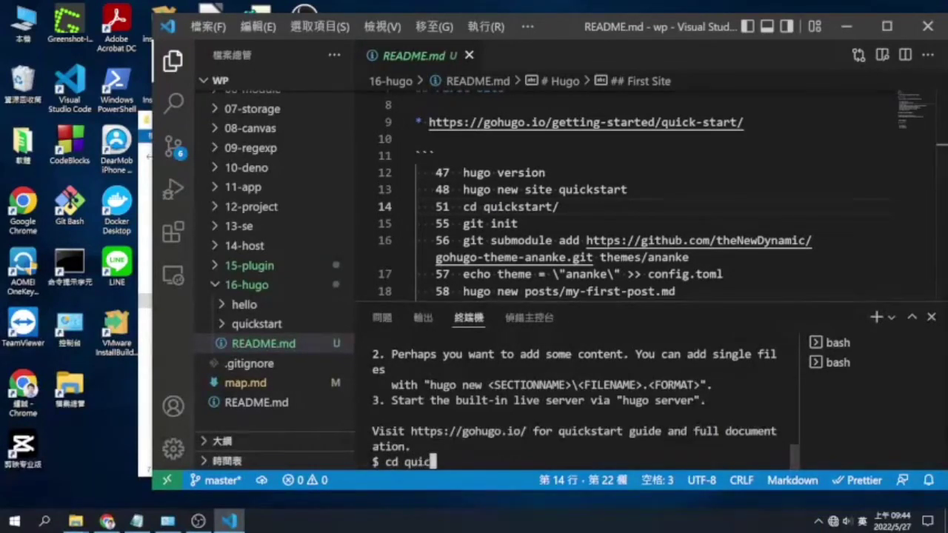
pyautogui.write('kstart2')
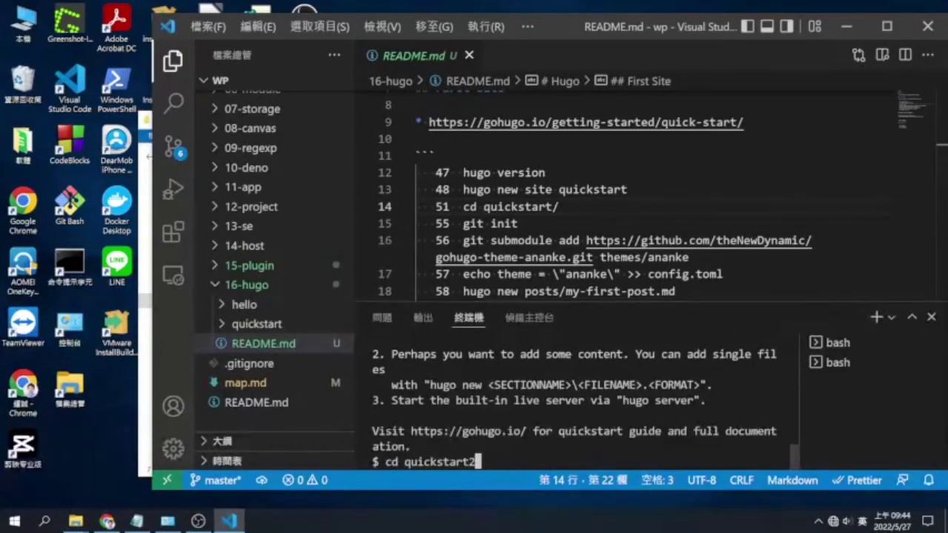
pyautogui.press('Return')
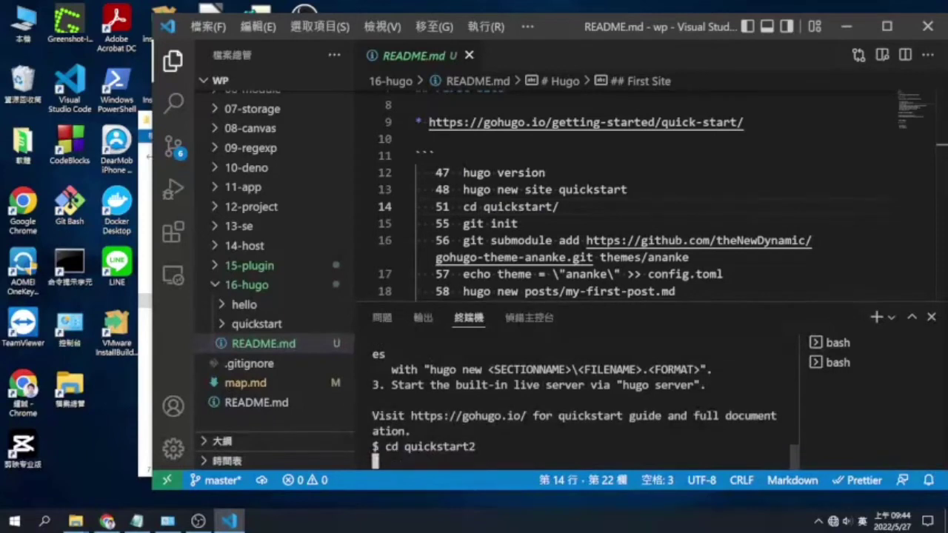
pyautogui.write('git init')
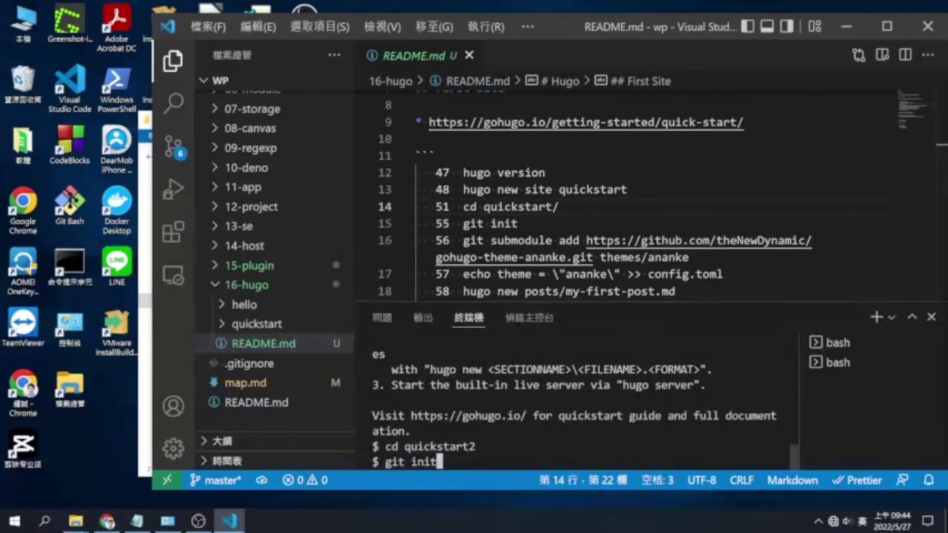
pyautogui.press('Return')
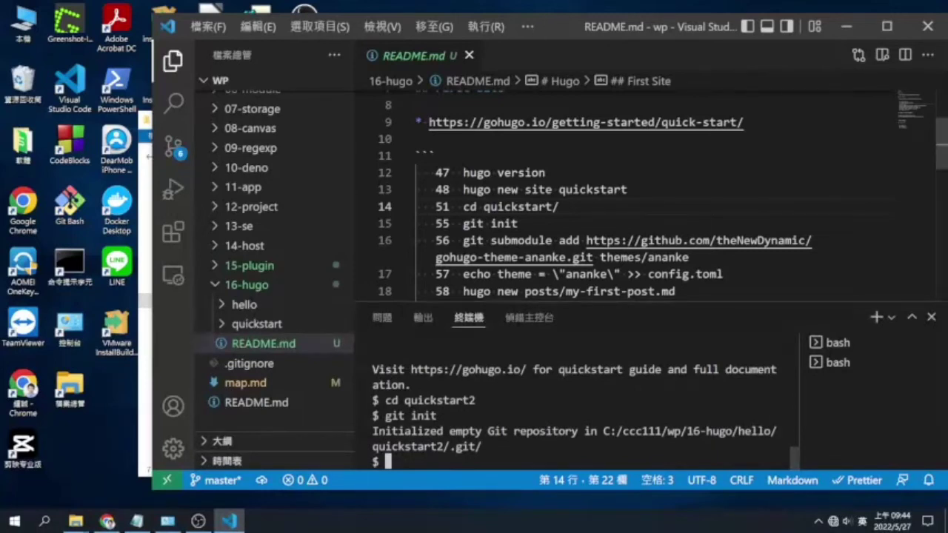
# Run git submodule add for the ananke theme, which fails to reach github.com, and check GitHub issue #28
pyautogui.moveTo(463, 240); pyautogui.dragTo(689, 257)
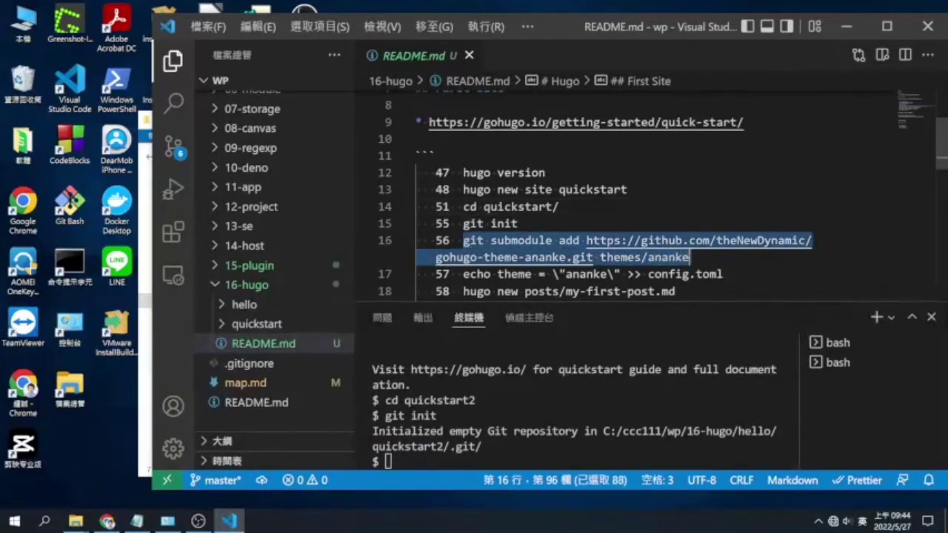
pyautogui.hotkey('ctrl', 'c')
pyautogui.rightClick(444, 444)
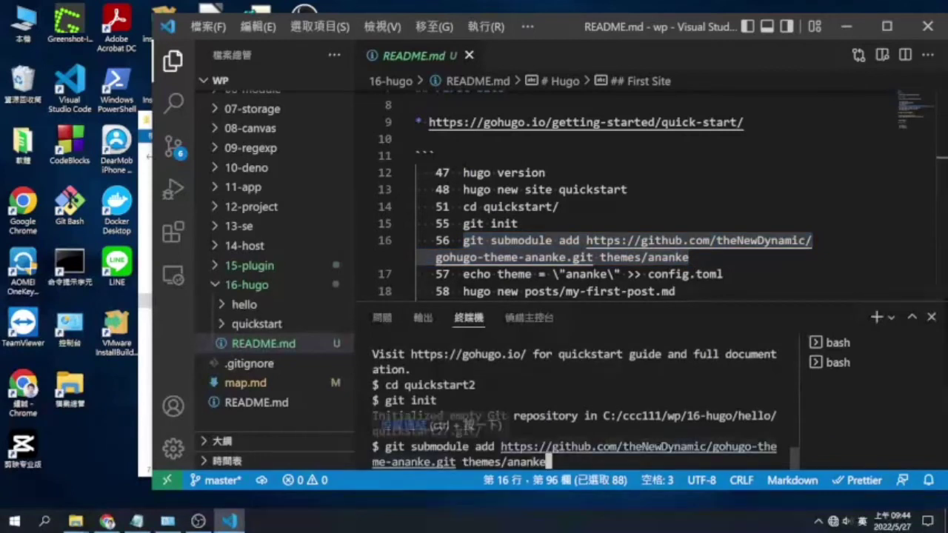
pyautogui.press('Return')
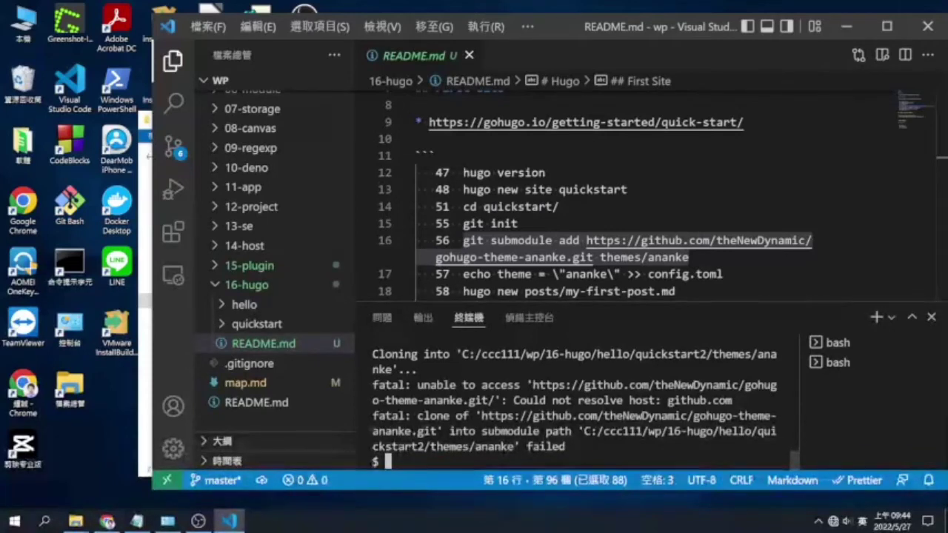
pyautogui.click(108, 522)
pyautogui.click(275, 13)
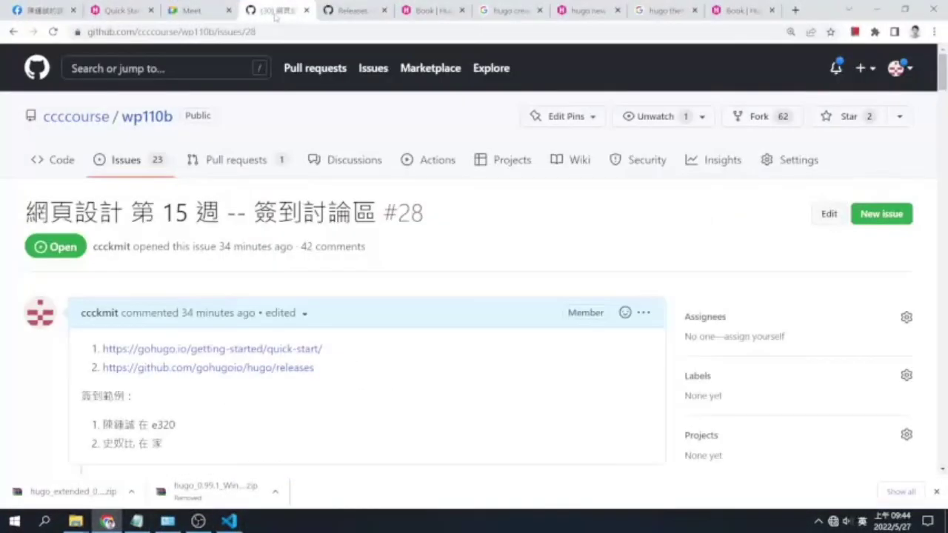
# Connect to the phone hotspot Wi‑Fi and reload GitHub issue #28 until it loads
pyautogui.click(53, 32)
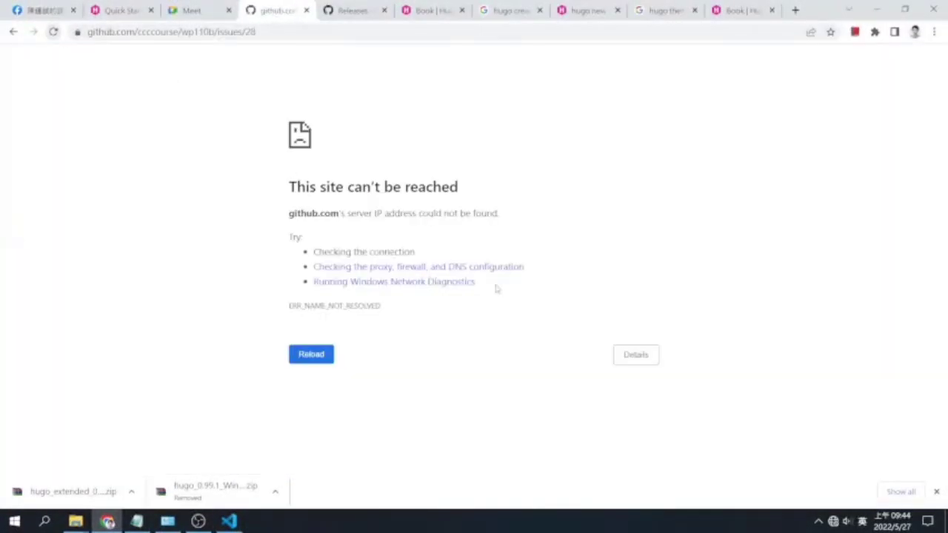
pyautogui.click(834, 521)
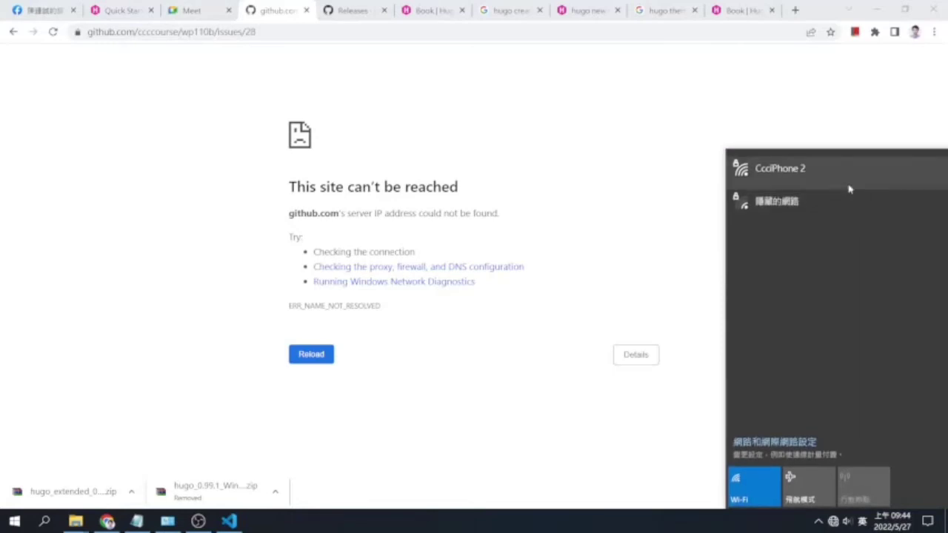
pyautogui.click(848, 178)
pyautogui.click(879, 233)
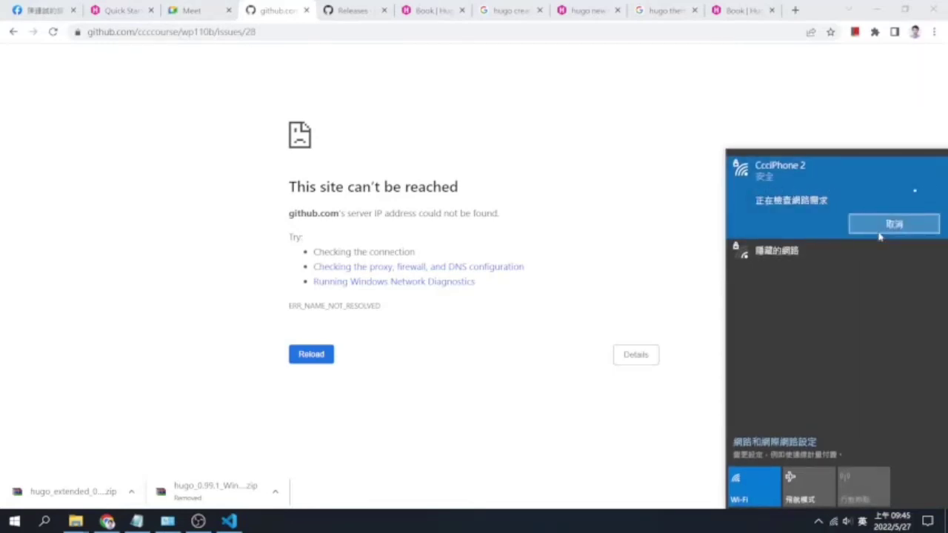
pyautogui.click(642, 239)
pyautogui.click(53, 33)
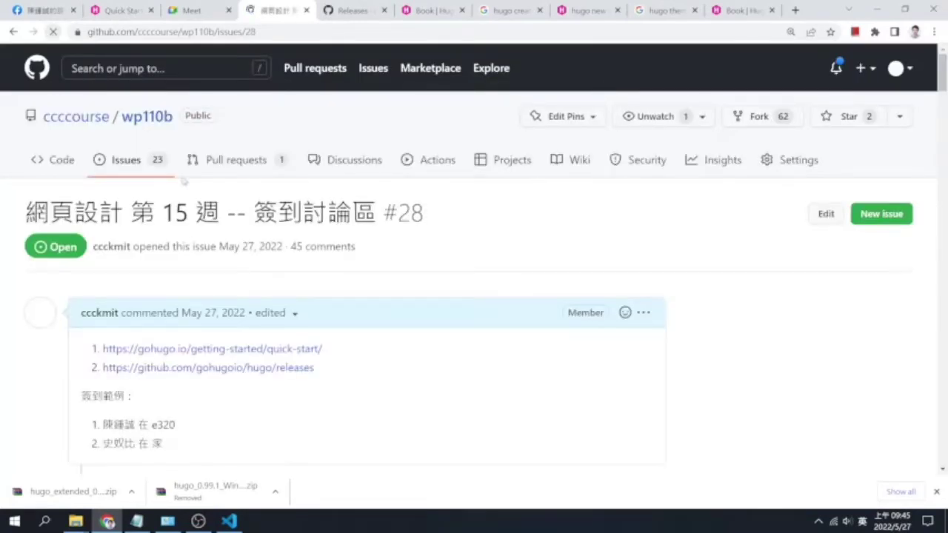
pyautogui.click(230, 523)
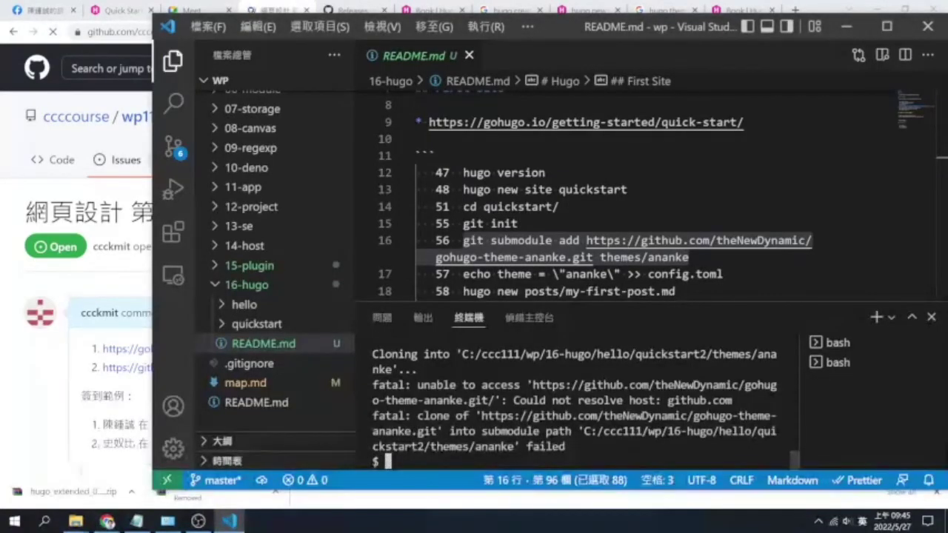
# Rerun git submodule add to clone ananke, then append theme = "ananke" to config.toml
pyautogui.hotkey('ctrl', 'v')
pyautogui.press('Return')
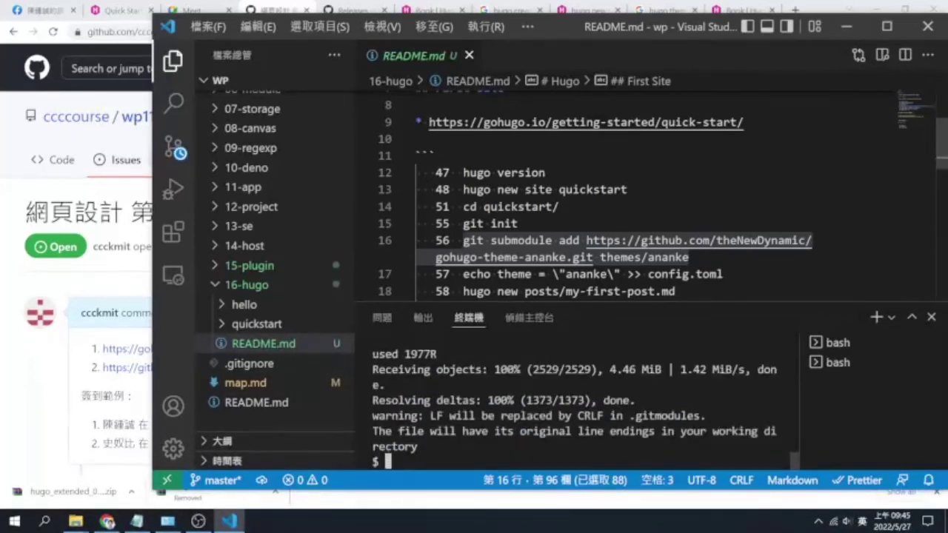
pyautogui.moveTo(722, 274); pyautogui.dragTo(463, 274)
pyautogui.hotkey('ctrl', 'v')
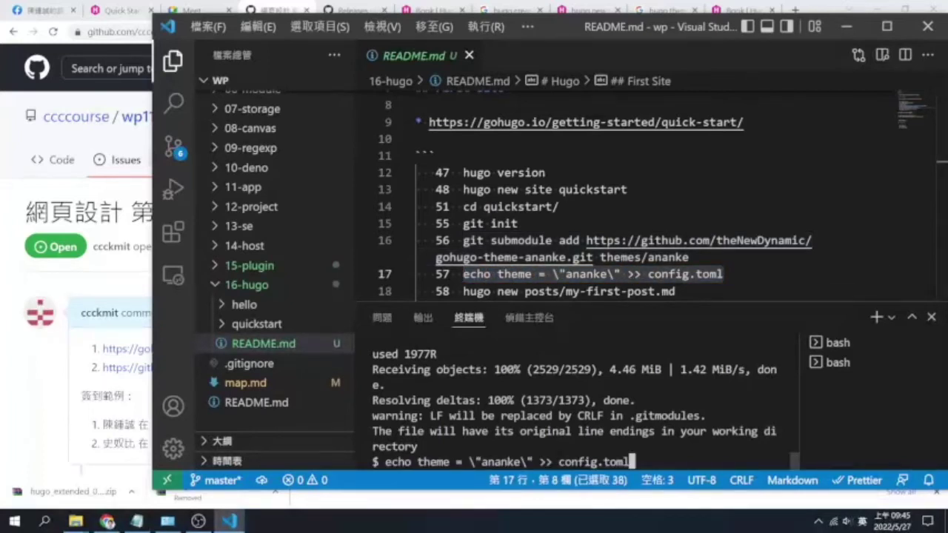
pyautogui.press('Return')
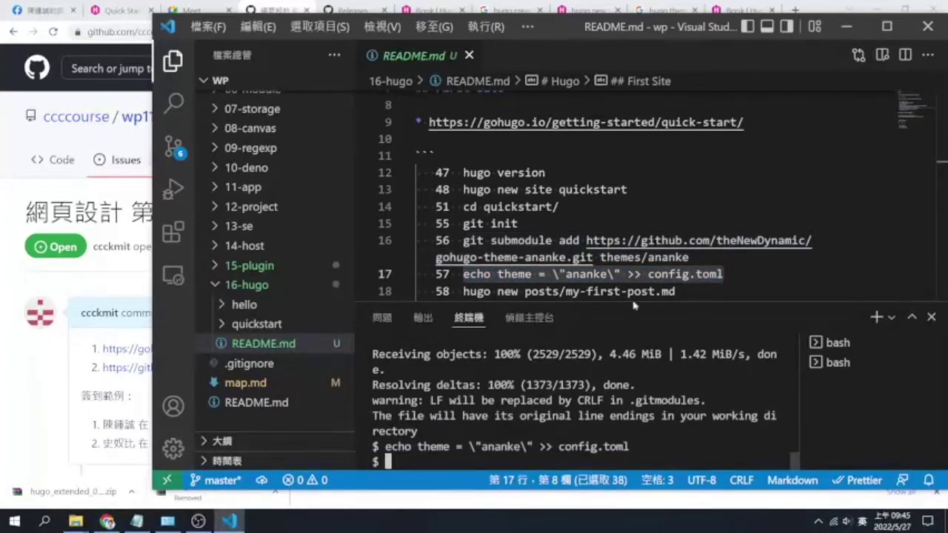
# Paste hugo new posts/my-first-post.md at the terminal prompt without running it
pyautogui.scroll(-1, 622, 200)
pyautogui.moveTo(675, 235); pyautogui.dragTo(463, 235)
pyautogui.hotkey('ctrl', 'c')
pyautogui.hotkey('ctrl', '`')
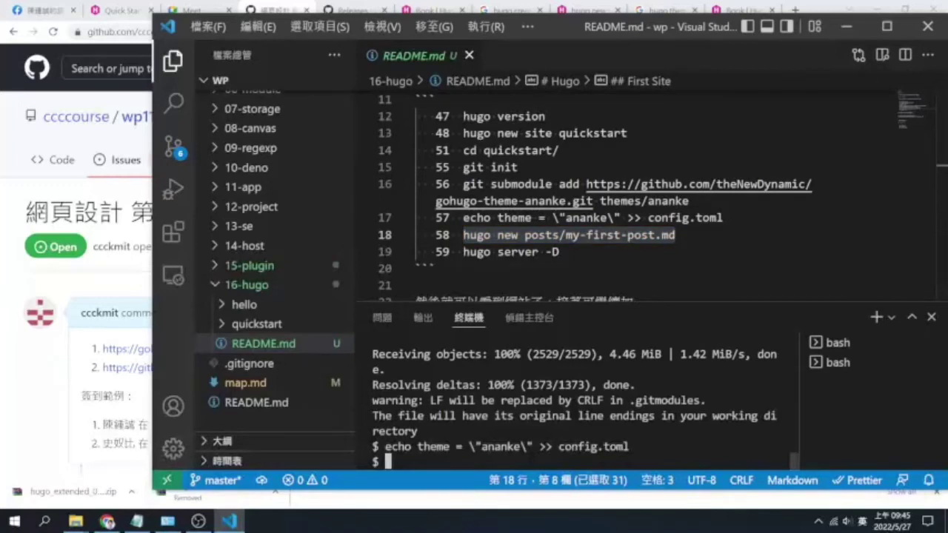
pyautogui.hotkey('ctrl', 'v')
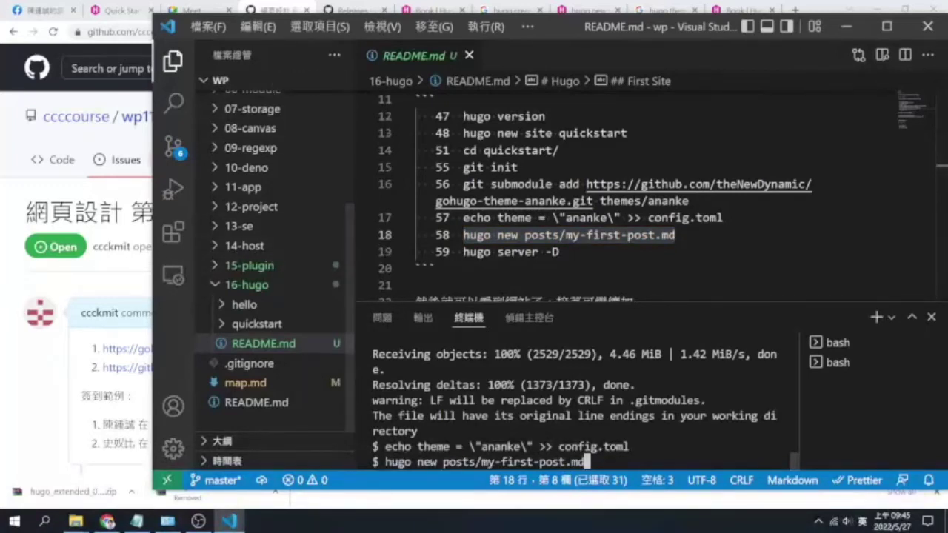
pyautogui.scroll(3, 574, 407)
pyautogui.scroll(1, 585, 409)
pyautogui.scroll(-4, 574, 407)
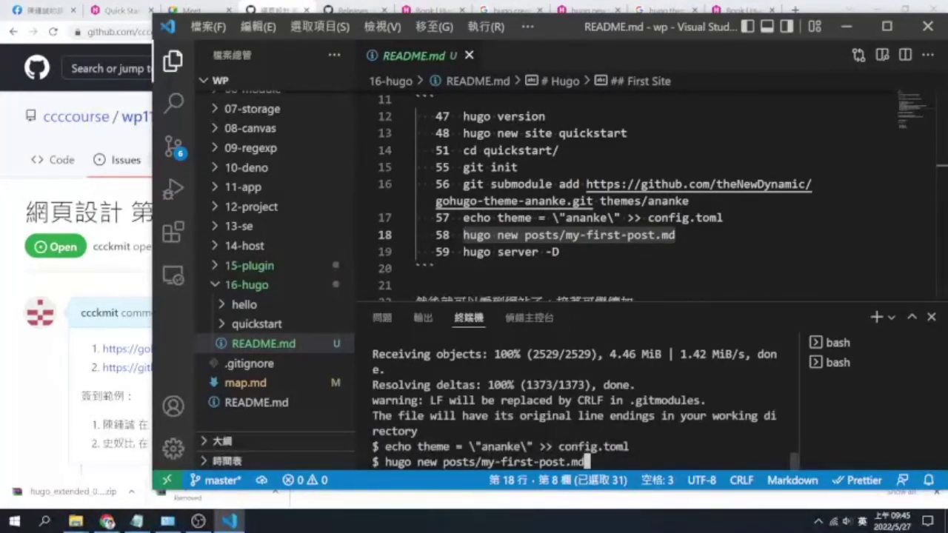
# Reveal the 16-hugo folder in File Explorer
pyautogui.scroll(5, 574, 407)
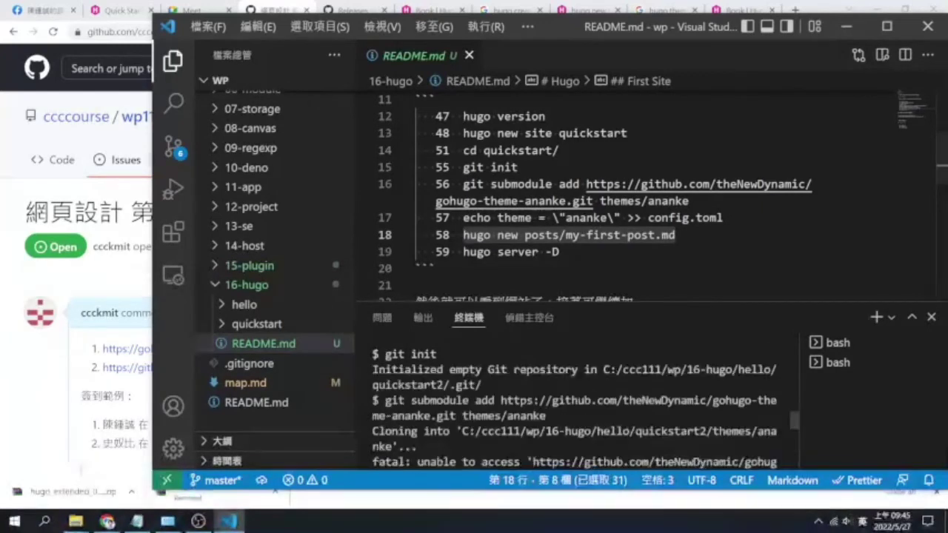
pyautogui.scroll(-1, 574, 407)
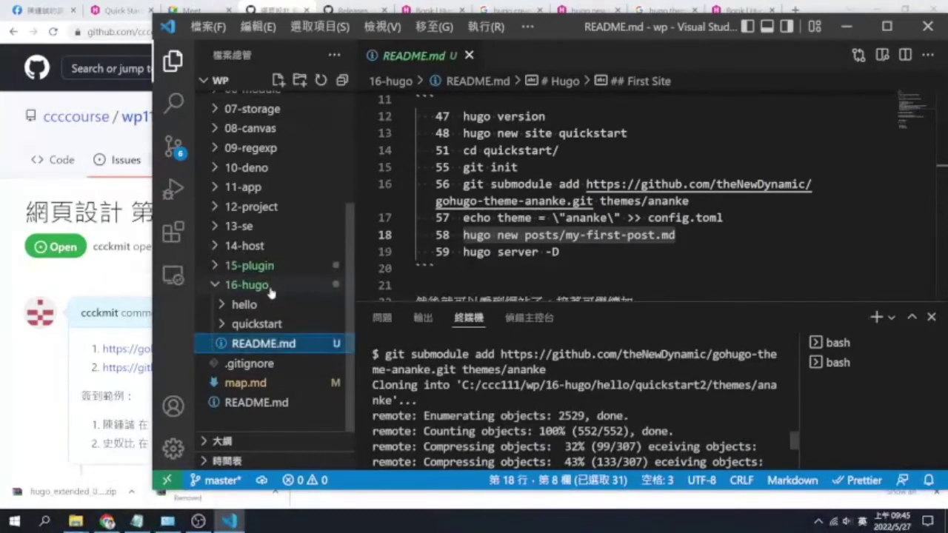
pyautogui.scroll(2, 271, 296)
pyautogui.click(268, 345)
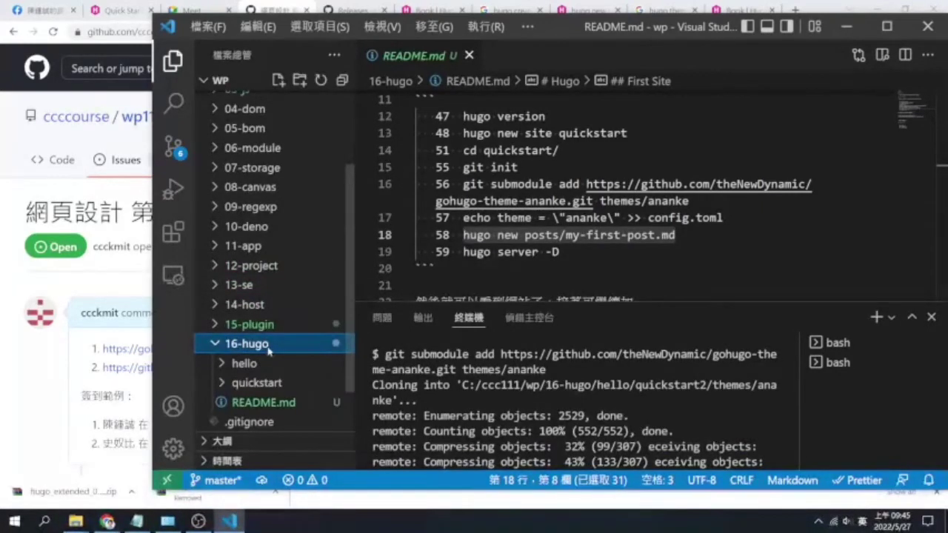
pyautogui.rightClick(268, 351)
pyautogui.click(326, 155)
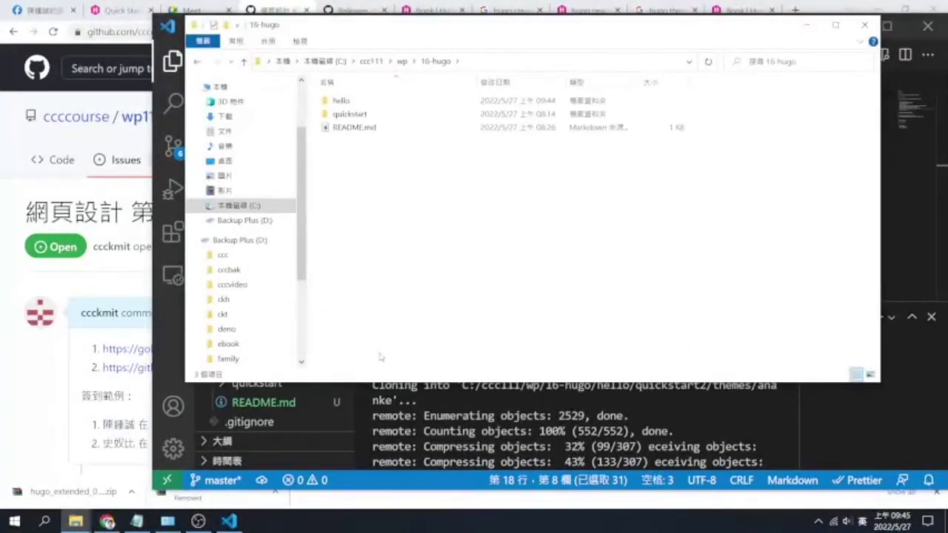
pyautogui.hotkey('alt', 'Tab')
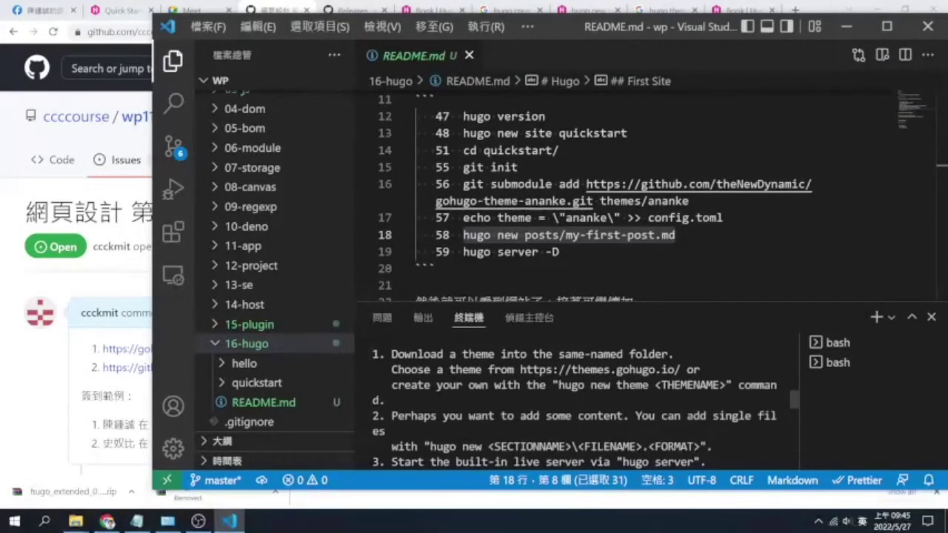
# Clear the pending hugo new command and run pwd, showing quickstart2 sits inside hello
pyautogui.scroll(5, 578, 400)
pyautogui.scroll(-8, 578, 400)
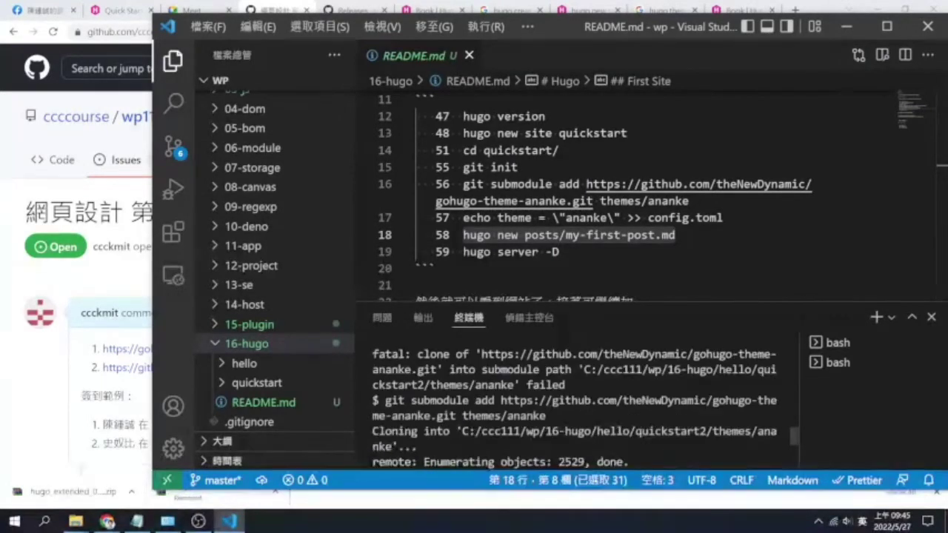
pyautogui.scroll(3, 577, 407)
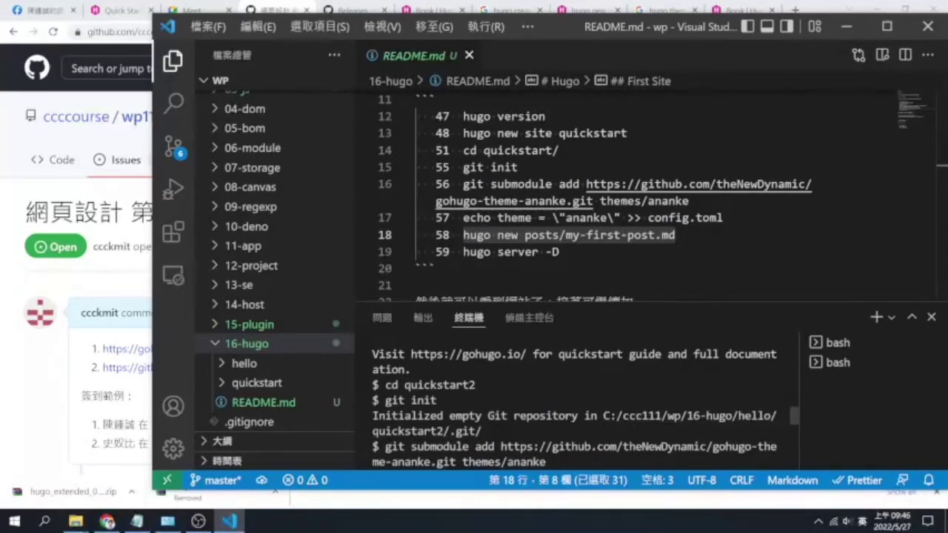
pyautogui.hotkey('ctrl', 'v')
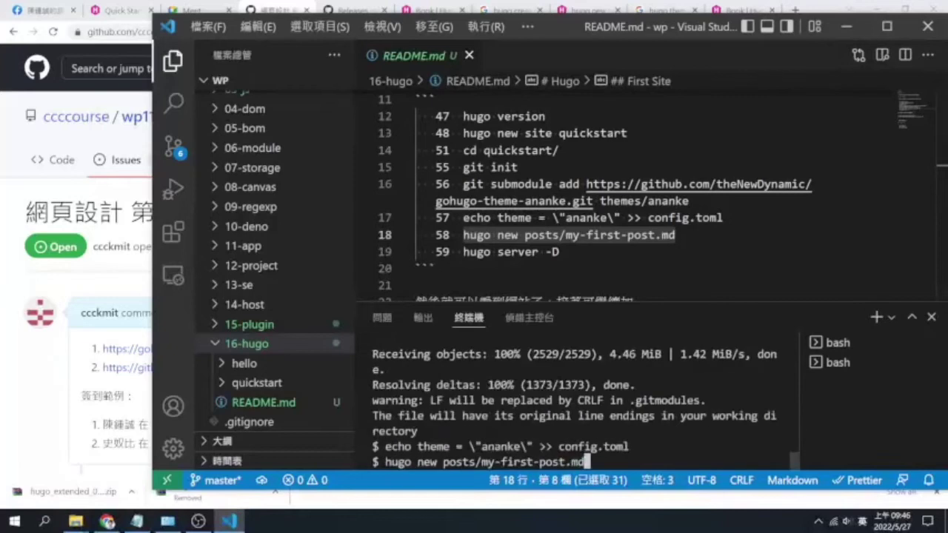
pyautogui.press('BackSpace')
pyautogui.press('BackSpace')
pyautogui.press('BackSpace')
pyautogui.press('BackSpace')
pyautogui.press('BackSpace')
pyautogui.press('BackSpace')
pyautogui.press('BackSpace')
pyautogui.press('BackSpace')
pyautogui.press('BackSpace')
pyautogui.press('BackSpace')
pyautogui.press('BackSpace')
pyautogui.press('BackSpace')
pyautogui.press('BackSpace')
pyautogui.press('BackSpace')
pyautogui.press('BackSpace')
pyautogui.press('BackSpace')
pyautogui.press('BackSpace')
pyautogui.press('BackSpace')
pyautogui.press('BackSpace')
pyautogui.press('BackSpace')
pyautogui.write('pwd')
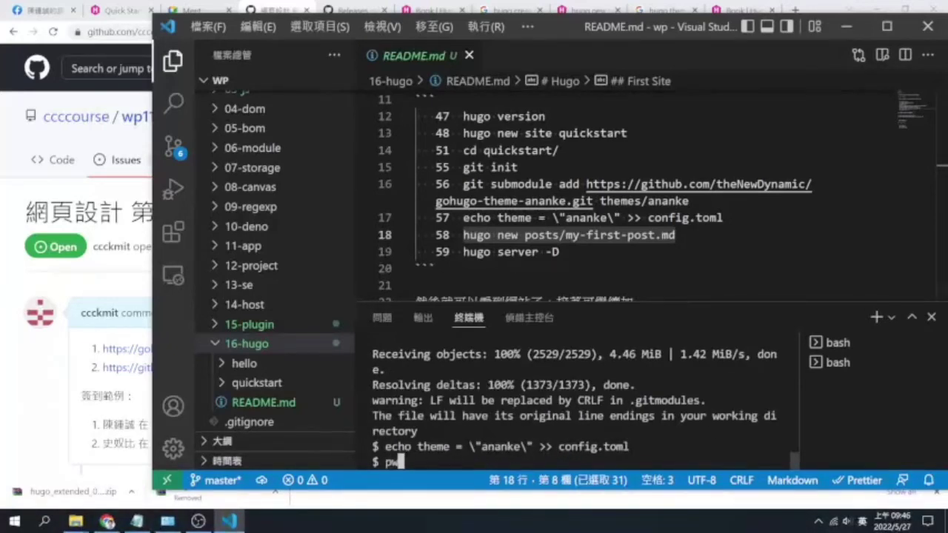
pyautogui.press('Return')
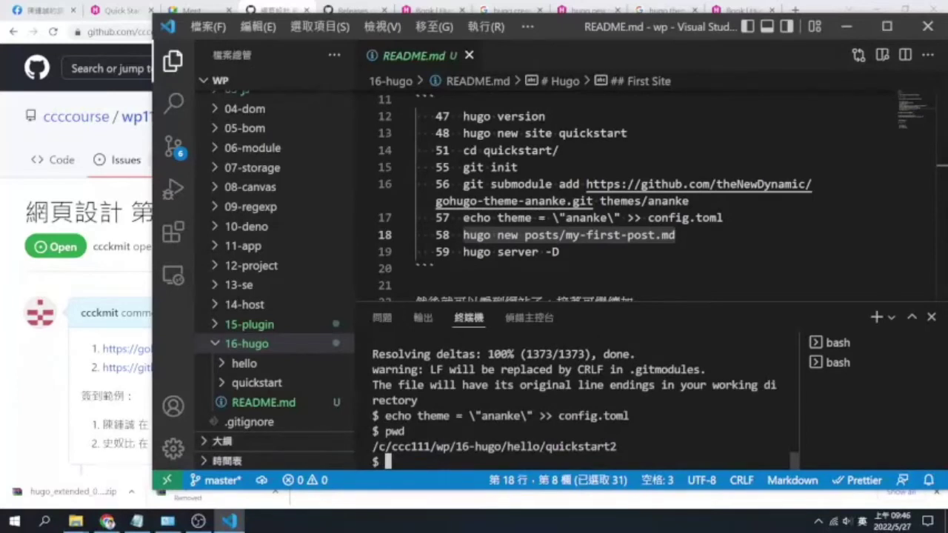
# Go up two levels to 16-hugo with cd .. and list hello, quickstart and README.md
pyautogui.click(295, 364)
pyautogui.scroll(-3, 296, 391)
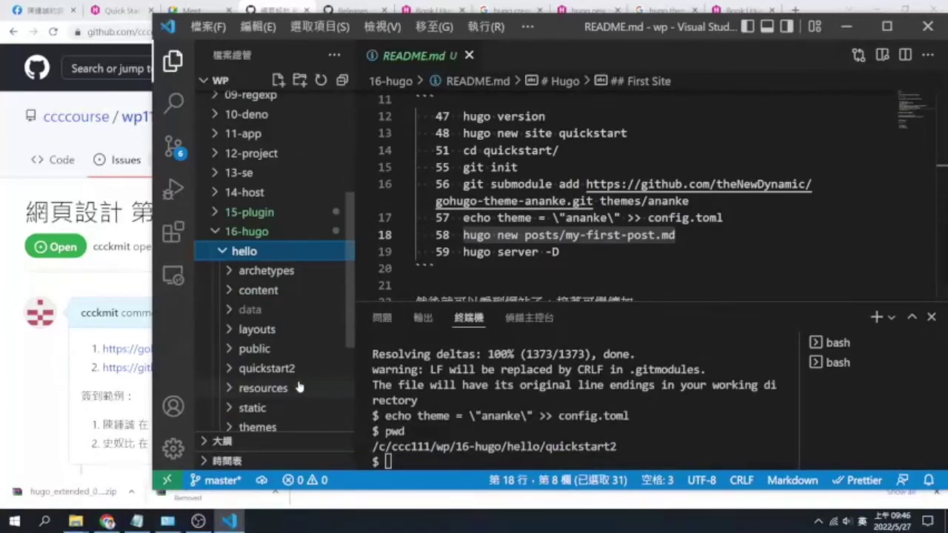
pyautogui.click(243, 254)
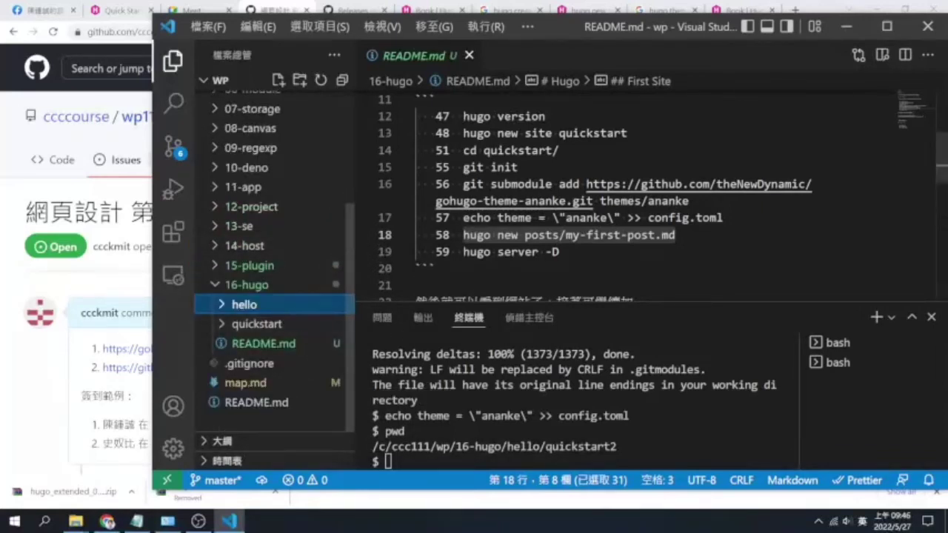
pyautogui.click(436, 268)
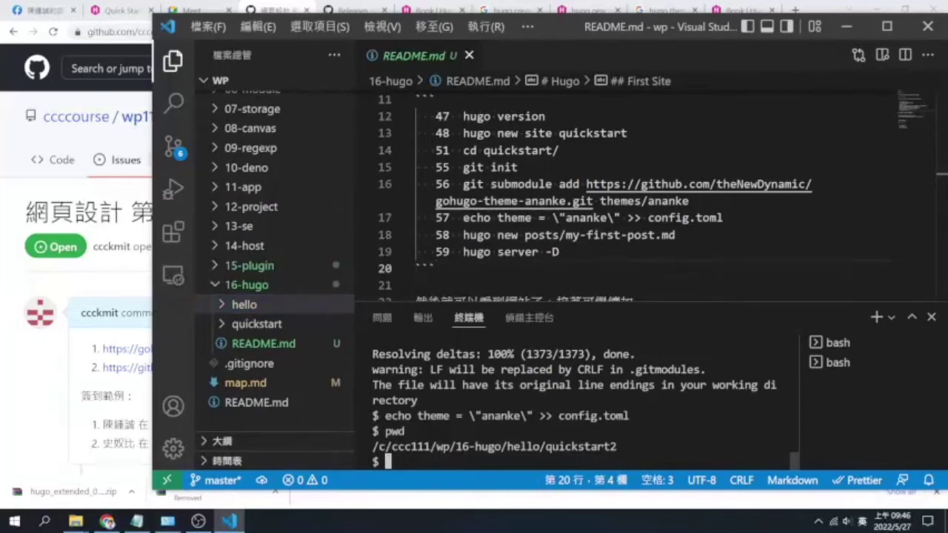
pyautogui.write('cd ..')
pyautogui.press('Return')
pyautogui.write('cd .')
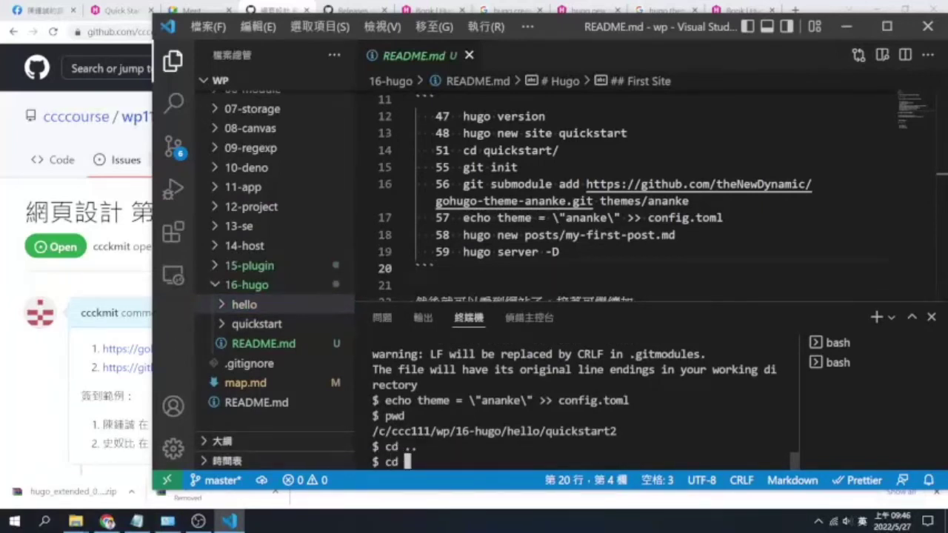
pyautogui.write('.')
pyautogui.press('Return')
pyautogui.write('ls')
pyautogui.press('Return')
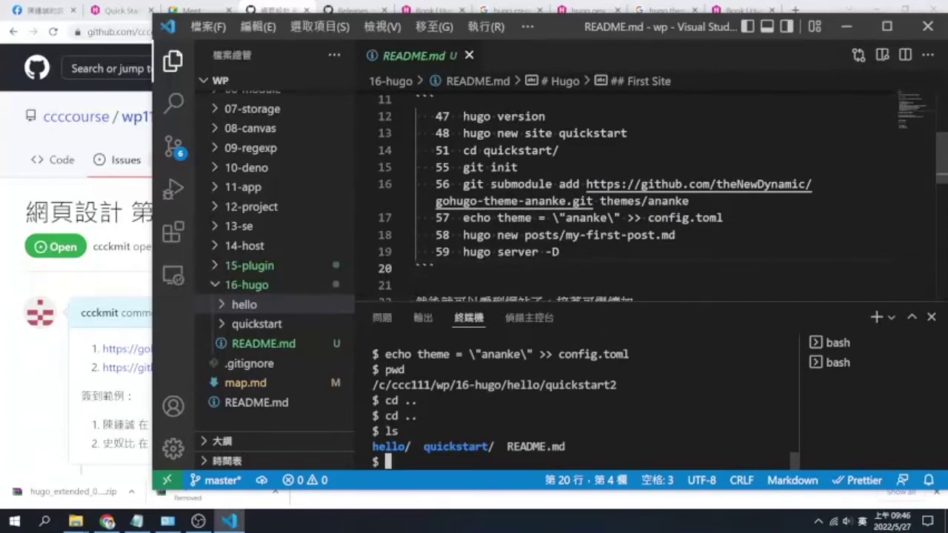
pyautogui.scroll(1, 622, 196)
pyautogui.moveTo(628, 189); pyautogui.dragTo(462, 189)
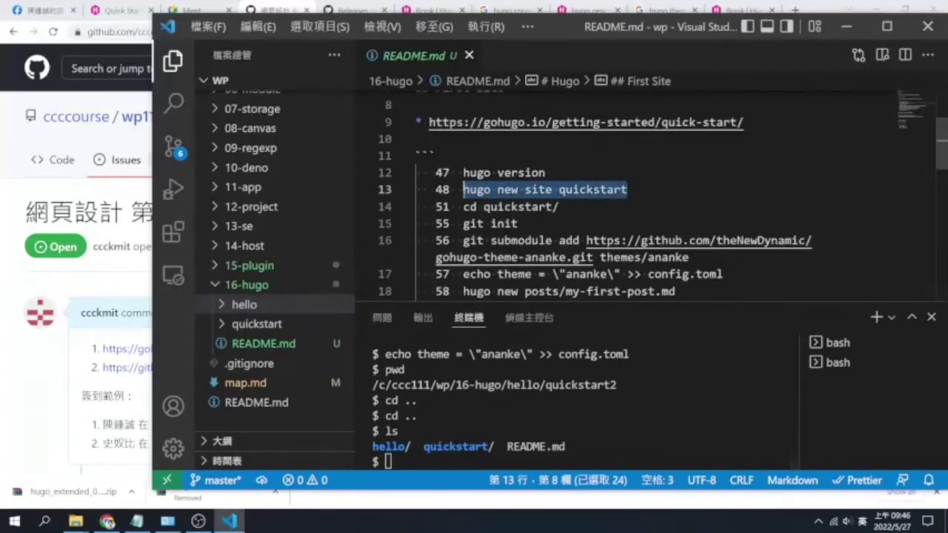
# Create the quickstart2 site in 16-hugo, enter it, and initialise Git
pyautogui.write('hugo new site quickstart')
pyautogui.write('2')
pyautogui.press('Return')
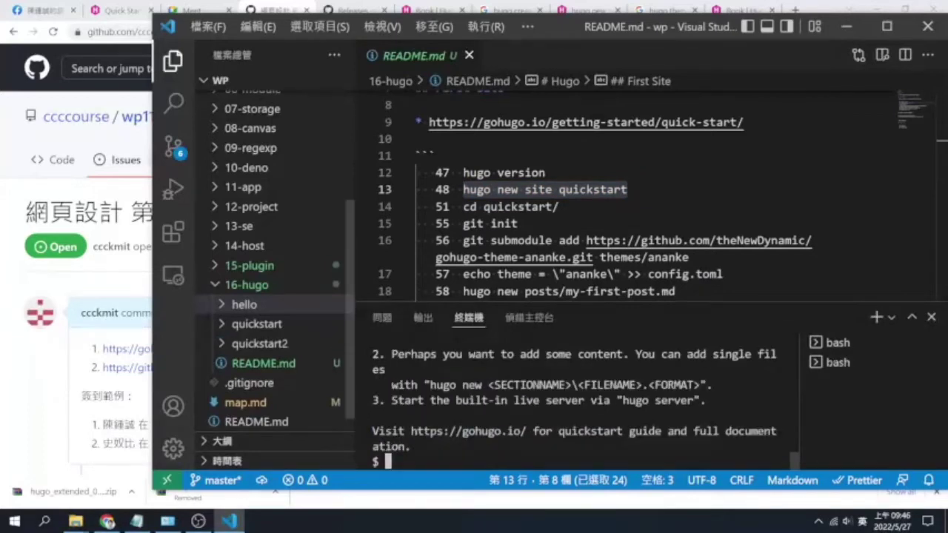
pyautogui.write('cd q')
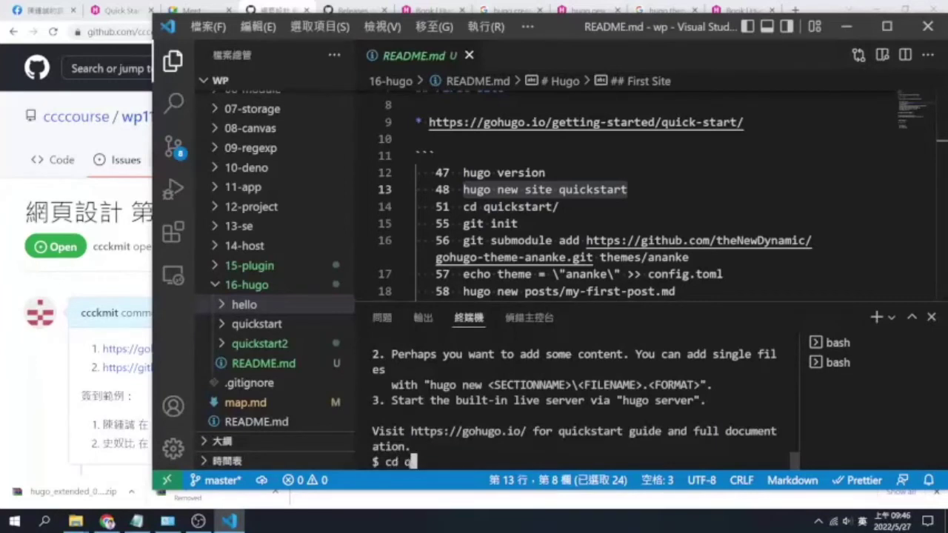
pyautogui.write('uickstart2')
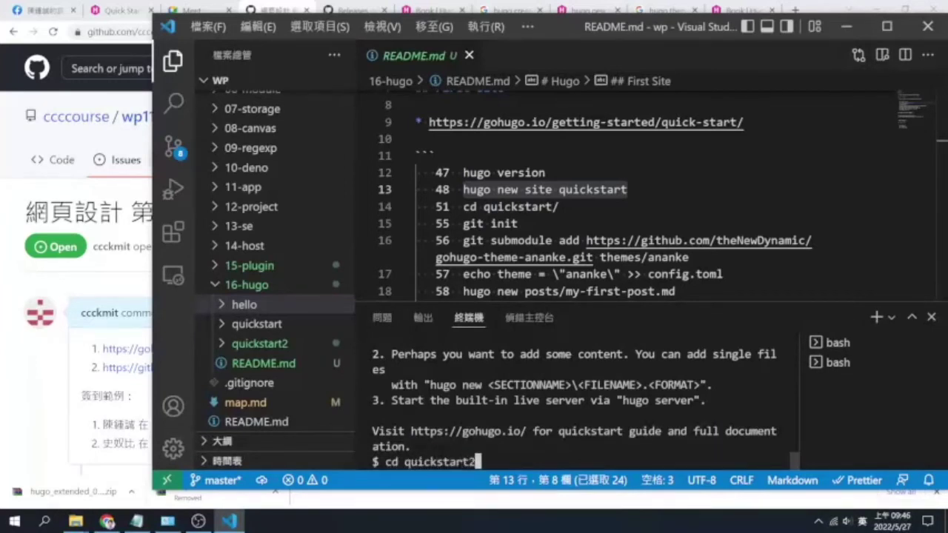
pyautogui.press('Return')
pyautogui.write('ls')
pyautogui.press('Return')
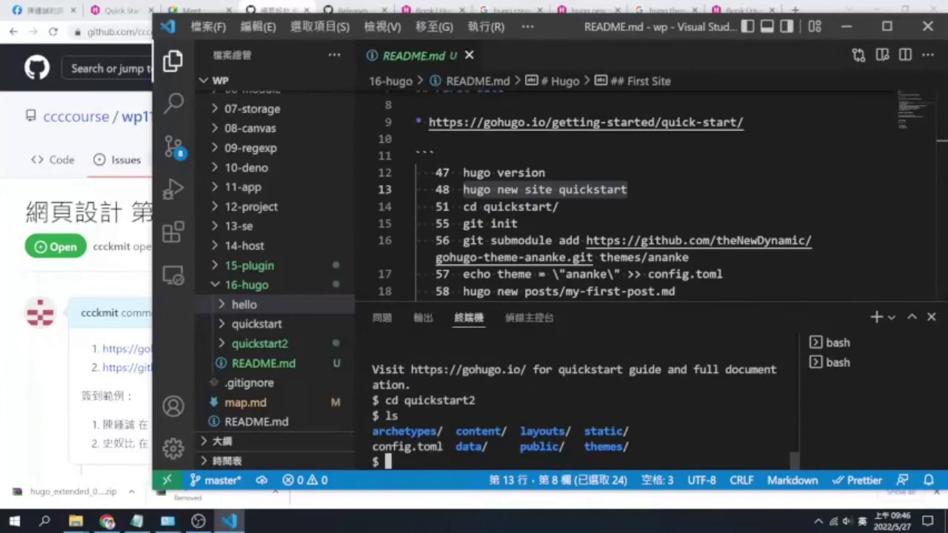
pyautogui.write('git init')
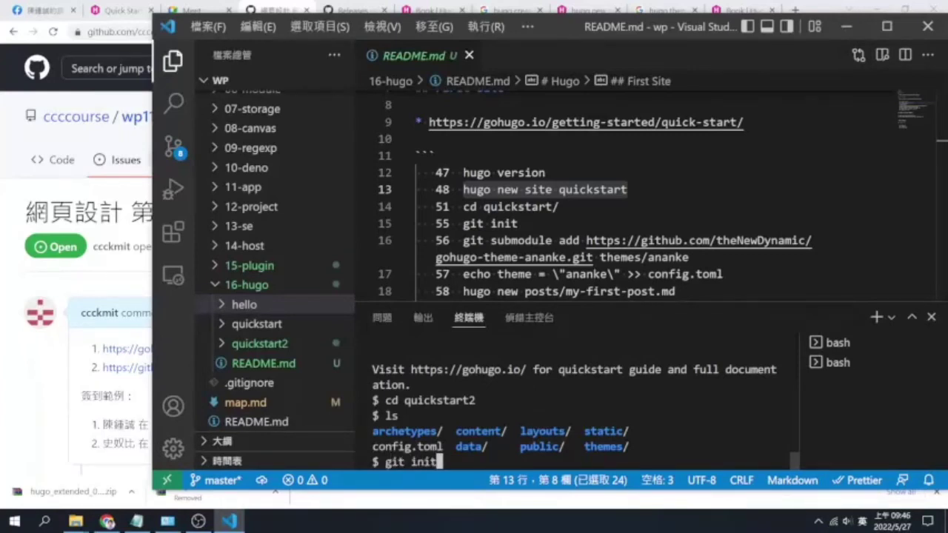
pyautogui.press('Return')
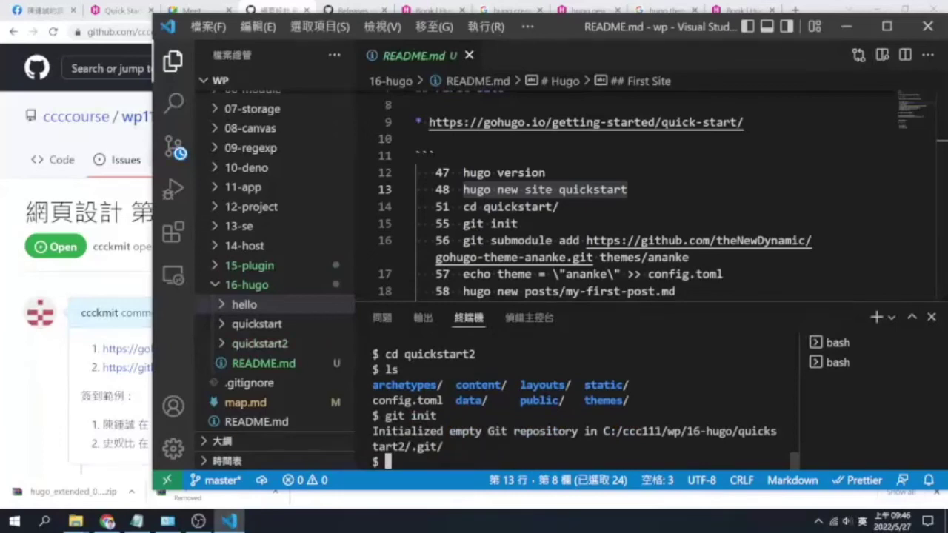
# Add the ananke theme submodule and append theme = "ananke" to config.toml
pyautogui.click(464, 239)
pyautogui.moveTo(463, 240); pyautogui.dragTo(690, 257)
pyautogui.write('git submodule add https://github.com/theNewDynamic/gohugo-theme-ananke.git themes/ananke')
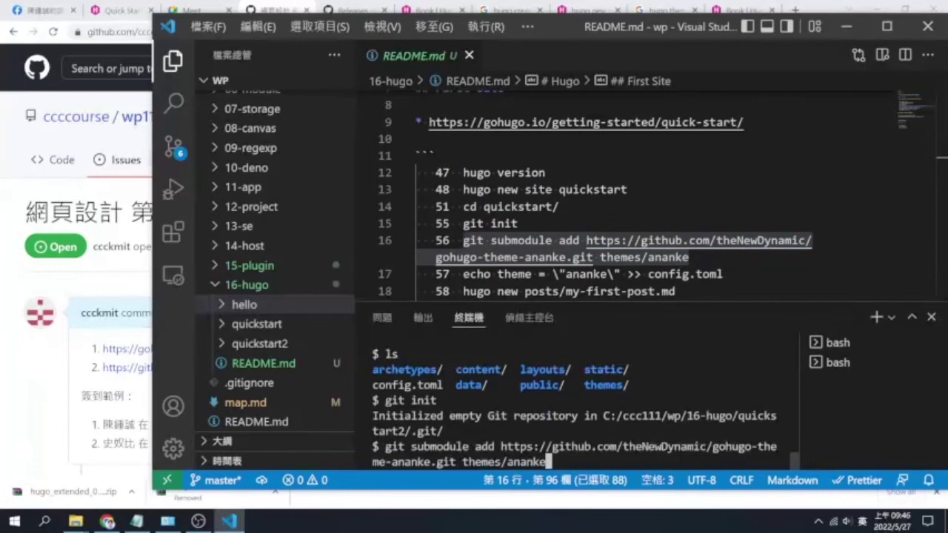
pyautogui.press('Return')
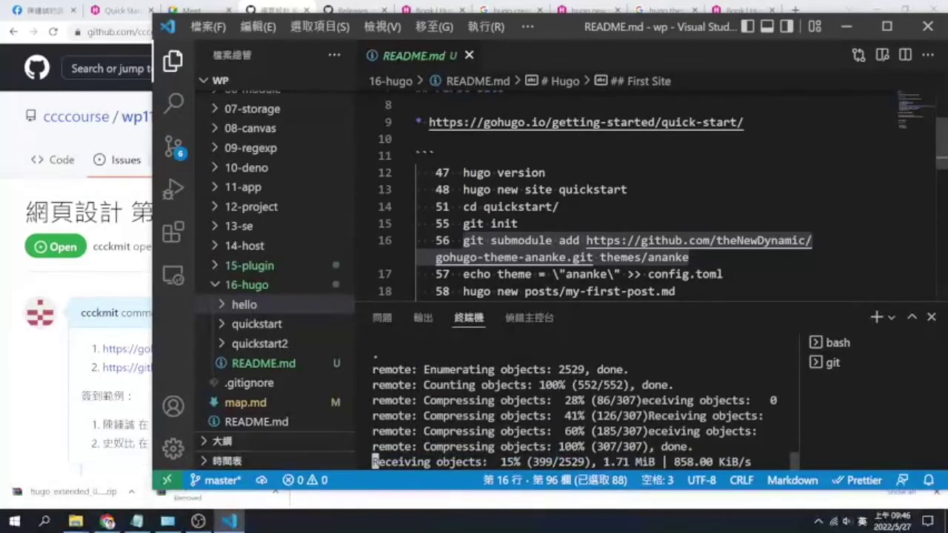
pyautogui.click(463, 274)
pyautogui.moveTo(463, 274); pyautogui.dragTo(724, 274)
pyautogui.hotkey('ctrl', 'c')
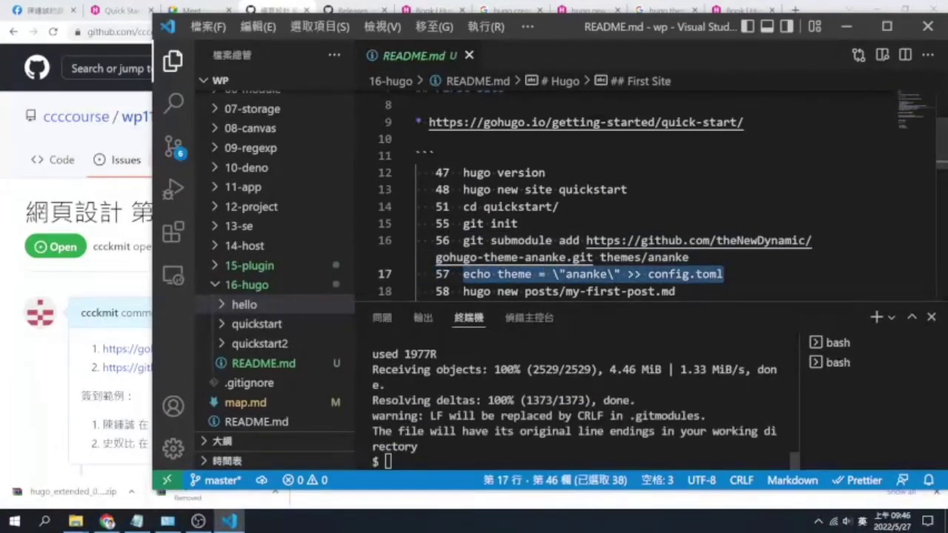
pyautogui.hotkey('ctrl', 'v')
pyautogui.press('Return')
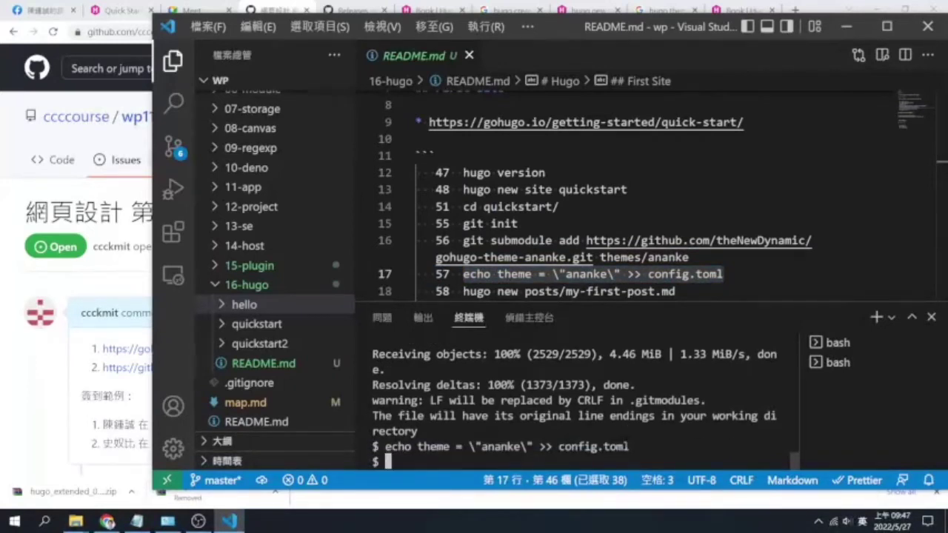
# Create the post with hugo new posts/my-first-post.md
pyautogui.scroll(-1, 622, 193)
pyautogui.moveTo(462, 234); pyautogui.dragTo(676, 234)
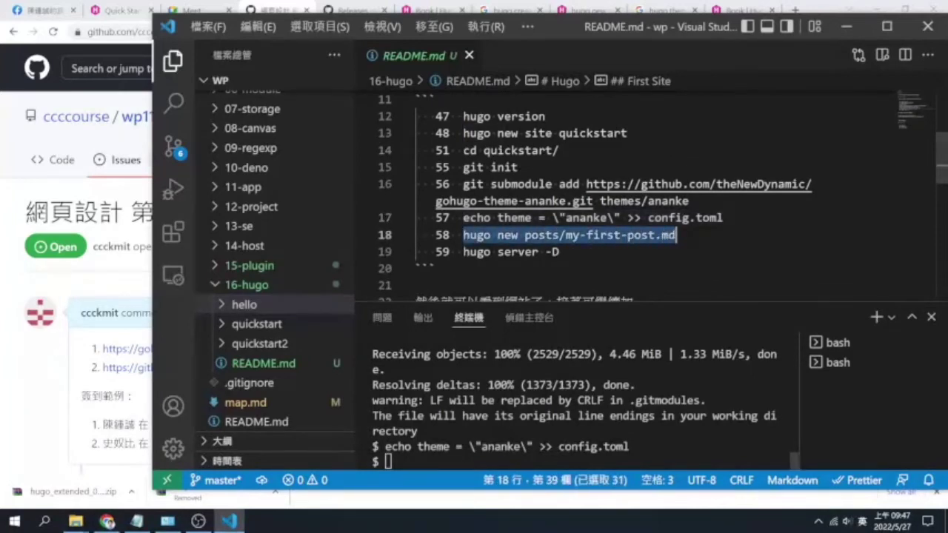
pyautogui.hotkey('ctrl', 'c')
pyautogui.hotkey('ctrl', 'v')
pyautogui.press('Return')
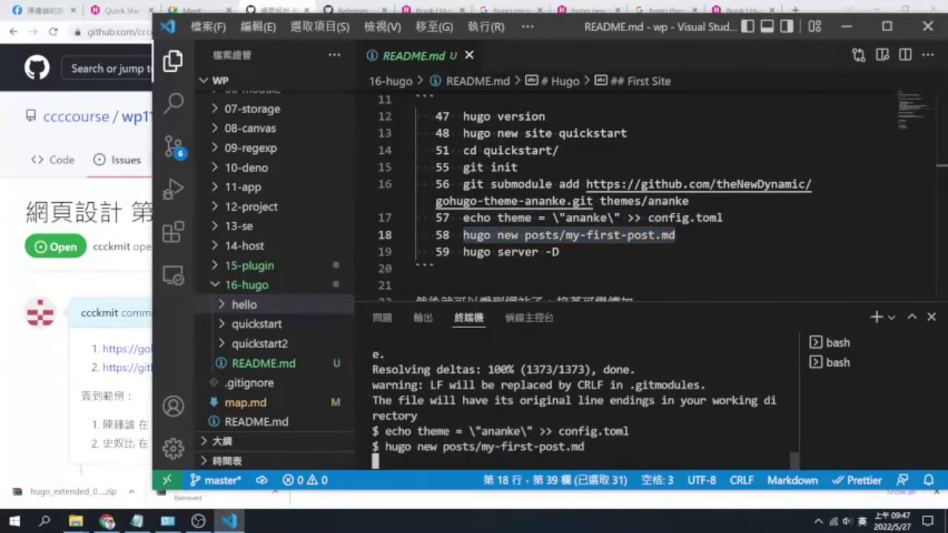
# Open quickstart2's new content/posts/my-first-post.md, which shows only front matter
pyautogui.click(287, 342)
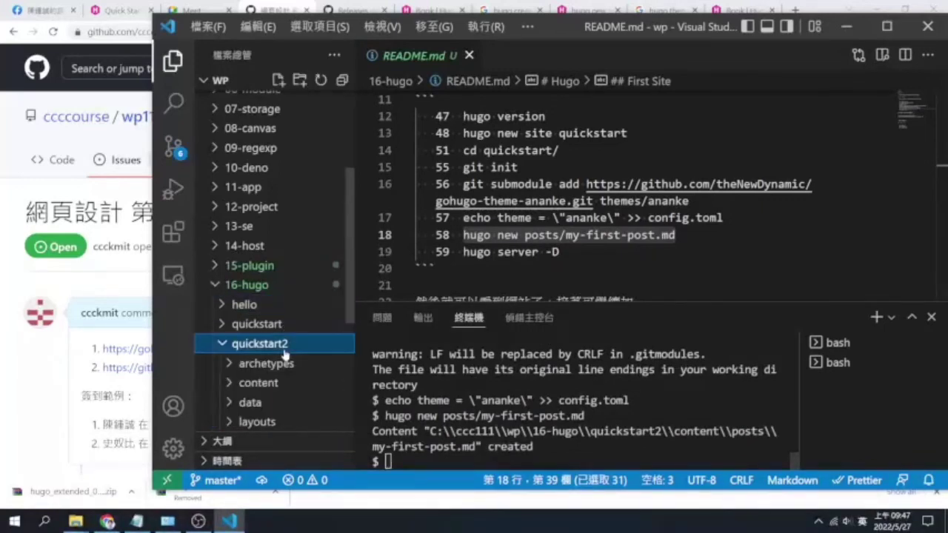
pyautogui.click(279, 391)
pyautogui.scroll(-1, 289, 370)
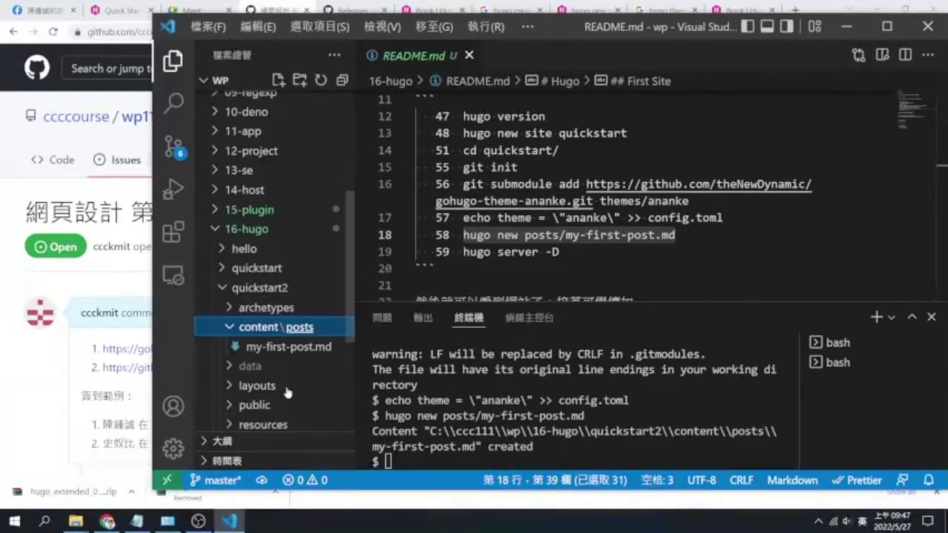
pyautogui.click(302, 346)
pyautogui.click(429, 200)
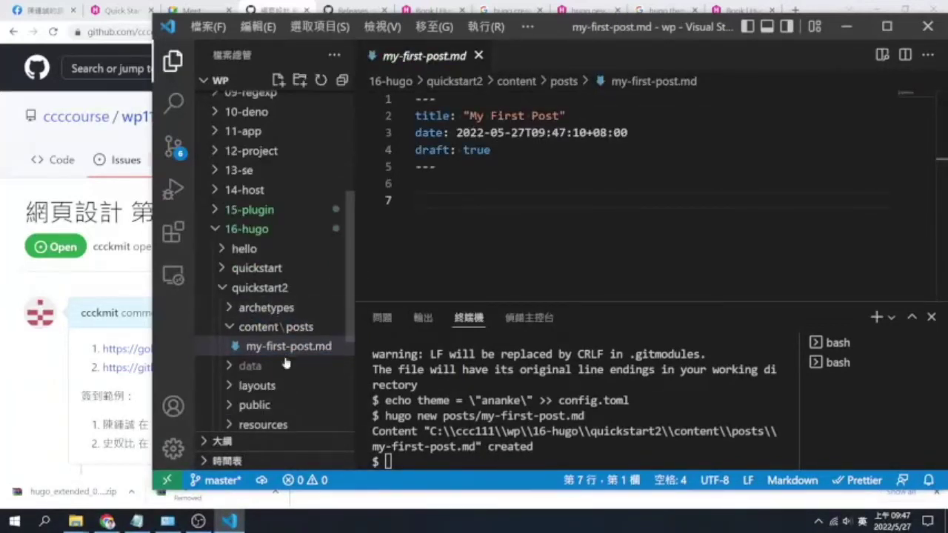
# Open the older quickstart project's content/posts/my-first-post.md
pyautogui.click(279, 268)
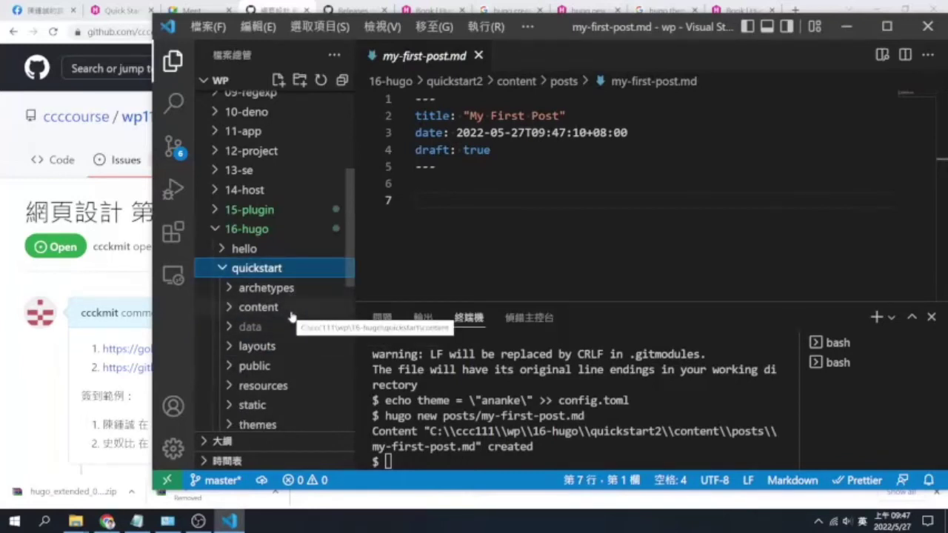
pyautogui.click(291, 315)
pyautogui.click(291, 326)
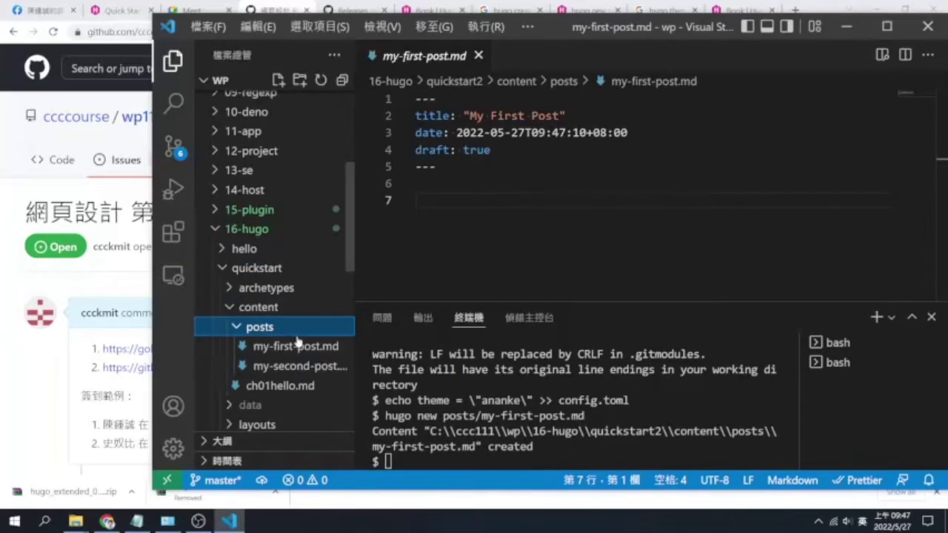
pyautogui.click(296, 345)
# Select quickstart's post content from # Section 1 down to the end
pyautogui.click(493, 217)
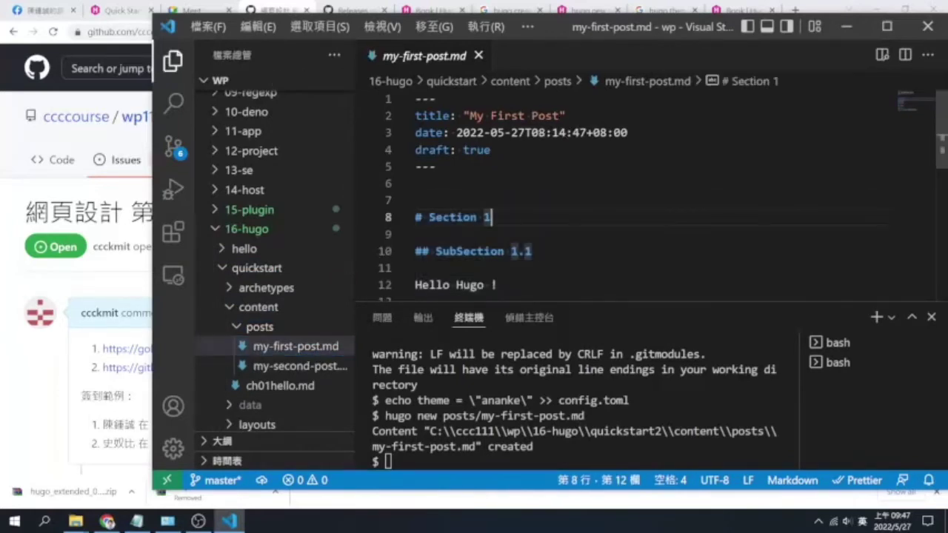
pyautogui.hotkey('ctrl', 'shift', 'End')
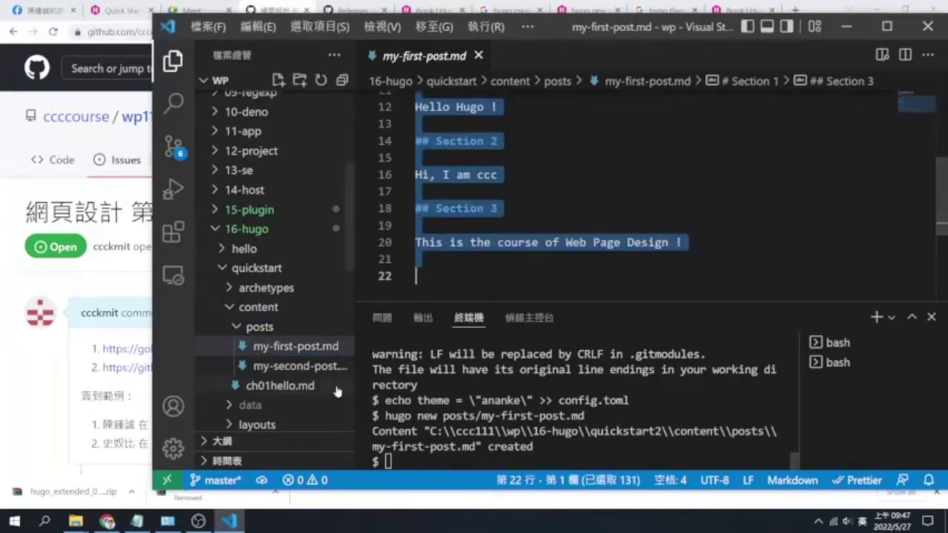
pyautogui.scroll(-3, 323, 385)
pyautogui.scroll(-4, 324, 385)
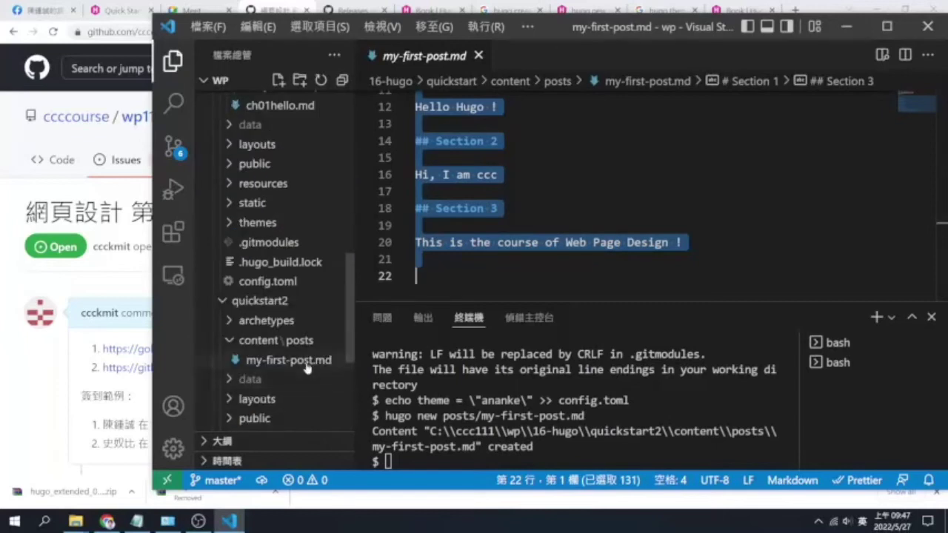
# Paste the Section 1–3 text into quickstart2's my-first-post.md, save, and reopen README.md
pyautogui.click(305, 361)
pyautogui.click(444, 201)
pyautogui.hotkey('ctrl', 'v')
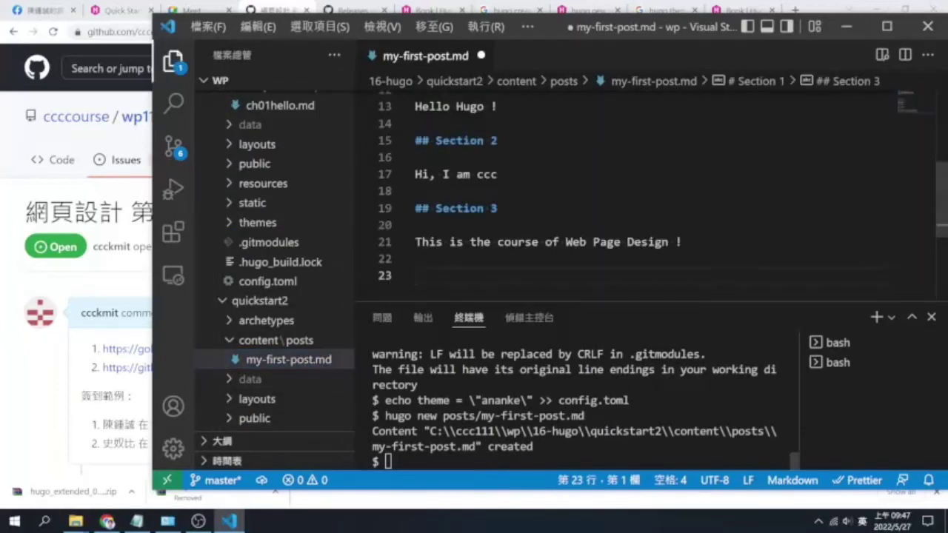
pyautogui.hotkey('ctrl', '`')
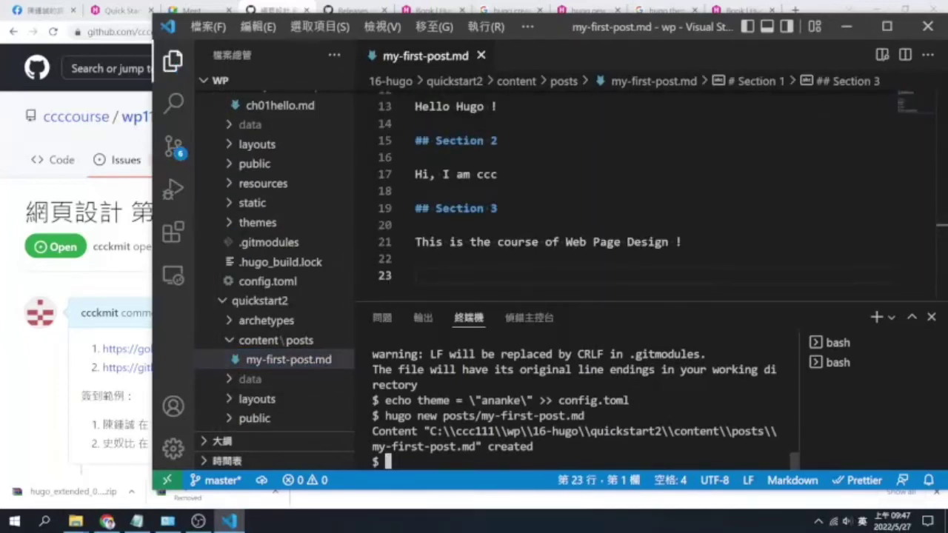
pyautogui.scroll(-5, 299, 366)
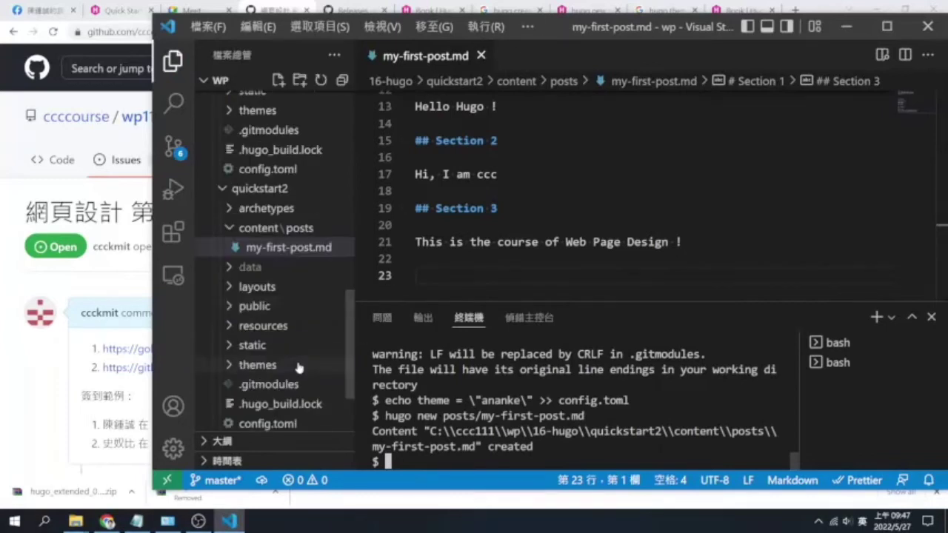
pyautogui.moveTo(275, 346); pyautogui.dragTo(607, 169)
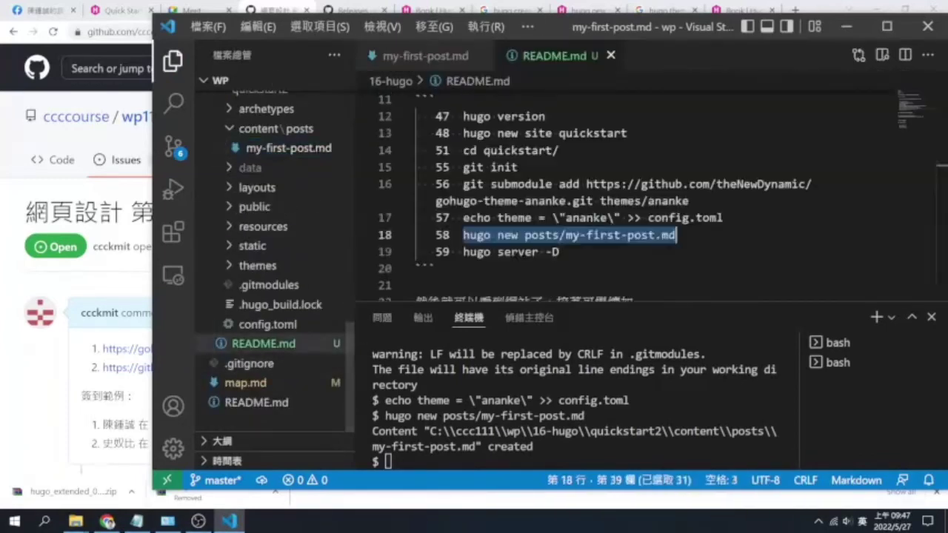
pyautogui.click(561, 252)
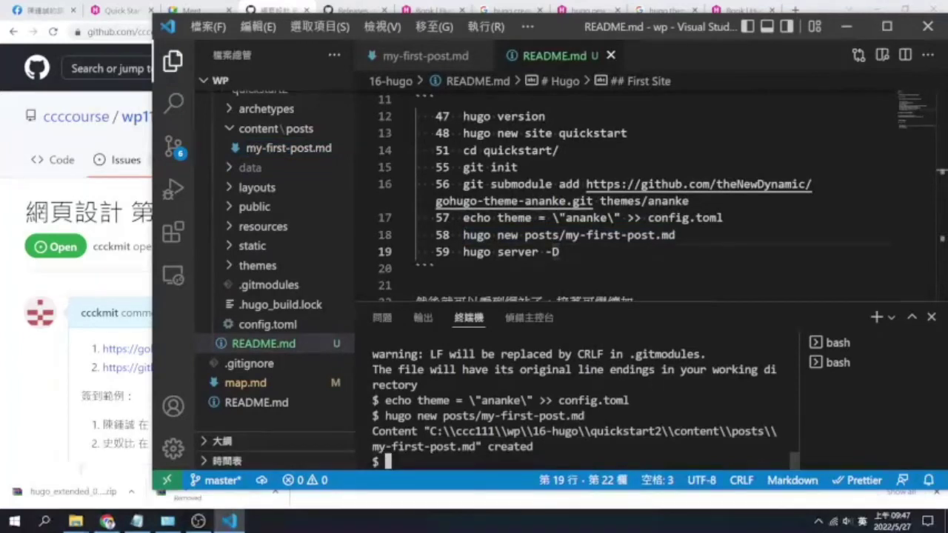
pyautogui.write('hugo -s')
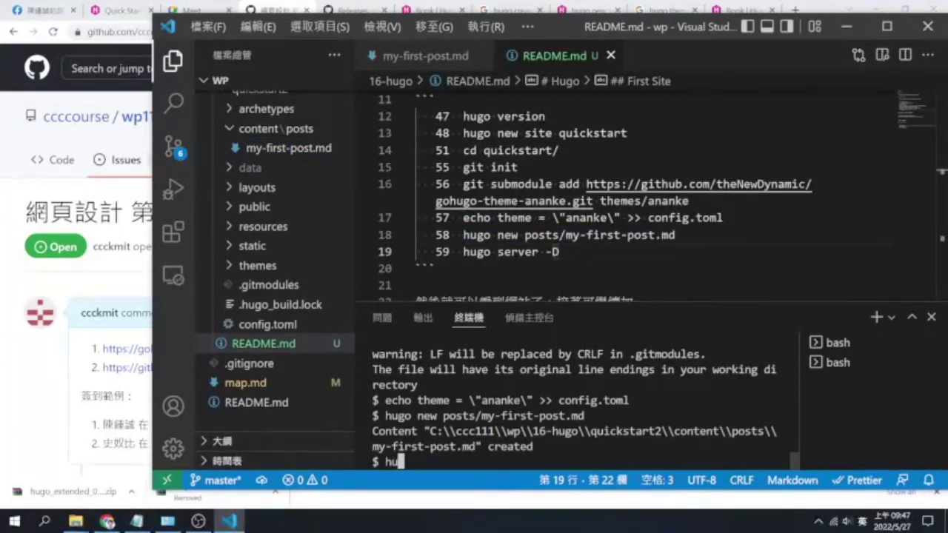
pyautogui.press('BackSpace')
pyautogui.press('BackSpace')
pyautogui.write('server -D')
pyautogui.press('Return')
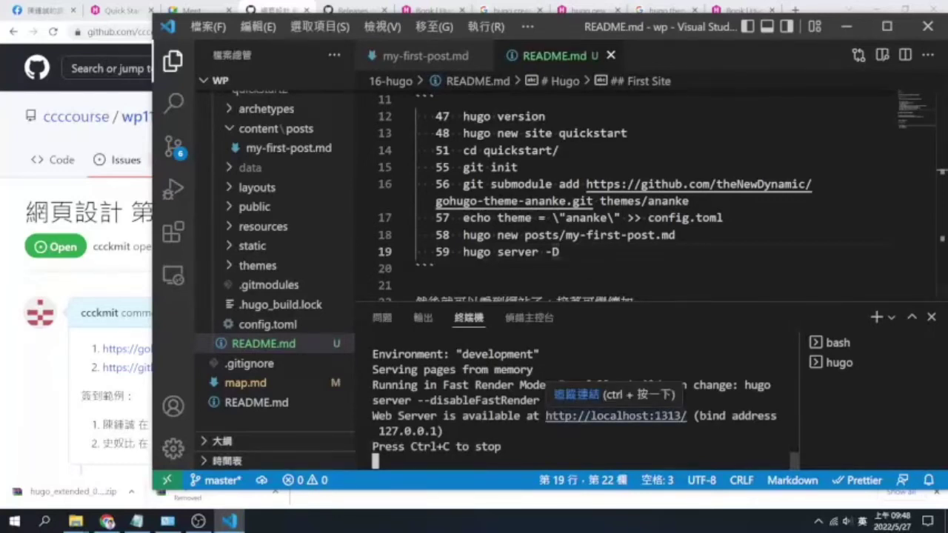
pyautogui.keyDown('ctrl'); pyautogui.click(658, 419); pyautogui.keyUp('ctrl')
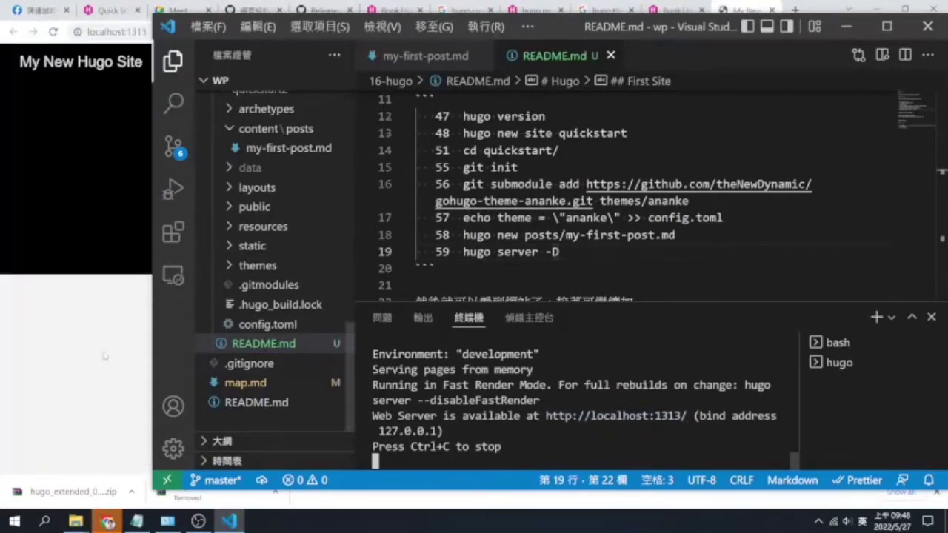
pyautogui.hotkey('alt', 'Tab')
pyautogui.scroll(-3, 435, 348)
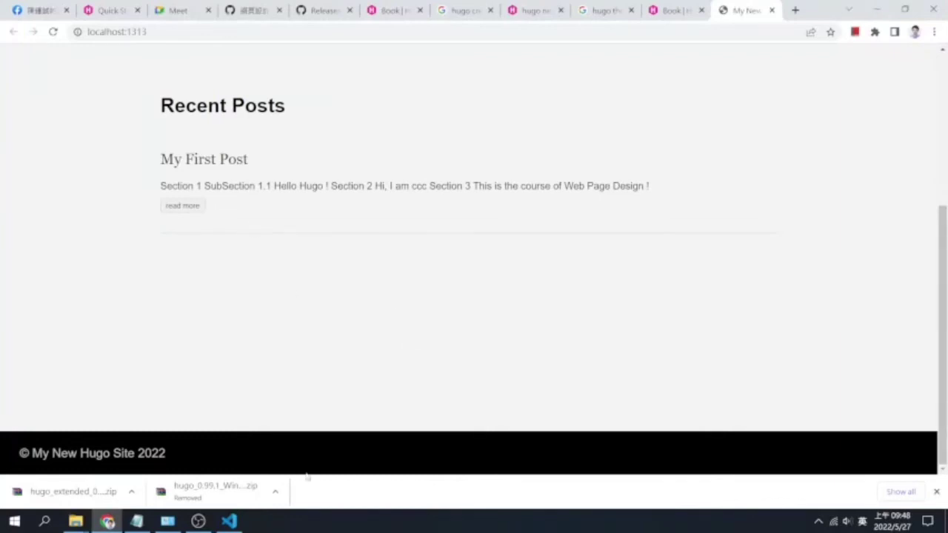
pyautogui.click(238, 521)
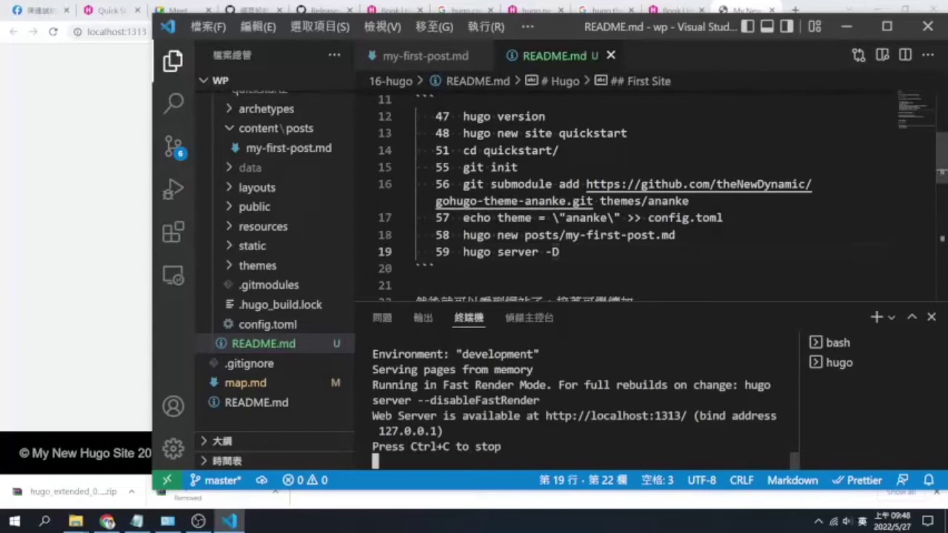
# Create posts/my-second-post.md with hugo new from a terminal in the quickstart2 folder
pyautogui.scroll(-2, 614, 193)
pyautogui.scroll(-2, 614, 193)
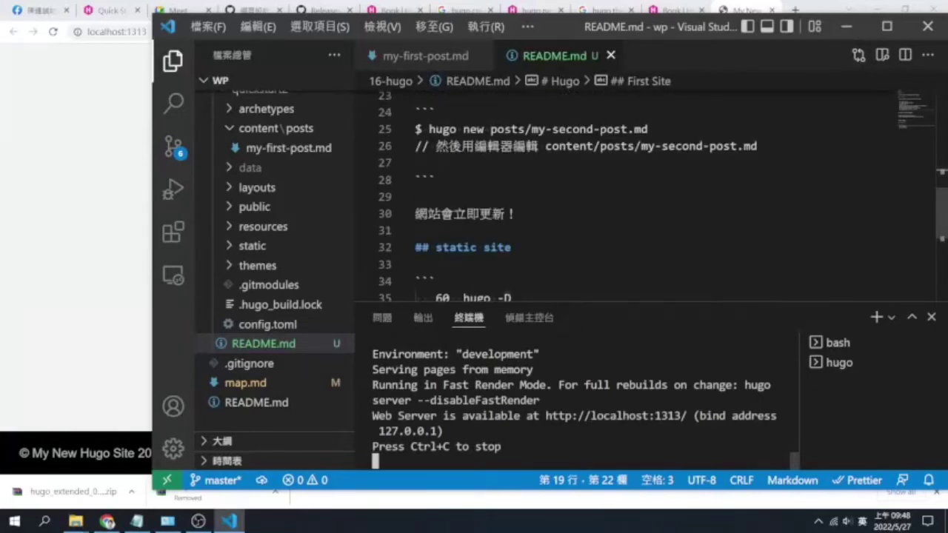
pyautogui.moveTo(648, 129); pyautogui.dragTo(429, 129)
pyautogui.hotkey('ctrl', 'c')
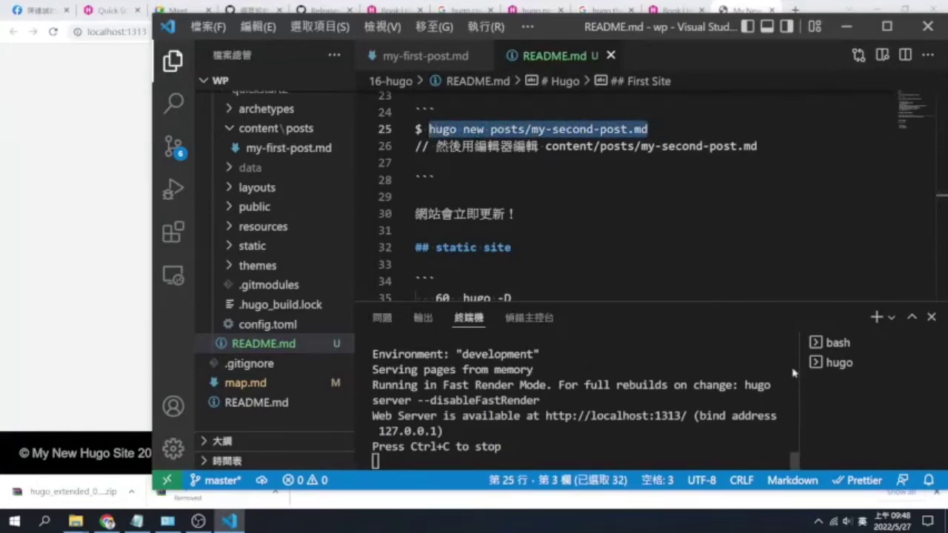
pyautogui.rightClick(318, 345)
pyautogui.press('Escape')
pyautogui.rightClick(265, 217)
pyautogui.rightClick(250, 306)
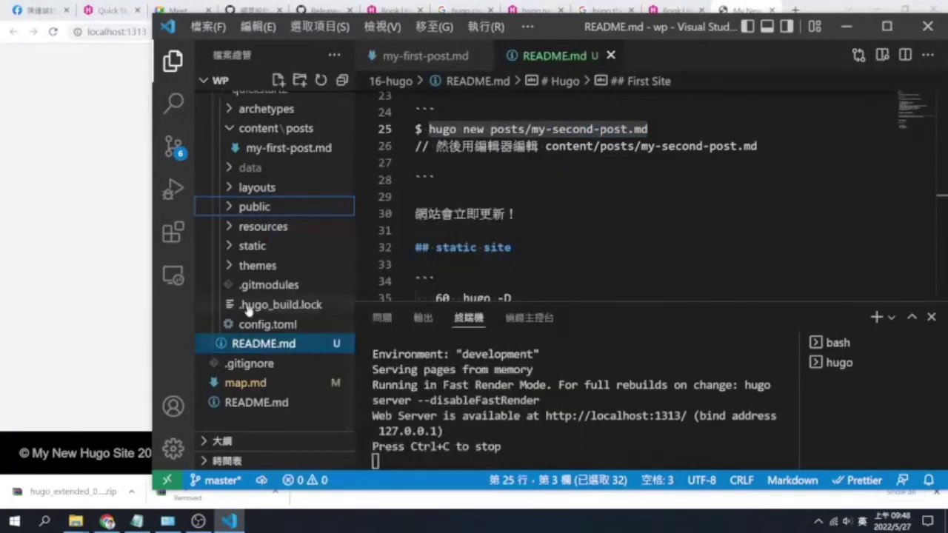
pyautogui.click(329, 222)
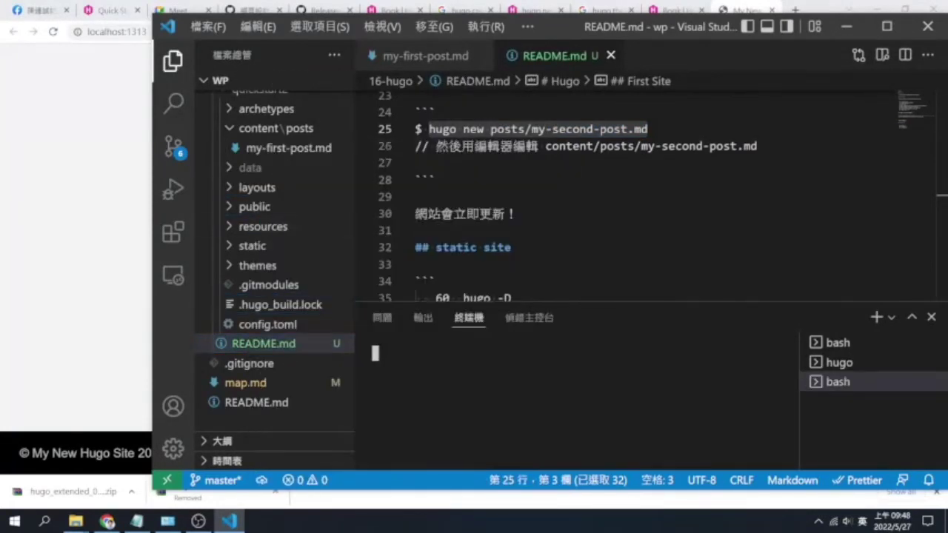
pyautogui.hotkey('ctrl', 'v')
pyautogui.press('Return')
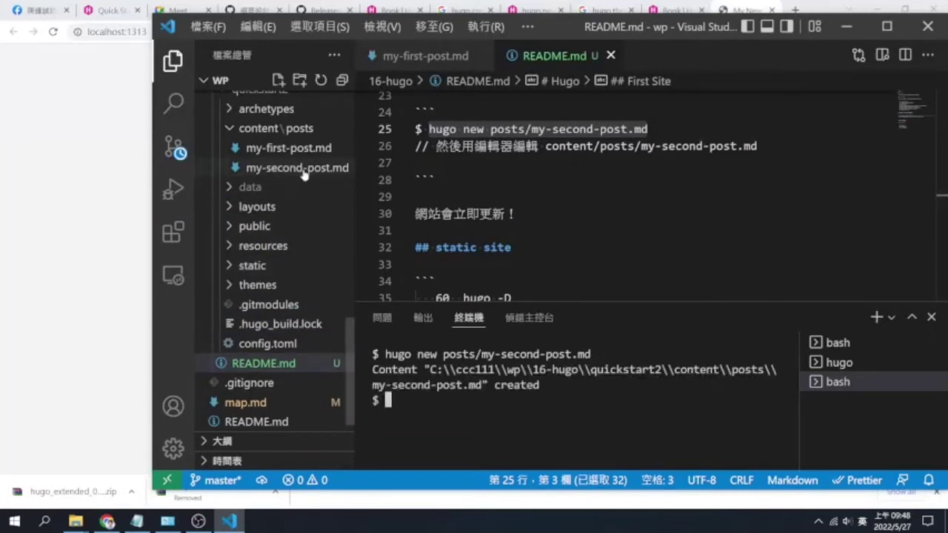
# Fill my-second-post.md with my-first-post's Section 1–3 content, save, and check it on the site
pyautogui.click(303, 168)
pyautogui.click(309, 150)
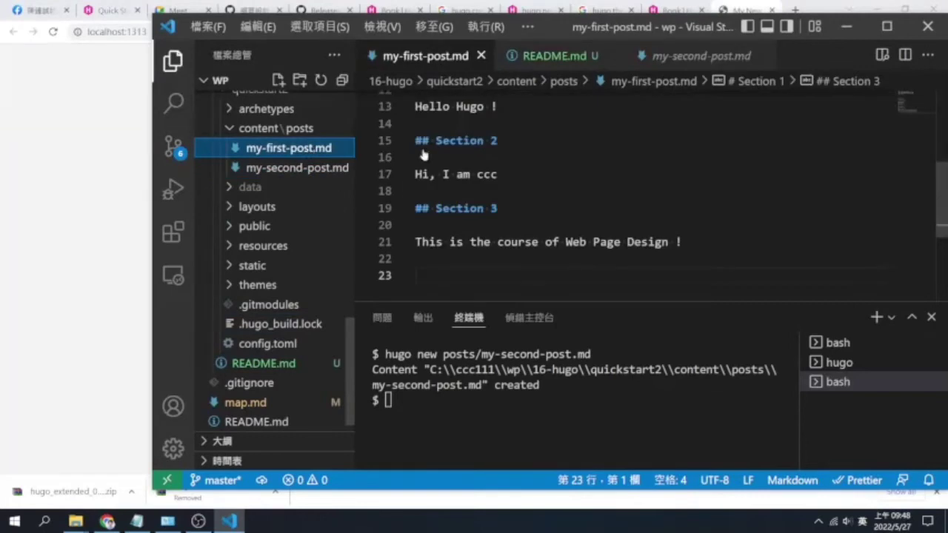
pyautogui.moveTo(689, 242); pyautogui.dragTo(368, 203)
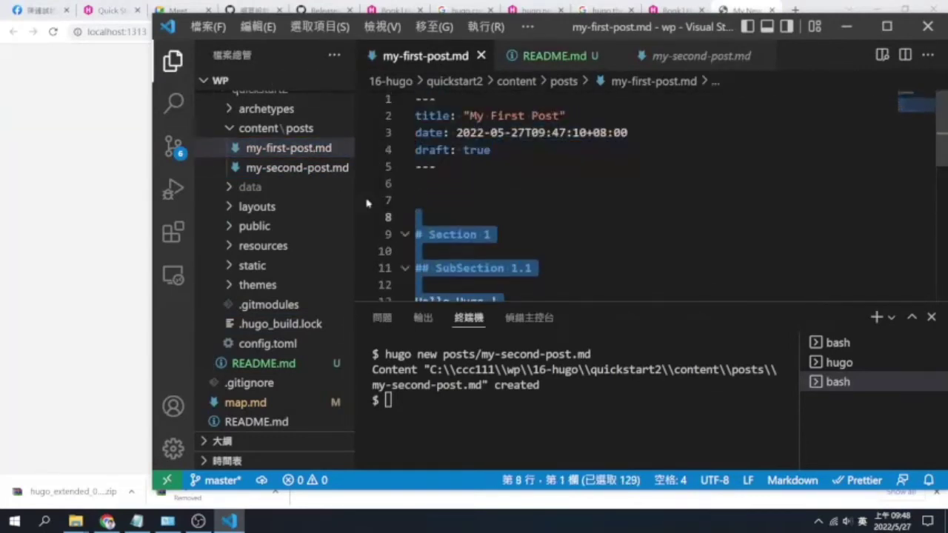
pyautogui.click(323, 168)
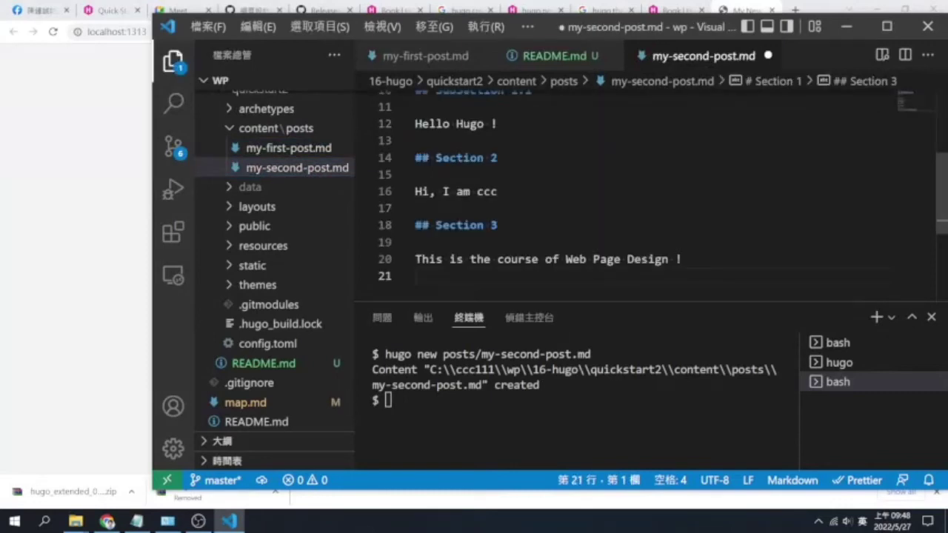
pyautogui.hotkey('ctrl', 's')
pyautogui.hotkey('ctrl', '`')
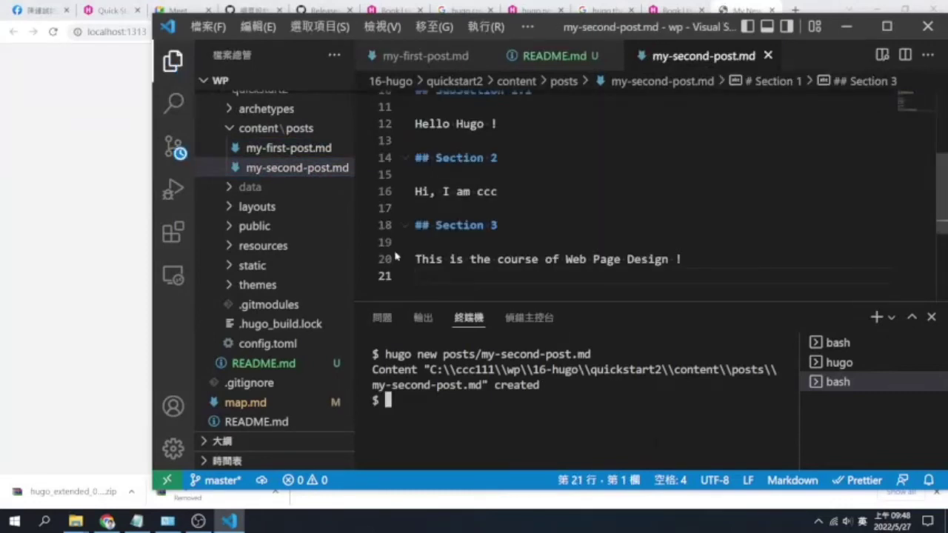
pyautogui.click(96, 209)
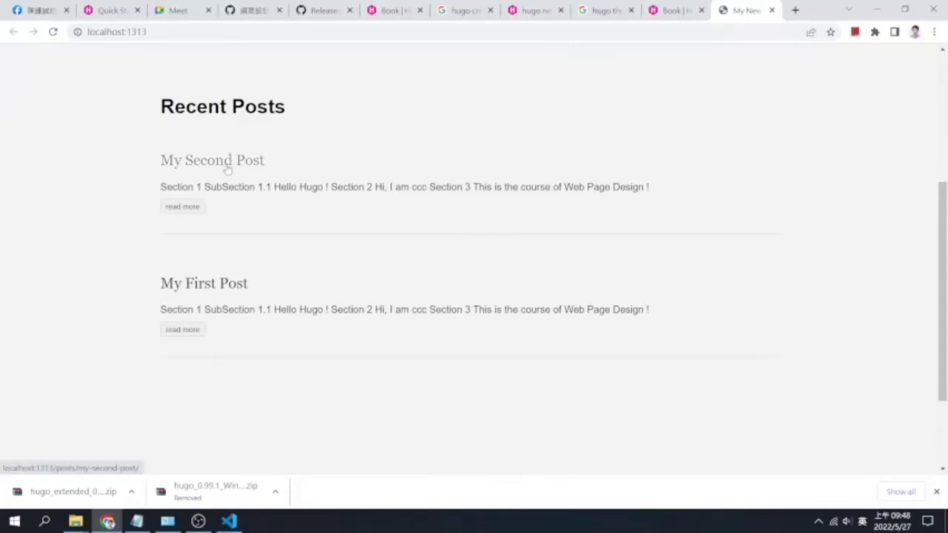
pyautogui.click(228, 523)
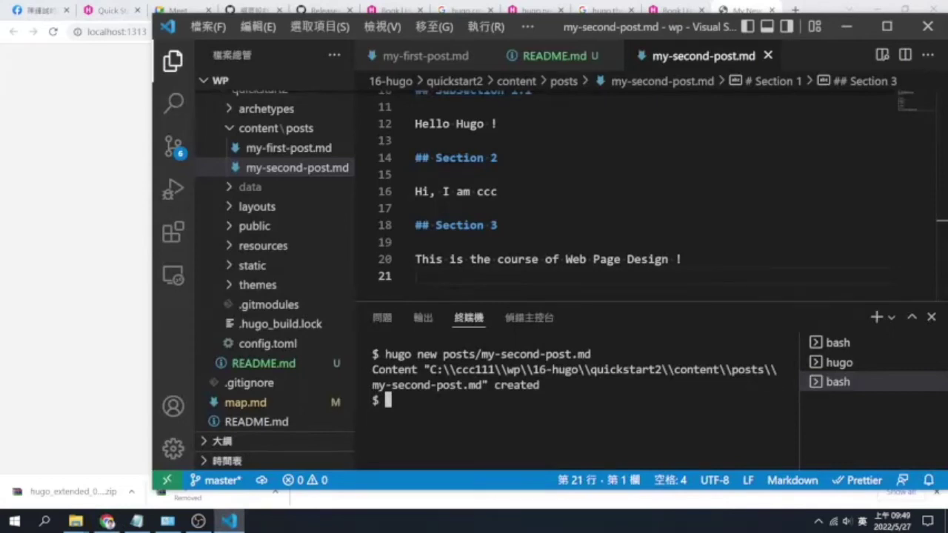
# Create posts/post3.md by editing the previous hugo new command, then open it
pyautogui.press('Up')
pyautogui.press('Left')
pyautogui.press('Left')
pyautogui.press('Left')
pyautogui.press('BackSpace')
pyautogui.press('BackSpace')
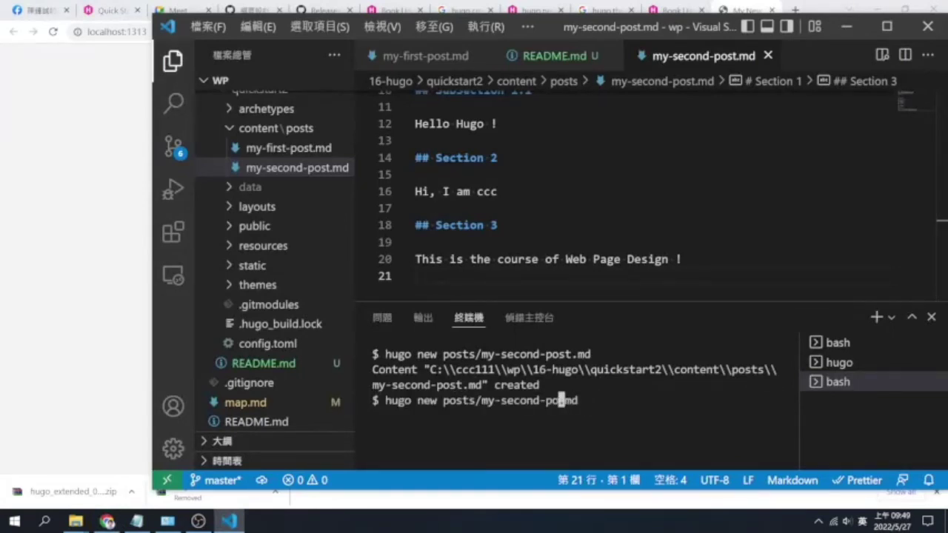
pyautogui.press('BackSpace')
pyautogui.press('BackSpace')
pyautogui.press('BackSpace')
pyautogui.press('BackSpace')
pyautogui.press('BackSpace')
pyautogui.press('BackSpace')
pyautogui.press('BackSpace')
pyautogui.press('BackSpace')
pyautogui.press('BackSpace')
pyautogui.press('BackSpace')
pyautogui.press('BackSpace')
pyautogui.press('BackSpace')
pyautogui.write('pos5')
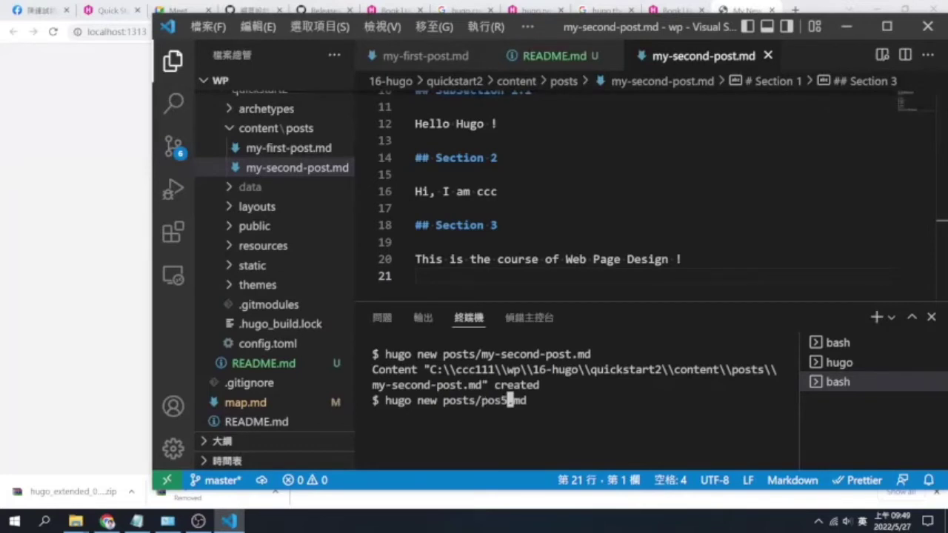
pyautogui.write('3')
pyautogui.press('Return')
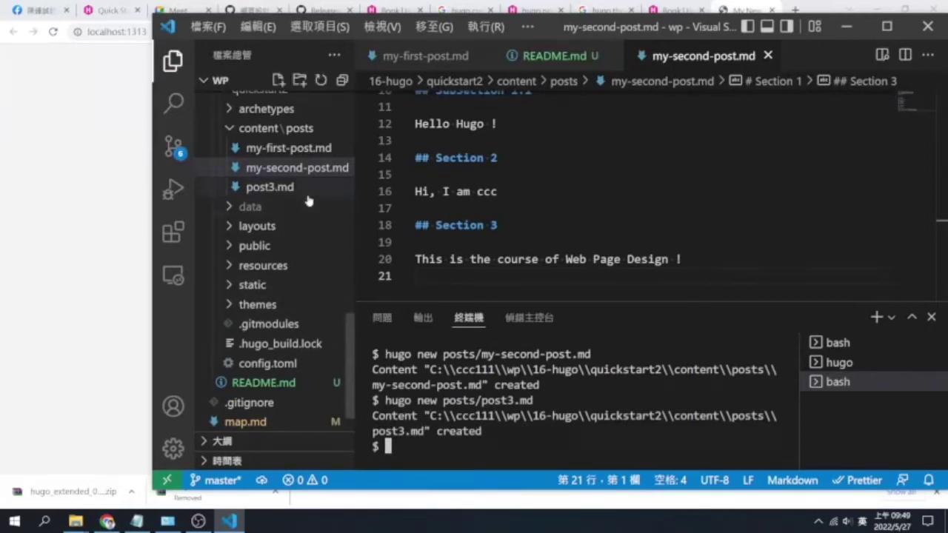
pyautogui.click(270, 187)
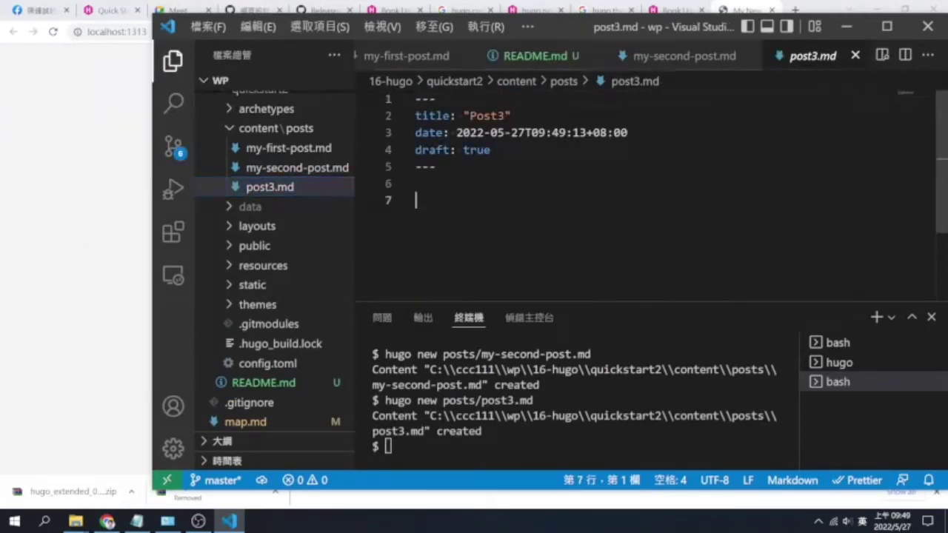
# Write the # 標題 heading and a ## 第一段 section with ccc in post3.md
pyautogui.write('# ')
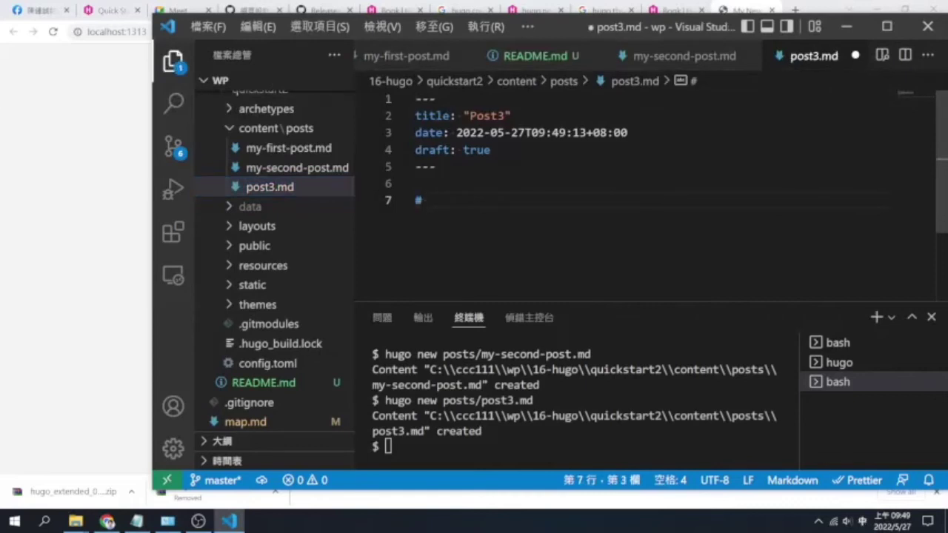
pyautogui.write('標題')
pyautogui.press('Return')
pyautogui.press('Return')
pyautogui.write('## ㄌㄧ')
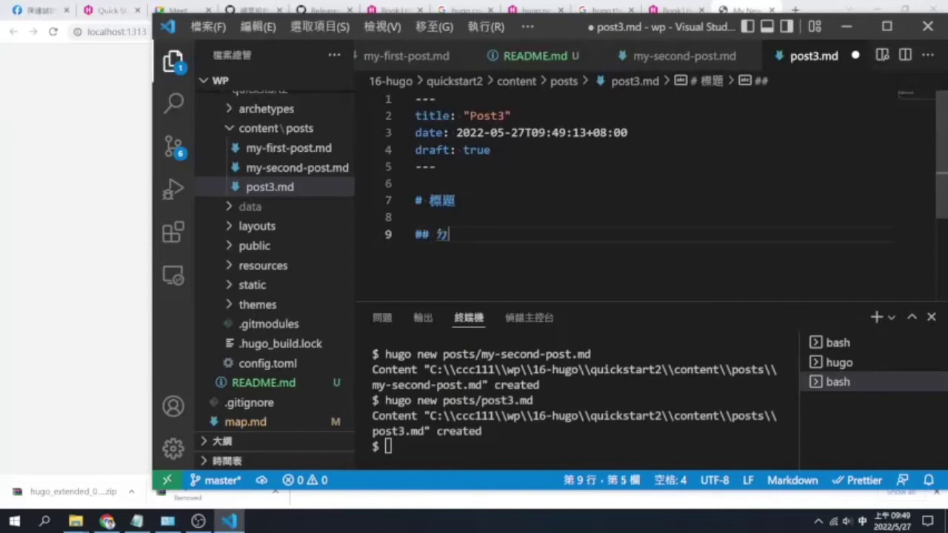
pyautogui.write('段')
pyautogui.press('Return')
pyautogui.press('Return')
pyautogui.press('Return')
pyautogui.press('shift')
pyautogui.write('ccc')
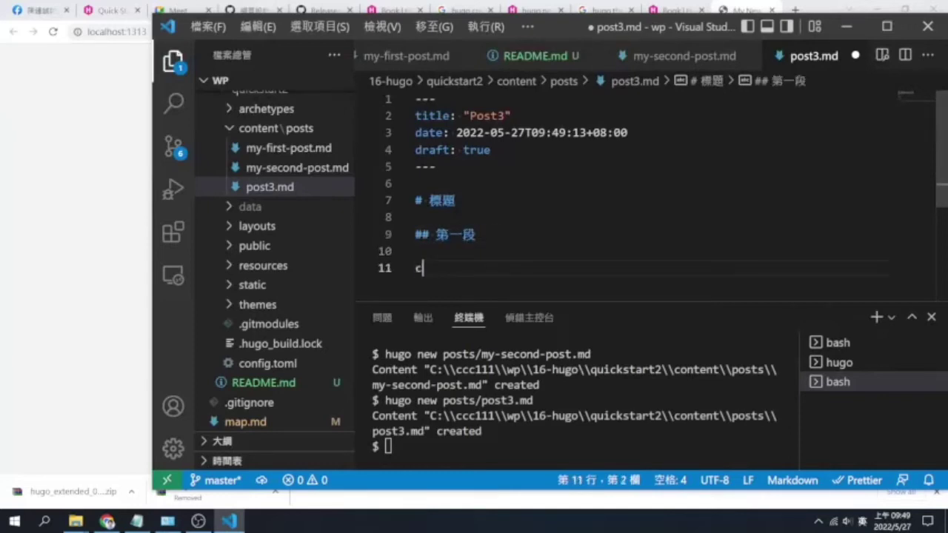
pyautogui.press('Return')
pyautogui.press('Return')
# Add a ## 第二段 section with ccc, save post3.md, and view the site
pyautogui.write('## 2u4')
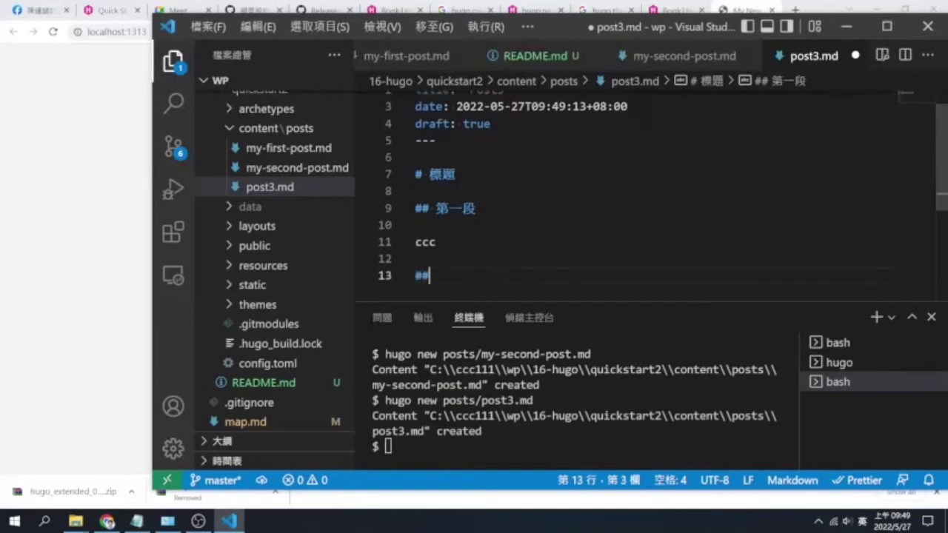
pyautogui.press('BackSpace')
pyautogui.press('BackSpace')
pyautogui.press('BackSpace')
pyautogui.press('shift')
pyautogui.write('第二段')
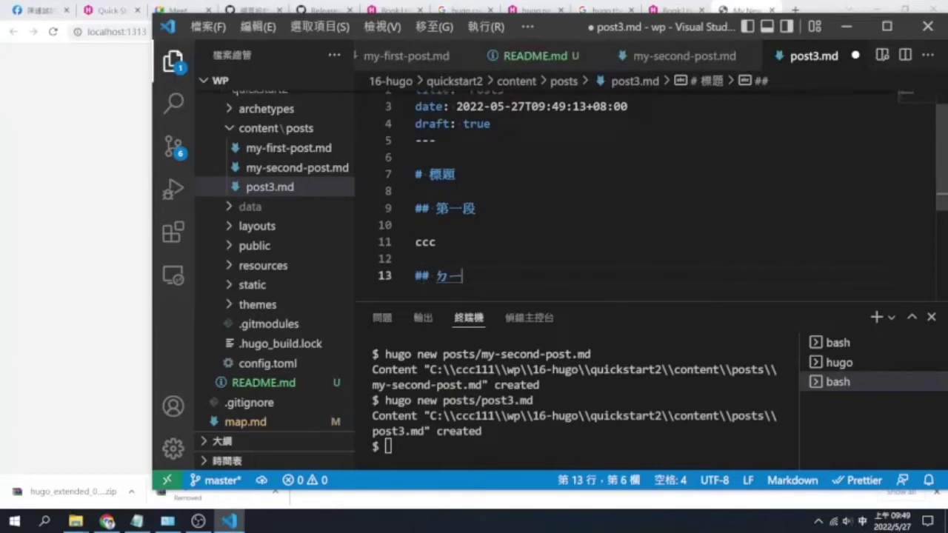
pyautogui.press('Return')
pyautogui.press('Return')
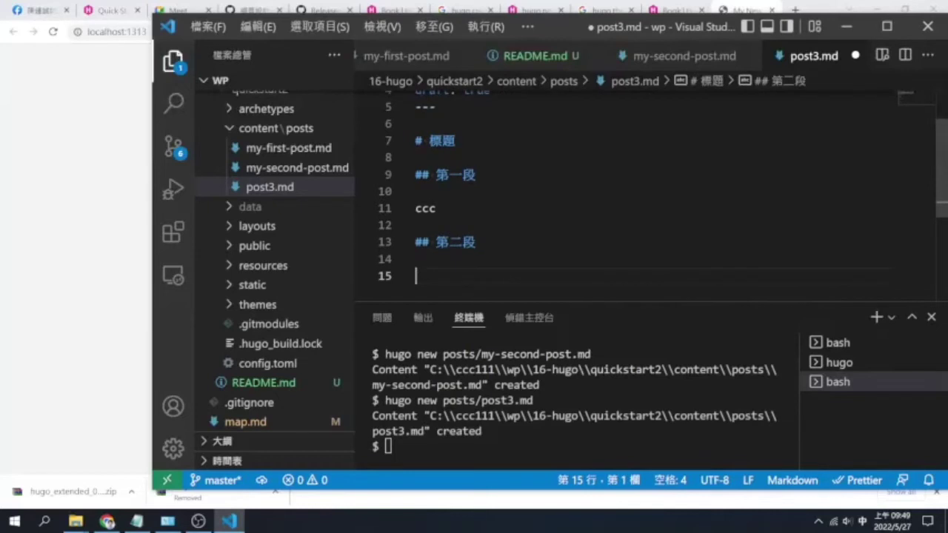
pyautogui.write('ccc')
pyautogui.press('Return')
pyautogui.hotkey('ctrl', 's')
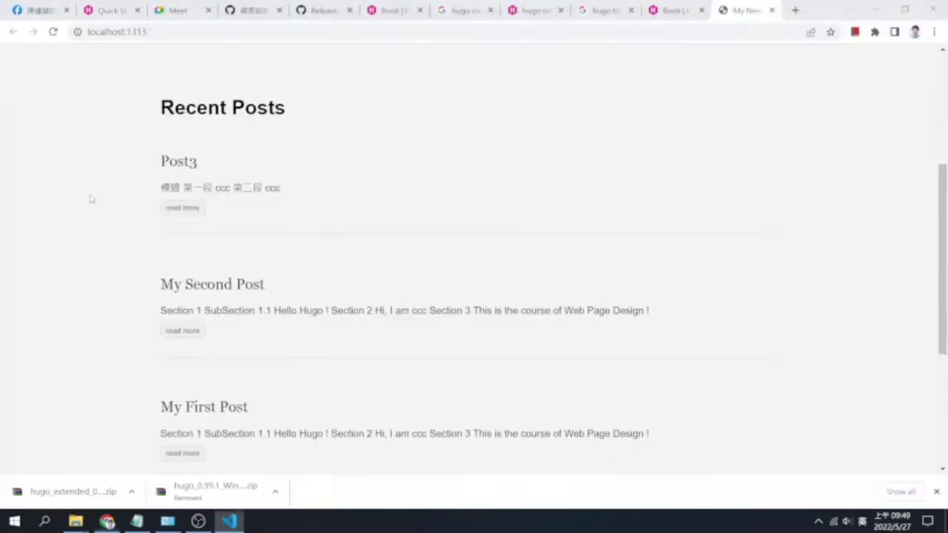
pyautogui.click(91, 199)
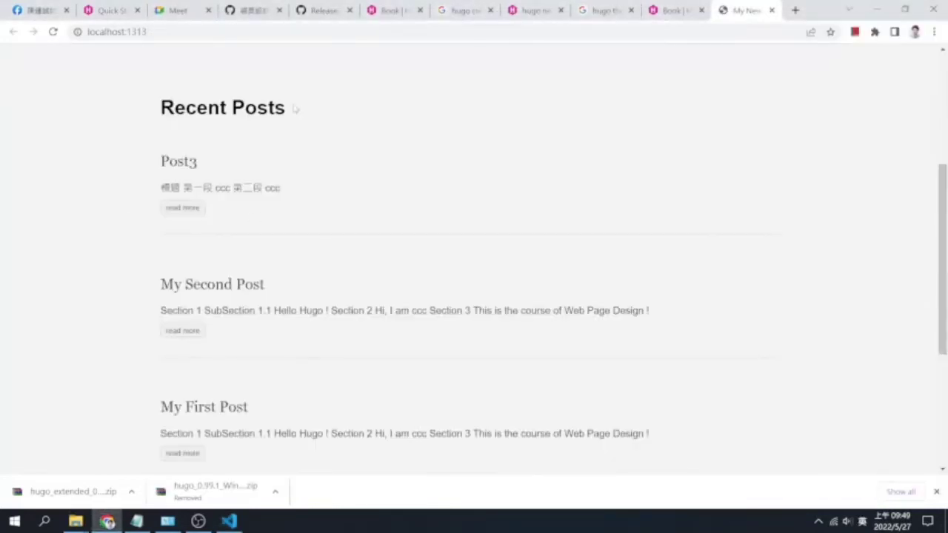
# Check Post3's rendered page, go back to Recent Posts, and return to VS Code
pyautogui.click(190, 210)
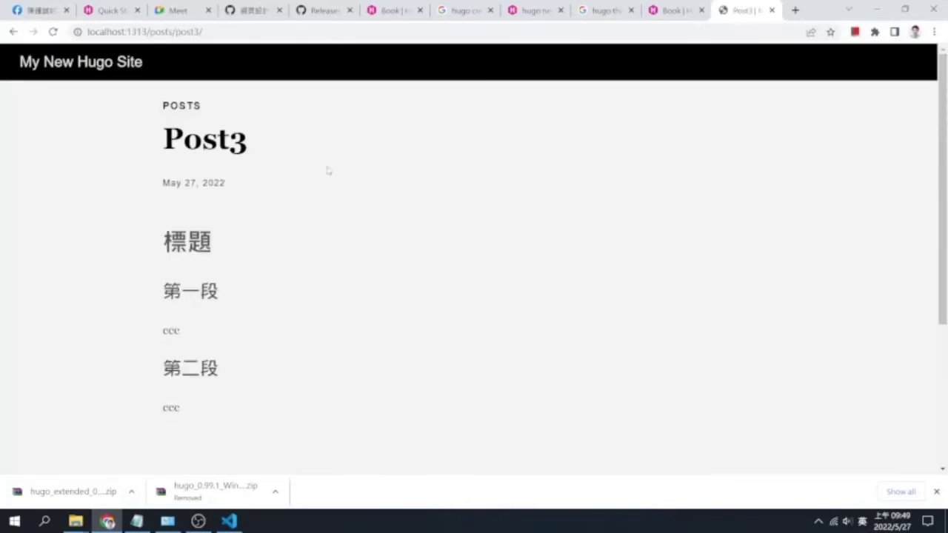
pyautogui.scroll(-3, 326, 170)
pyautogui.click(11, 32)
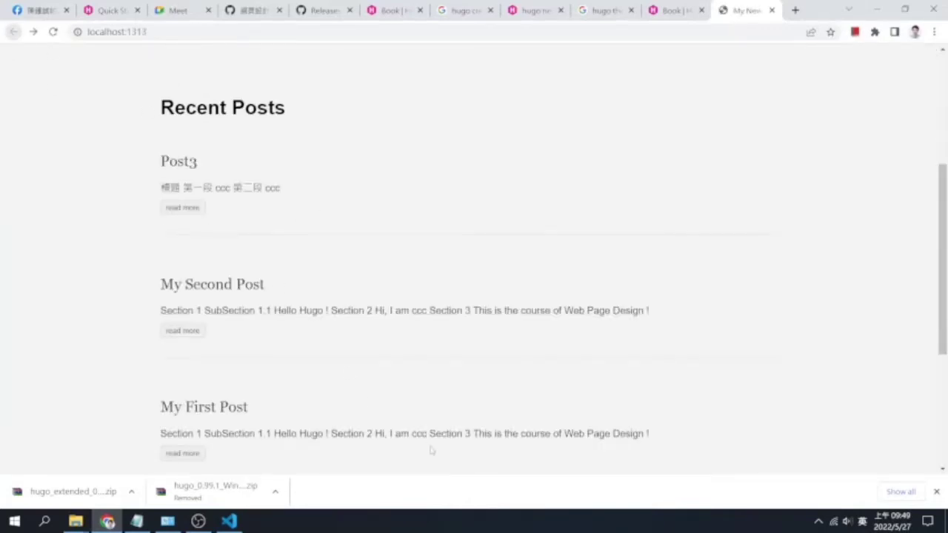
pyautogui.scroll(-3, 442, 453)
pyautogui.click(229, 522)
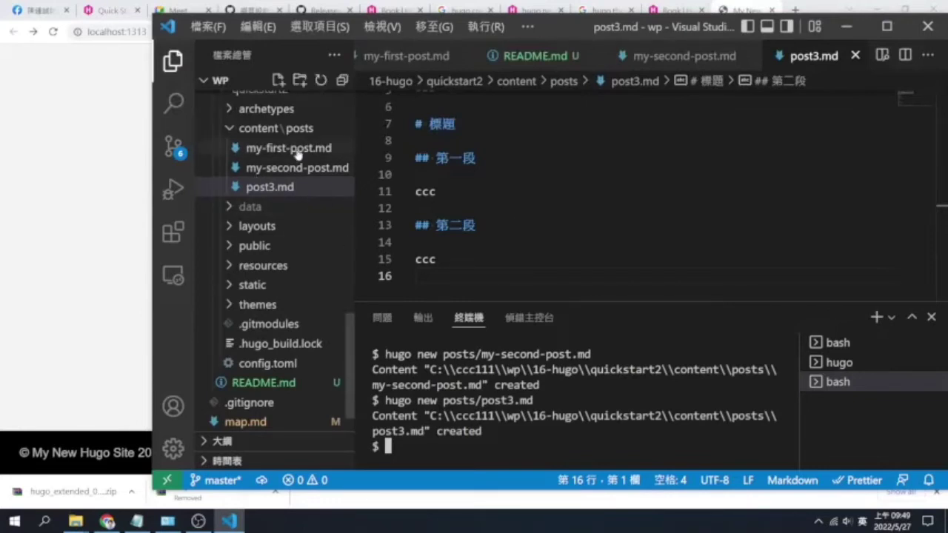
# Collapse quickstart2's content\posts folder in the Explorer and re-expand quickstart2
pyautogui.click(270, 129)
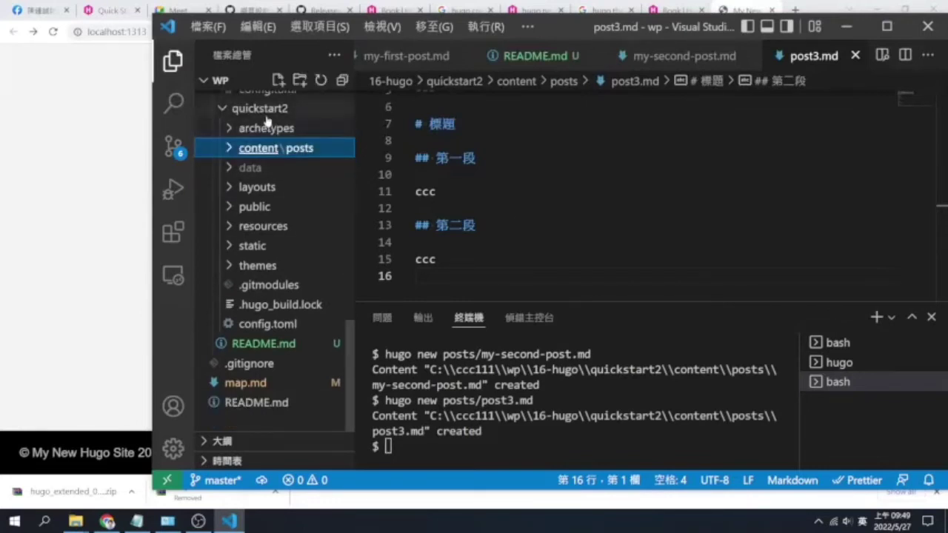
pyautogui.click(265, 111)
pyautogui.click(284, 323)
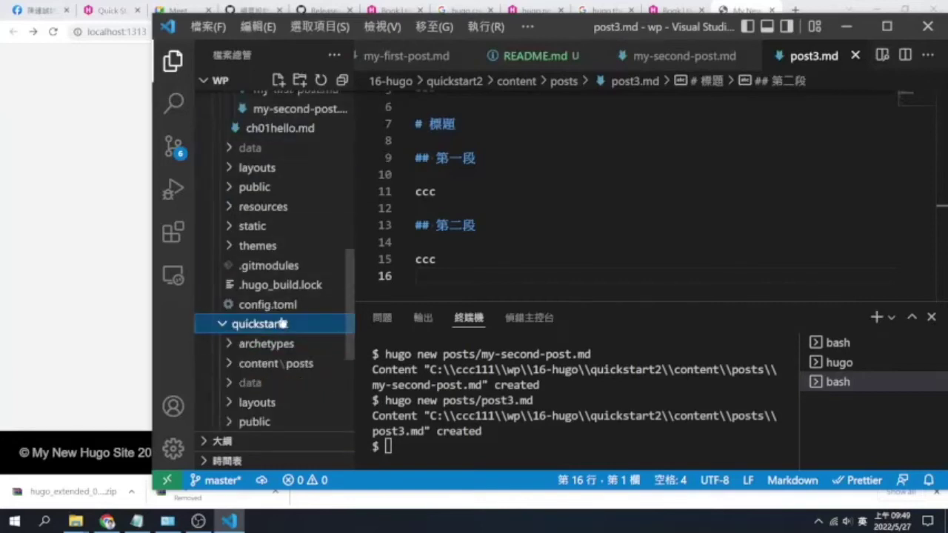
pyautogui.scroll(-3, 630, 192)
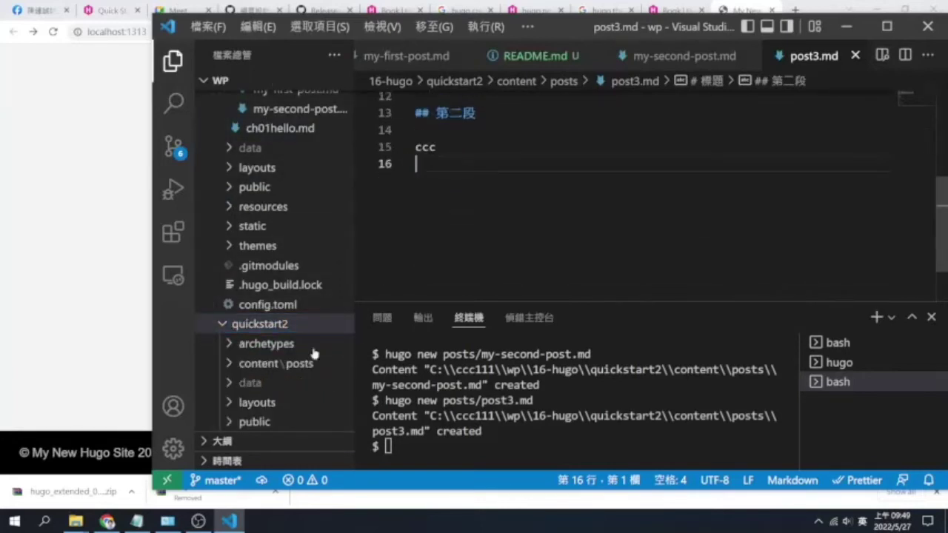
pyautogui.scroll(-3, 259, 383)
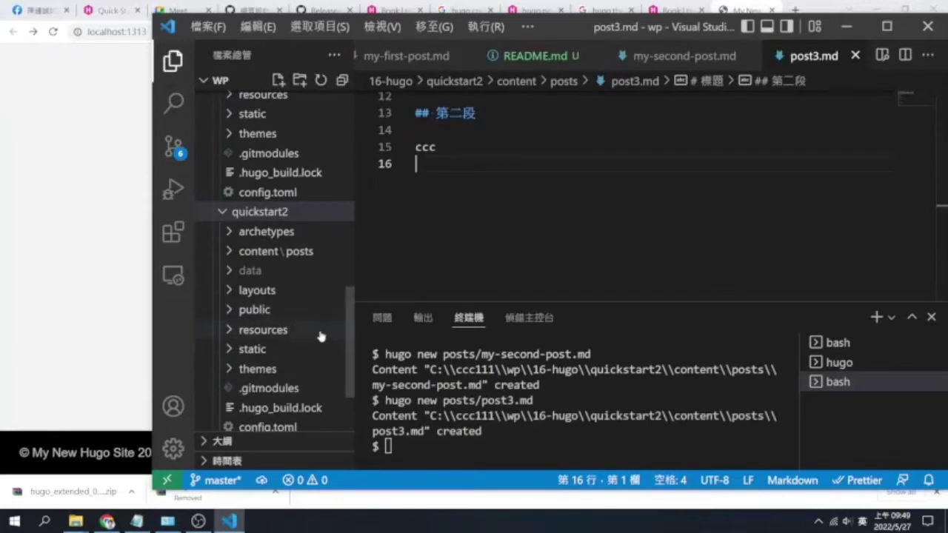
pyautogui.scroll(-3, 345, 311)
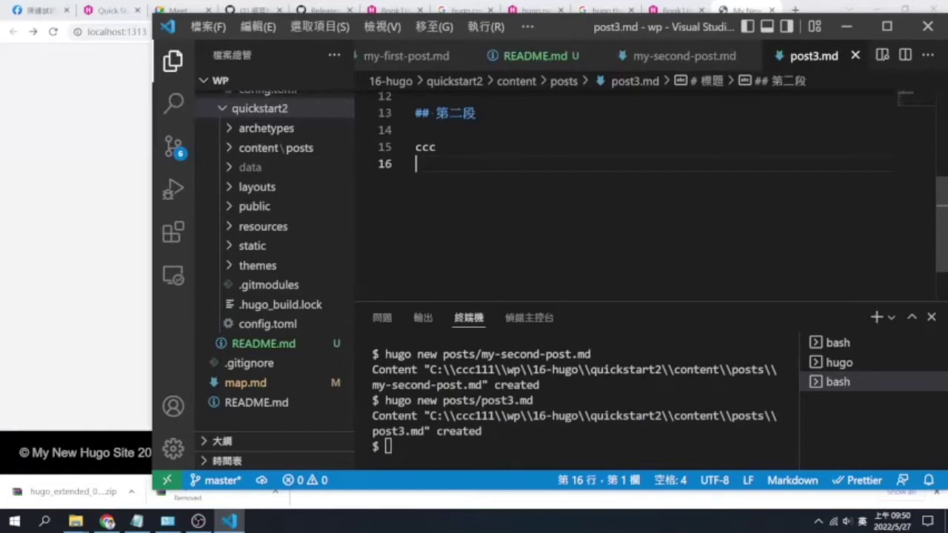
# Check that the site lists Post3 above My Second Post and My First Post
pyautogui.click(129, 204)
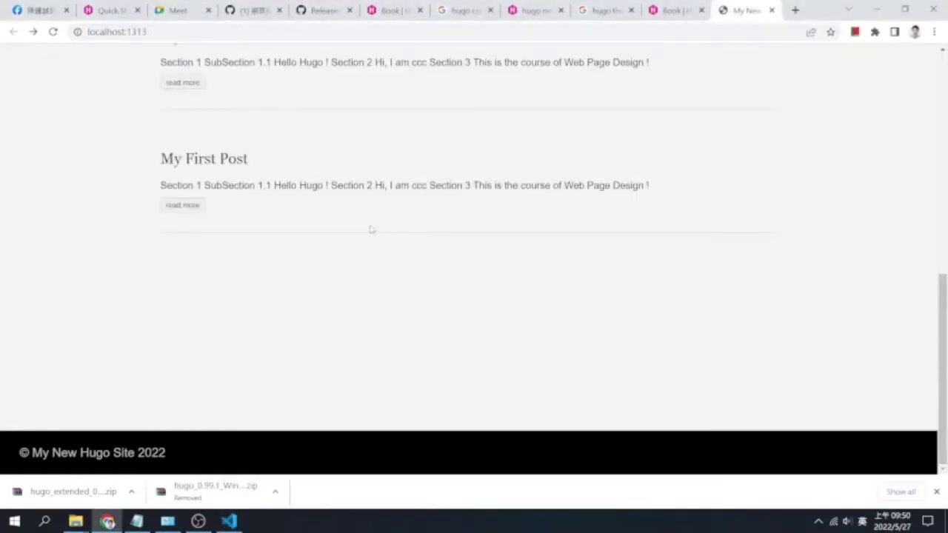
pyautogui.scroll(3, 350, 245)
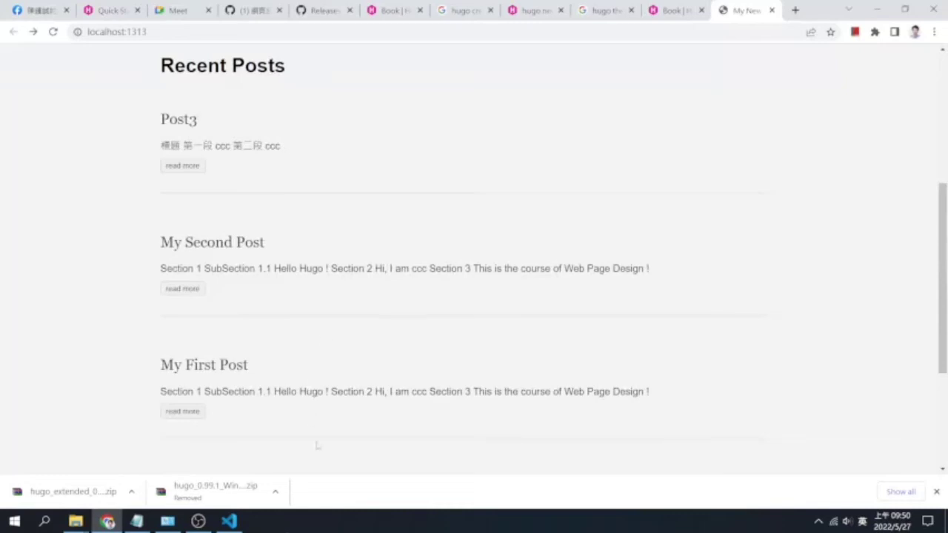
pyautogui.click(229, 521)
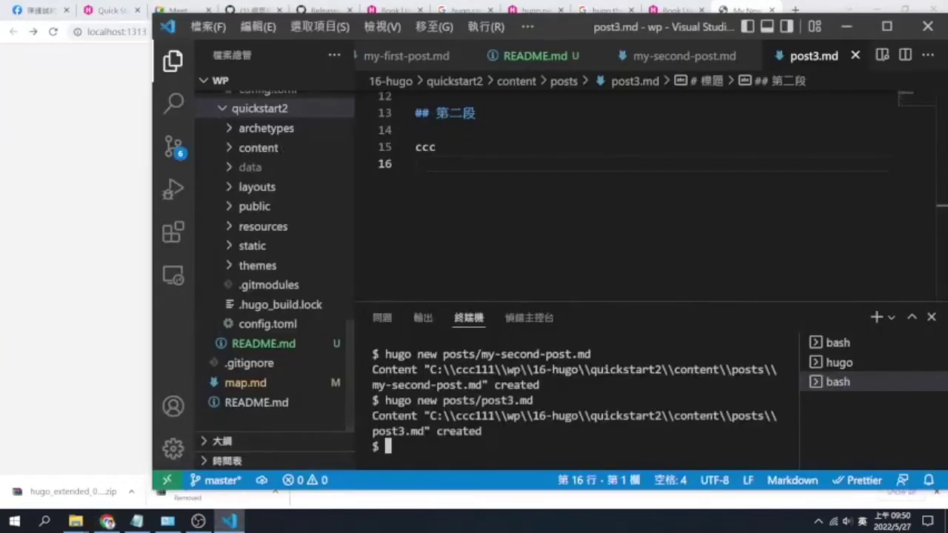
# Create the post 測試測試.md with hugo new and open it
pyautogui.press('Up')
pyautogui.press('Left')
pyautogui.press('Left')
pyautogui.press('Left')
pyautogui.press('BackSpace')
pyautogui.press('BackSpace')
pyautogui.press('BackSpace')
pyautogui.press('BackSpace')
pyautogui.press('BackSpace')
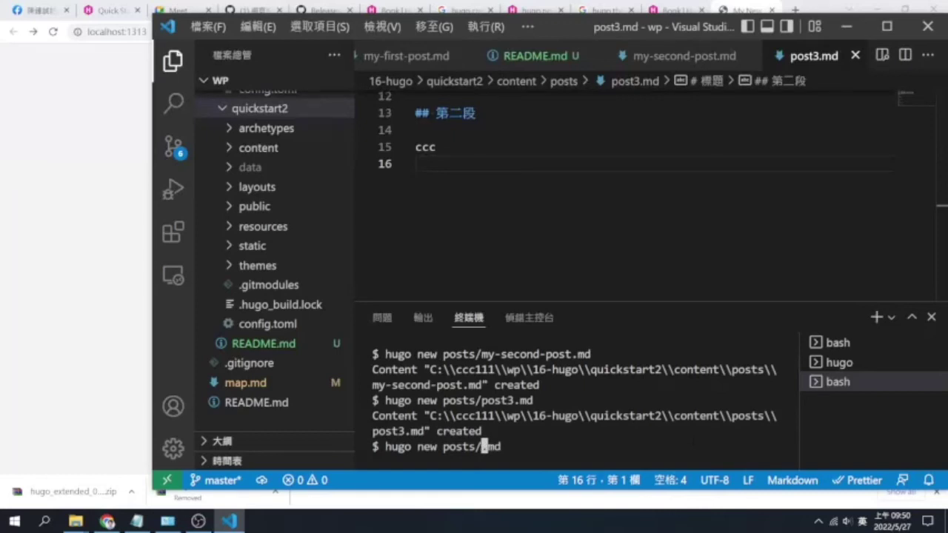
pyautogui.write('ㄘ')
pyautogui.write('試測試')
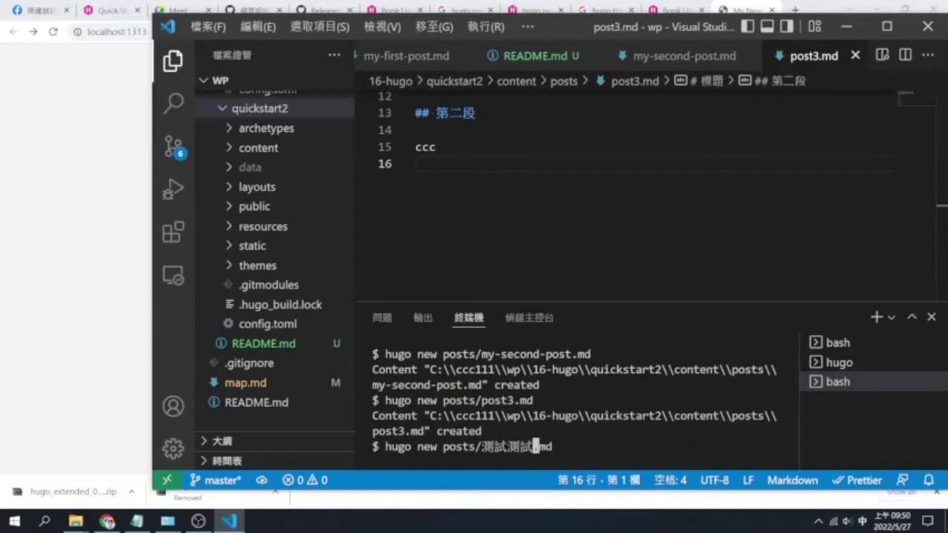
pyautogui.press('Return')
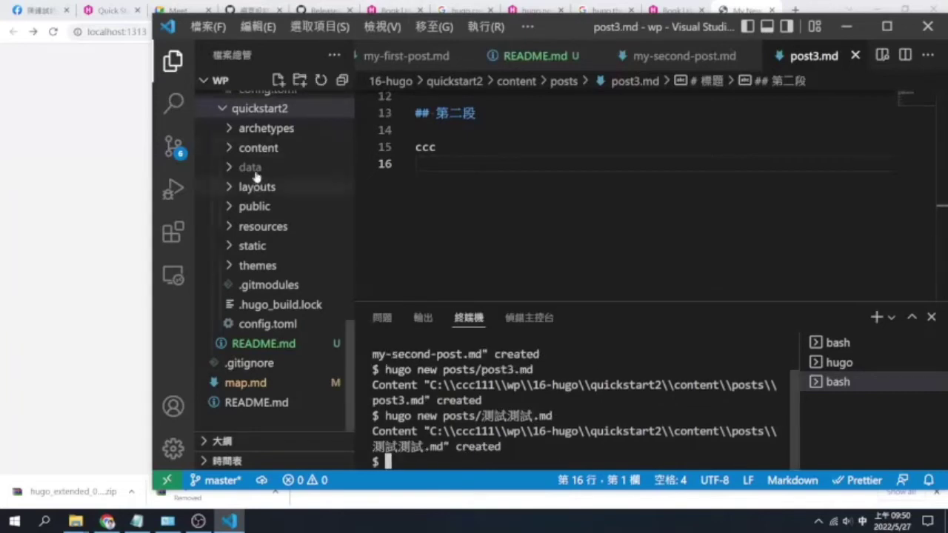
pyautogui.click(275, 148)
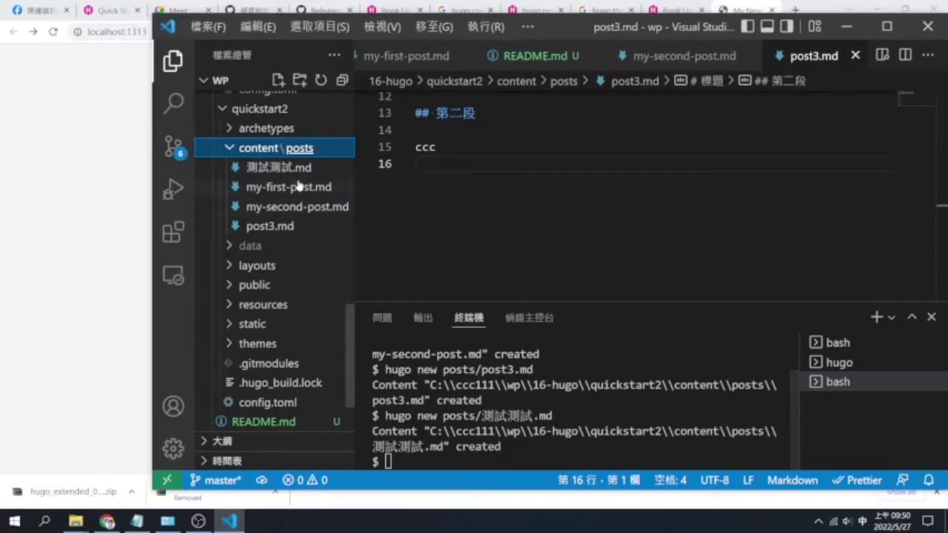
pyautogui.click(295, 175)
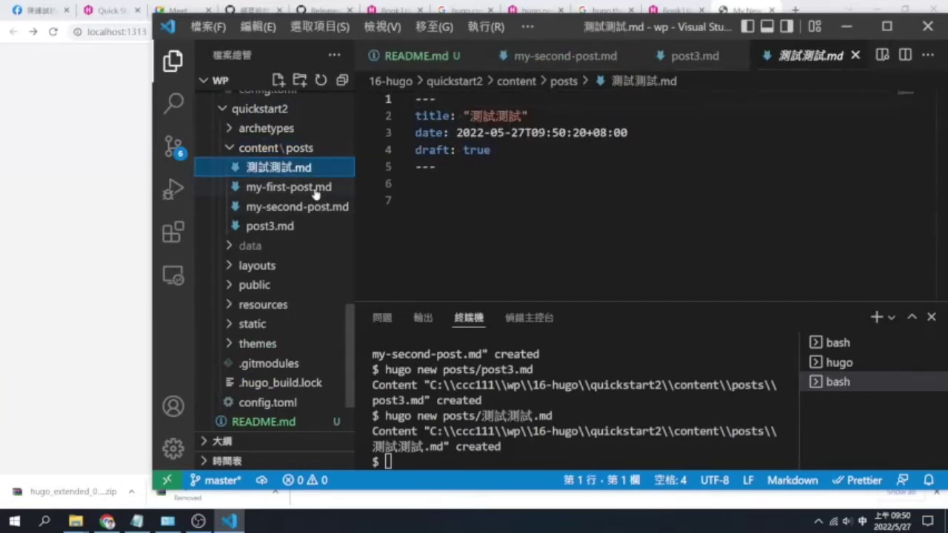
# Copy post3.md's 標題, 第一段 and 第二段 content into 測試測試.md
pyautogui.click(315, 187)
pyautogui.click(271, 227)
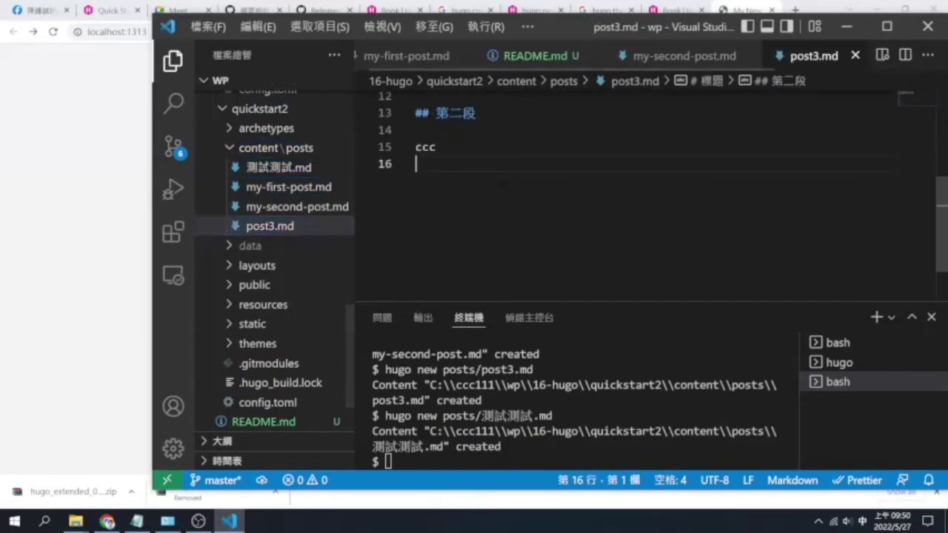
pyautogui.hotkey('ctrl', 'shift', 'Home')
pyautogui.hotkey('shift', 'Down')
pyautogui.hotkey('shift', 'Down')
pyautogui.hotkey('shift', 'Down')
pyautogui.hotkey('shift', 'Down')
pyautogui.hotkey('shift', 'Down')
pyautogui.hotkey('shift', 'Down')
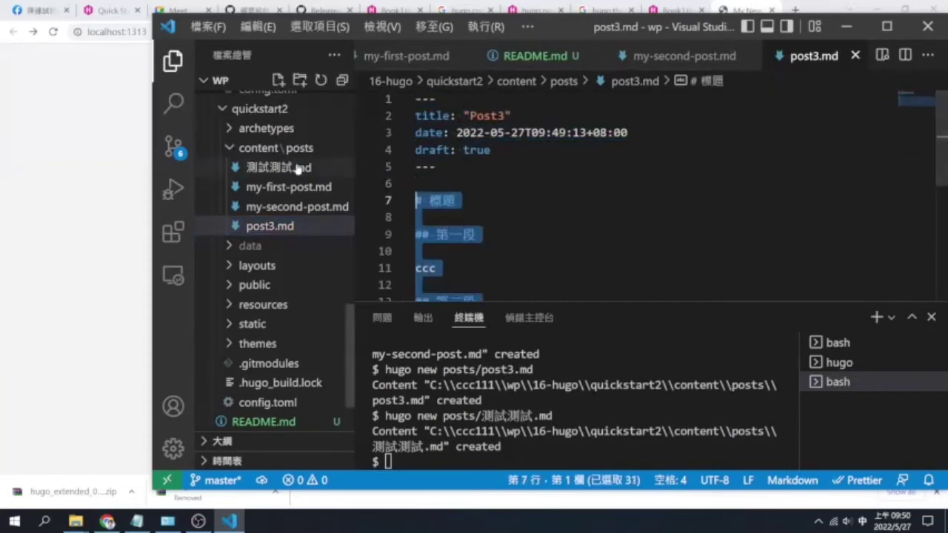
pyautogui.click(296, 168)
pyautogui.click(416, 200)
pyautogui.write('# 標題  ## 第一段  ccc  ## 第二段  ccc')
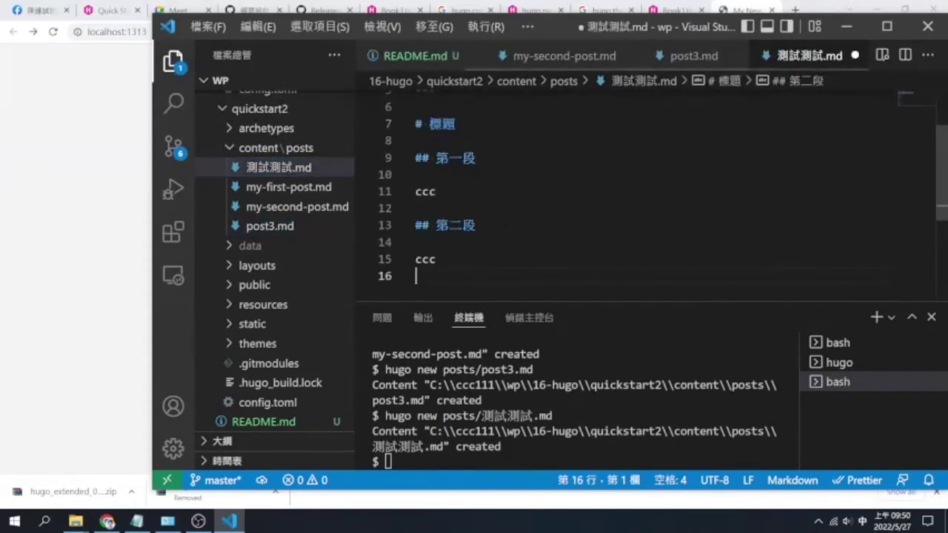
pyautogui.click(29, 210)
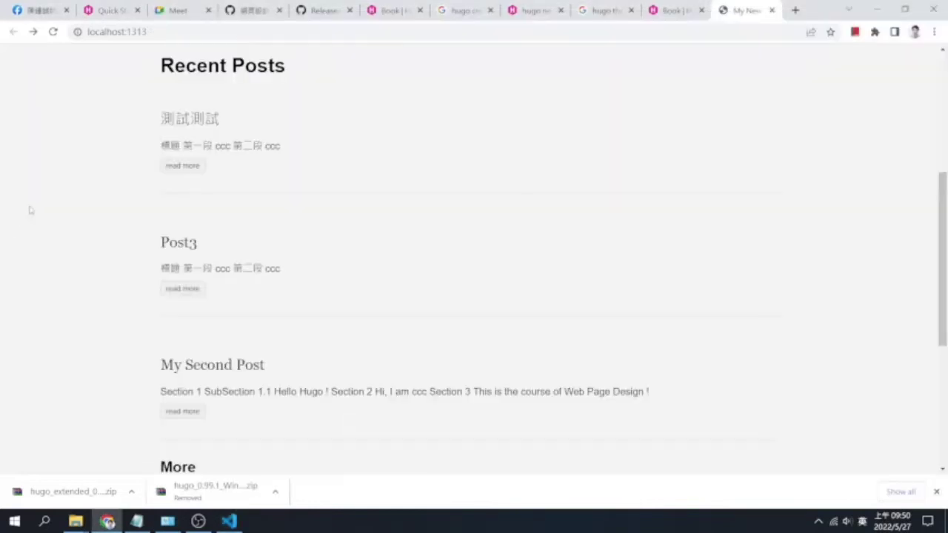
# View the rendered 測試測試 post, go back home, and switch to the Google Meet tab
pyautogui.click(183, 166)
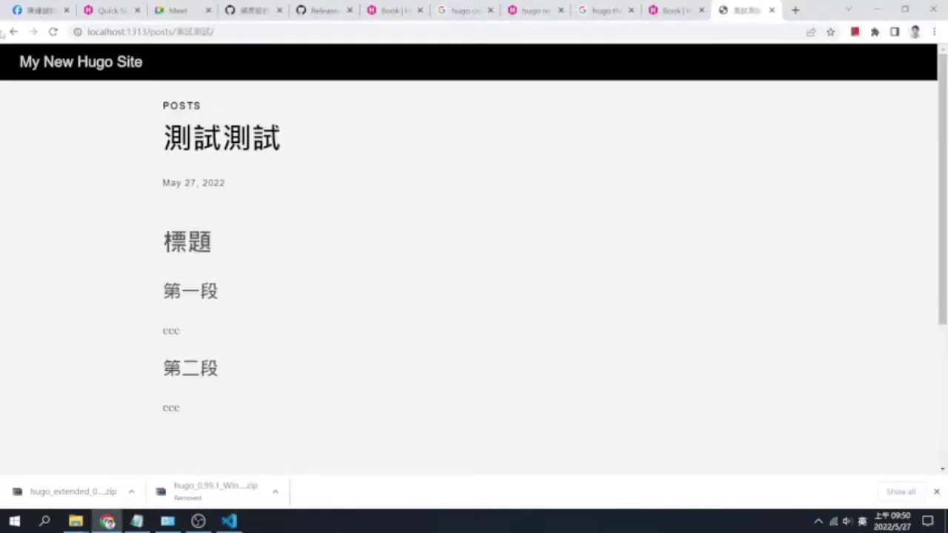
pyautogui.click(14, 32)
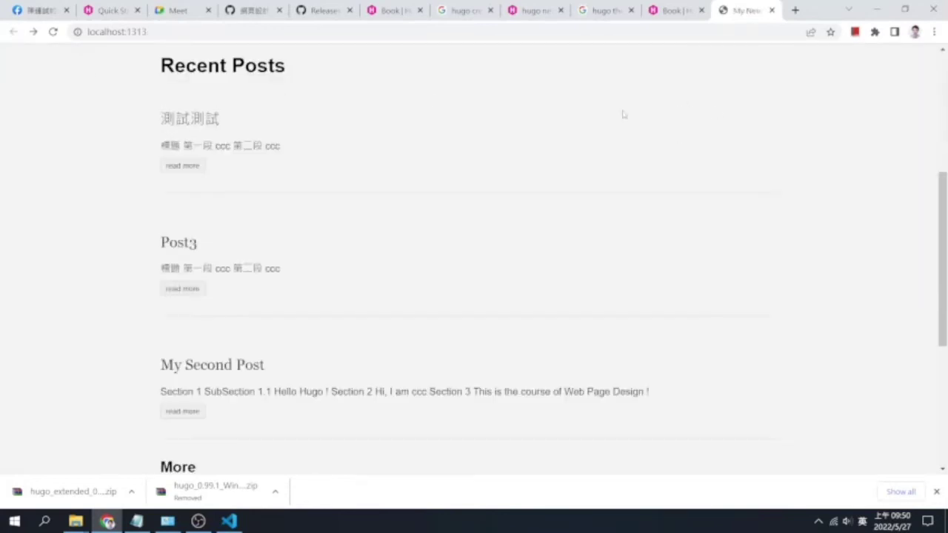
pyautogui.click(181, 11)
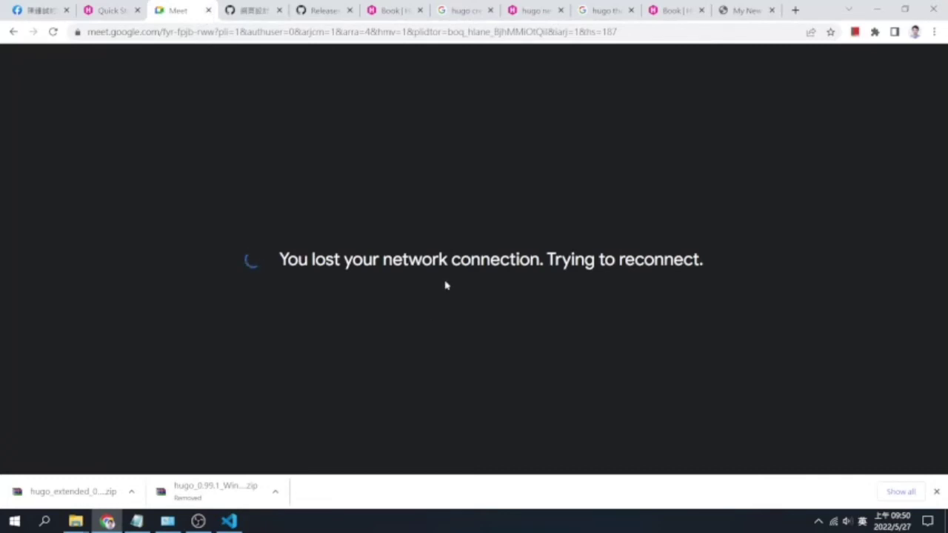
# Reload Google Meet, admit the waiting participant, and return to Visual Studio Code
pyautogui.click(53, 33)
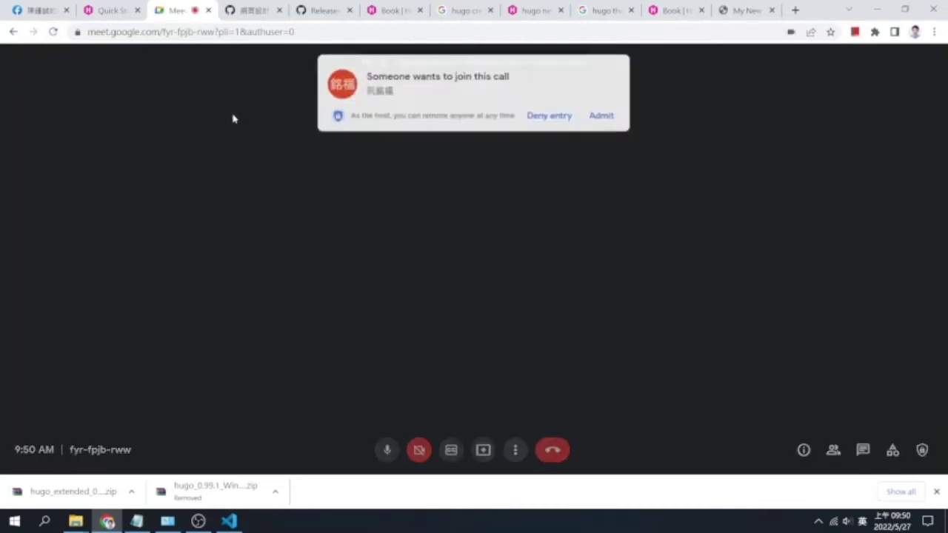
pyautogui.click(602, 114)
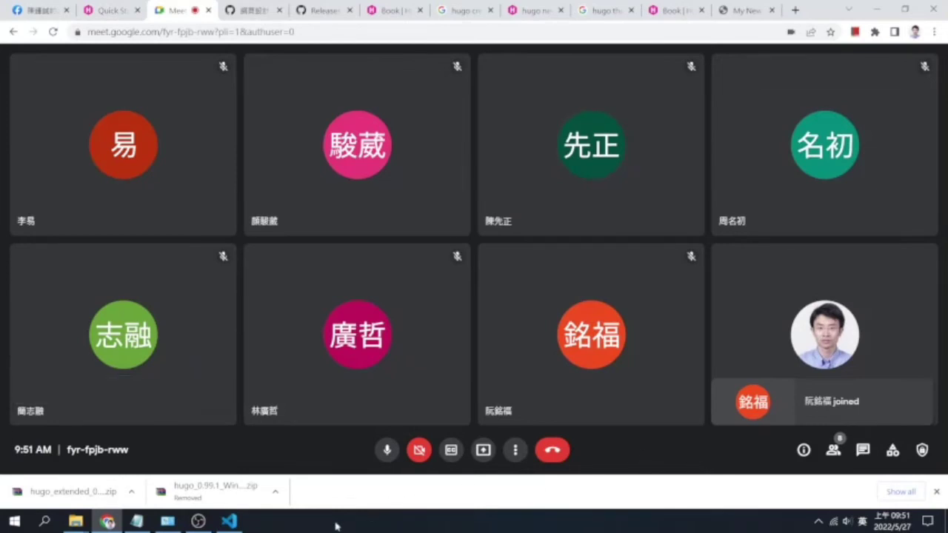
pyautogui.click(234, 522)
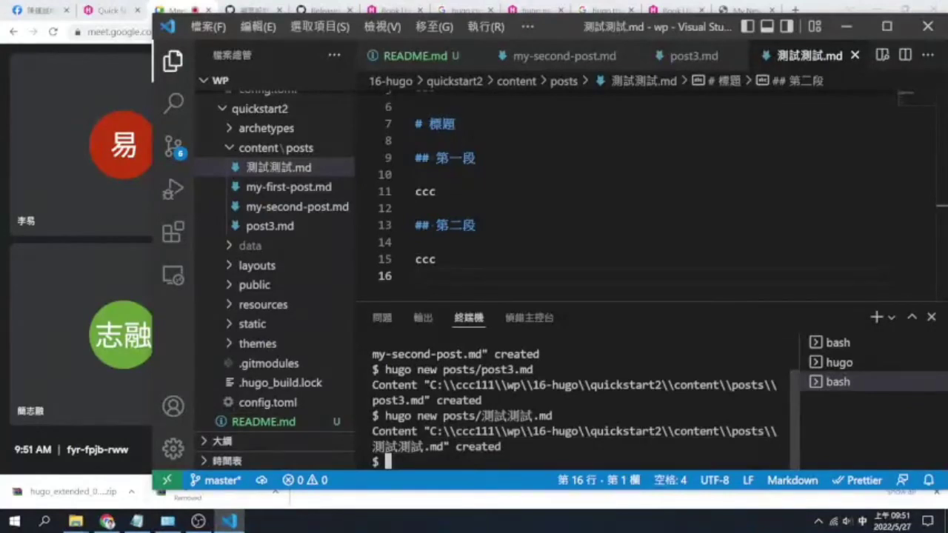
# Scroll through 測試測試.md to review it, then return to the Google Meet window
pyautogui.click(416, 275)
pyautogui.press('Up')
pyautogui.press('Up')
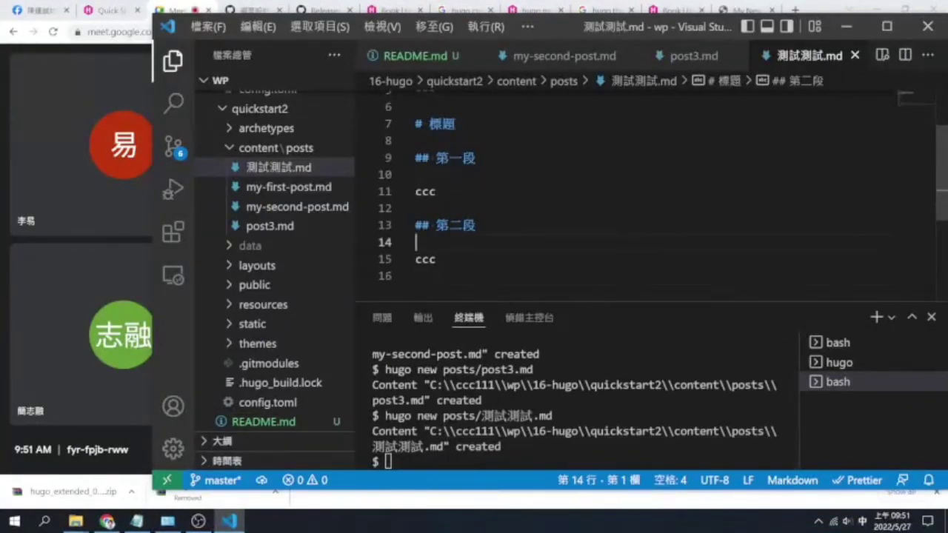
pyautogui.scroll(2, 630, 192)
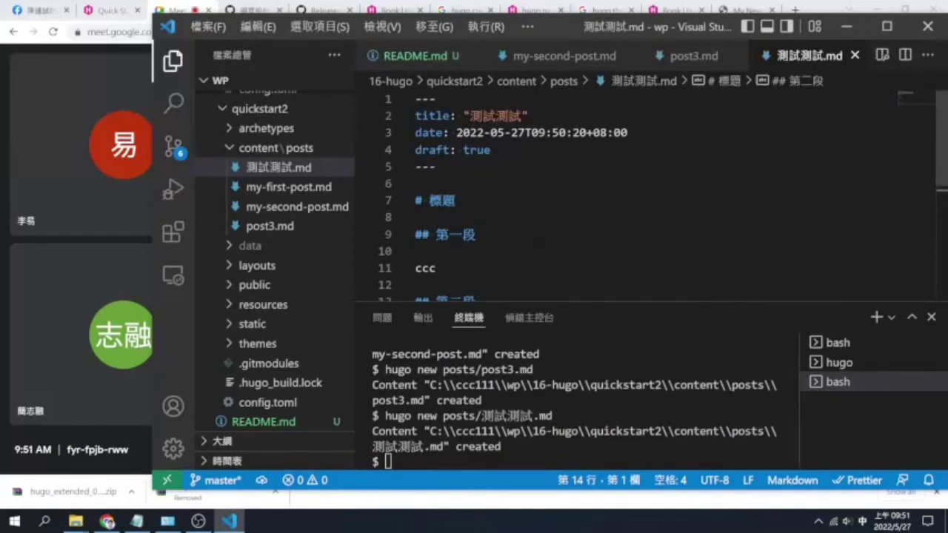
pyautogui.scroll(-3, 630, 192)
pyautogui.scroll(2, 630, 193)
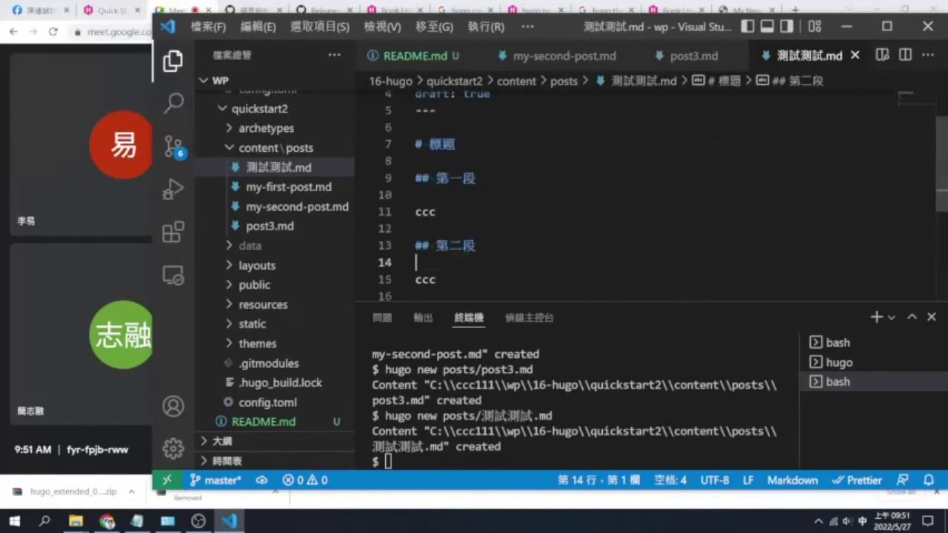
pyautogui.scroll(1, 629, 193)
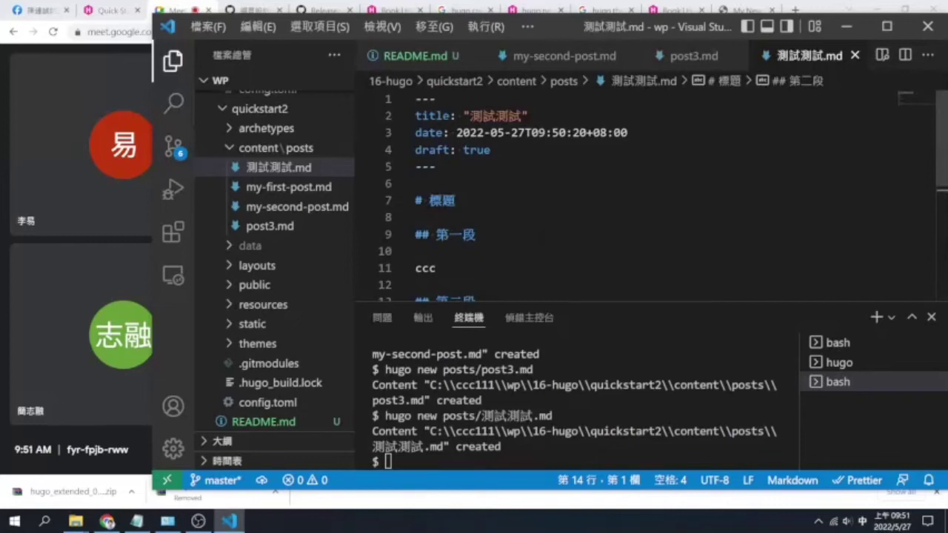
pyautogui.click(47, 68)
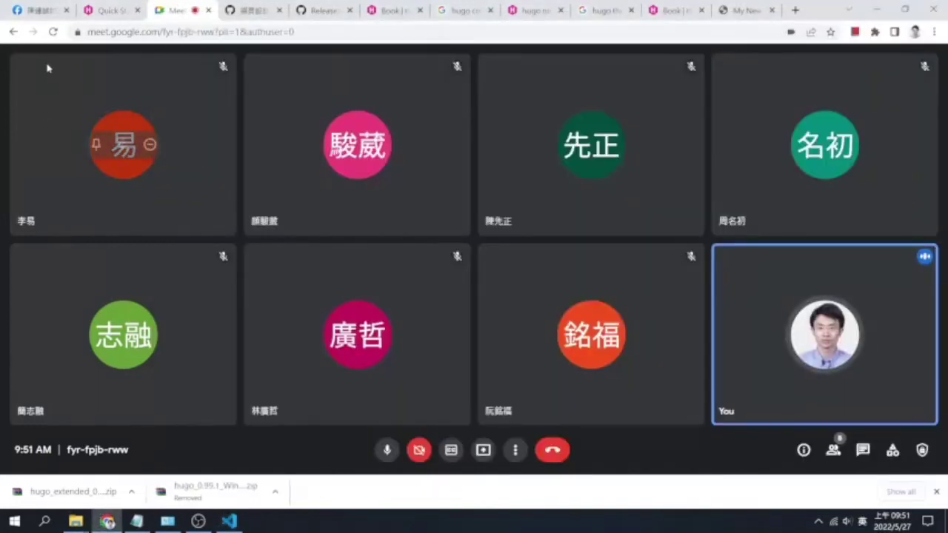
pyautogui.click(111, 11)
pyautogui.click(312, 31)
pyautogui.hotkey('ctrl', 'c')
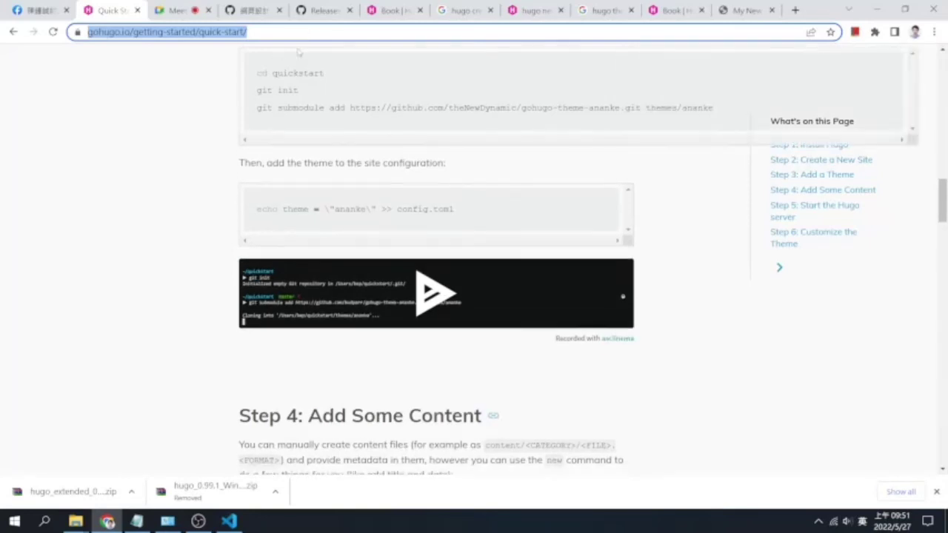
pyautogui.click(188, 12)
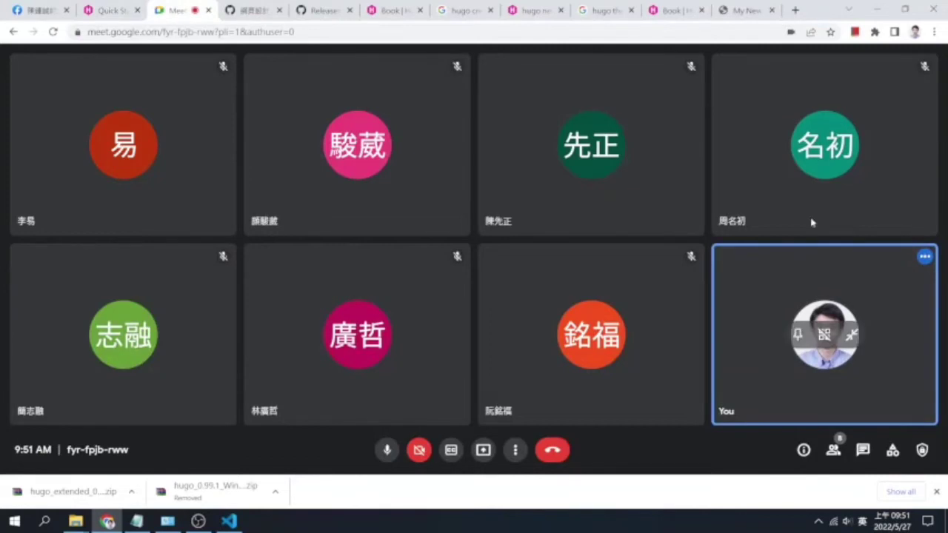
pyautogui.click(863, 451)
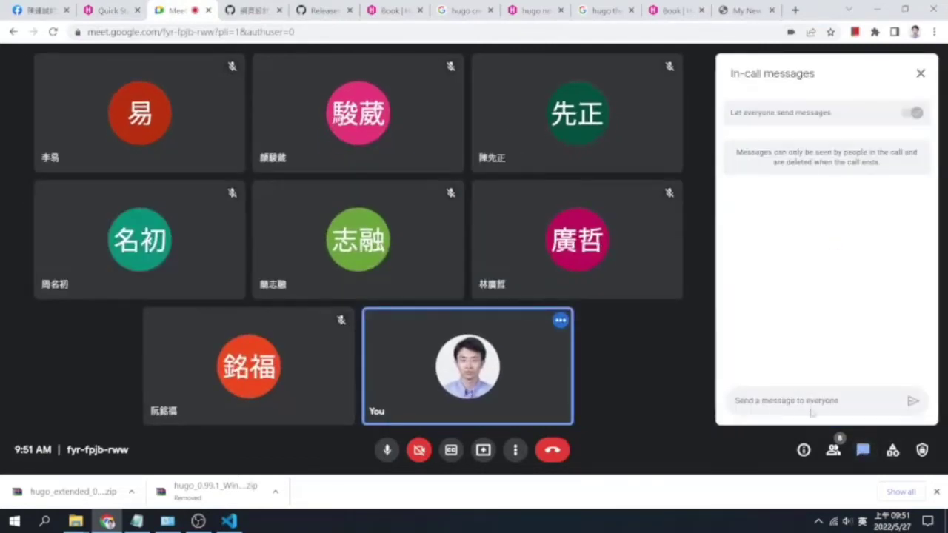
pyautogui.hotkey('ctrl', 'v')
pyautogui.press('Return')
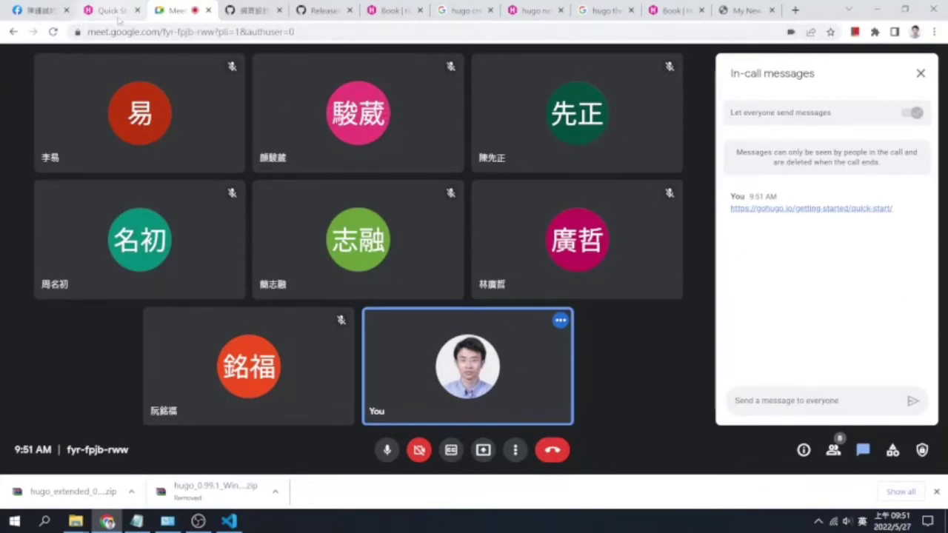
pyautogui.click(259, 23)
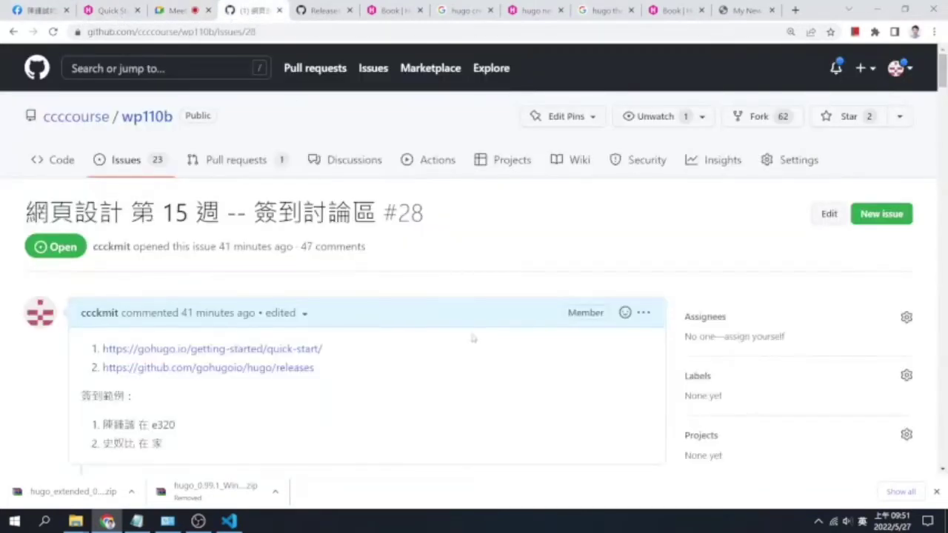
# Select the quick-start link in issue #28's comment, glance at VS Code, then return to Meet
pyautogui.moveTo(323, 349); pyautogui.dragTo(101, 349)
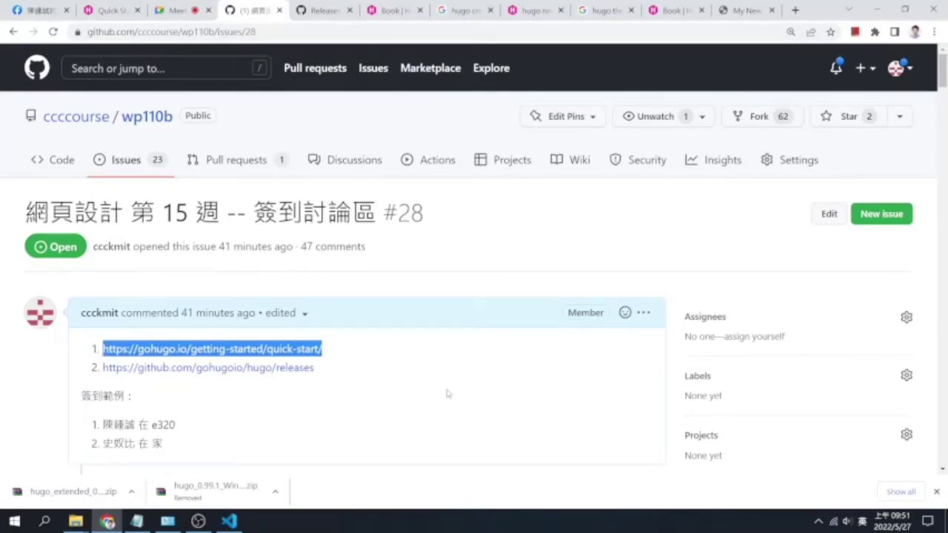
pyautogui.moveTo(370, 353); pyautogui.dragTo(103, 349)
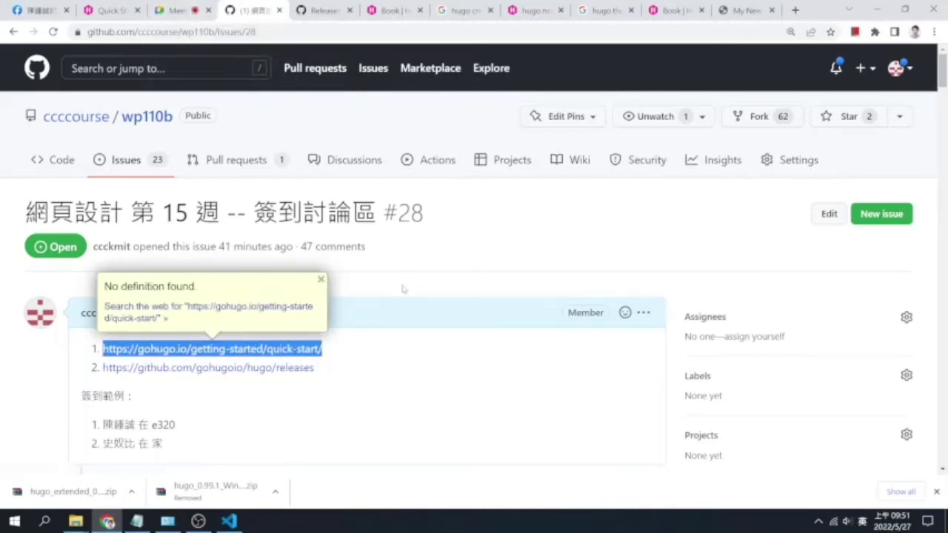
pyautogui.click(442, 266)
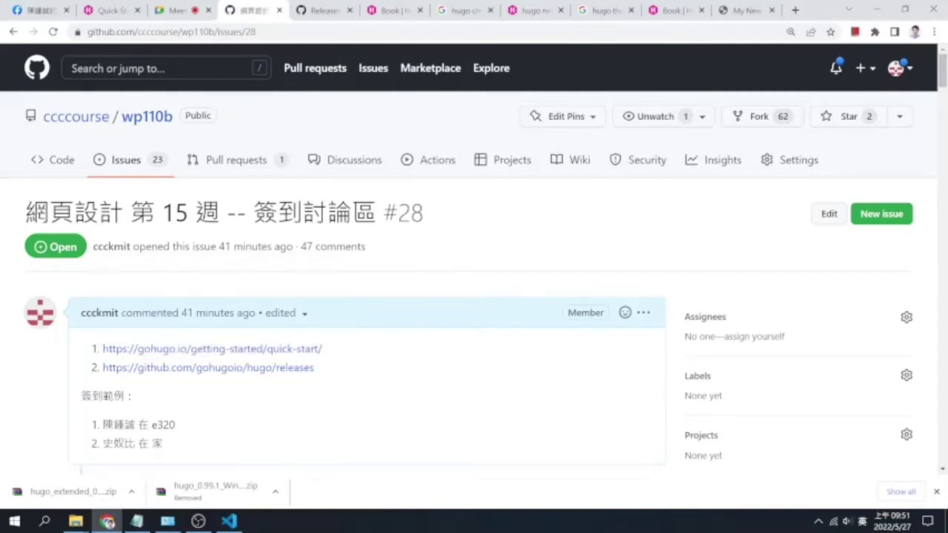
pyautogui.moveTo(229, 521)
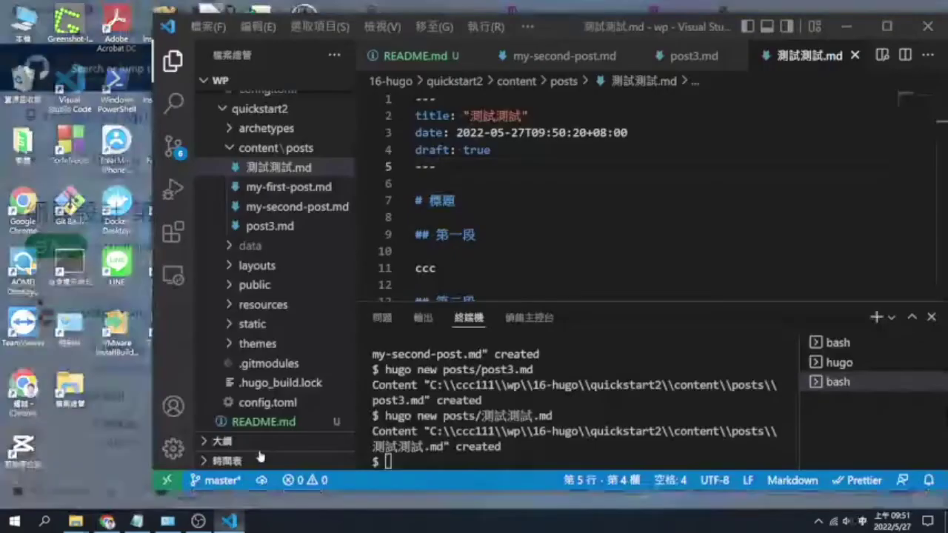
pyautogui.click(262, 437)
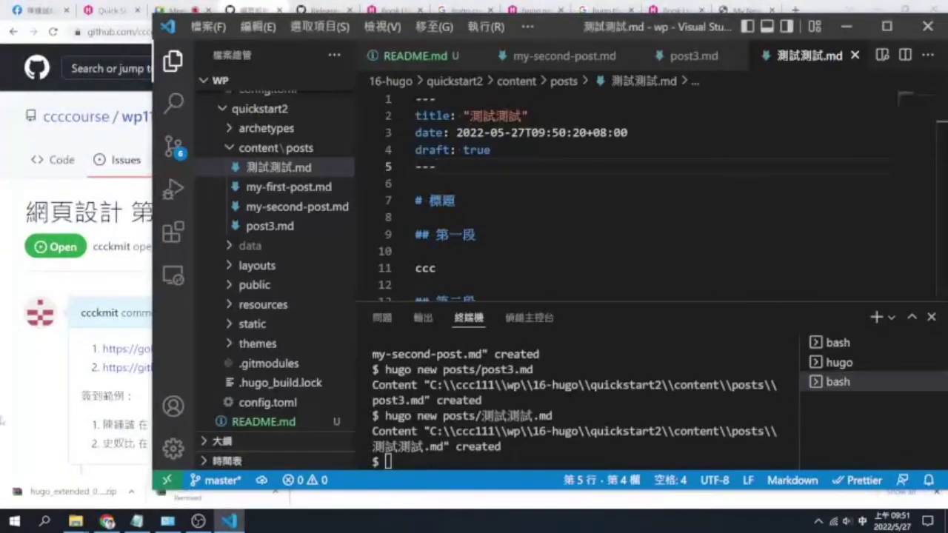
pyautogui.click(4, 417)
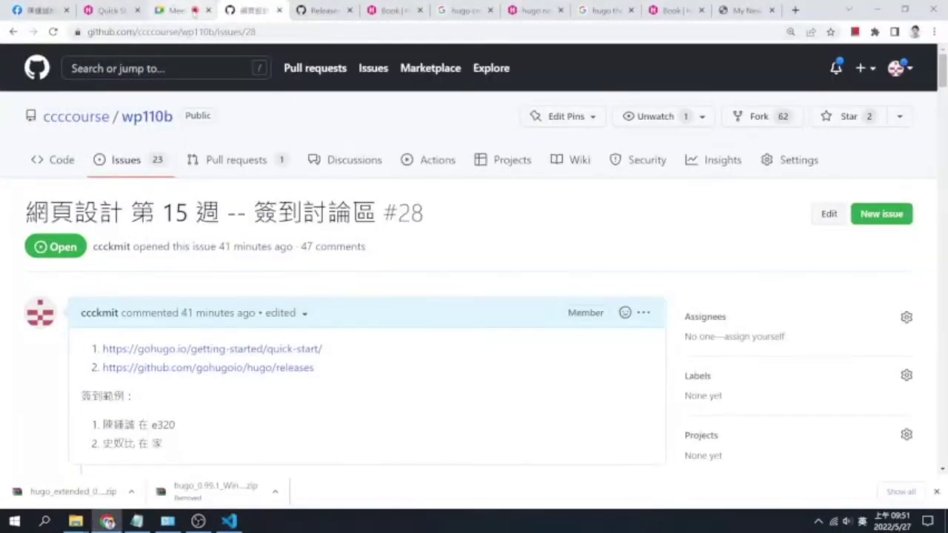
pyautogui.click(194, 13)
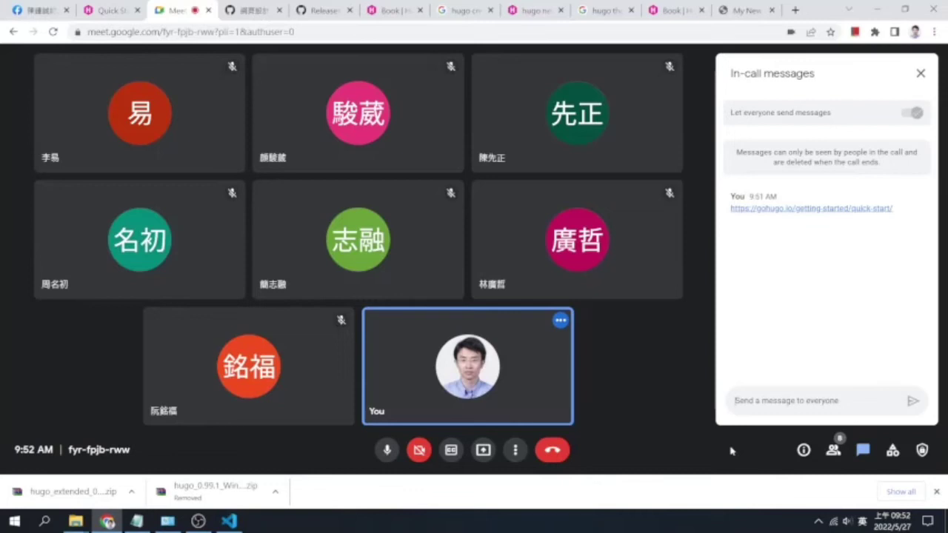
# Collapse the quickstart and quickstart2 folders in the 16-hugo Explorer and focus the terminal
pyautogui.click(229, 521)
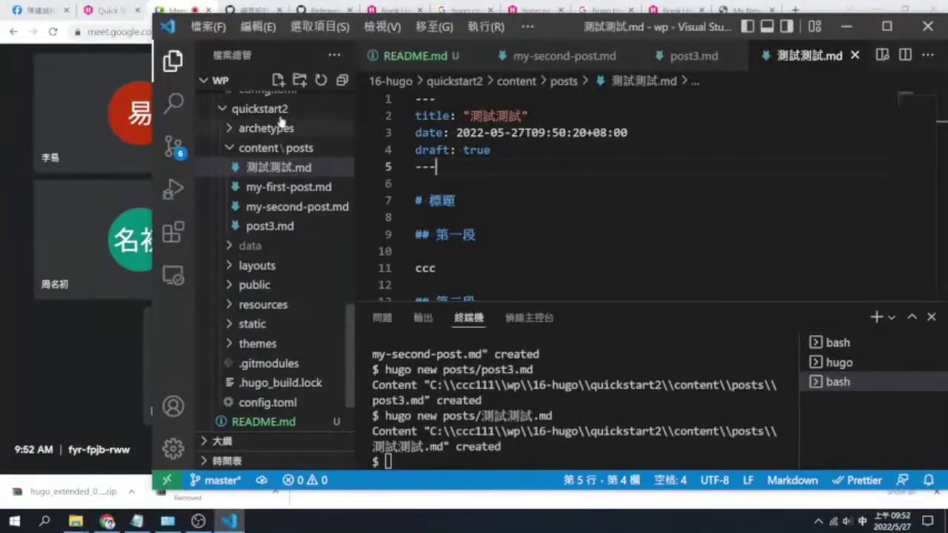
pyautogui.moveTo(350, 333); pyautogui.dragTo(351, 295)
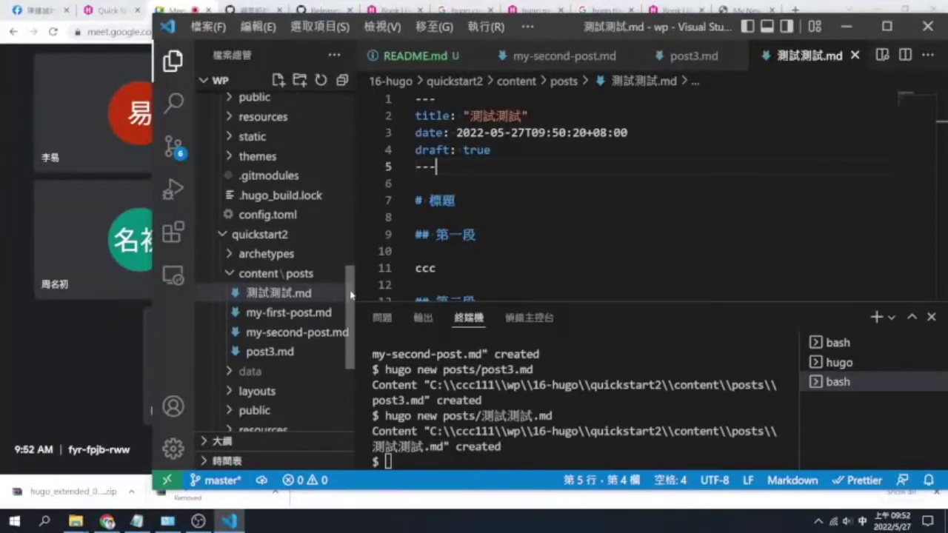
pyautogui.click(286, 239)
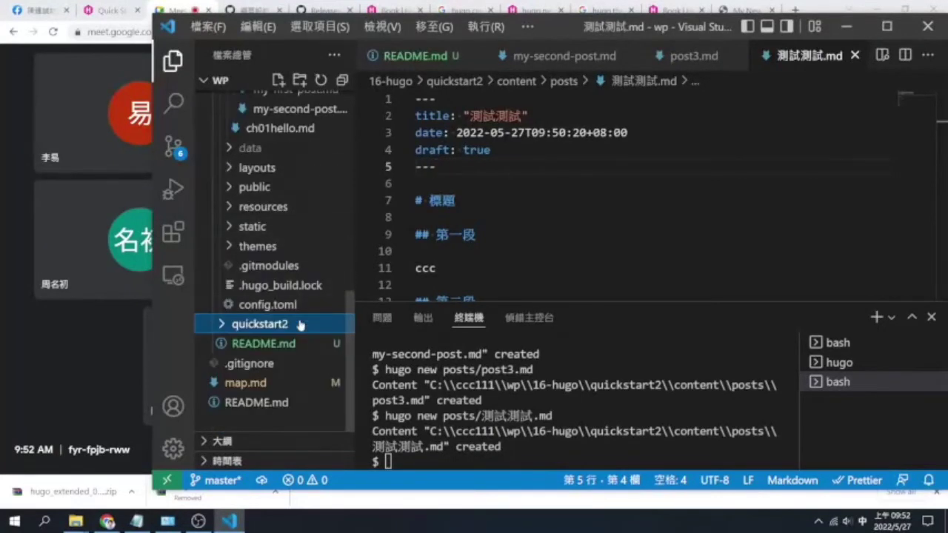
pyautogui.scroll(3, 298, 324)
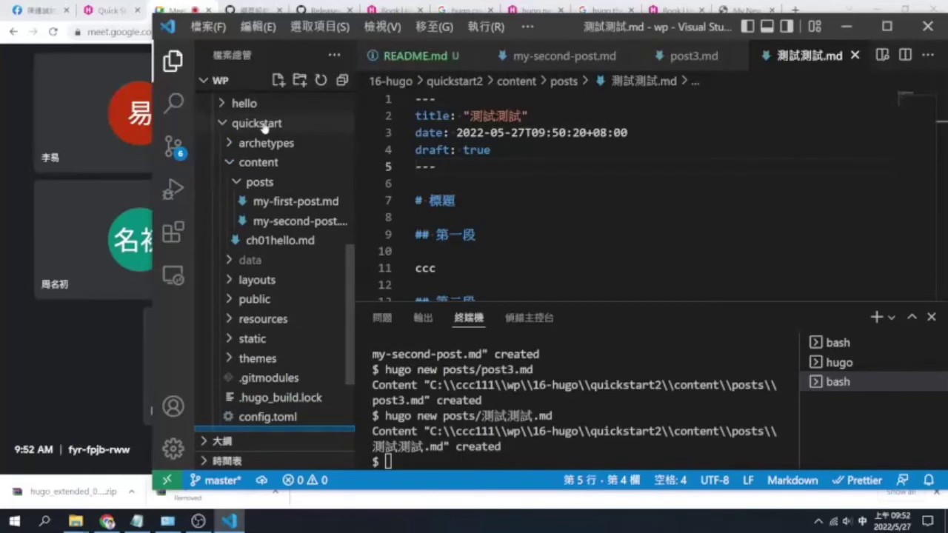
pyautogui.click(263, 126)
pyautogui.click(279, 326)
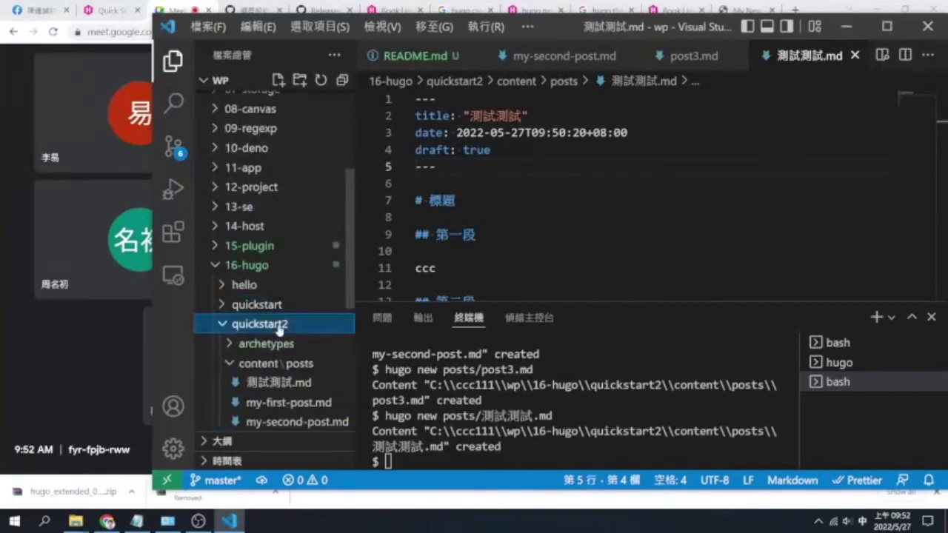
pyautogui.click(279, 327)
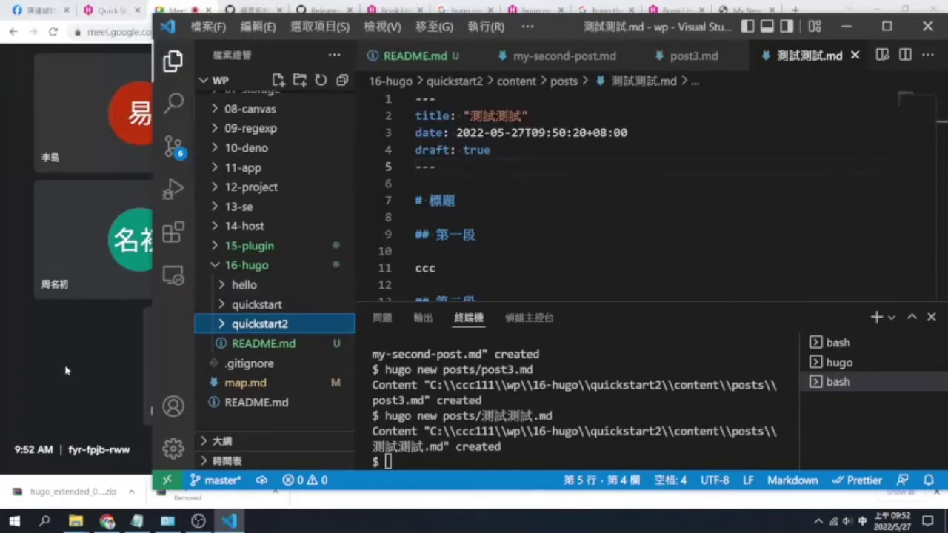
pyautogui.click(585, 415)
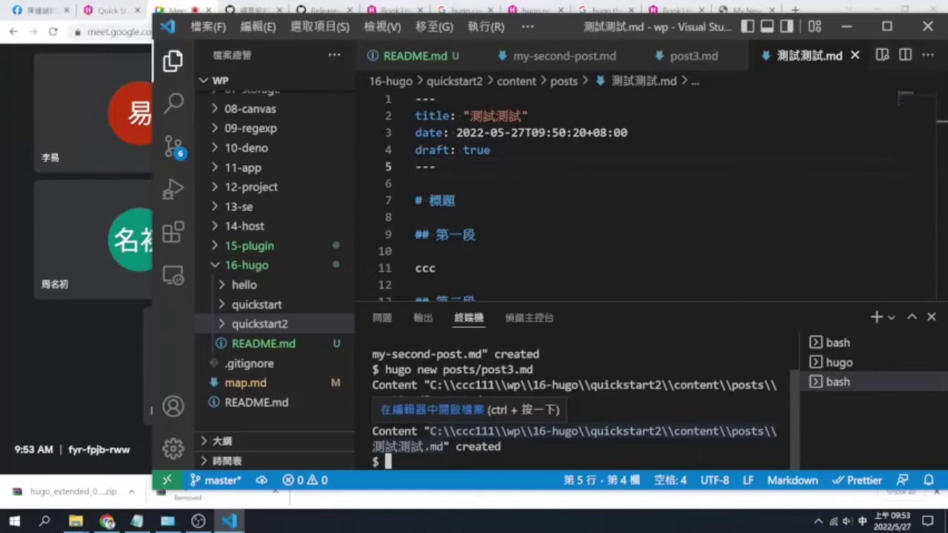
# Go up to the 16-hugo folder and list its contents with cd .. and ls
pyautogui.write('cd ..')
pyautogui.press('Return')
pyautogui.write('ls')
pyautogui.press('Return')
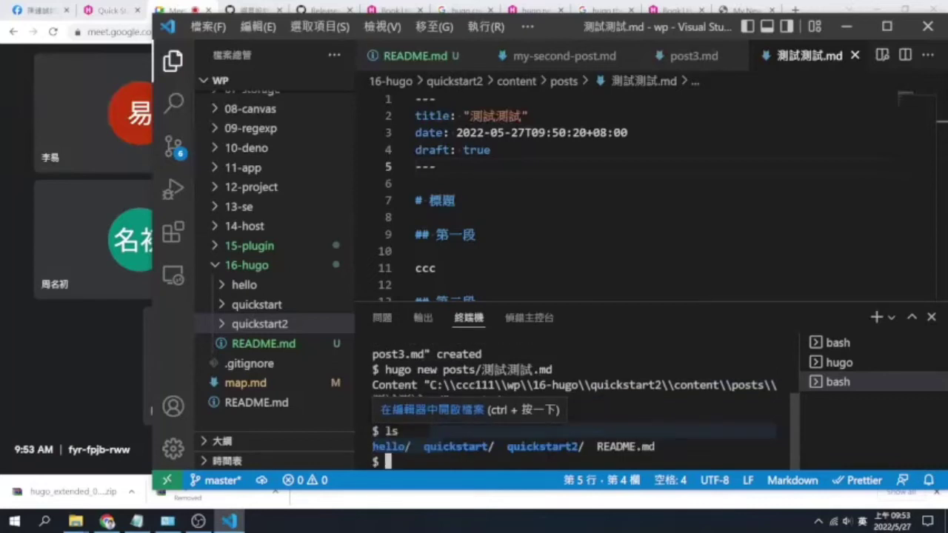
# Paste the hugo new site command from 16-hugo/README.md into the terminal, renaming the site ccchugo
pyautogui.click(290, 344)
pyautogui.click(519, 213)
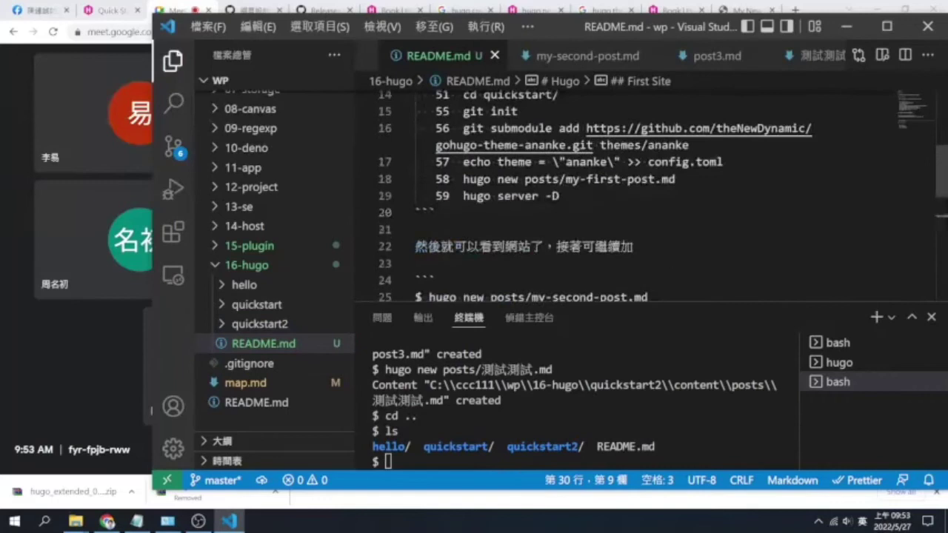
pyautogui.scroll(4, 518, 213)
pyautogui.scroll(1, 623, 197)
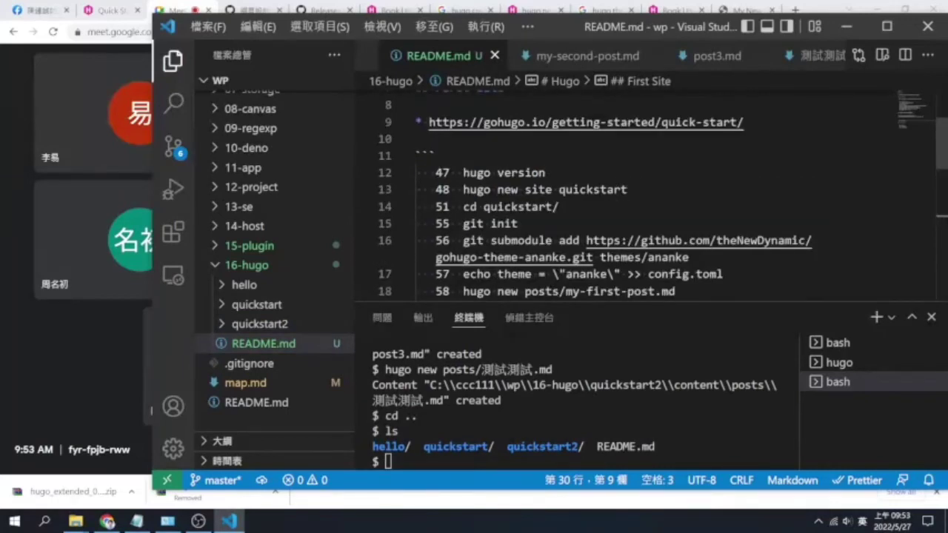
pyautogui.moveTo(628, 189); pyautogui.dragTo(463, 190)
pyautogui.hotkey('ctrl', 'c')
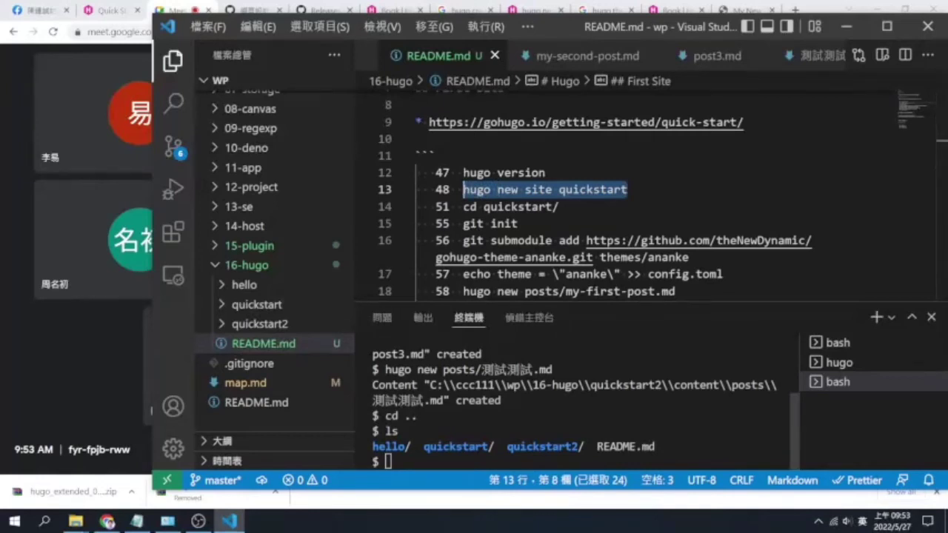
pyautogui.click(386, 462)
pyautogui.hotkey('ctrl', 'v')
pyautogui.press('BackSpace')
pyautogui.press('BackSpace')
pyautogui.press('BackSpace')
pyautogui.press('BackSpace')
pyautogui.press('BackSpace')
pyautogui.press('BackSpace')
pyautogui.press('BackSpace')
pyautogui.press('BackSpace')
pyautogui.press('BackSpace')
pyautogui.press('BackSpace')
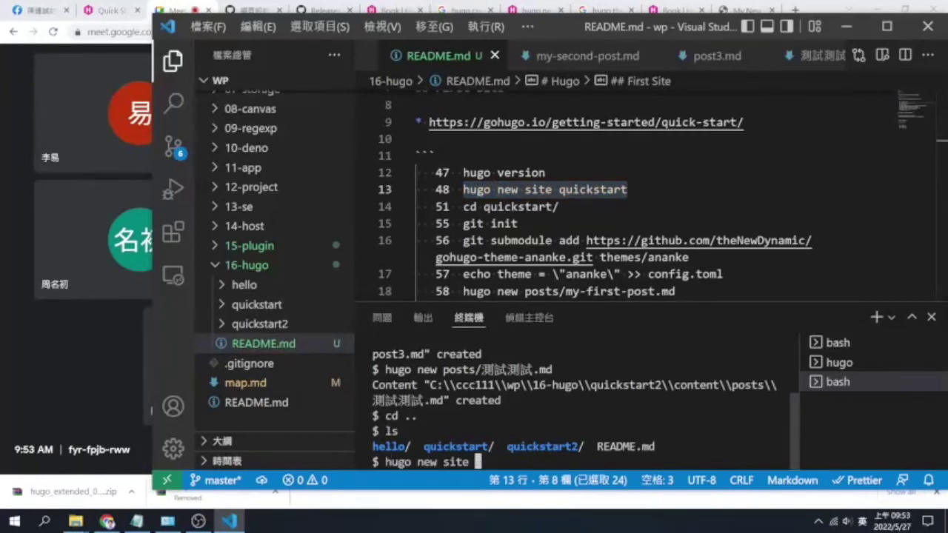
pyautogui.write('cccsite')
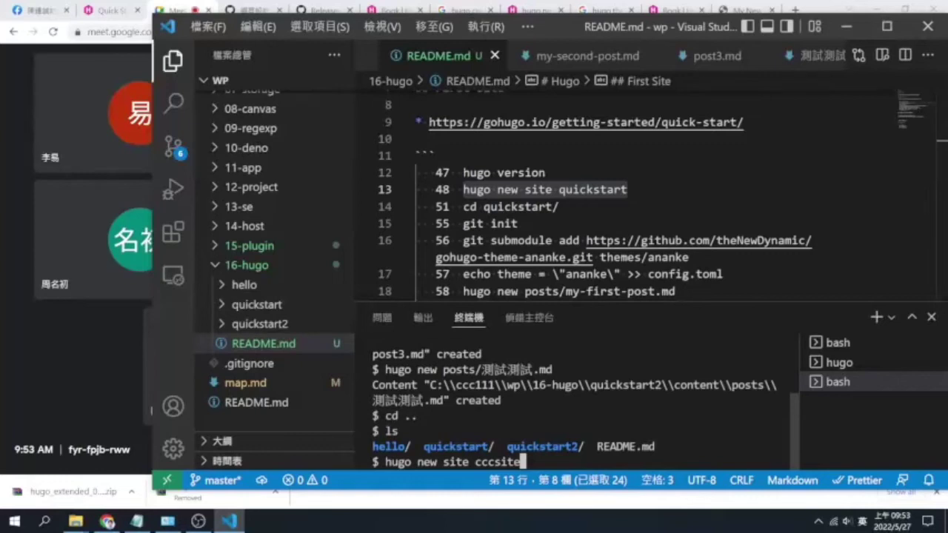
pyautogui.press('BackSpace')
pyautogui.press('BackSpace')
pyautogui.press('BackSpace')
pyautogui.press('BackSpace')
pyautogui.write('hugo')
# Create the Hugo site ccchugo and change into its folder
pyautogui.press('Return')
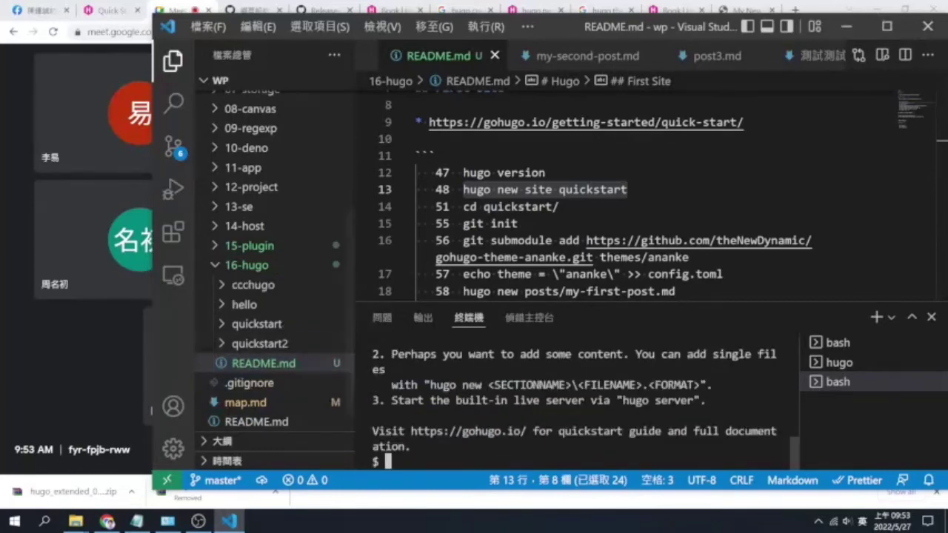
pyautogui.click(253, 284)
pyautogui.click(628, 190)
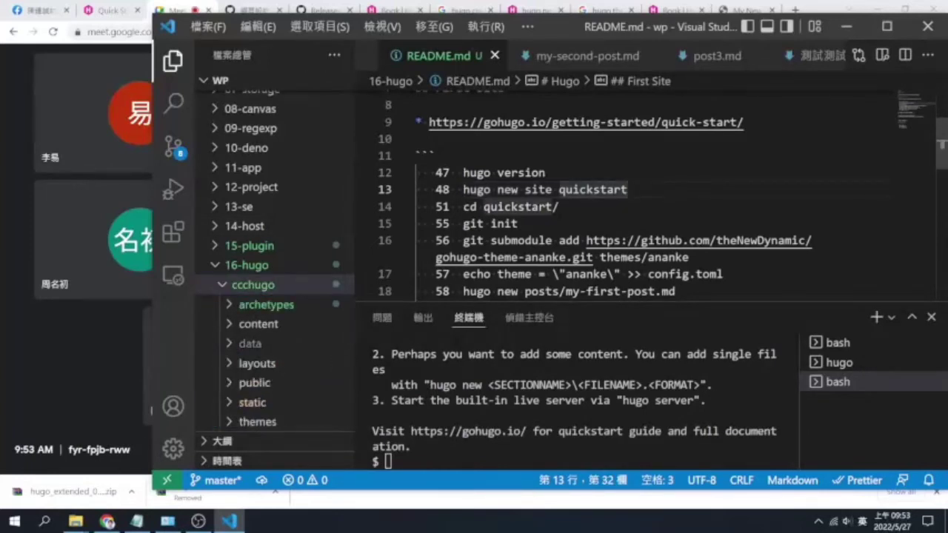
pyautogui.press('Down')
pyautogui.hotkey('ctrl', '`')
pyautogui.write('cd ')
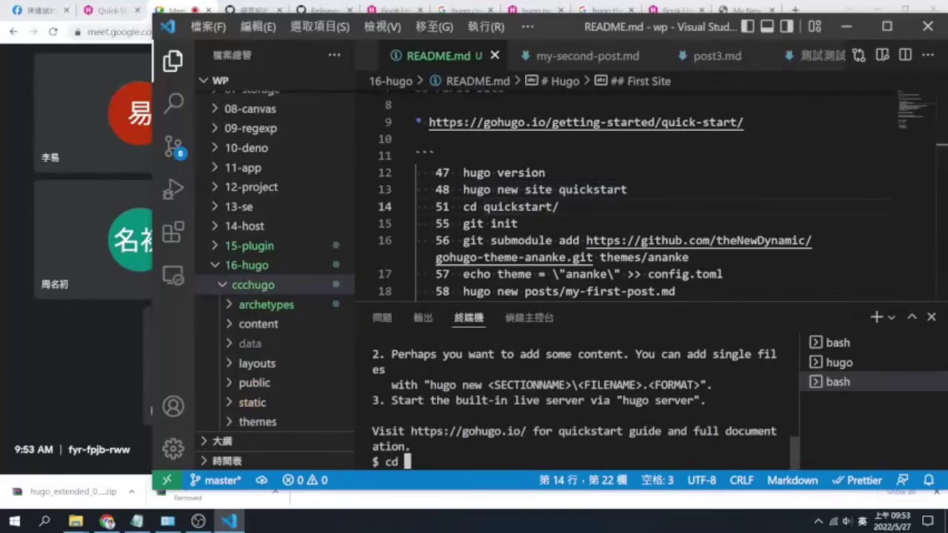
pyautogui.write('ccchugo')
pyautogui.press('Return')
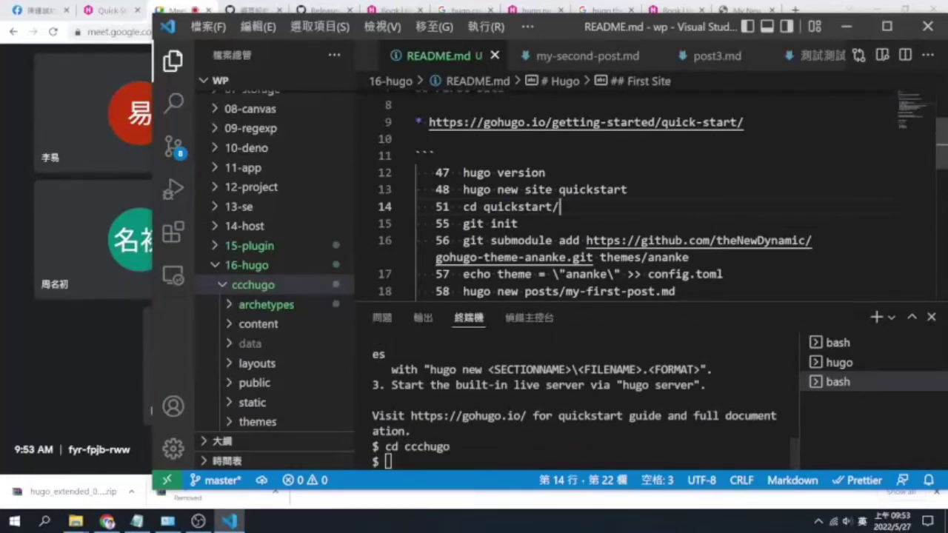
# Initialise a Git repository in ccchugo and add the ananke theme as a submodule
pyautogui.moveTo(518, 224); pyautogui.dragTo(463, 224)
pyautogui.hotkey('ctrl', 'c')
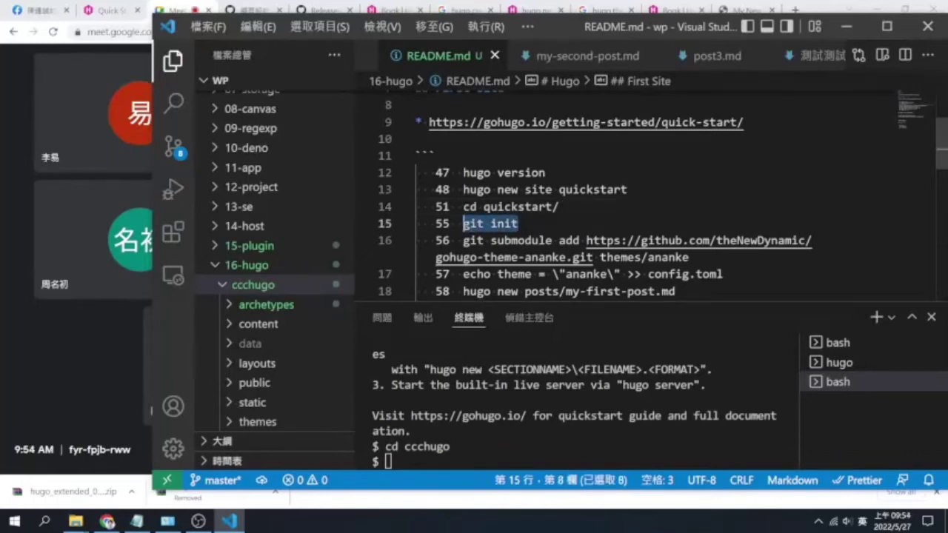
pyautogui.hotkey('ctrl', 'v')
pyautogui.press('Return')
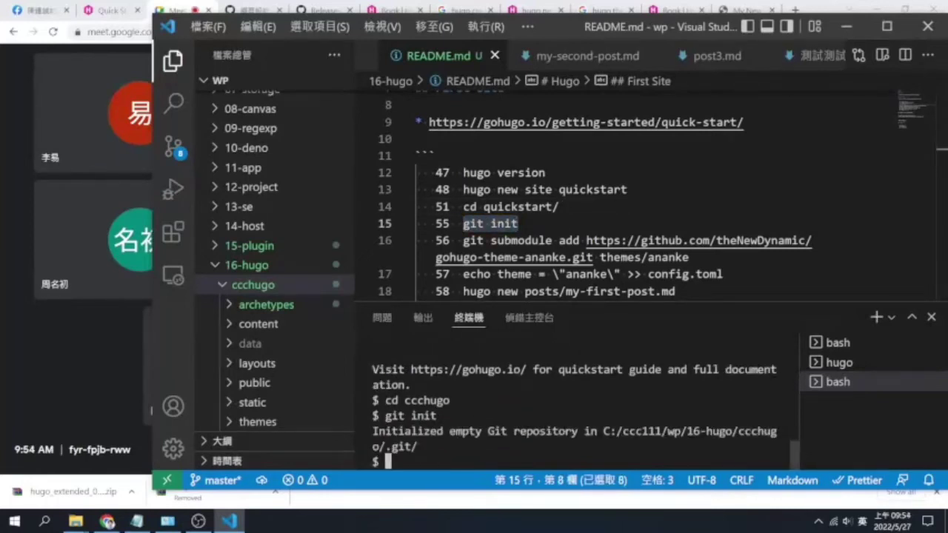
pyautogui.moveTo(463, 241); pyautogui.dragTo(690, 257)
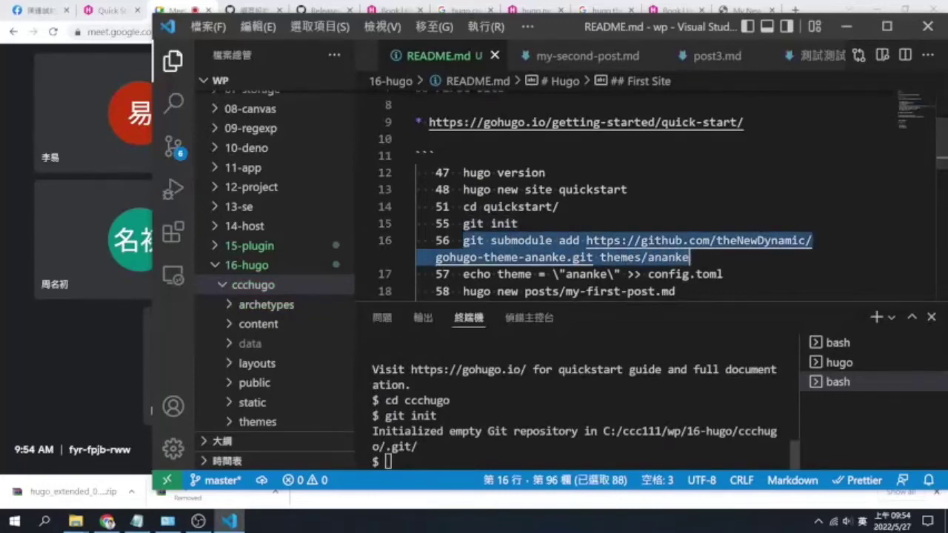
pyautogui.hotkey('ctrl', 'c')
pyautogui.hotkey('ctrl', 'v')
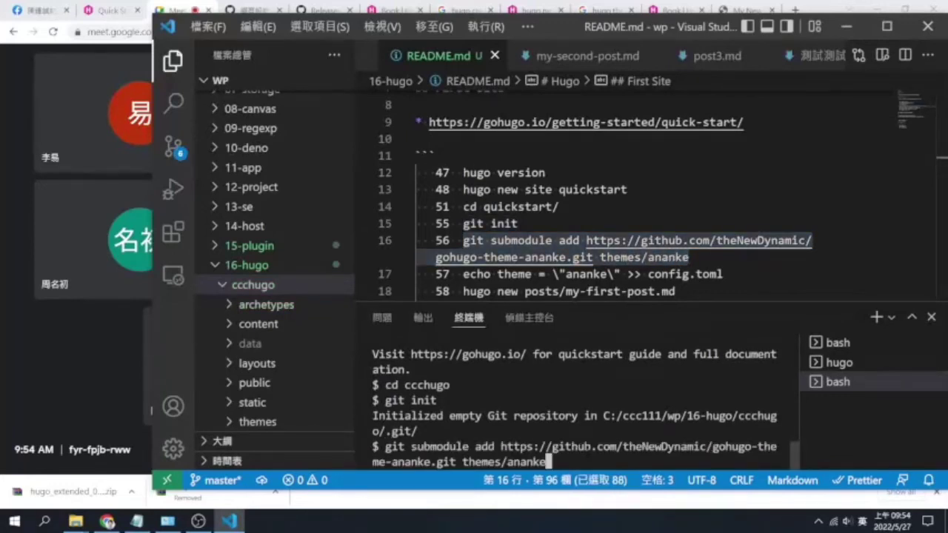
pyautogui.press('Return')
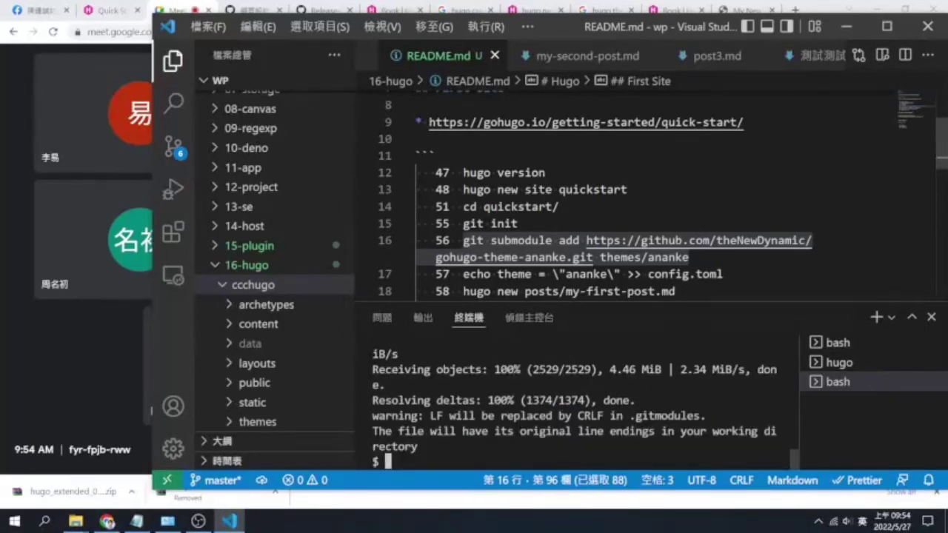
# Paste the README's echo theme command at the terminal prompt
pyautogui.moveTo(463, 274); pyautogui.dragTo(733, 275)
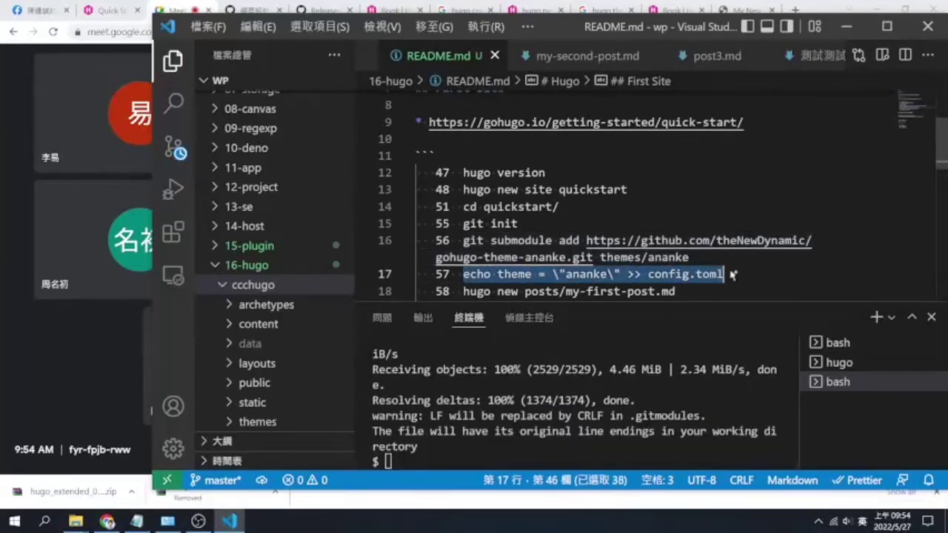
pyautogui.hotkey('ctrl', 'c')
pyautogui.hotkey('ctrl', '`')
pyautogui.hotkey('ctrl', 'v')
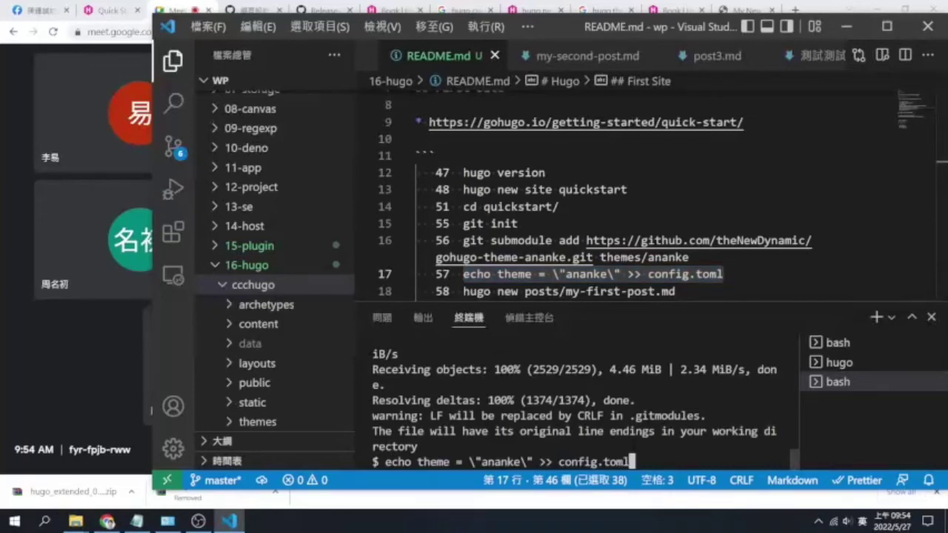
# Set the ananke theme in config.toml and paste the hugo new posts/my-first-post.md command
pyautogui.press('Return')
pyautogui.moveTo(416, 291); pyautogui.dragTo(416, 242)
pyautogui.scroll(2, 614, 196)
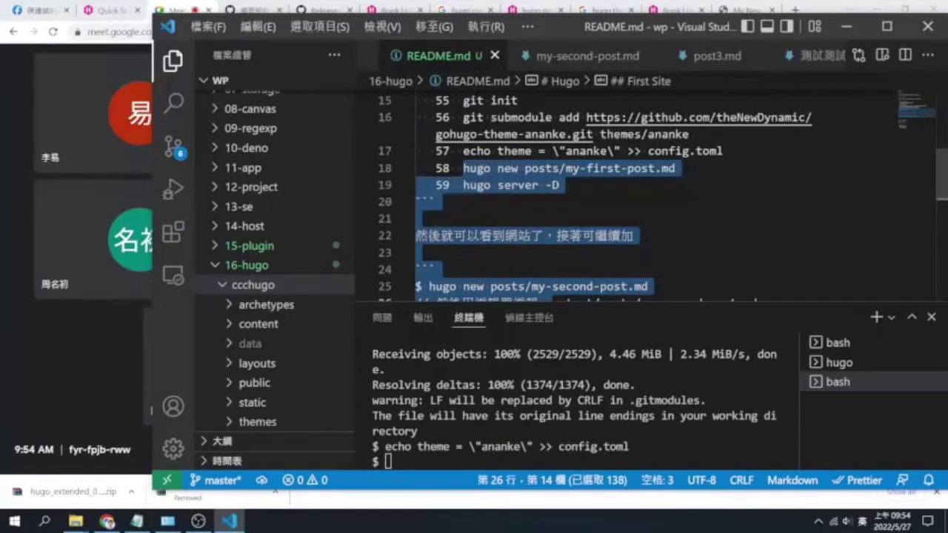
pyautogui.click(435, 201)
pyautogui.moveTo(463, 168); pyautogui.dragTo(676, 168)
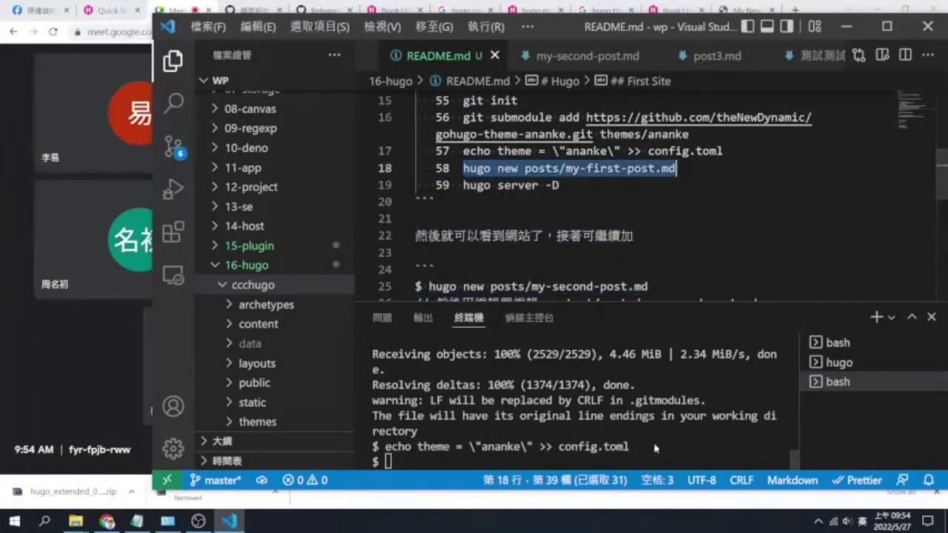
pyautogui.click(578, 415)
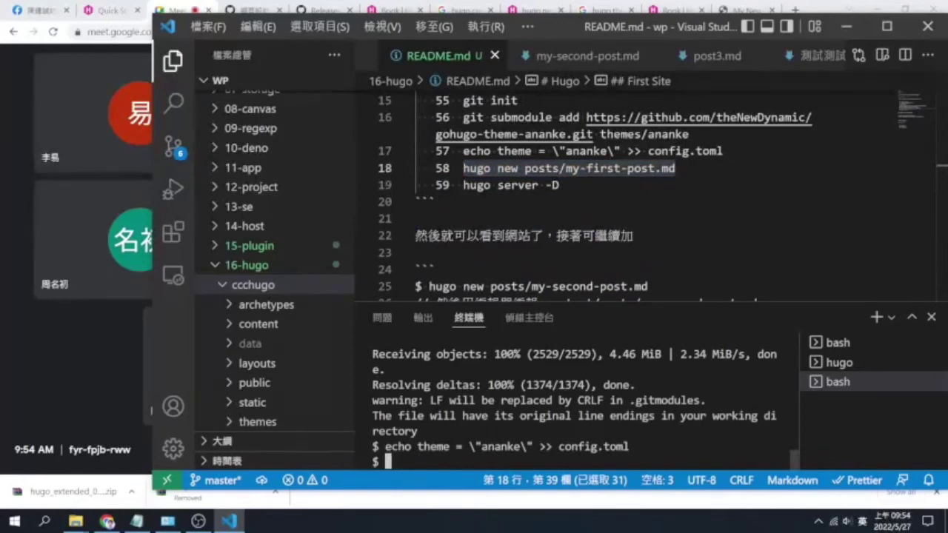
pyautogui.hotkey('ctrl', 'v')
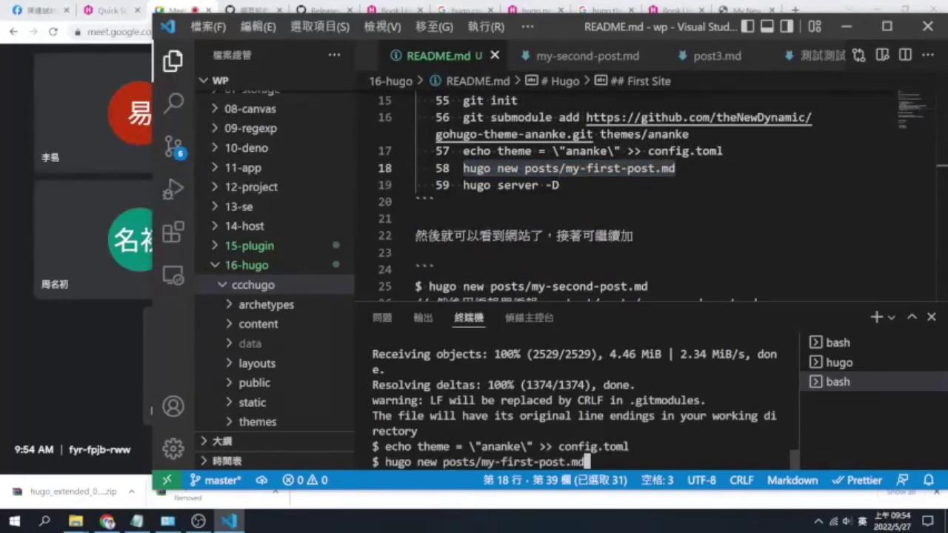
# Rename the post to hugo入門.md and run the command to create it
pyautogui.press('Left')
pyautogui.press('Left')
pyautogui.press('Left')
pyautogui.press('BackSpace')
pyautogui.press('BackSpace')
pyautogui.press('BackSpace')
pyautogui.press('BackSpace')
pyautogui.press('BackSpace')
pyautogui.press('BackSpace')
pyautogui.press('BackSpace')
pyautogui.press('BackSpace')
pyautogui.press('BackSpace')
pyautogui.press('BackSpace')
pyautogui.press('BackSpace')
pyautogui.press('BackSpace')
pyautogui.press('BackSpace')
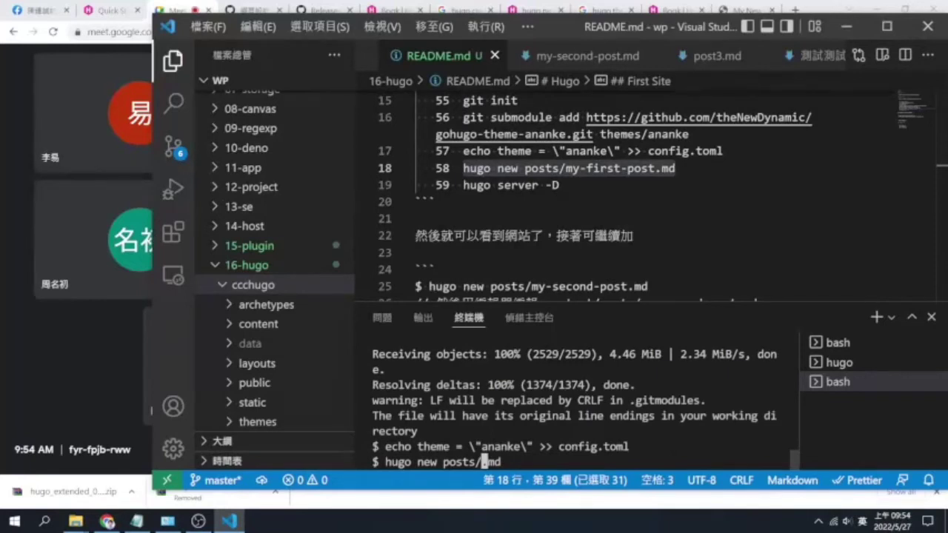
pyautogui.press('shift')
pyautogui.press('shift')
pyautogui.write('hugo')
pyautogui.press('shift')
pyautogui.write('使用')
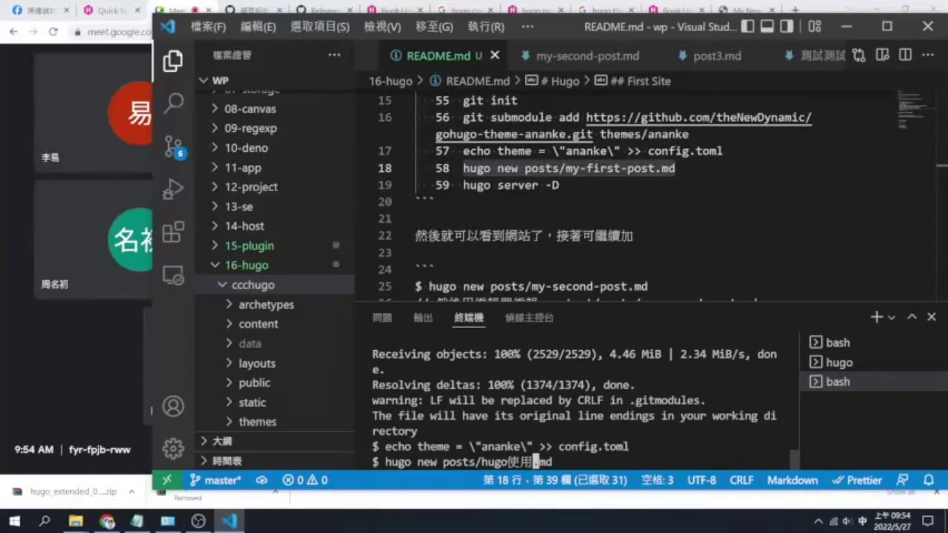
pyautogui.press('Left')
pyautogui.press('Left')
pyautogui.press('Delete')
pyautogui.write('第')
pyautogui.press('Delete')
pyautogui.write('一次使用')
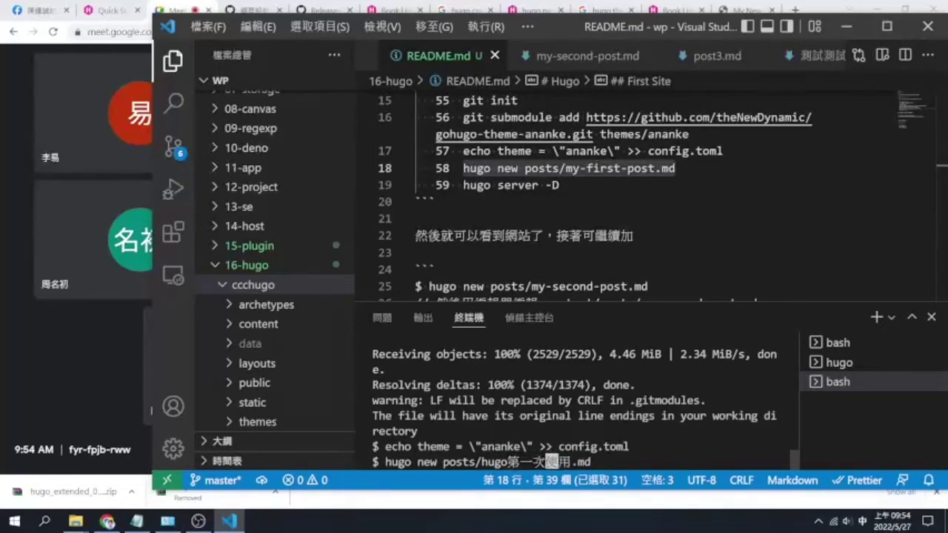
pyautogui.press('Delete')
pyautogui.press('Delete')
pyautogui.press('BackSpace')
pyautogui.press('BackSpace')
pyautogui.press('BackSpace')
pyautogui.write('入門')
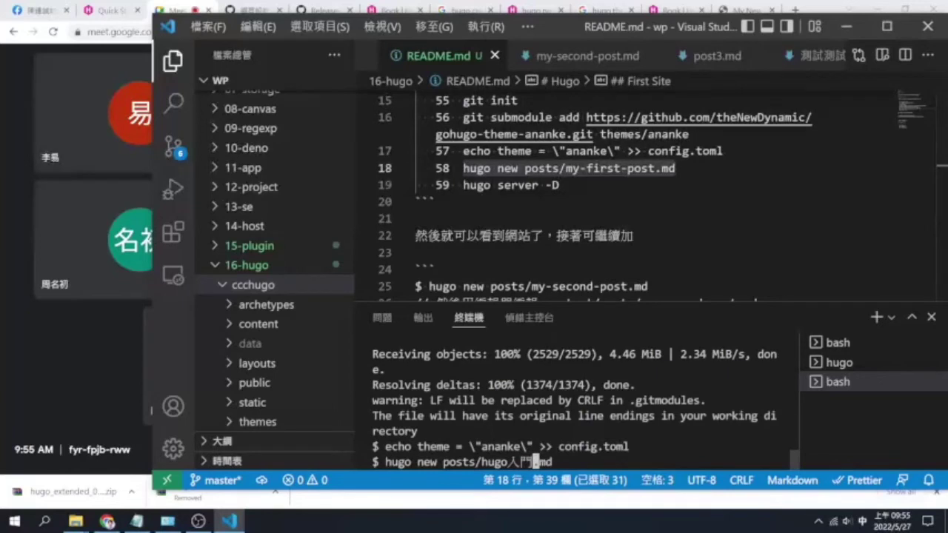
pyautogui.press('Return')
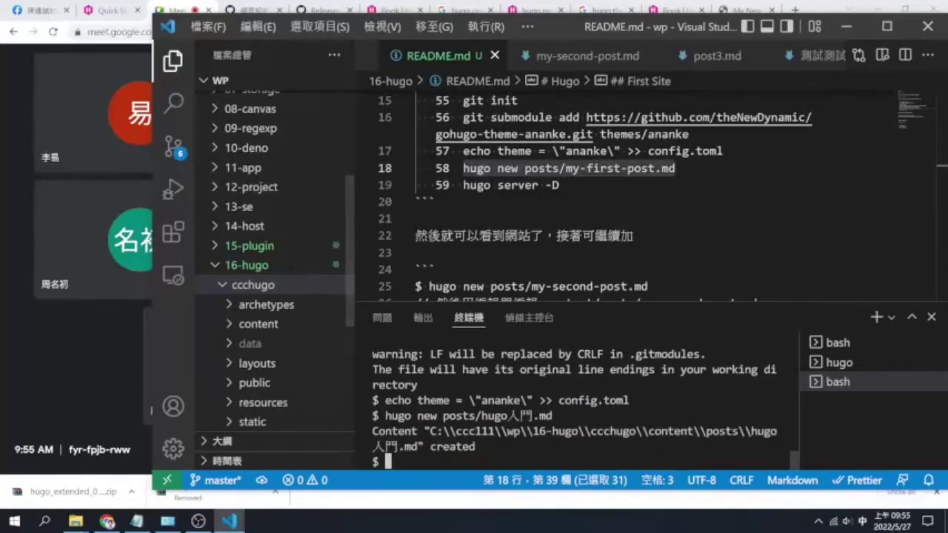
# Reveal content/posts in the Explorer and open hugo入門.md
pyautogui.click(300, 324)
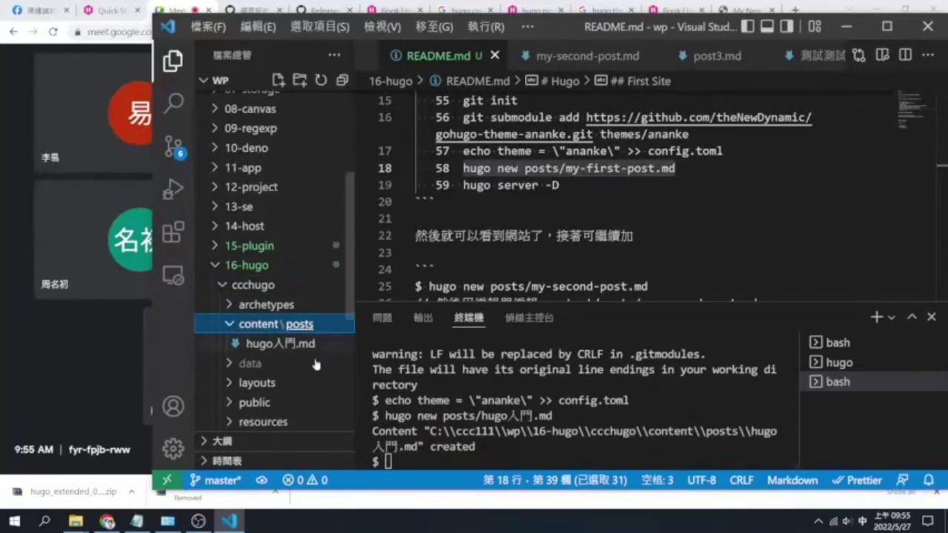
pyautogui.click(444, 456)
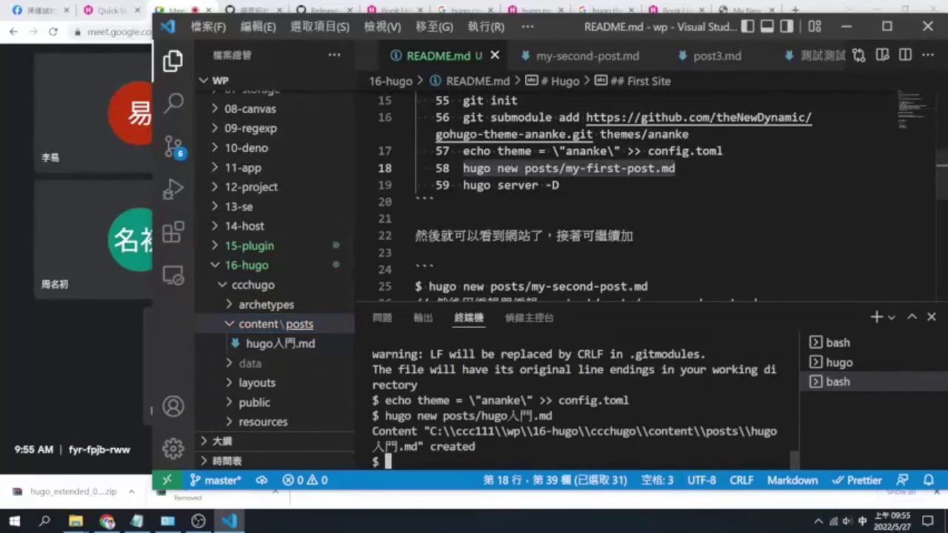
pyautogui.click(417, 218)
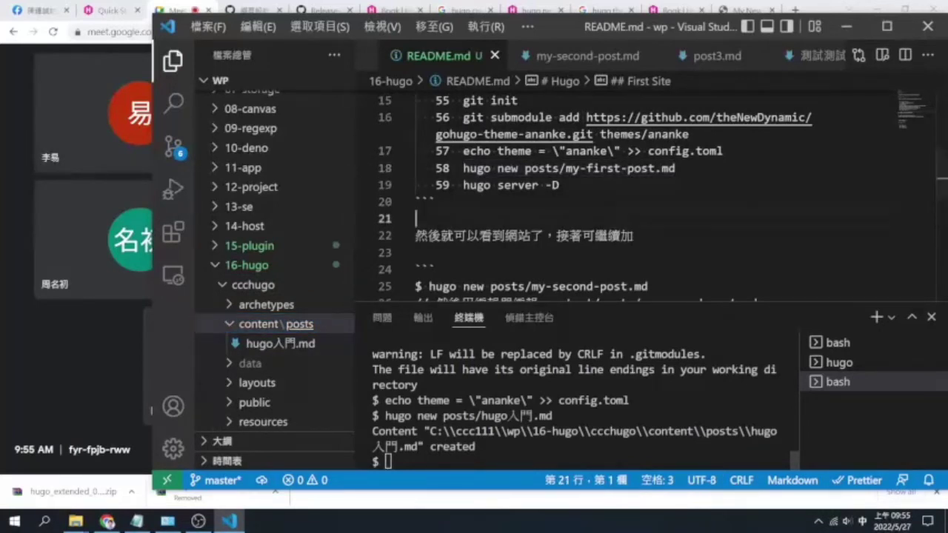
pyautogui.click(306, 345)
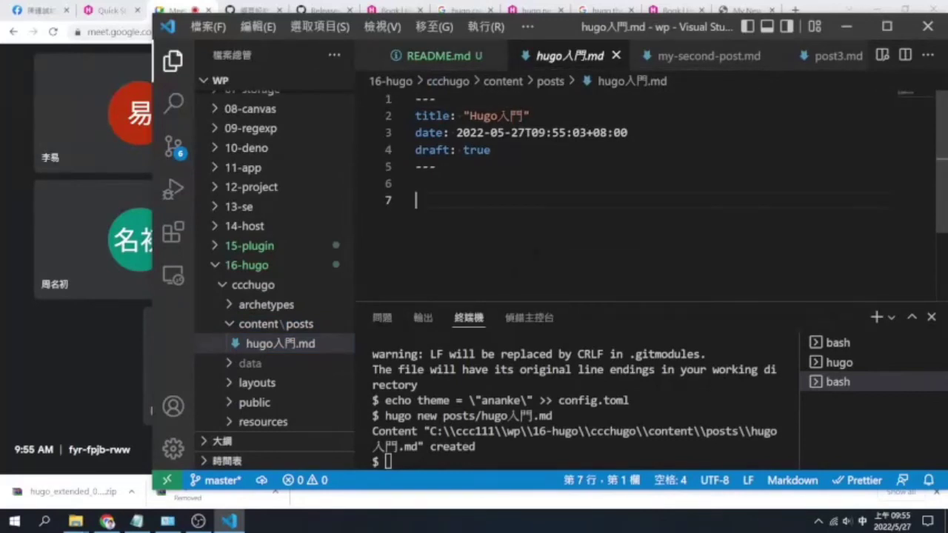
# Add a ## 安裝 heading under the front matter, then switch to the Google Meet call
pyautogui.write('#')
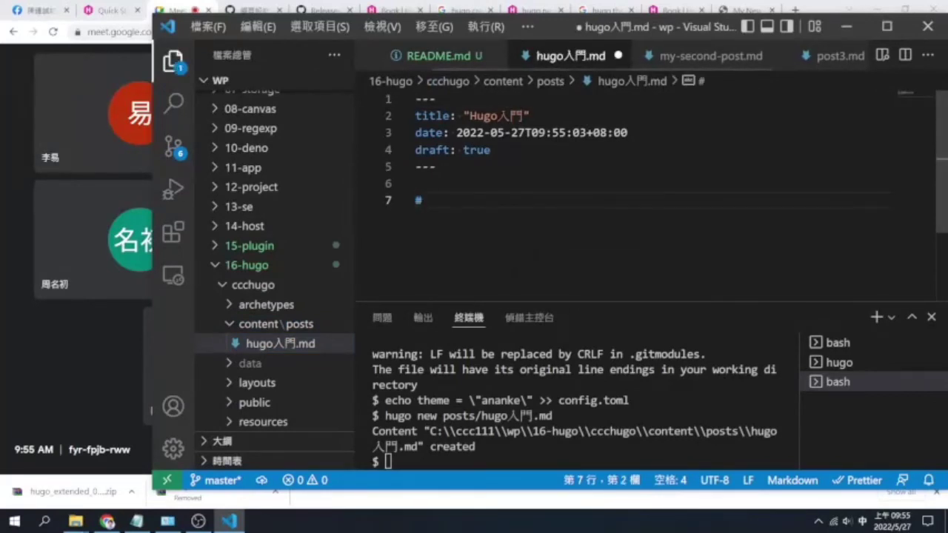
pyautogui.write('# 0')
pyautogui.press('BackSpace')
pyautogui.press('shift')
pyautogui.write('0 5j;')
pyautogui.press('Return')
pyautogui.press('Return')
pyautogui.press('Return')
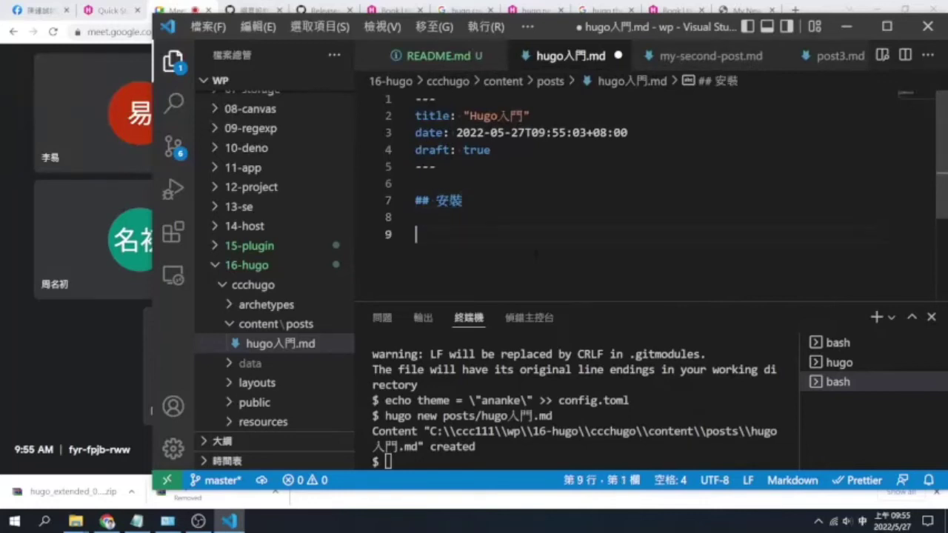
pyautogui.click(12, 90)
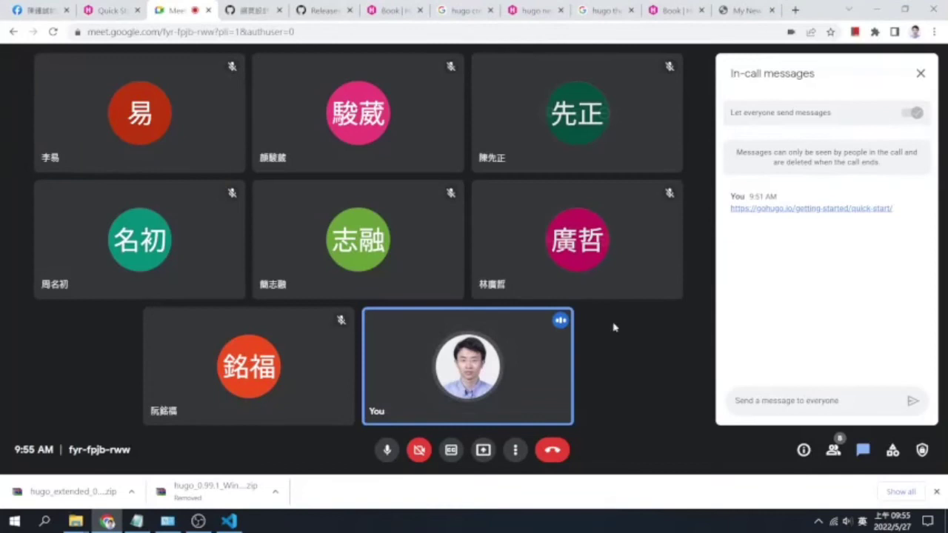
# Present the entire screen to the Meet call, then bring up the Hugo Quick Start page
pyautogui.click(483, 450)
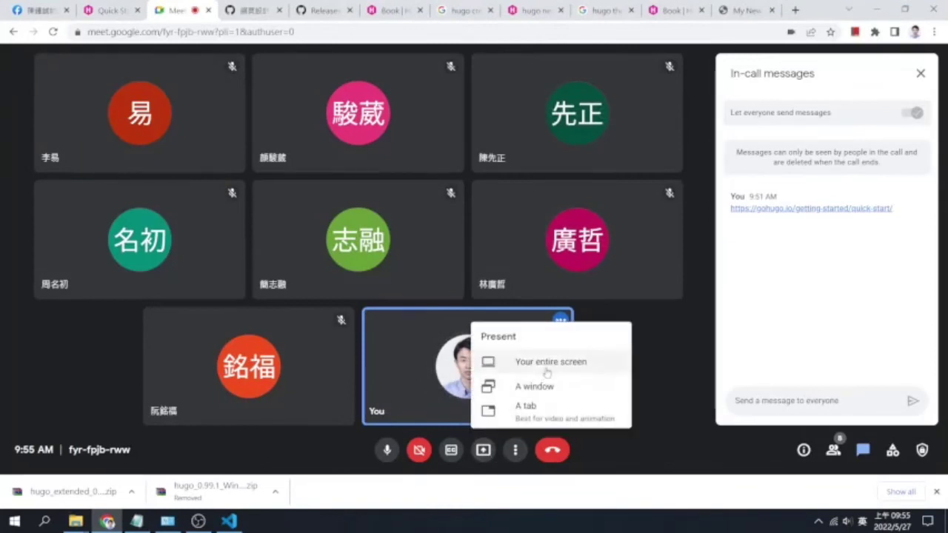
pyautogui.click(544, 366)
pyautogui.click(435, 213)
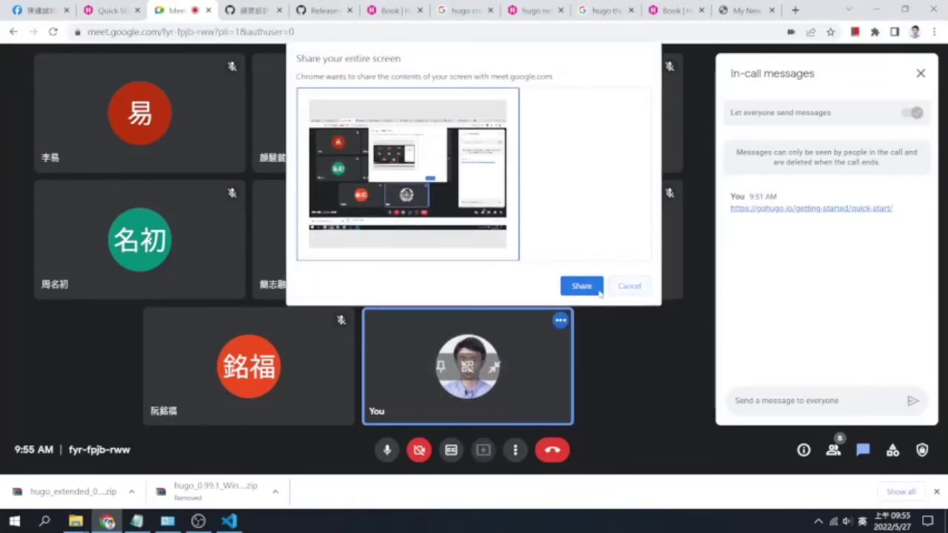
pyautogui.click(584, 287)
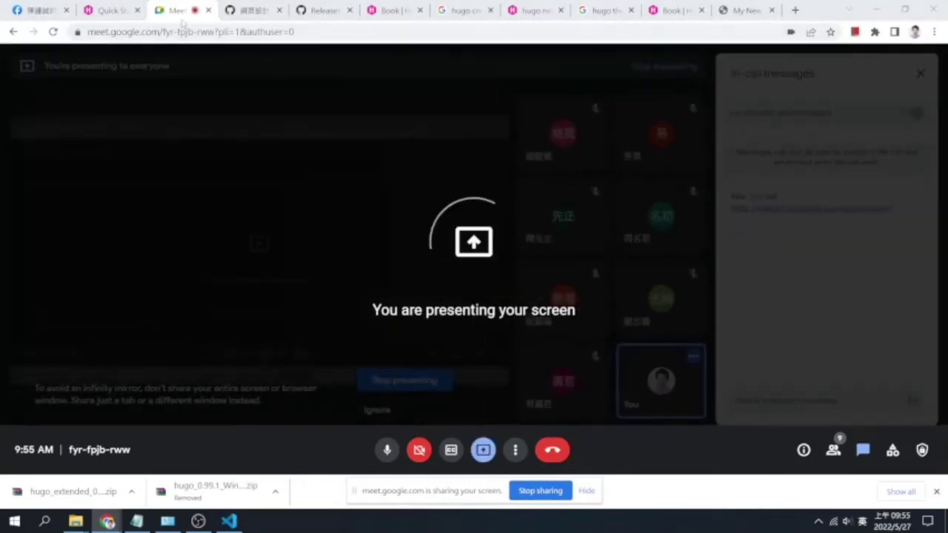
pyautogui.click(112, 12)
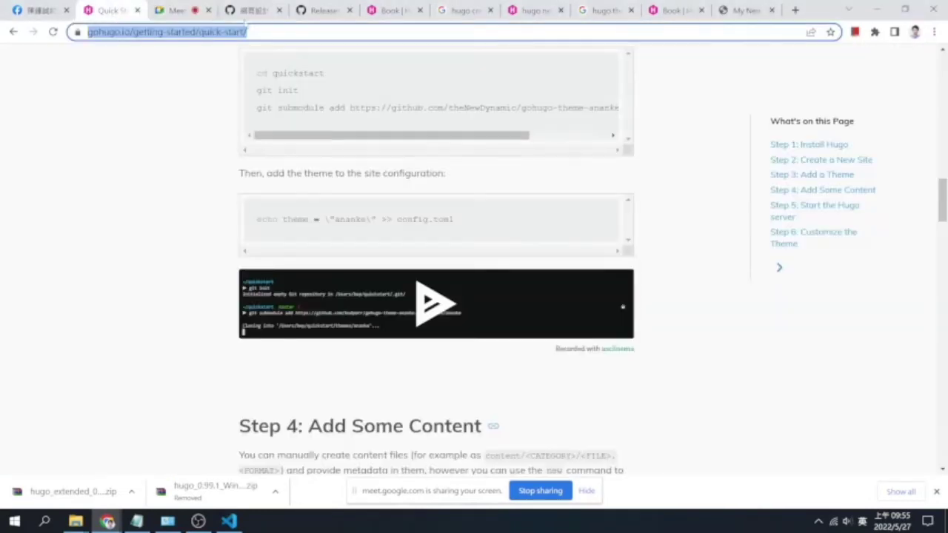
pyautogui.click(249, 12)
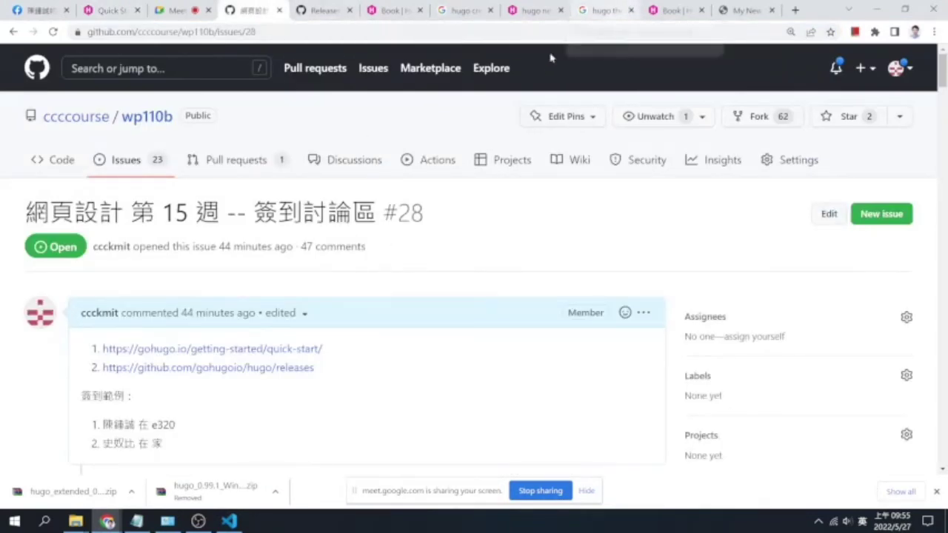
pyautogui.moveTo(352, 374); pyautogui.dragTo(102, 369)
pyautogui.hotkey('ctrl', 'c')
pyautogui.click(228, 522)
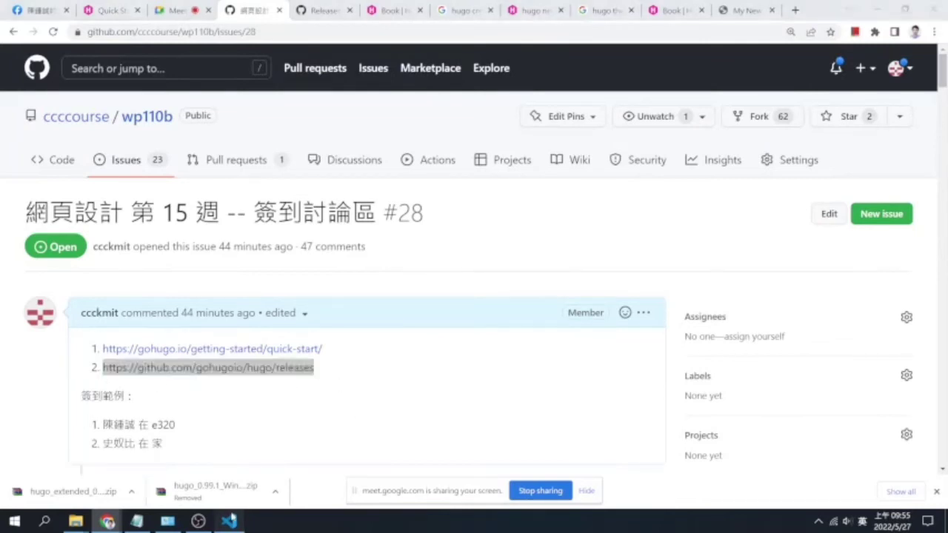
pyautogui.hotkey('ctrl', 'v')
# Insert blank lines above the releases URL and clear the stray ### characters on line 9
pyautogui.press('Up')
pyautogui.press('Return')
pyautogui.press('Return')
pyautogui.press('Up')
pyautogui.press('shift')
pyautogui.write('###')
pyautogui.press('BackSpace')
pyautogui.press('BackSpace')
pyautogui.press('BackSpace')
pyautogui.press('shift')
# Write 請到此處下載適合你電腦的 Hugo 版本安裝 on line 9, fixing typos along the way
pyautogui.write('請')
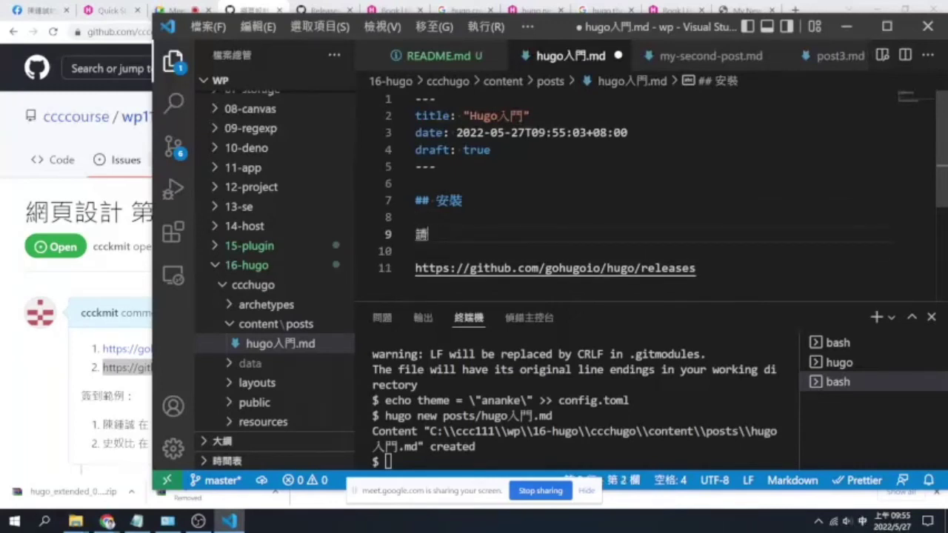
pyautogui.write('到此處下')
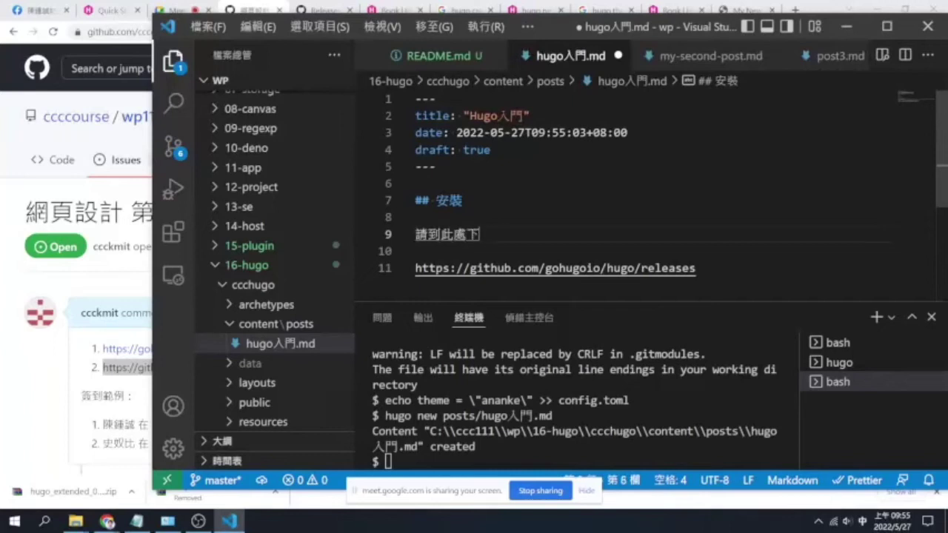
pyautogui.write('載你')
pyautogui.press('BackSpace')
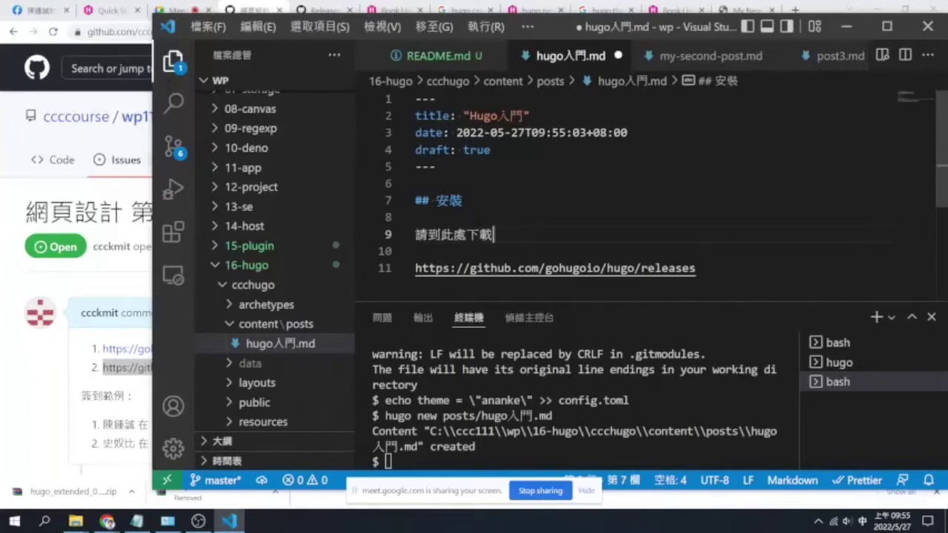
pyautogui.write('倒事合你店ㄋㄠ')
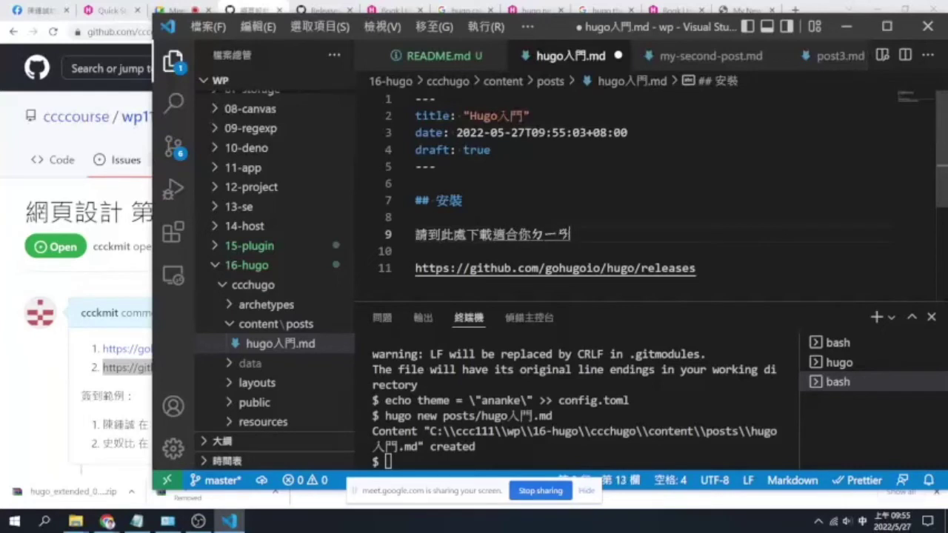
pyautogui.write('的 ')
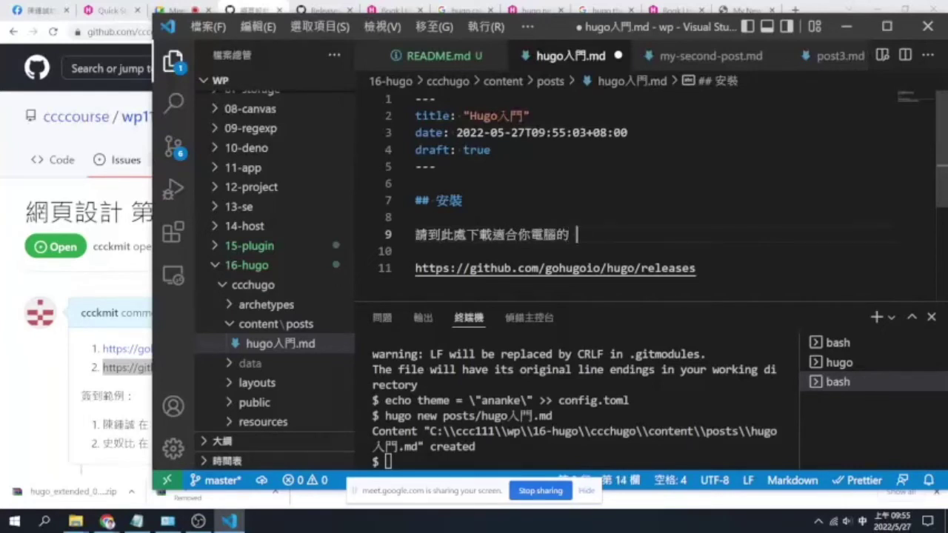
pyautogui.write('Hugo 版')
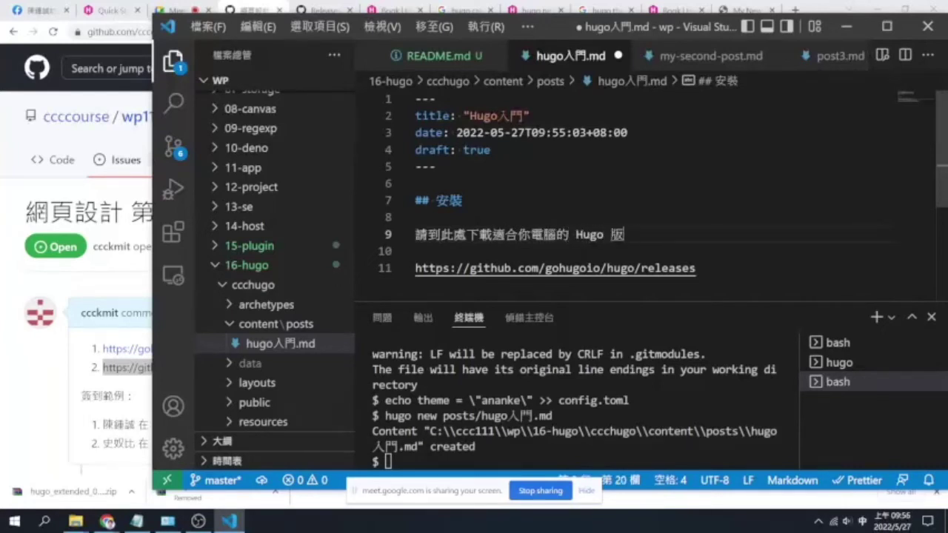
pyautogui.write('ㄅㄣ3')
pyautogui.write('，')
pyautogui.press('BackSpace')
pyautogui.write('安裝')
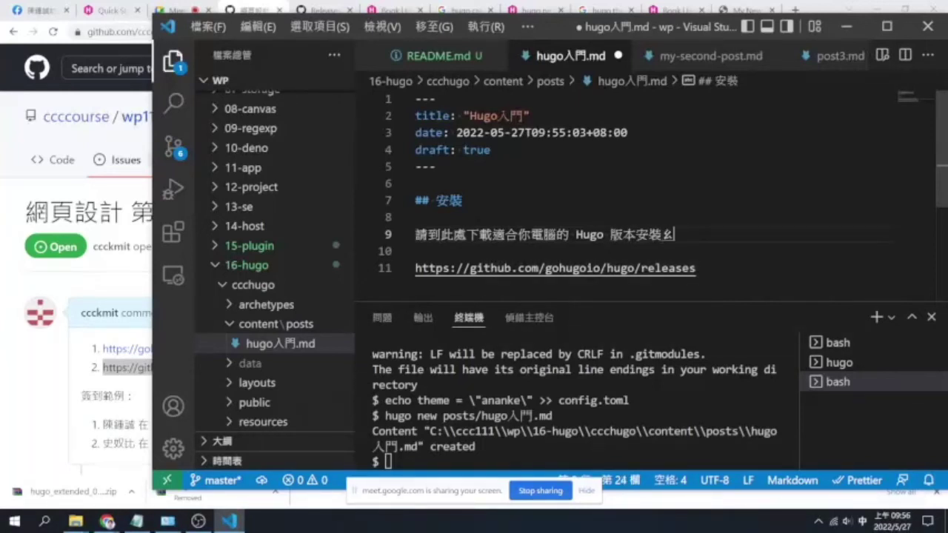
pyautogui.press('Down')
pyautogui.hotkey('ctrl', 'alt', ',')
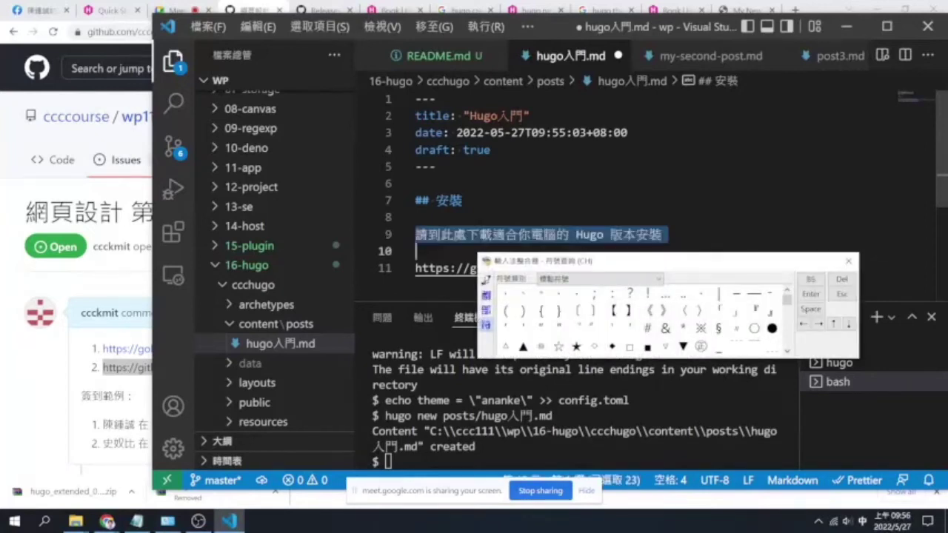
pyautogui.press('Down')
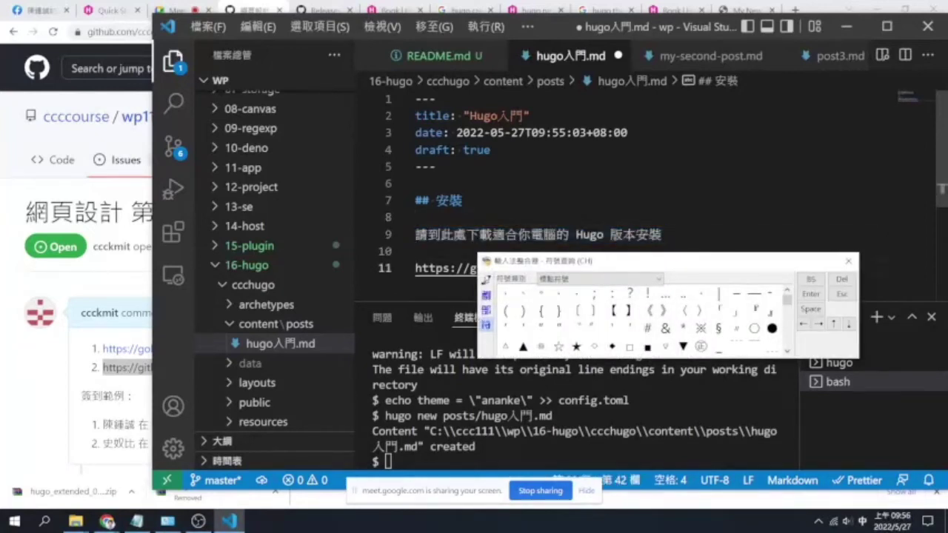
pyautogui.hotkey('ctrl', 'alt', ',')
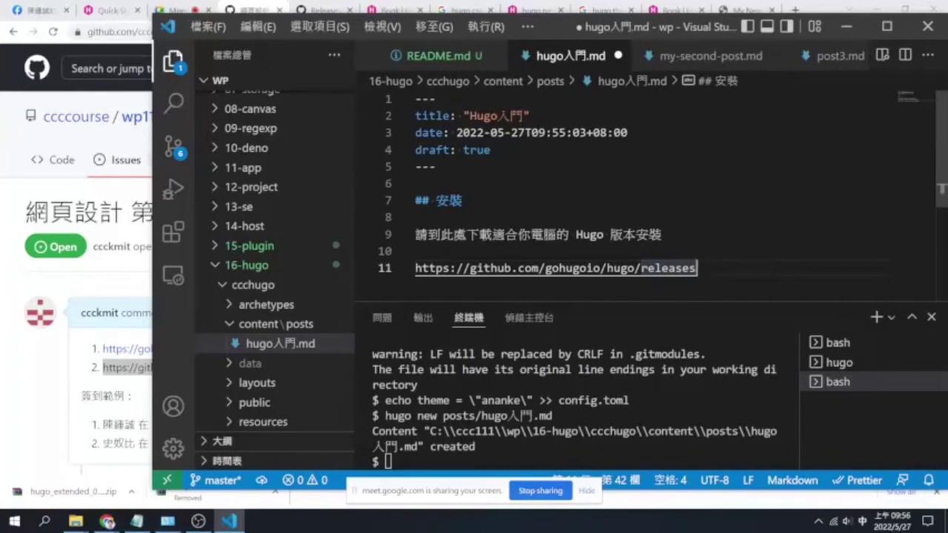
# Start a new '## ' heading line below the Hugo releases link in hugo入門.md
pyautogui.press('Return')
pyautogui.press('Return')
pyautogui.write('##')
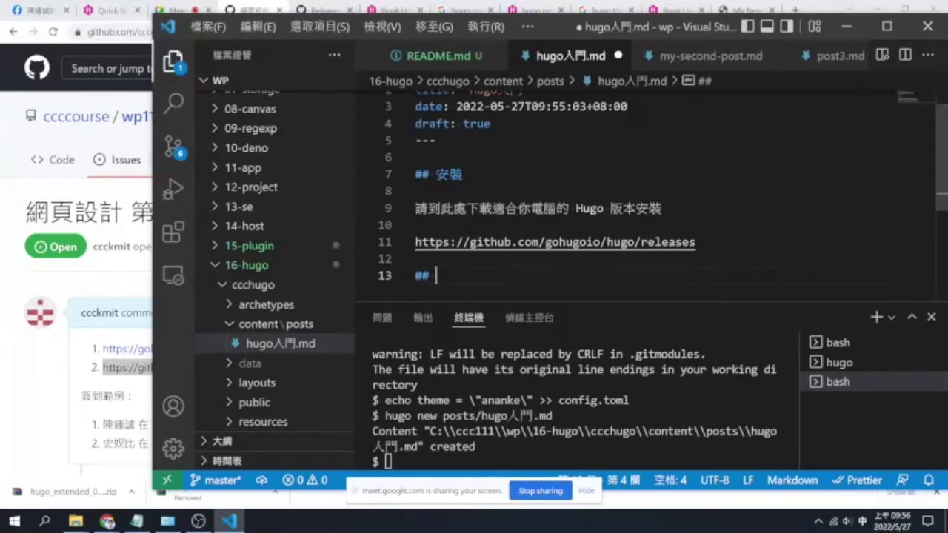
pyautogui.scroll(-6, 305, 285)
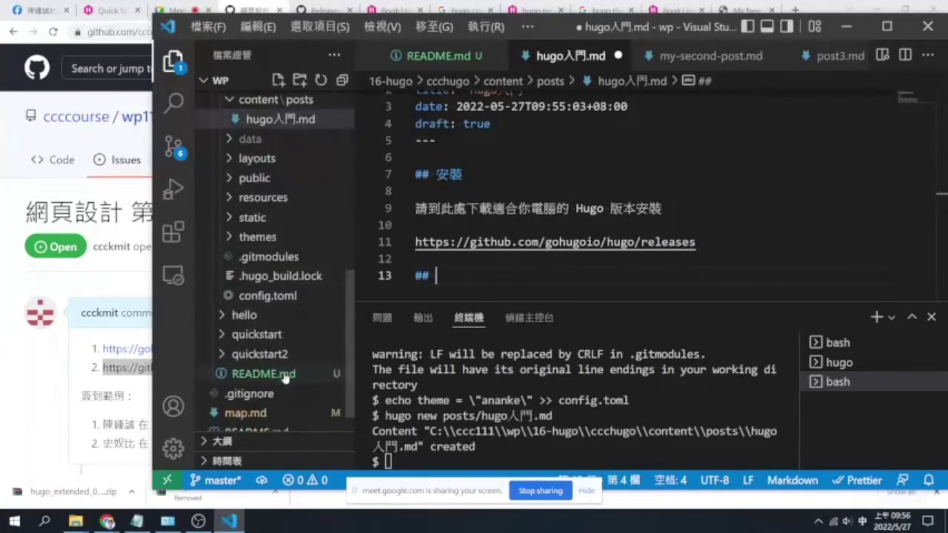
# Select README.md lines 2–38 for copying, then return to hugo入門.md
pyautogui.click(285, 373)
pyautogui.scroll(5, 622, 192)
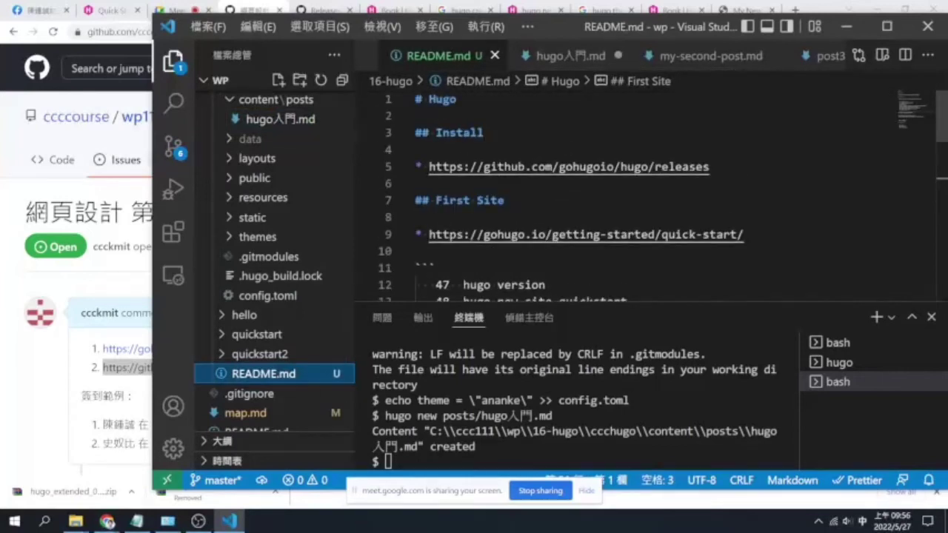
pyautogui.click(415, 116)
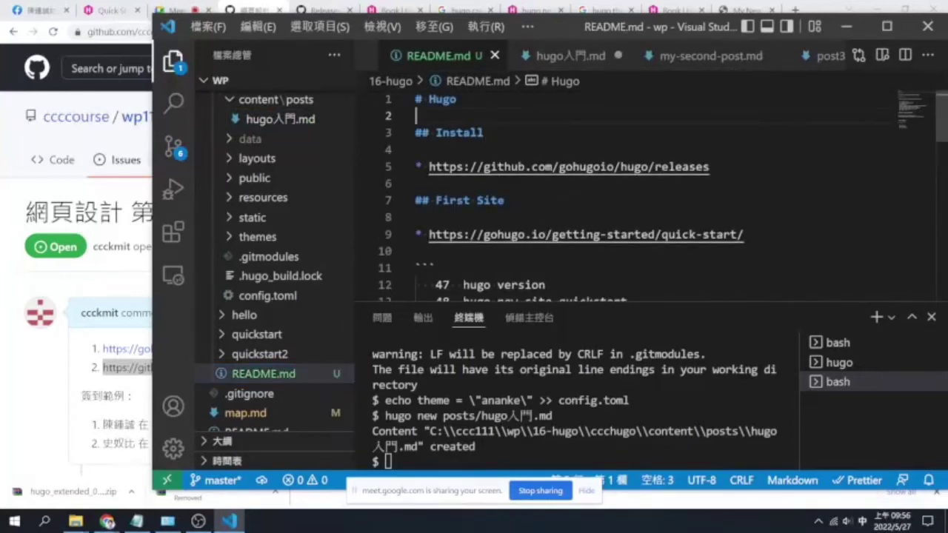
pyautogui.moveTo(416, 115); pyautogui.dragTo(444, 296)
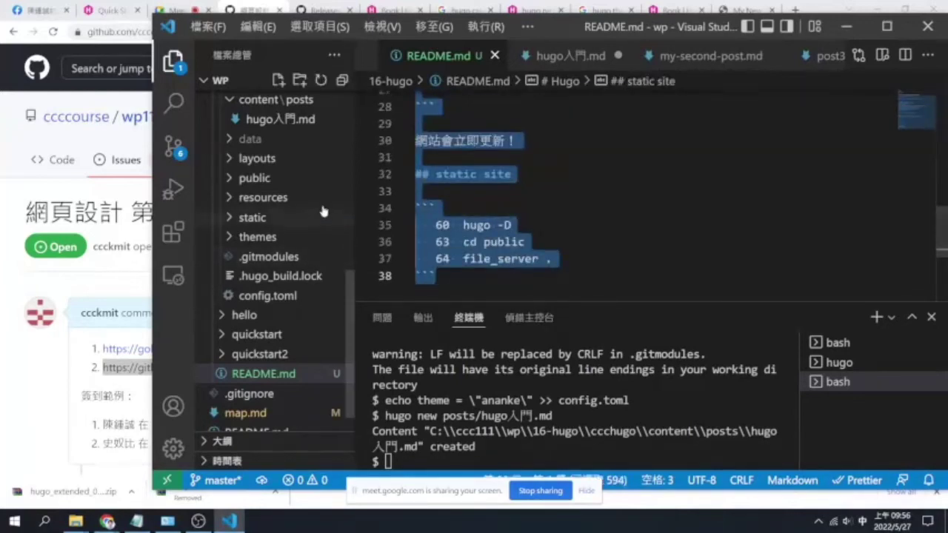
pyautogui.scroll(2, 311, 207)
pyautogui.click(300, 176)
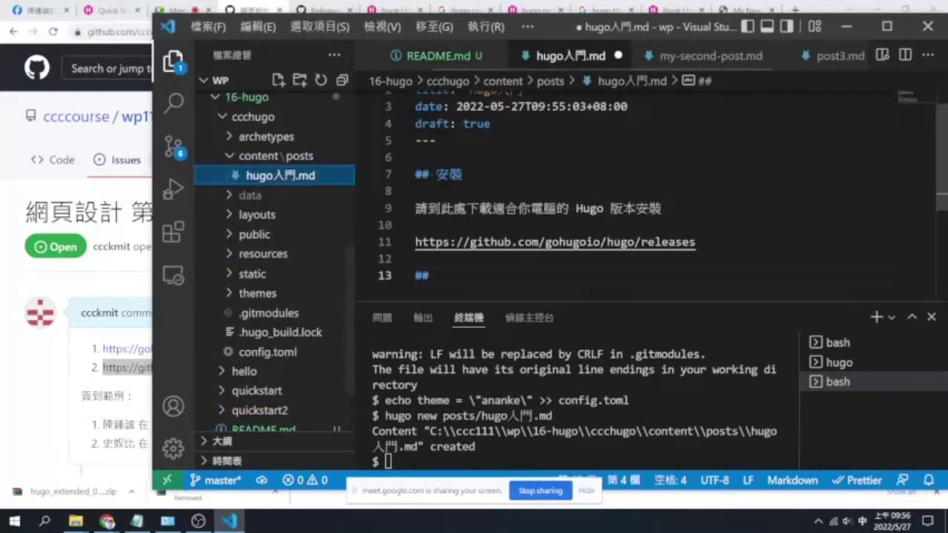
# Paste the README notes into hugo入門.md and save
pyautogui.hotkey('ctrl', 'v')
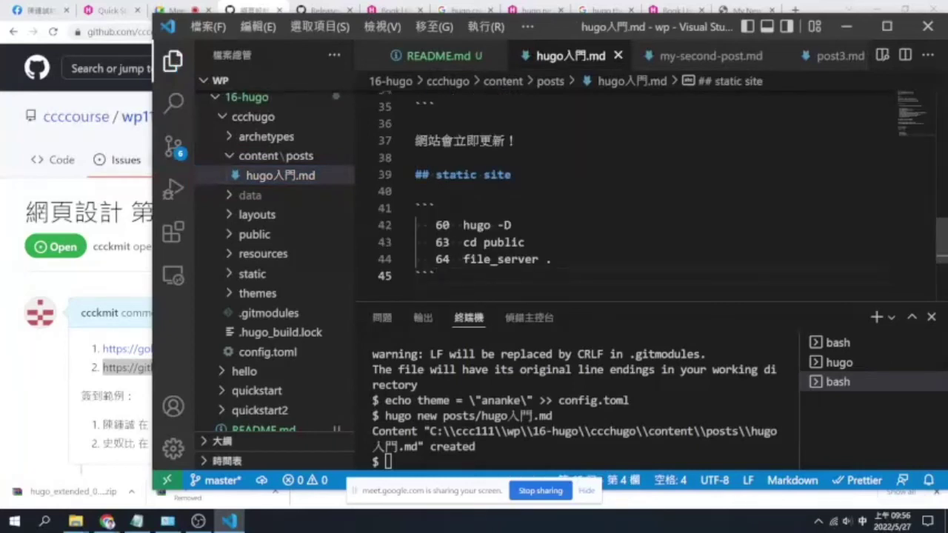
pyautogui.press('Return')
pyautogui.press('Return')
pyautogui.hotkey('ctrl', 's')
pyautogui.scroll(3, 622, 192)
pyautogui.scroll(8, 622, 193)
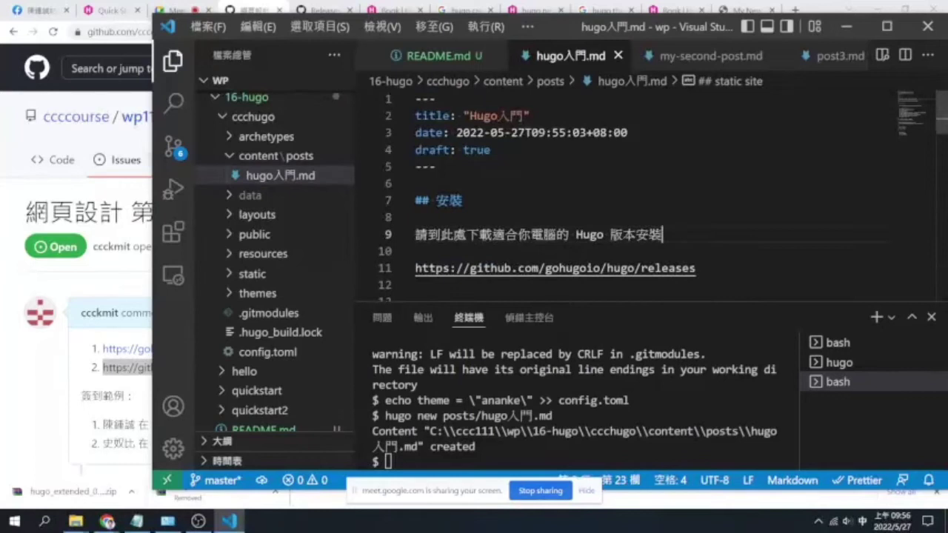
pyautogui.scroll(-2, 622, 192)
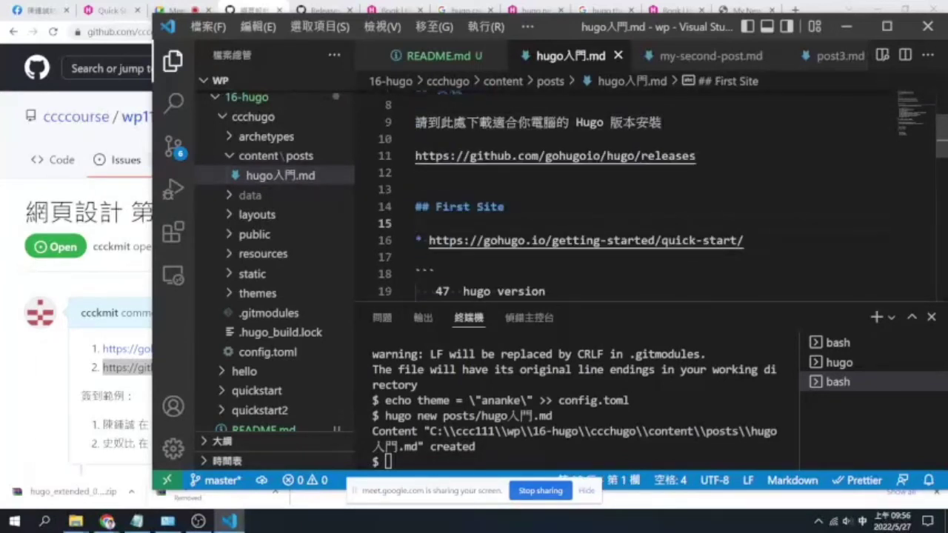
# Rename the 'First Site' heading to '使用 -- 建立 quick-start 網站' and save
pyautogui.moveTo(441, 207); pyautogui.dragTo(505, 208)
pyautogui.moveTo(435, 207); pyautogui.dragTo(506, 207)
pyautogui.press('shift')
pyautogui.write('g3')
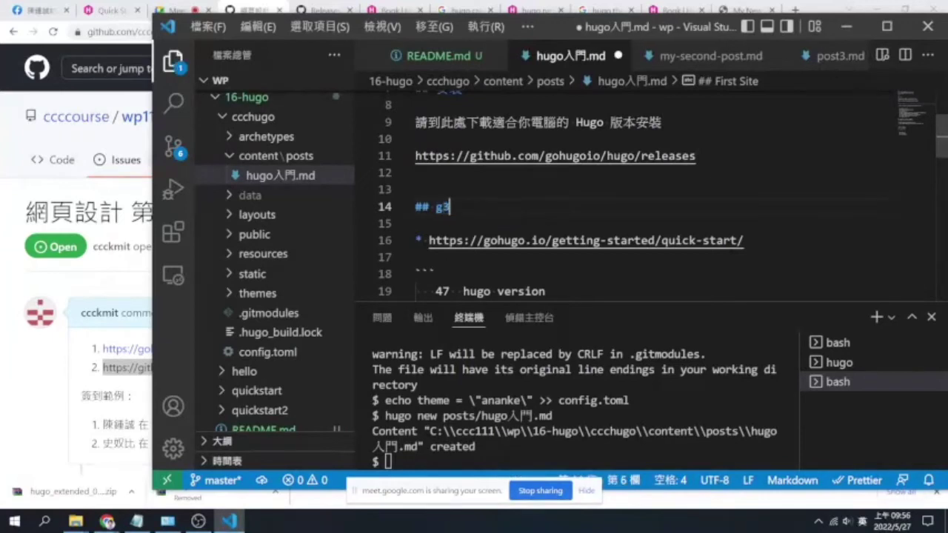
pyautogui.write('m/4')
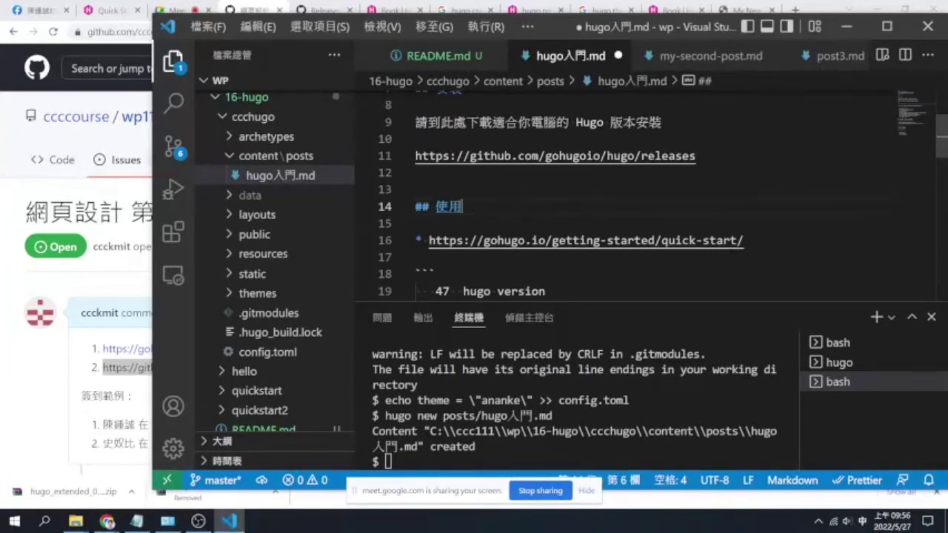
pyautogui.press('Return')
pyautogui.press('shift')
pyautogui.write('--')
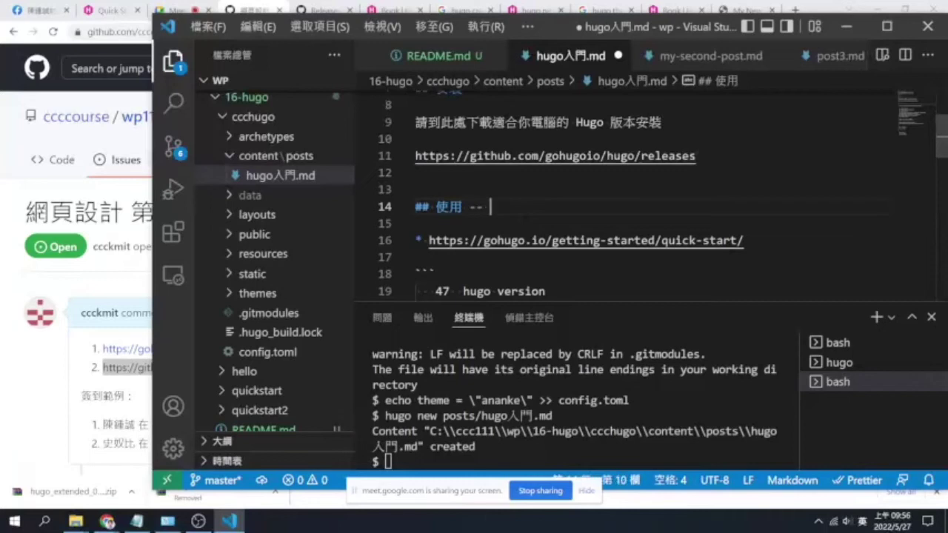
pyautogui.press('shift')
pyautogui.write('2u04xu4')
pyautogui.press('Return')
pyautogui.write('qu')
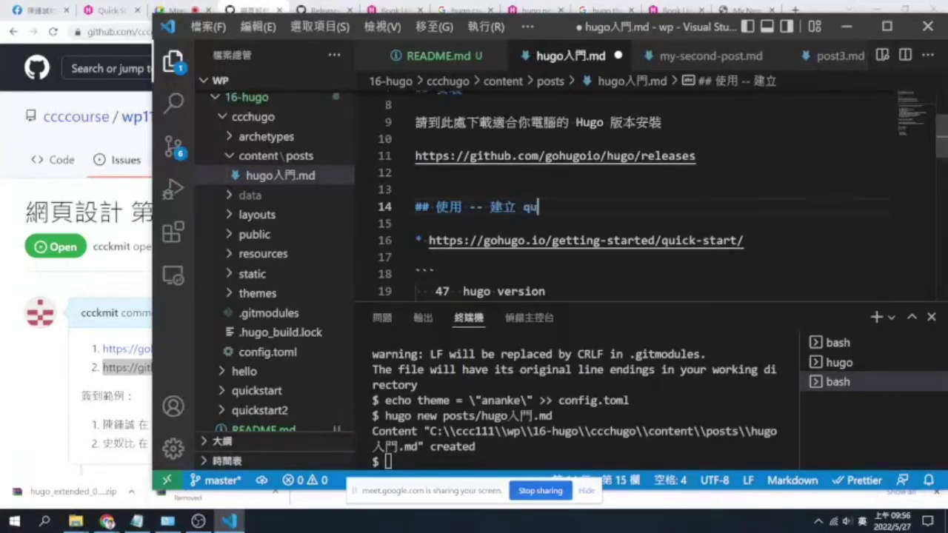
pyautogui.write('cckstart')
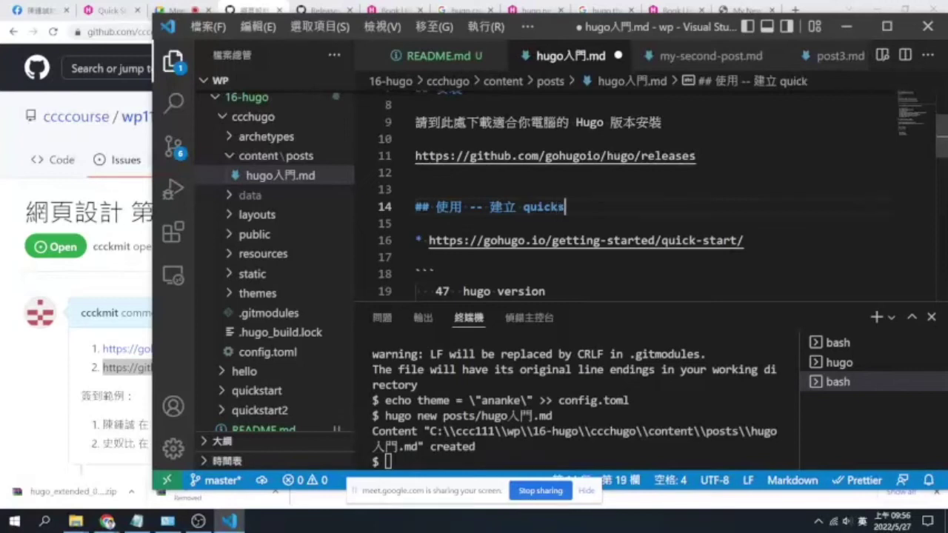
pyautogui.press('Left')
pyautogui.press('Left')
pyautogui.press('Left')
pyautogui.press('Left')
pyautogui.press('Left')
pyautogui.write('-')
pyautogui.press('End')
pyautogui.write('網站')
pyautogui.hotkey('ctrl', 's')
# Rename the 'static site' heading to '匯出靜態網站' and save
pyautogui.press('Down')
pyautogui.press('Down')
pyautogui.press('Down')
pyautogui.press('Down')
pyautogui.press('Down')
pyautogui.press('Down')
pyautogui.press('Down')
pyautogui.press('Down')
pyautogui.press('Down')
pyautogui.press('Down')
pyautogui.press('Down')
pyautogui.press('Down')
pyautogui.press('Down')
pyautogui.press('Down')
pyautogui.press('Down')
pyautogui.press('Down')
pyautogui.press('Down')
pyautogui.press('Down')
pyautogui.press('Down')
pyautogui.press('Down')
pyautogui.press('Down')
pyautogui.press('Down')
pyautogui.press('Down')
pyautogui.press('Down')
pyautogui.press('Down')
pyautogui.press('Down')
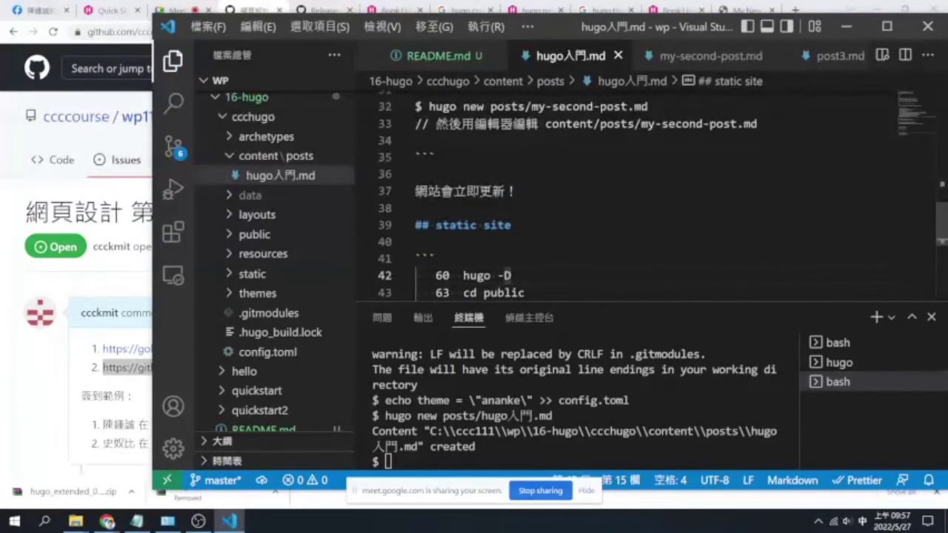
pyautogui.press('Up')
pyautogui.hotkey('ctrl', 'Left')
pyautogui.hotkey('ctrl', 'Left')
pyautogui.hotkey('ctrl', 'shift', 'Right')
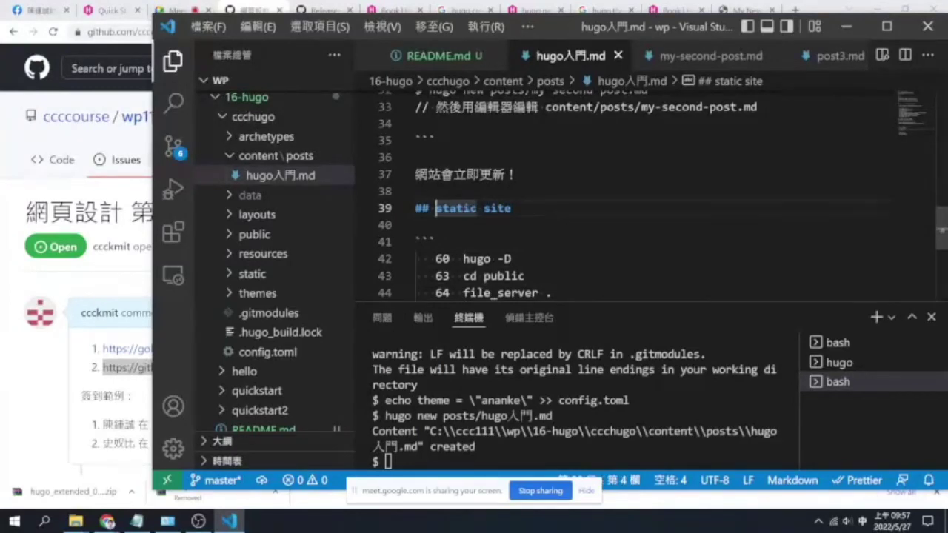
pyautogui.write('ㄏㄨㄟ')
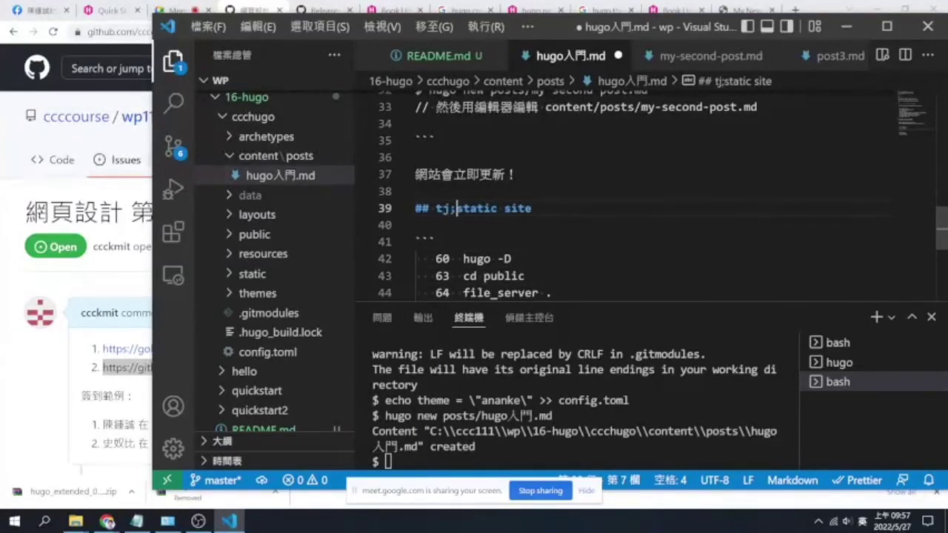
pyautogui.write('ˋㄔㄨ ')
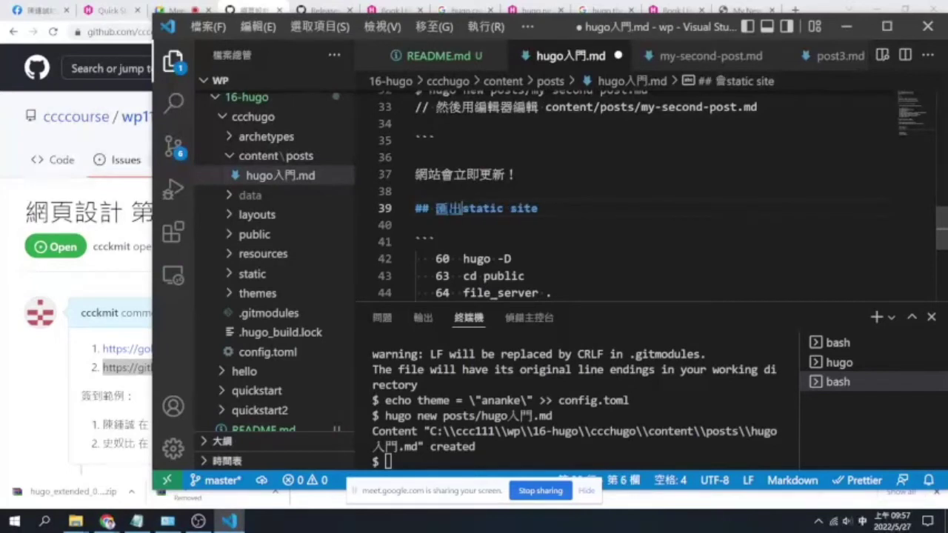
pyautogui.write('ㄊㄞˋㄨㄤˇㄓㄢˋ')
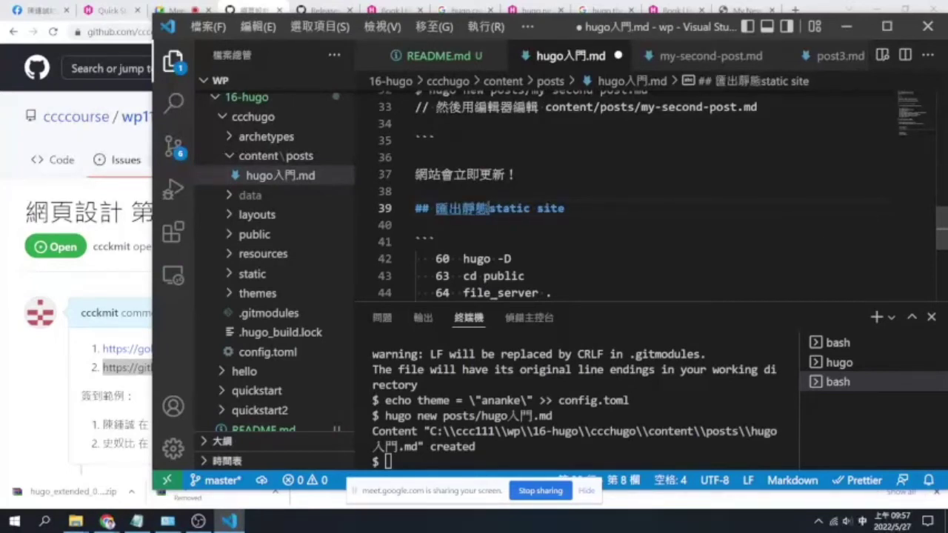
pyautogui.press('Return')
pyautogui.press('Delete')
pyautogui.press('Delete')
pyautogui.press('Delete')
pyautogui.press('Delete')
pyautogui.press('Delete')
pyautogui.press('Delete')
pyautogui.press('Delete')
pyautogui.press('Delete')
pyautogui.press('Delete')
pyautogui.press('Delete')
pyautogui.press('Delete')
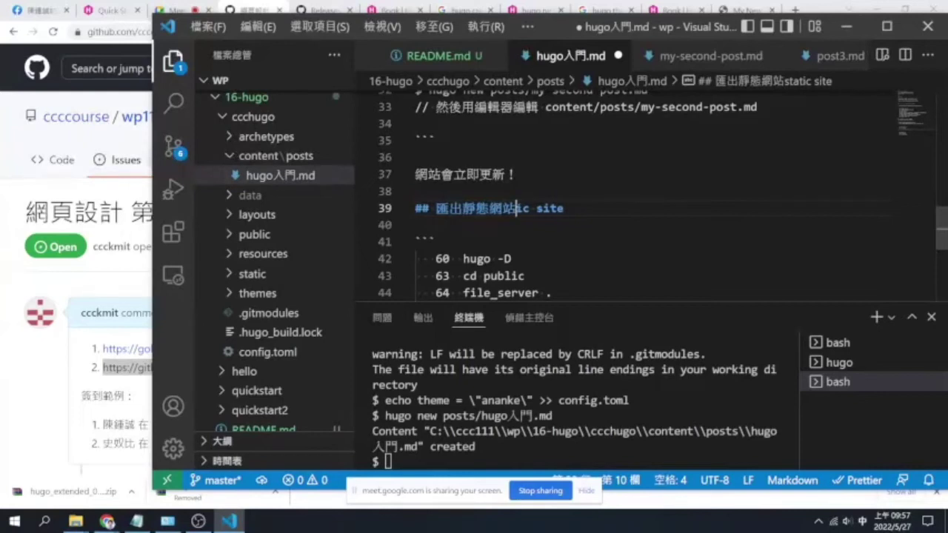
pyautogui.hotkey('ctrl', 's')
pyautogui.press('Down')
pyautogui.press('Down')
pyautogui.press('Down')
pyautogui.press('Down')
pyautogui.press('Down')
pyautogui.press('Down')
pyautogui.press('Down')
pyautogui.press('Down')
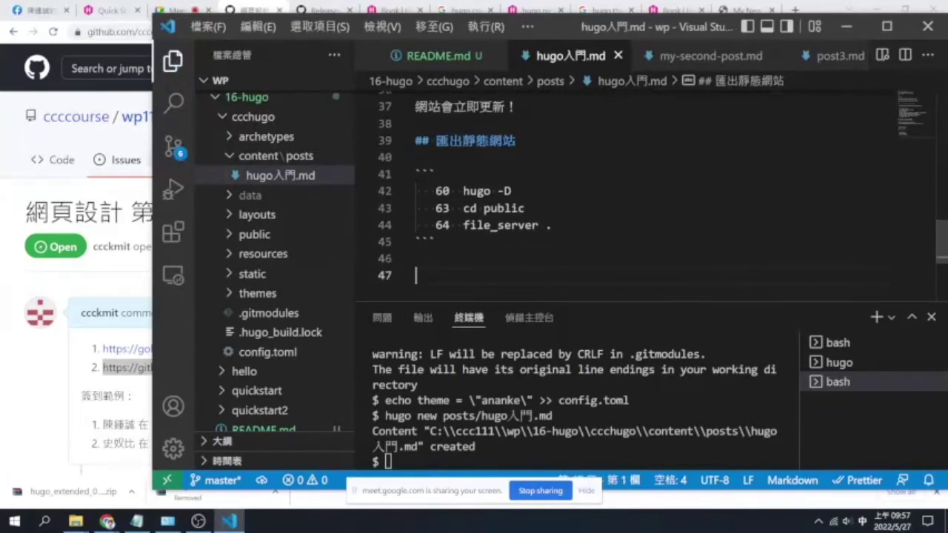
pyautogui.scroll(12, 622, 192)
# Replace line 19's history number 47 with a '$' prompt and copy that prompt
pyautogui.click(416, 183)
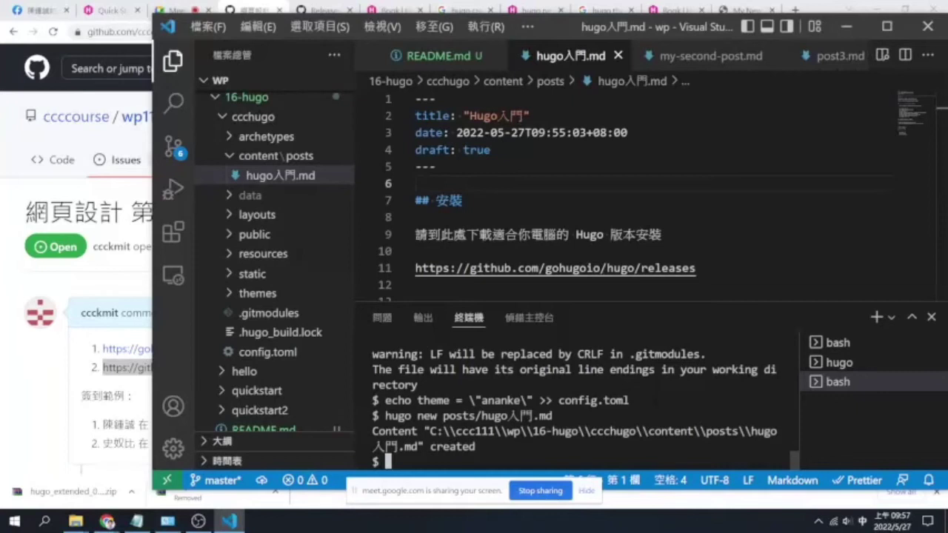
pyautogui.scroll(-3, 622, 196)
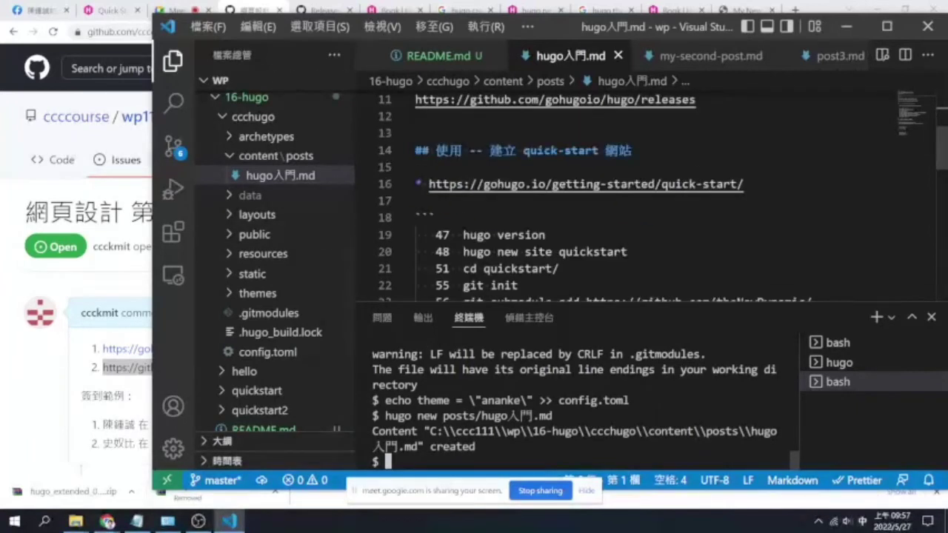
pyautogui.scroll(-2, 622, 196)
pyautogui.moveTo(560, 257); pyautogui.dragTo(462, 258)
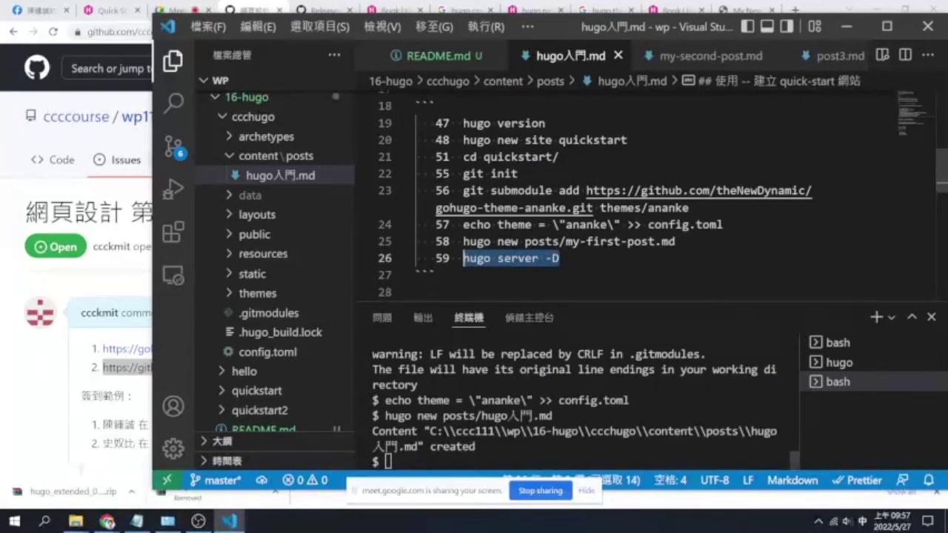
pyautogui.moveTo(449, 123); pyautogui.dragTo(416, 123)
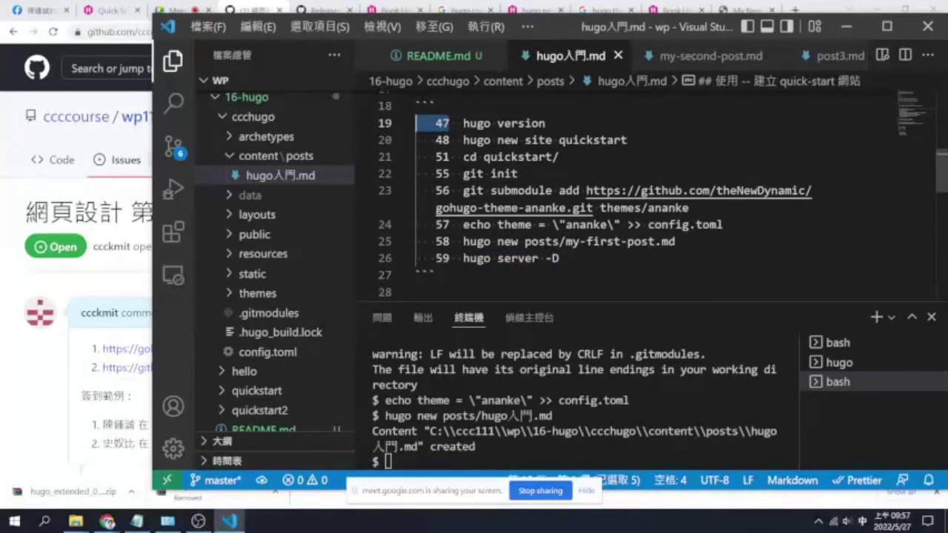
pyautogui.write('$')
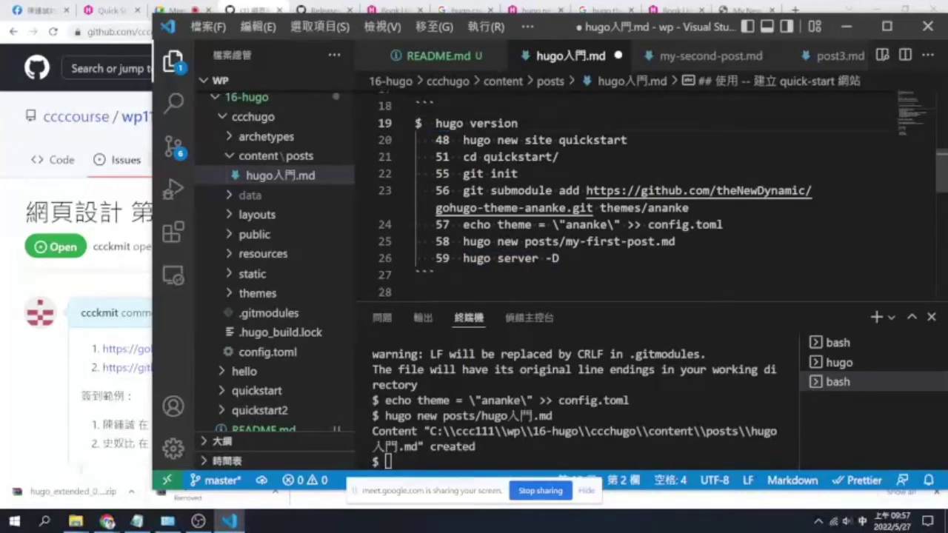
pyautogui.press('Delete')
pyautogui.hotkey('shift', 'Home')
pyautogui.hotkey('ctrl', 'c')
# Replace history numbers 48, 51, 55–59 on lines 20–26 with '$' prompts and save
pyautogui.press('Down')
pyautogui.hotkey('ctrl', 'shift', 'Right')
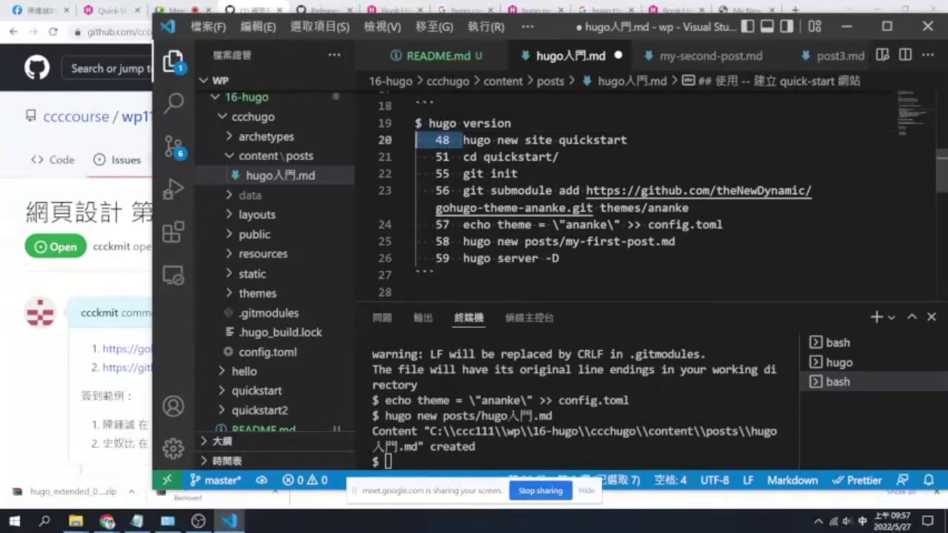
pyautogui.hotkey('ctrl', 'v')
pyautogui.press('Down')
pyautogui.hotkey('ctrl', 'shift', 'Right')
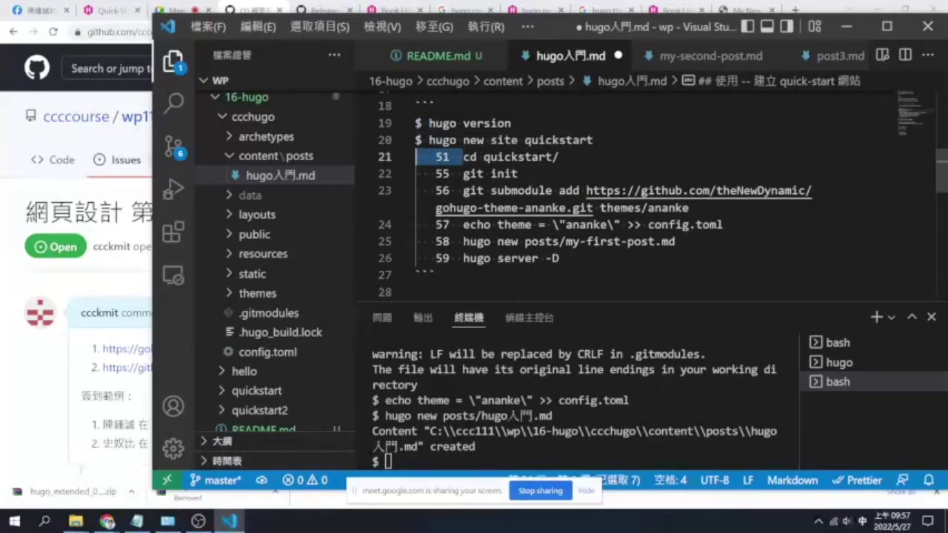
pyautogui.hotkey('ctrl', 'v')
pyautogui.press('Down')
pyautogui.hotkey('ctrl', 'shift', 'Right')
pyautogui.hotkey('ctrl', 'v')
pyautogui.press('Down')
pyautogui.hotkey('ctrl', 'shift', 'Right')
pyautogui.hotkey('ctrl', 'v')
pyautogui.press('Down')
pyautogui.hotkey('ctrl', 'shift', 'Right')
pyautogui.hotkey('ctrl', 'v')
pyautogui.press('Down')
pyautogui.hotkey('ctrl', 'shift', 'Right')
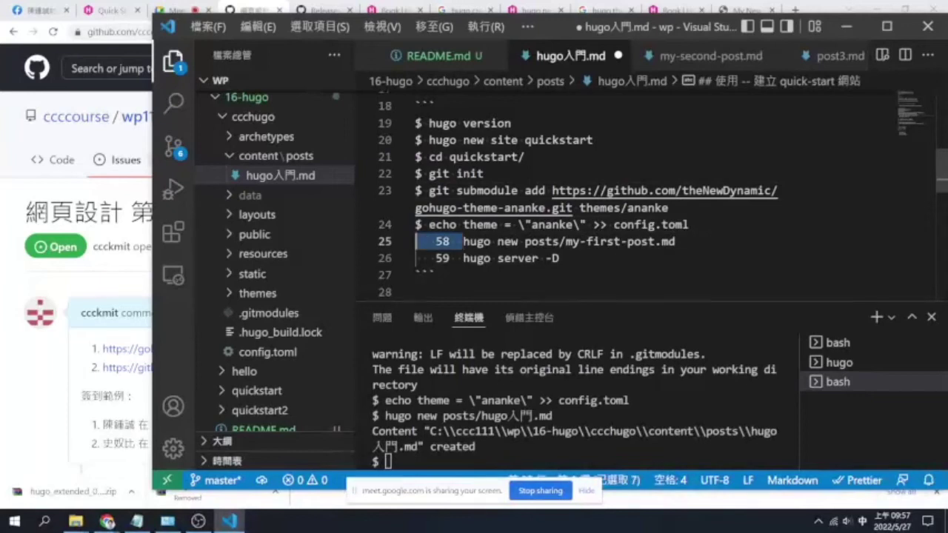
pyautogui.hotkey('ctrl', 'v')
pyautogui.press('Down')
pyautogui.hotkey('ctrl', 'shift', 'Right')
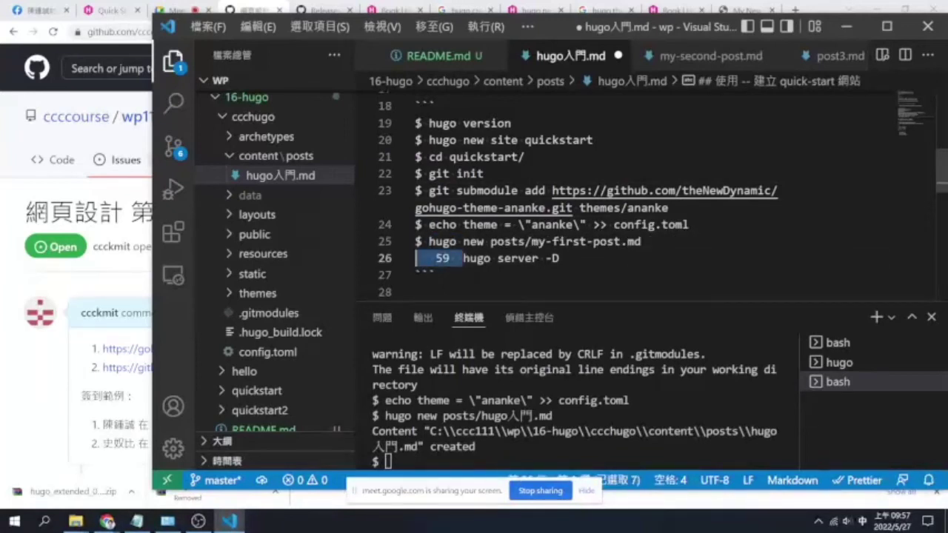
pyautogui.hotkey('ctrl', 'v')
pyautogui.hotkey('ctrl', 's')
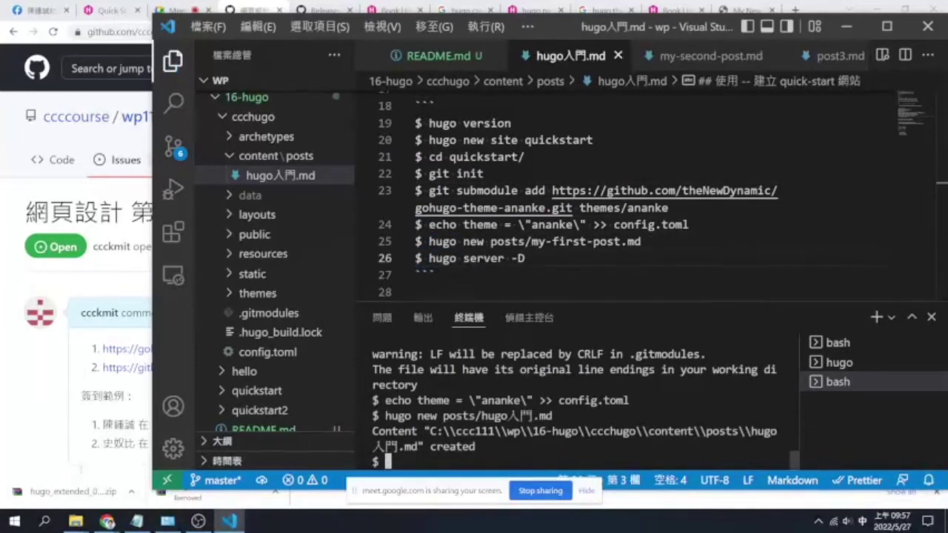
pyautogui.press('Up')
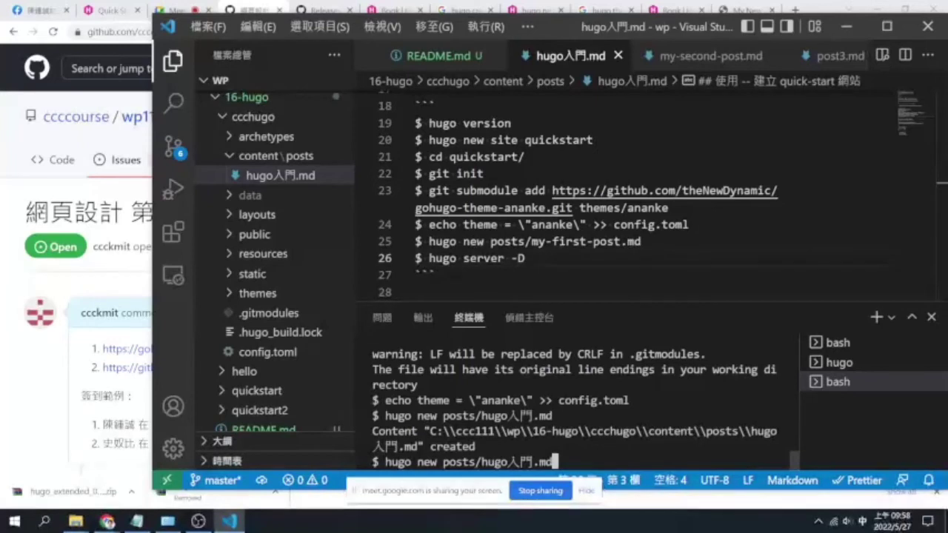
# Run 'hugo server -D' from the notes in the terminal, allowing the firewall prompt
pyautogui.press('Down')
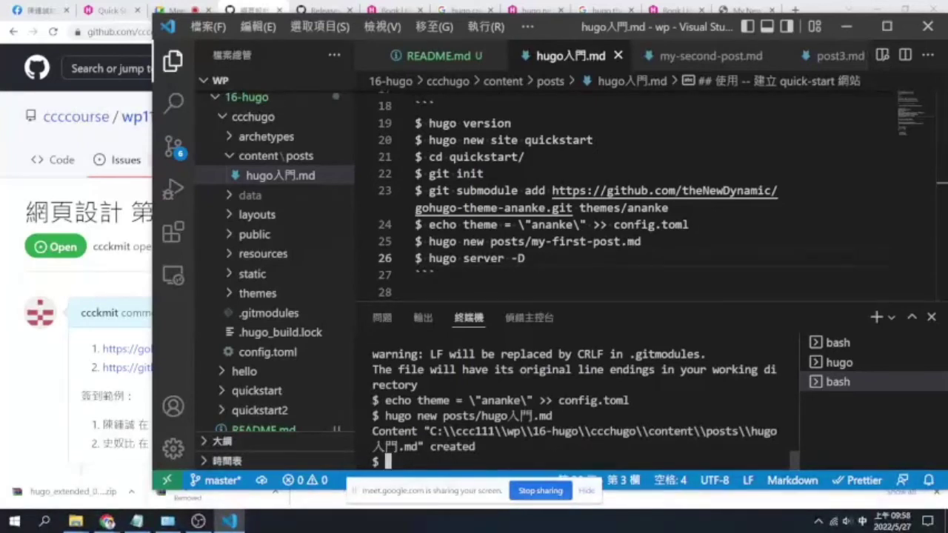
pyautogui.moveTo(525, 257); pyautogui.dragTo(429, 258)
pyautogui.hotkey('ctrl', 'c')
pyautogui.hotkey('ctrl', '`')
pyautogui.hotkey('ctrl', 'v')
pyautogui.press('Return')
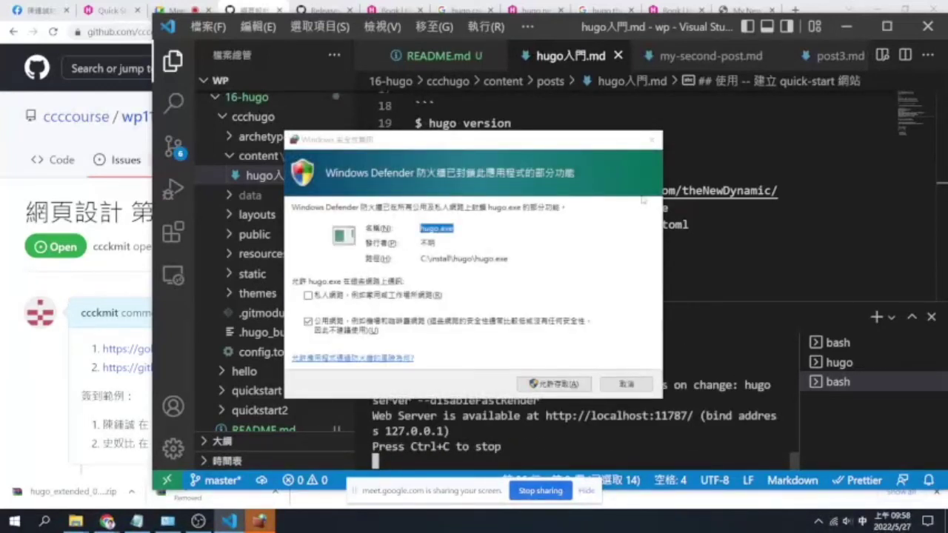
pyautogui.click(626, 384)
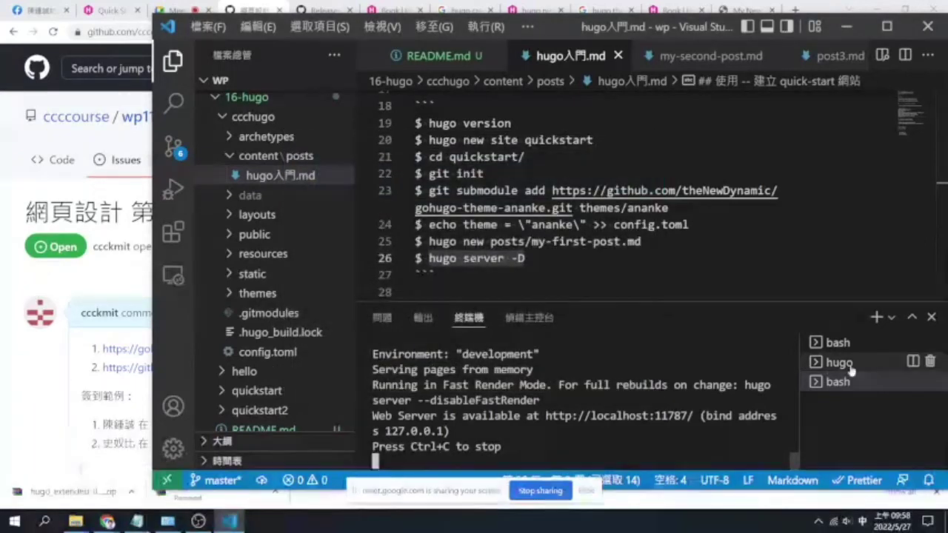
# Check the bash terminals and stop the running hugo server
pyautogui.click(842, 344)
pyautogui.click(846, 367)
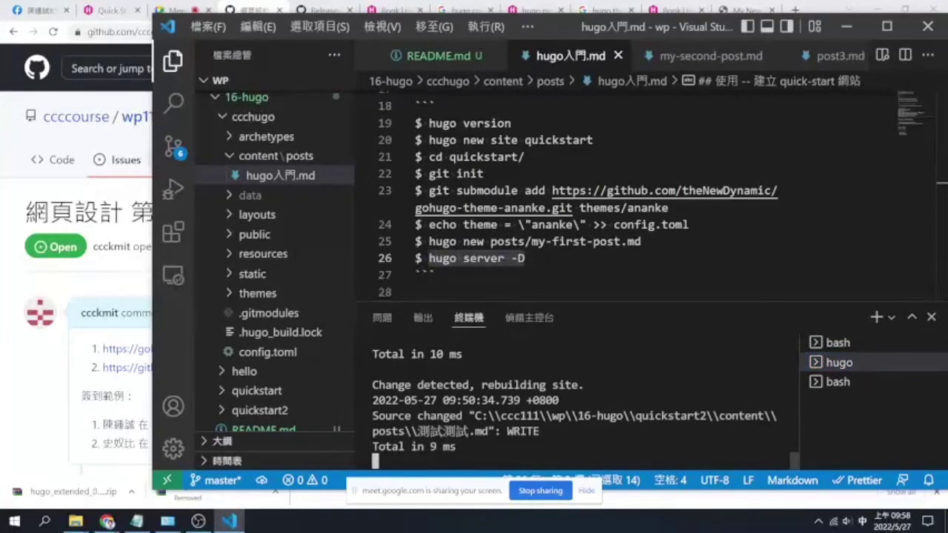
pyautogui.scroll(2, 578, 400)
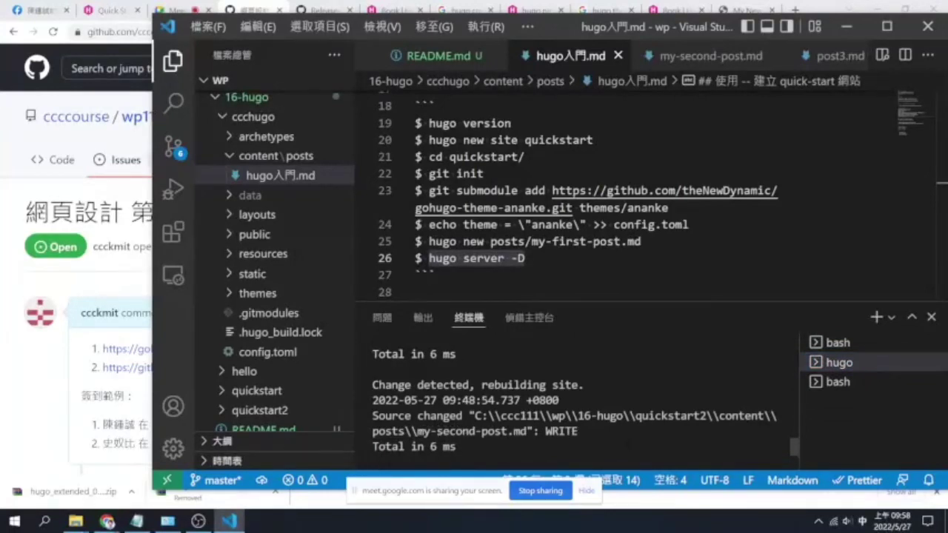
pyautogui.scroll(-2, 577, 400)
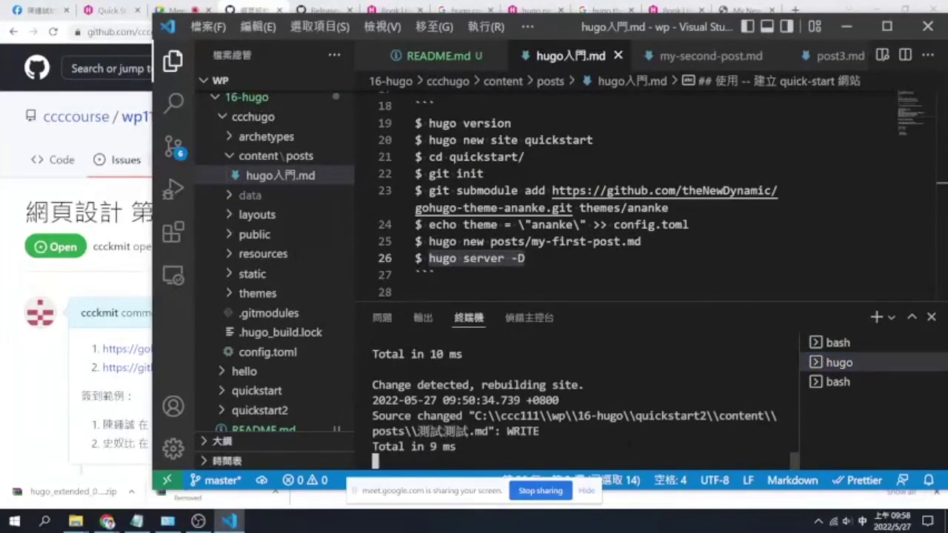
pyautogui.scroll(3, 577, 400)
pyautogui.scroll(-3, 578, 400)
pyautogui.hotkey('ctrl', 'c')
# Delete the two unused terminals and restart 'hugo server -D' on localhost:1313
pyautogui.click(837, 381)
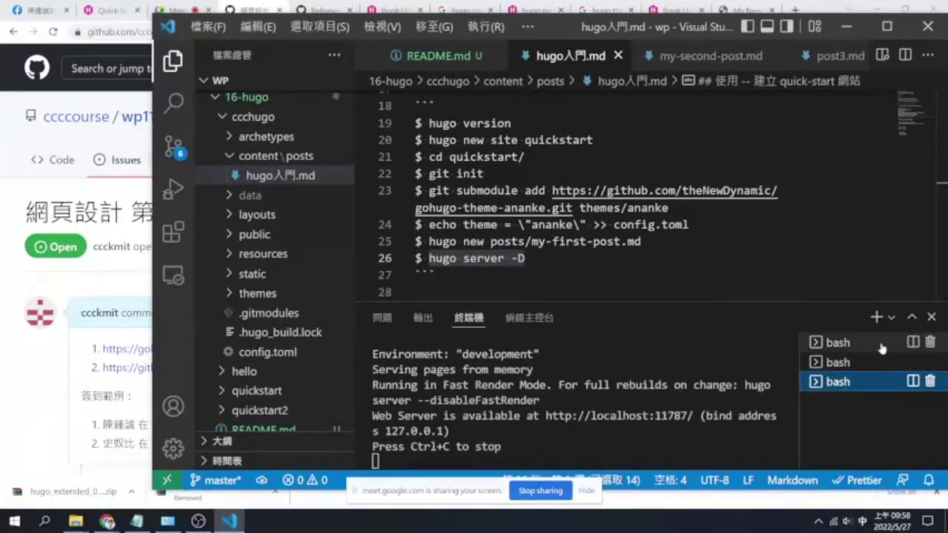
pyautogui.click(930, 342)
pyautogui.click(930, 342)
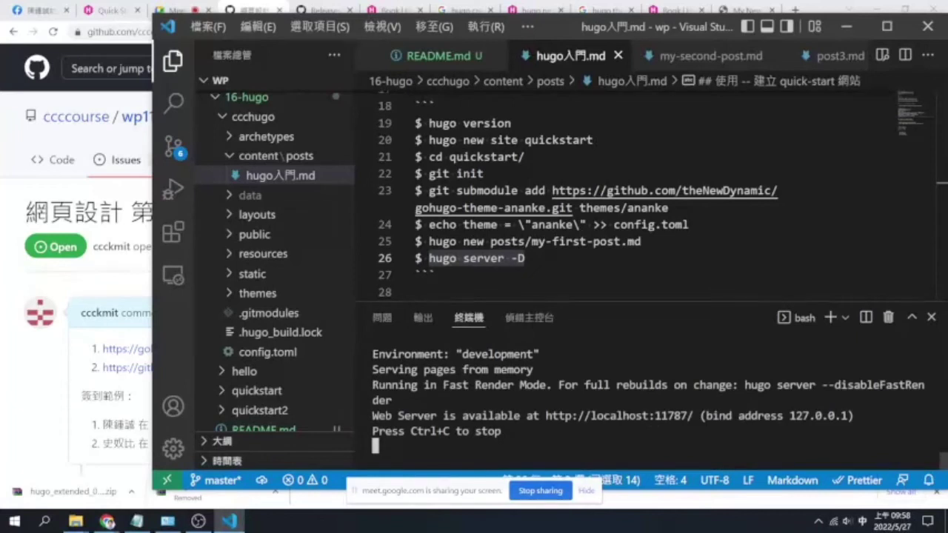
pyautogui.hotkey('ctrl', 'c')
pyautogui.press('Up')
pyautogui.press('Return')
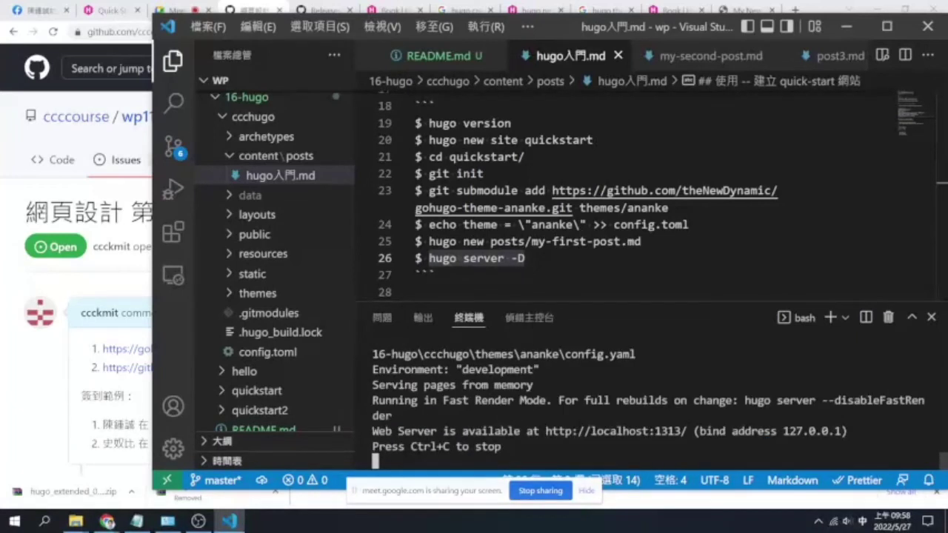
# Open localhost:1313 in Chrome and read through the full Hugo入門 post
pyautogui.keyDown('ctrl'); pyautogui.click(657, 436); pyautogui.keyUp('ctrl')
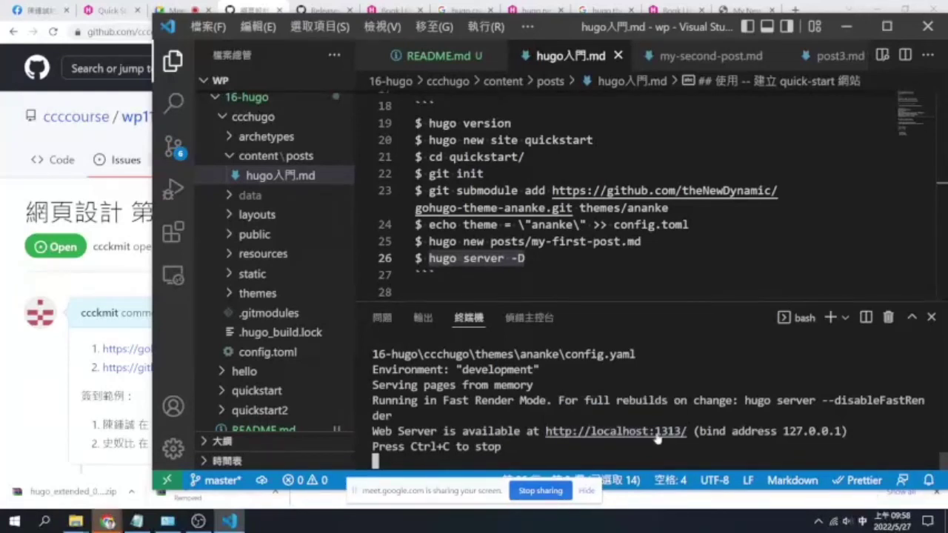
pyautogui.scroll(-3, 330, 262)
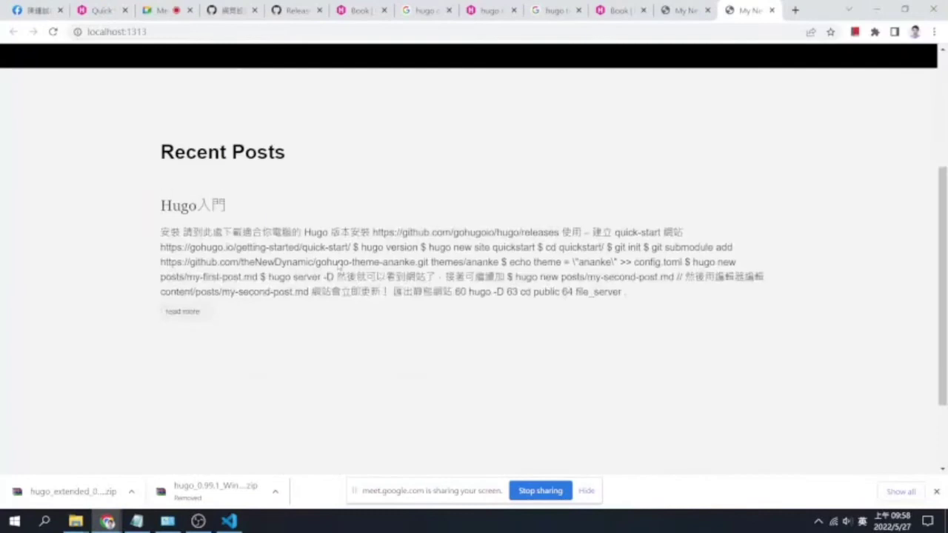
pyautogui.click(183, 311)
pyautogui.scroll(-4, 591, 274)
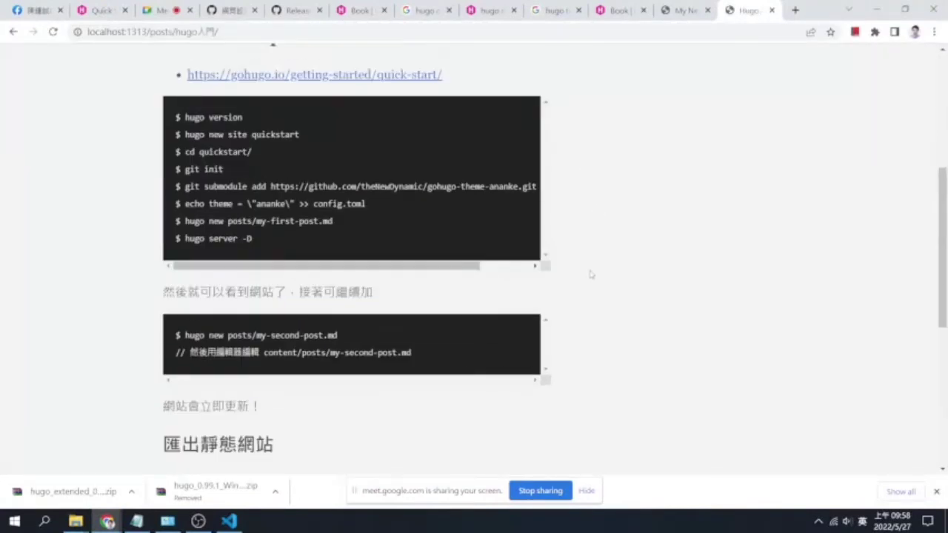
pyautogui.scroll(-5, 591, 274)
pyautogui.scroll(9, 590, 273)
pyautogui.scroll(-5, 591, 273)
pyautogui.scroll(7, 590, 269)
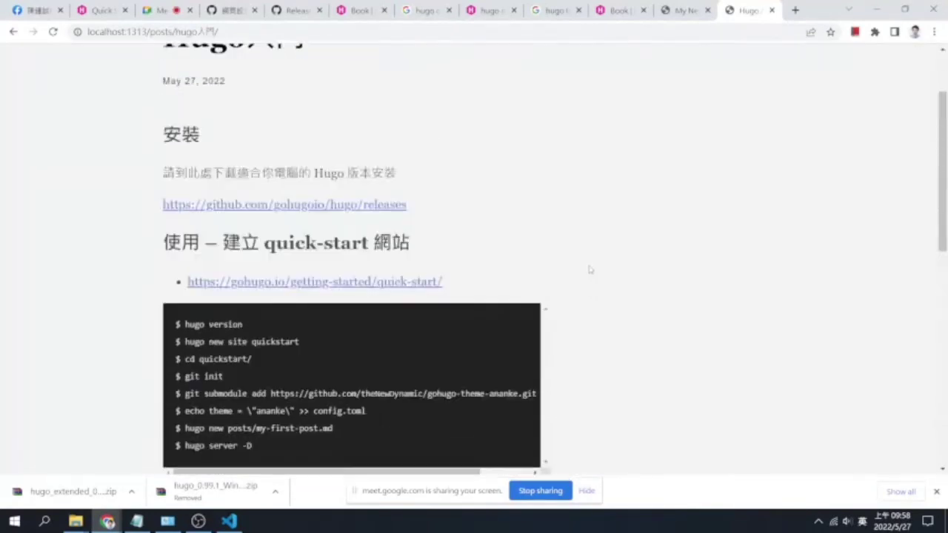
pyautogui.scroll(2, 591, 270)
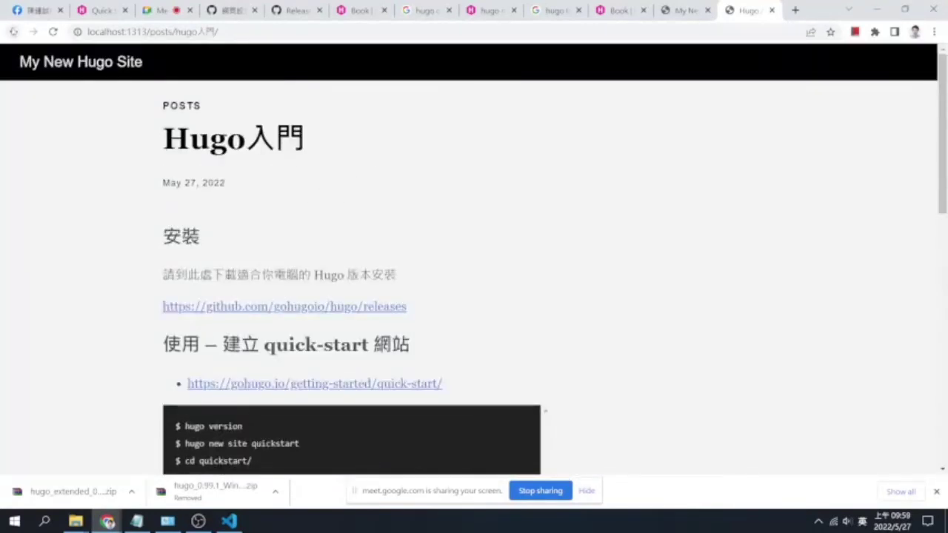
# Go back to the home page, forward to the post, then return to VS Code
pyautogui.click(13, 32)
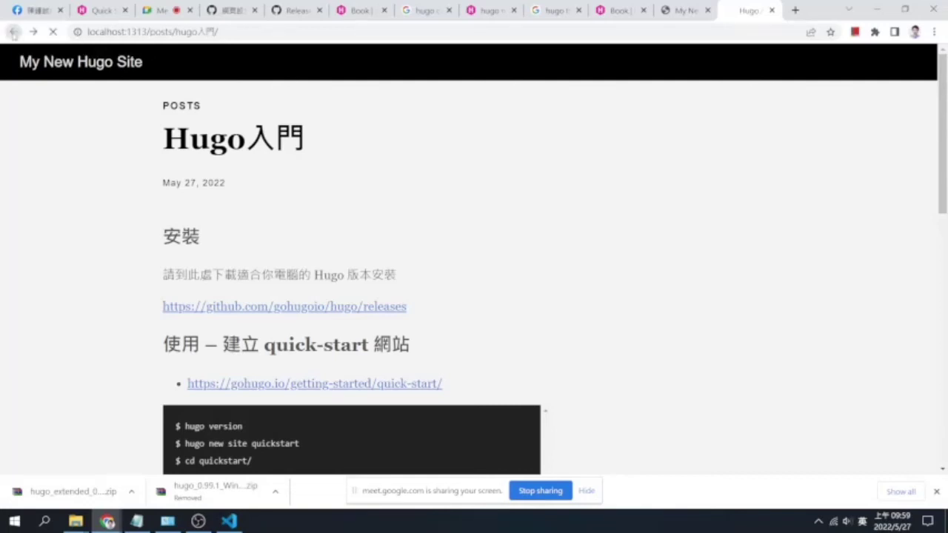
pyautogui.click(32, 32)
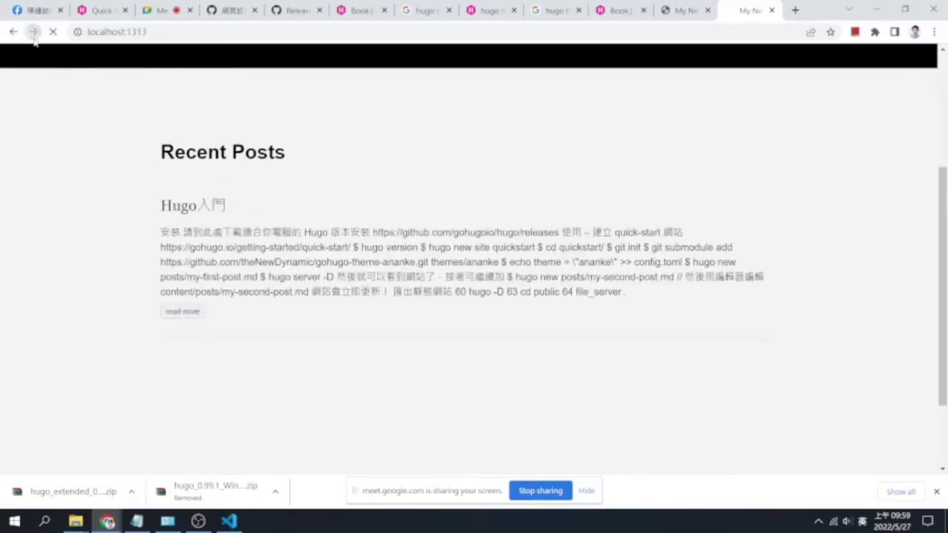
pyautogui.click(229, 521)
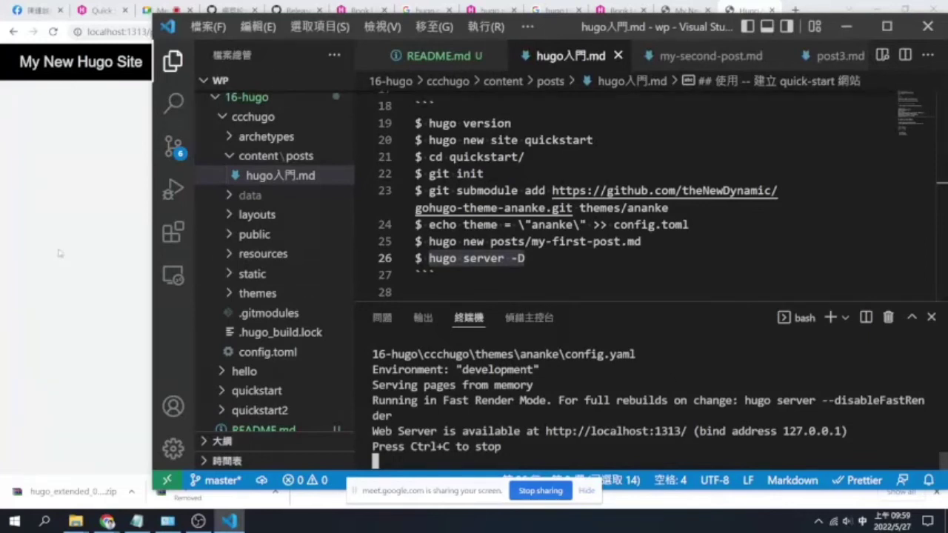
# Open a new integrated terminal in the ccchugo folder from the Explorer
pyautogui.click(231, 521)
pyautogui.click(231, 521)
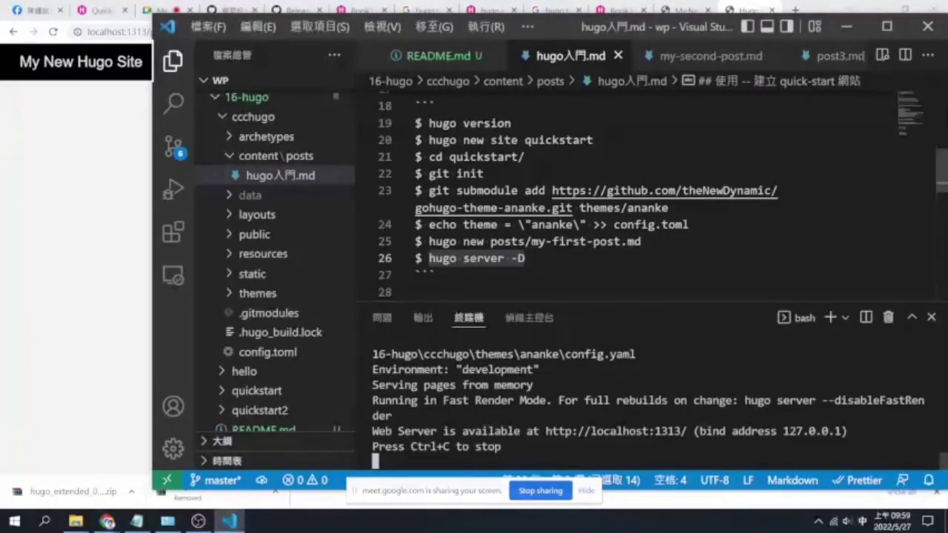
pyautogui.scroll(-1, 592, 200)
pyautogui.scroll(-1, 593, 200)
pyautogui.click(649, 247)
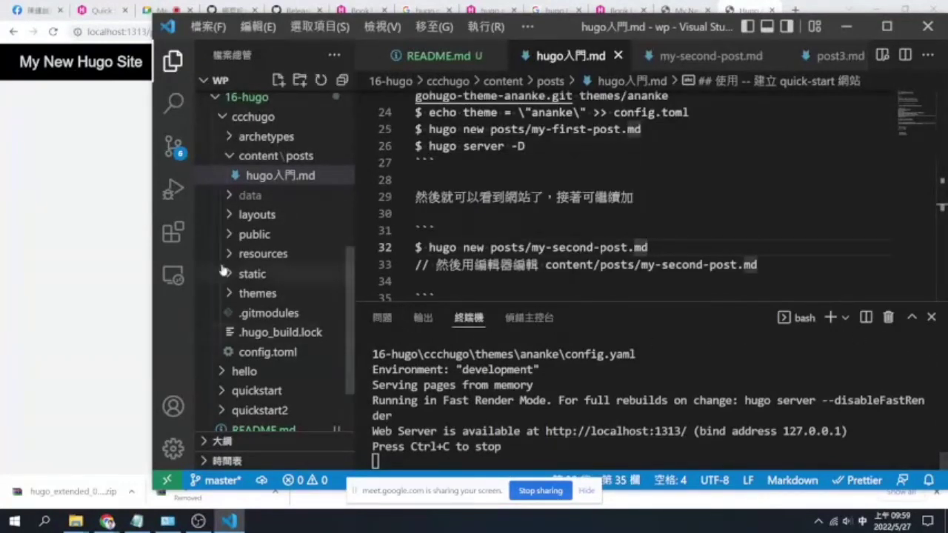
pyautogui.scroll(-1, 274, 393)
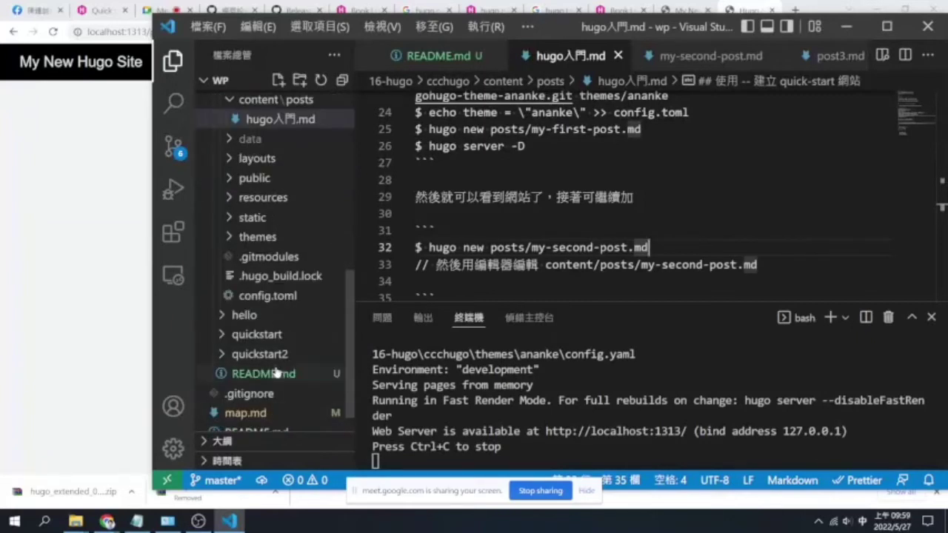
pyautogui.rightClick(273, 275)
pyautogui.click(391, 224)
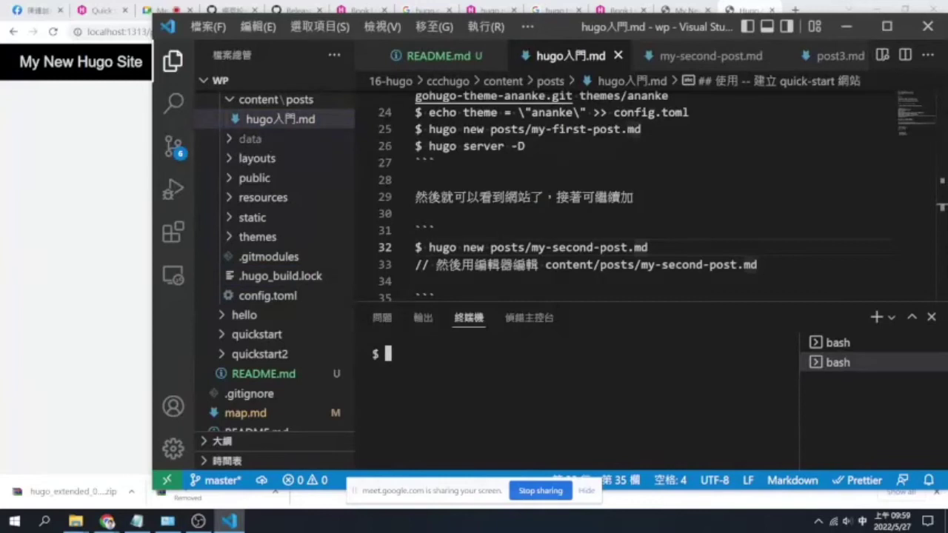
# Paste the 'hugo new posts/my-second-post.md' command into the terminal, trimmed back to 'posts/'
pyautogui.moveTo(648, 247); pyautogui.dragTo(429, 248)
pyautogui.hotkey('ctrl', 'c')
pyautogui.hotkey('ctrl', '`')
pyautogui.hotkey('ctrl', 'v')
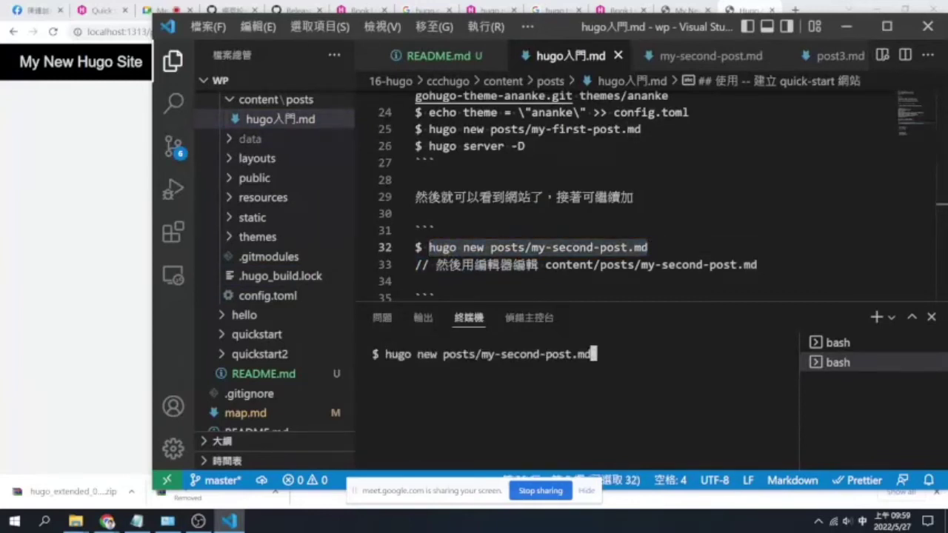
pyautogui.press('BackSpace')
pyautogui.press('BackSpace')
pyautogui.press('BackSpace')
pyautogui.press('BackSpace')
pyautogui.press('BackSpace')
pyautogui.press('BackSpace')
pyautogui.press('BackSpace')
pyautogui.press('BackSpace')
pyautogui.press('BackSpace')
pyautogui.press('BackSpace')
pyautogui.press('BackSpace')
pyautogui.press('BackSpace')
pyautogui.press('BackSpace')
pyautogui.press('BackSpace')
pyautogui.press('BackSpace')
pyautogui.press('BackSpace')
pyautogui.press('BackSpace')
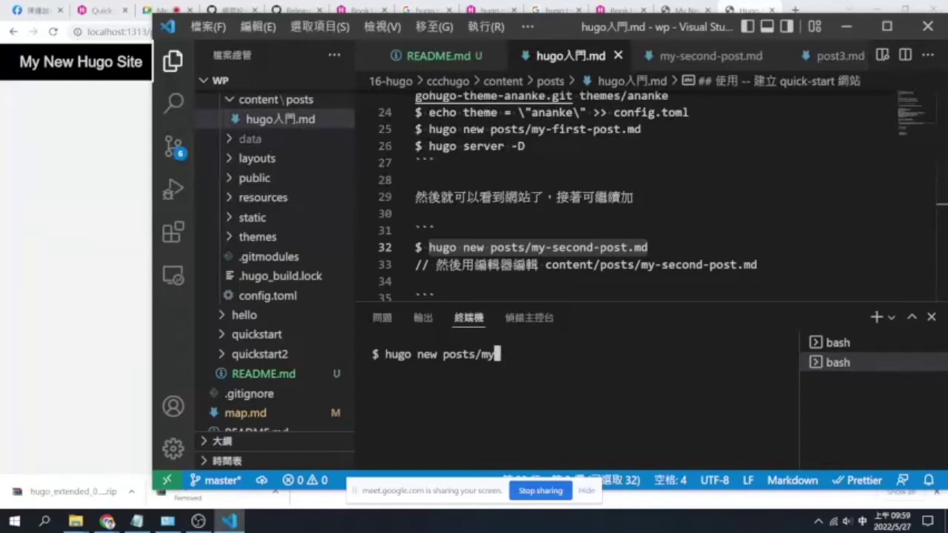
# Complete the file name as 'hugo上github.md' and run it to create the post
pyautogui.write('hugo')
pyautogui.press('shift')
pyautogui.write('匯出')
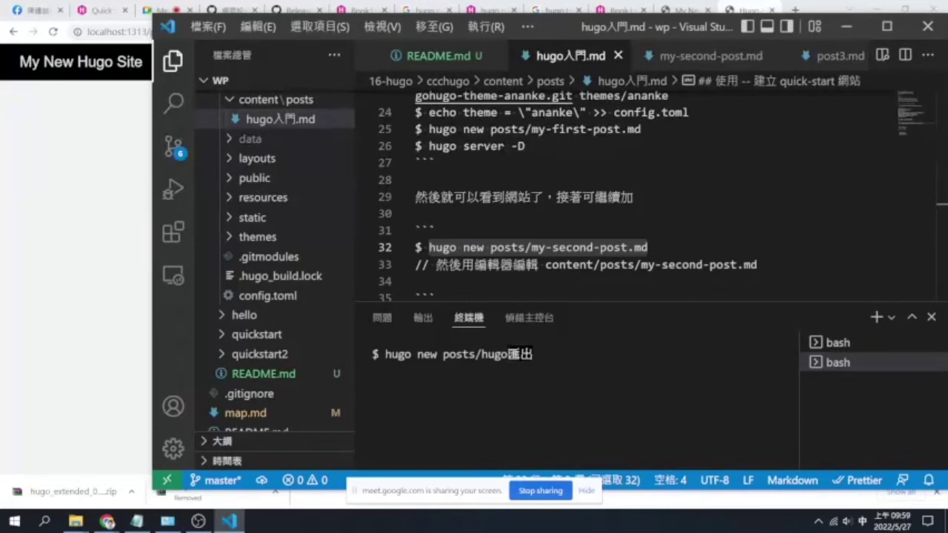
pyautogui.press('BackSpace')
pyautogui.press('BackSpace')
pyautogui.write('上')
pyautogui.press('shift')
pyautogui.write('github')
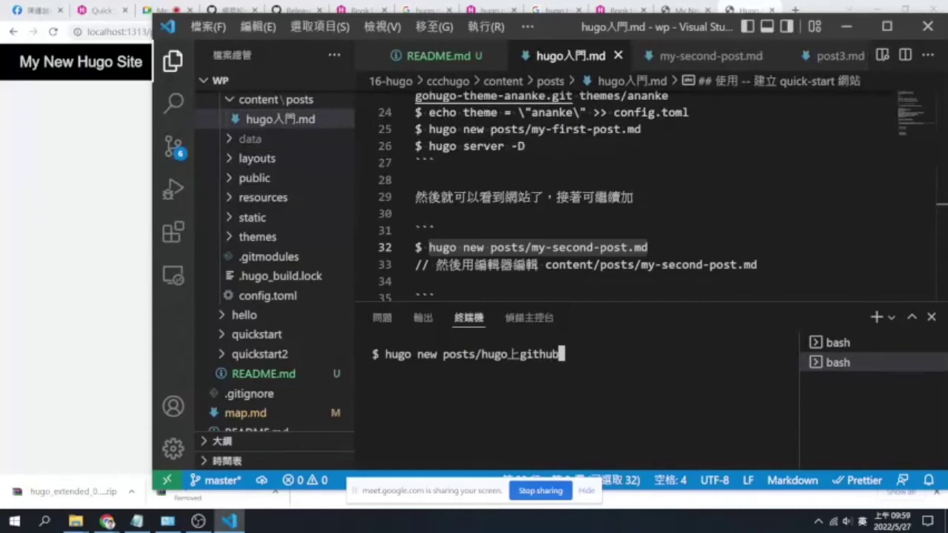
pyautogui.press('Left')
pyautogui.press('Left')
pyautogui.press('Left')
pyautogui.press('Left')
pyautogui.press('Left')
pyautogui.press('Right')
pyautogui.press('Right')
pyautogui.press('Right')
pyautogui.press('Right')
pyautogui.press('Right')
pyautogui.write('.md')
pyautogui.press('Return')
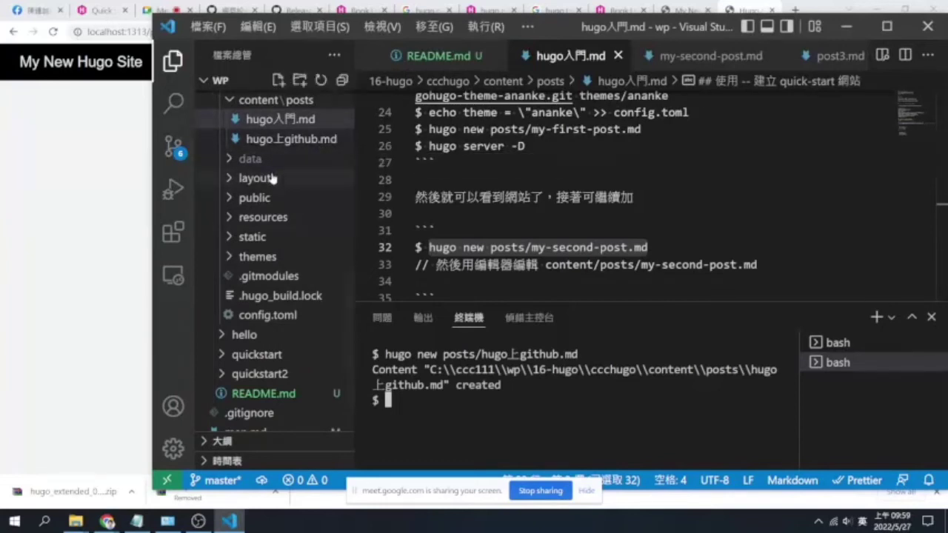
# In hugo上github.md, write a '# 設定 github pages' heading followed by an empty '##' line
pyautogui.click(279, 141)
pyautogui.click(416, 200)
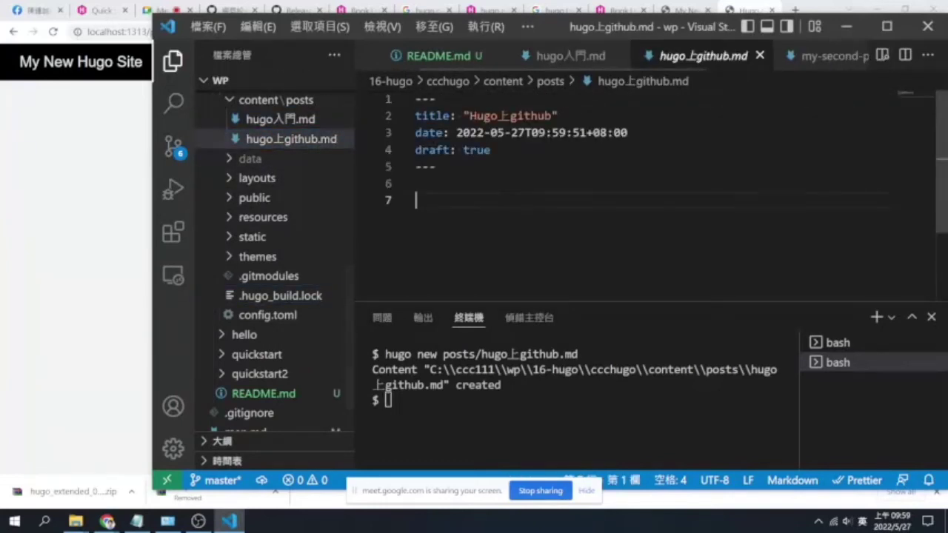
pyautogui.write('#')
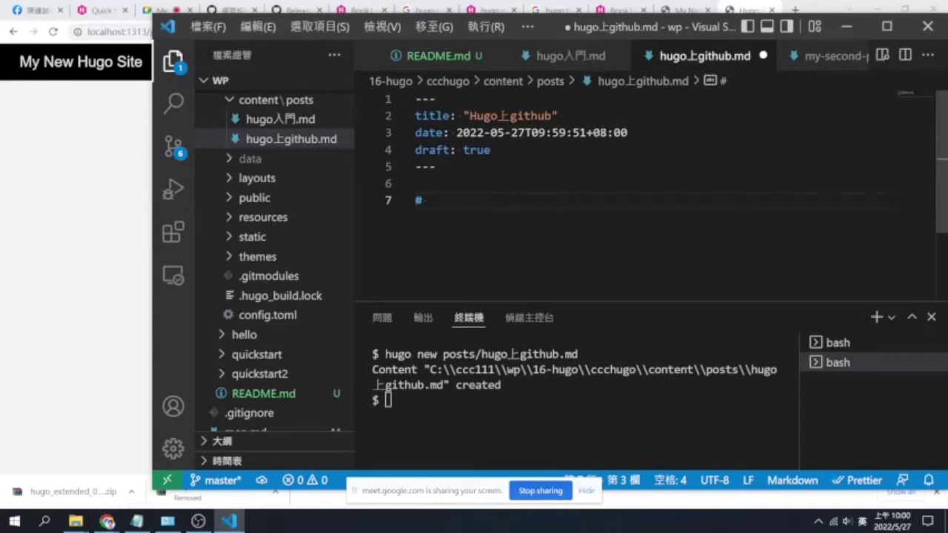
pyautogui.write('ㄕㄜˋㄉ')
pyautogui.press('Return')
pyautogui.write('github')
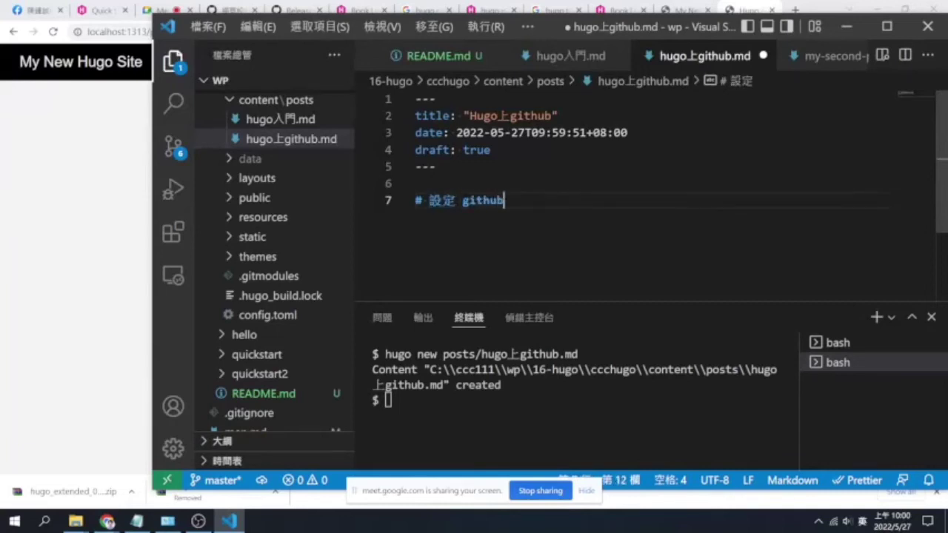
pyautogui.write(' pages')
pyautogui.press('Return')
pyautogui.press('Return')
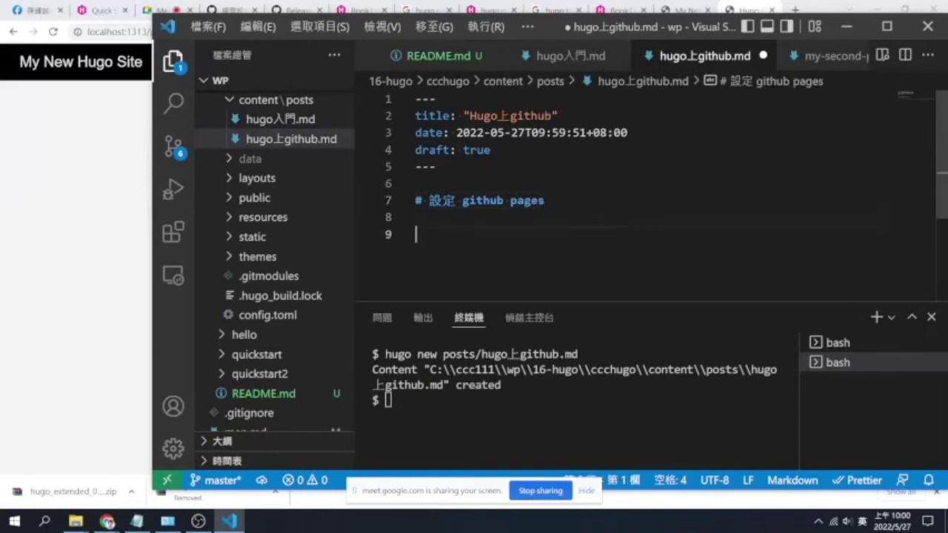
pyautogui.write('##')
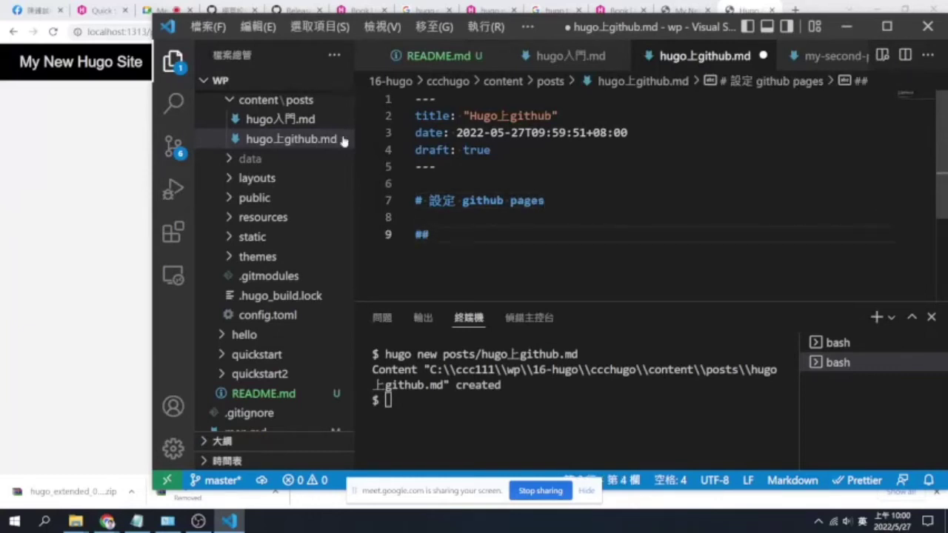
# Copy the 匯出靜態網站 section from hugo入門.md into hugo上github.md and save
pyautogui.click(280, 119)
pyautogui.scroll(-2, 629, 196)
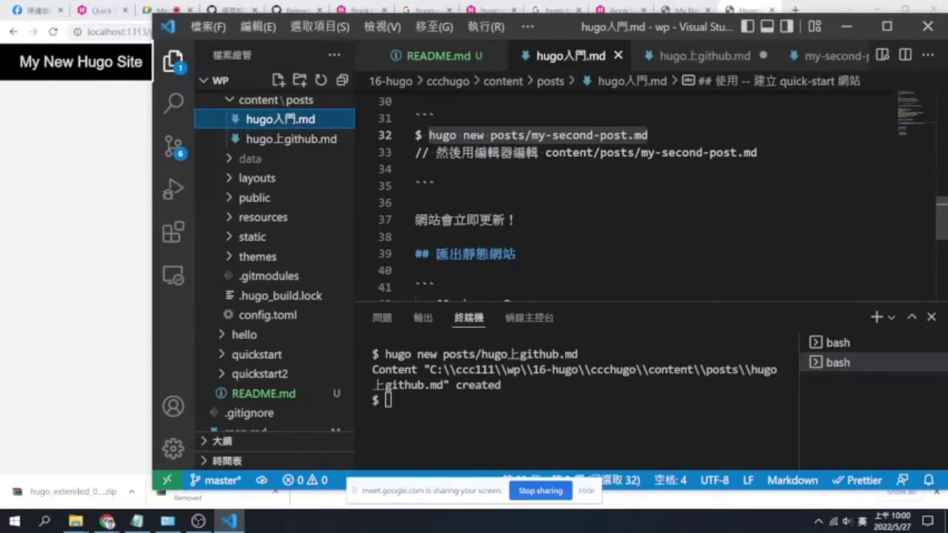
pyautogui.scroll(-2, 629, 196)
pyautogui.moveTo(443, 241); pyautogui.dragTo(415, 141)
pyautogui.hotkey('ctrl', 'c')
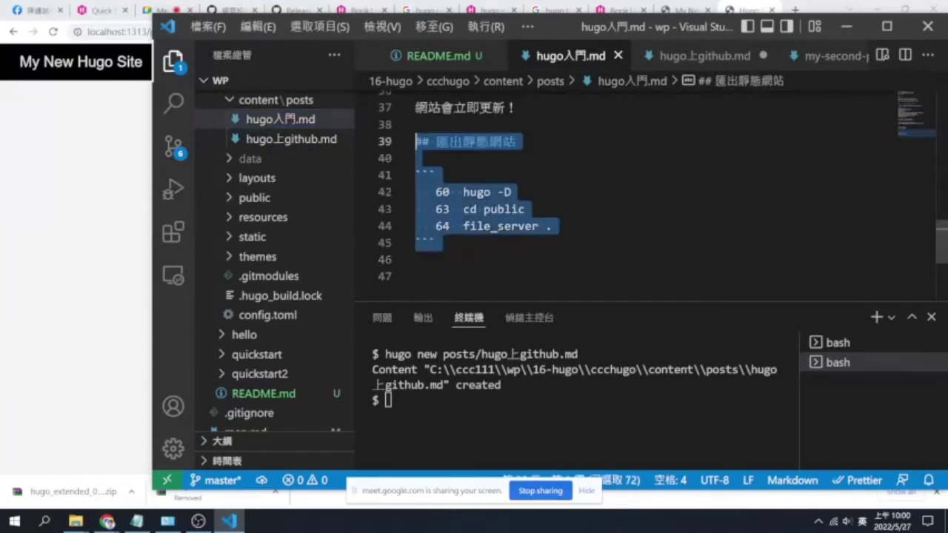
pyautogui.click(302, 140)
pyautogui.press('Return')
pyautogui.press('Return')
pyautogui.hotkey('ctrl', 'v')
pyautogui.hotkey('ctrl', 's')
# Delete the empty '##' heading marker and its blank line, then save
pyautogui.scroll(2, 630, 193)
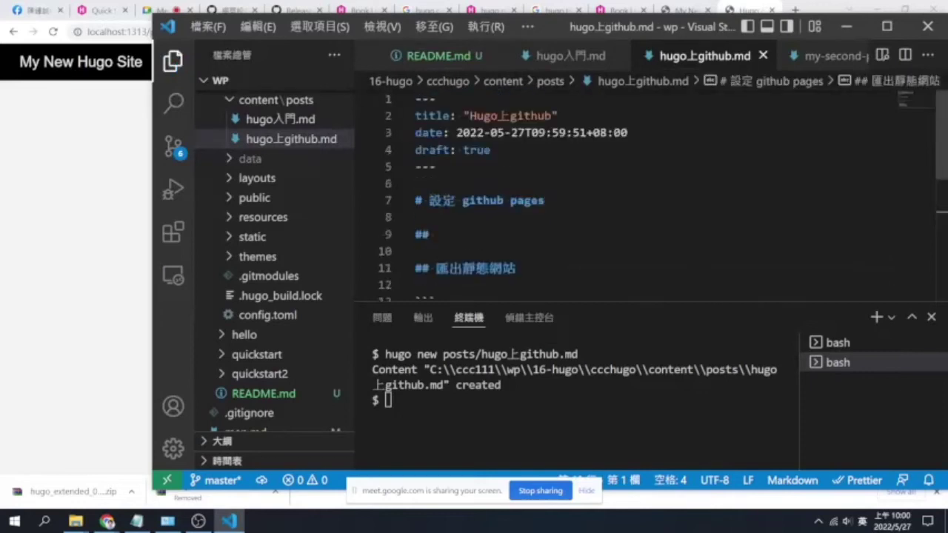
pyautogui.click(416, 252)
pyautogui.moveTo(443, 236); pyautogui.dragTo(414, 237)
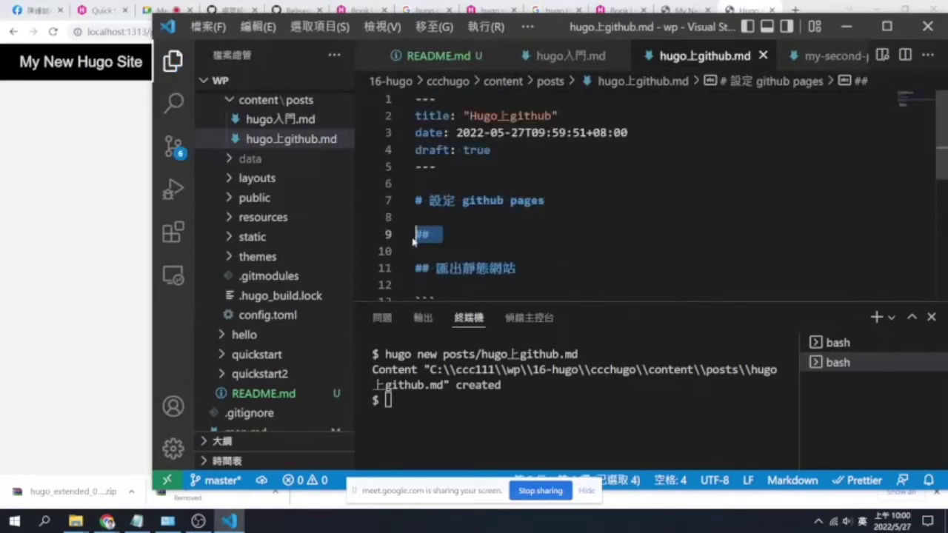
pyautogui.press('BackSpace')
pyautogui.press('BackSpace')
pyautogui.press('Delete')
pyautogui.hotkey('ctrl', 's')
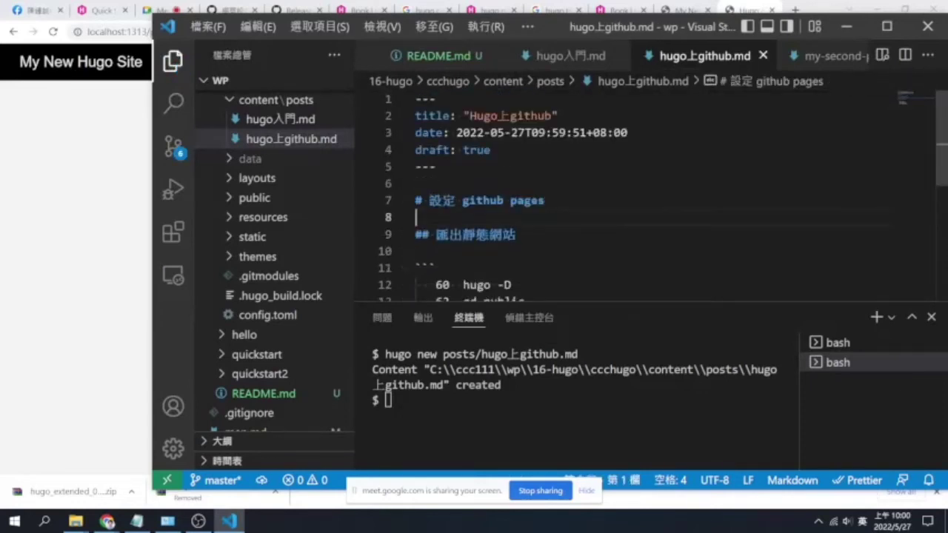
# Move the heading below the code block, rename it '設定 github pages', and save
pyautogui.scroll(-1, 445, 192)
pyautogui.moveTo(516, 178); pyautogui.dragTo(415, 178)
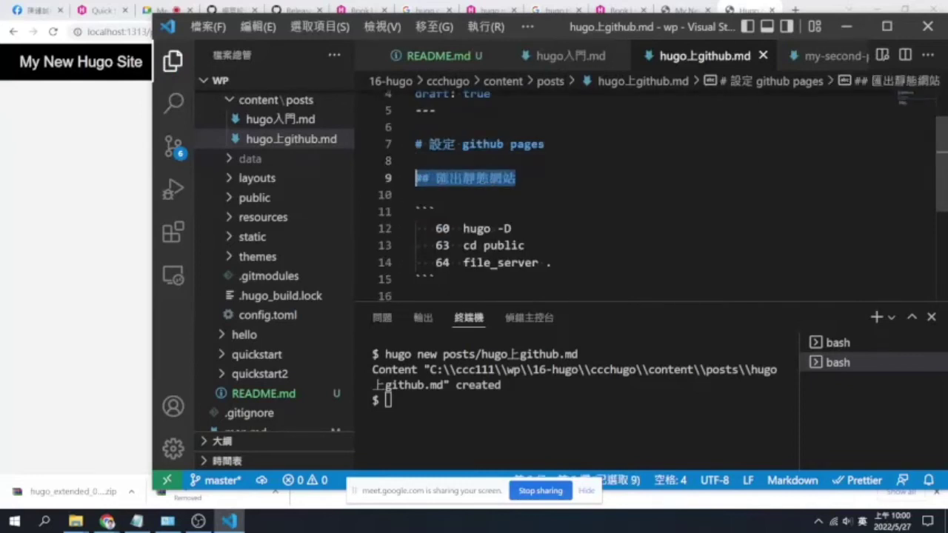
pyautogui.hotkey('ctrl', 'x')
pyautogui.scroll(-3, 519, 193)
pyautogui.click(444, 184)
pyautogui.press('Return')
pyautogui.hotkey('ctrl', 'v')
pyautogui.press('Left')
pyautogui.press('Left')
pyautogui.press('Left')
pyautogui.press('Left')
pyautogui.press('Left')
pyautogui.press('Left')
pyautogui.press('Delete')
pyautogui.press('Delete')
pyautogui.press('Delete')
pyautogui.press('Delete')
pyautogui.press('Delete')
pyautogui.press('Delete')
pyautogui.write('設定')
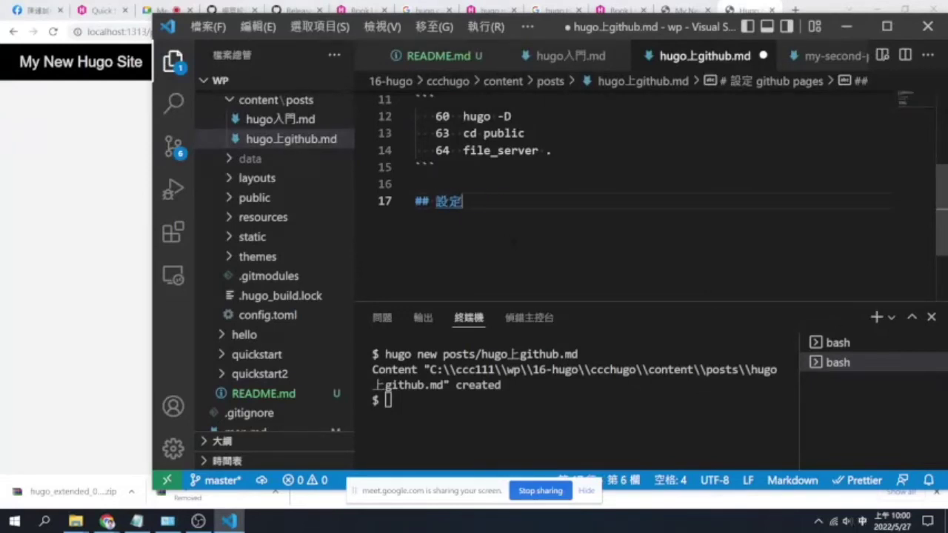
pyautogui.write(' github')
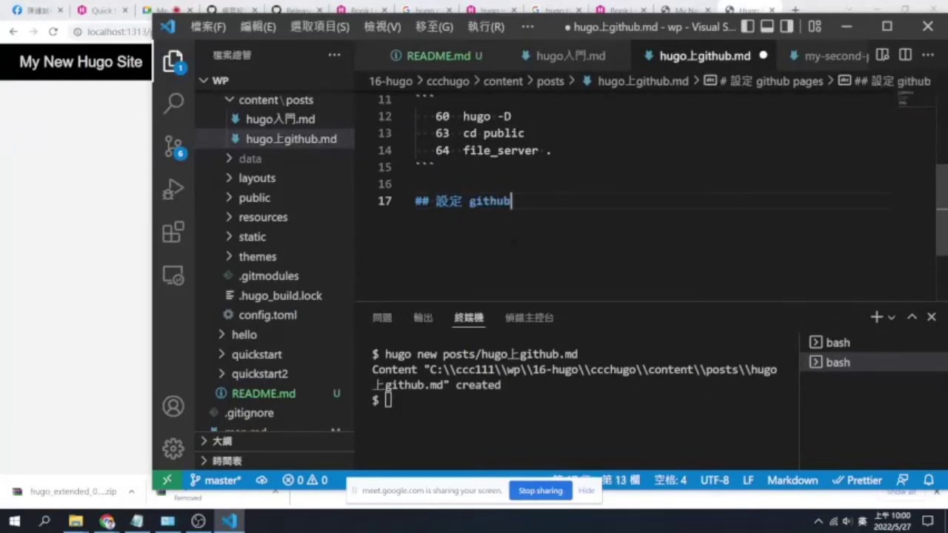
pyautogui.write(' pages')
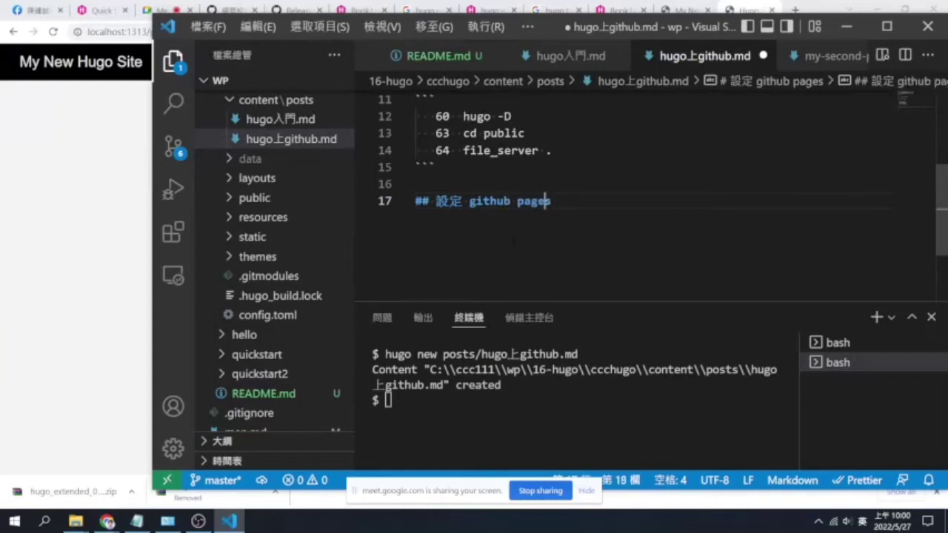
pyautogui.press('Home')
pyautogui.press('Right')
pyautogui.press('Right')
pyautogui.hotkey('ctrl', 's')
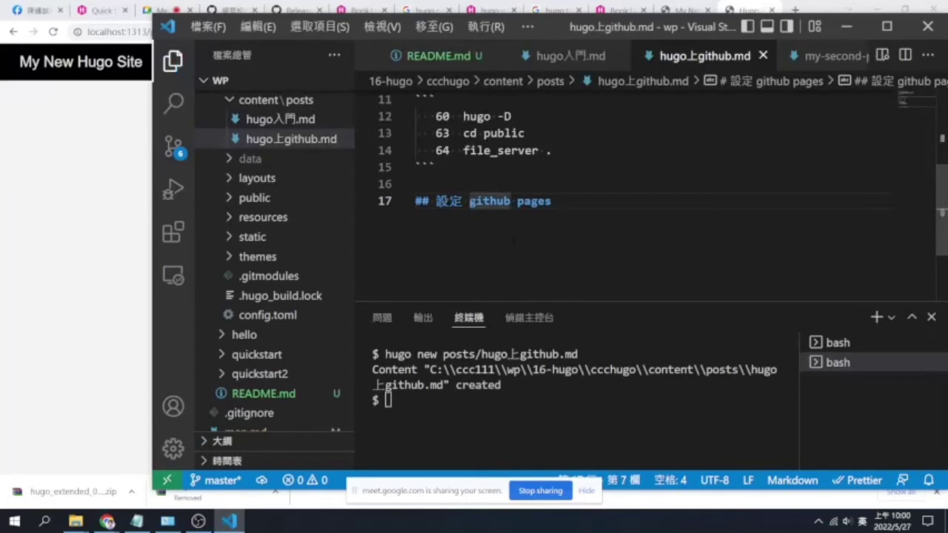
# Add a blank line after the 設定 github pages heading and save the post
pyautogui.hotkey('ctrl', '`')
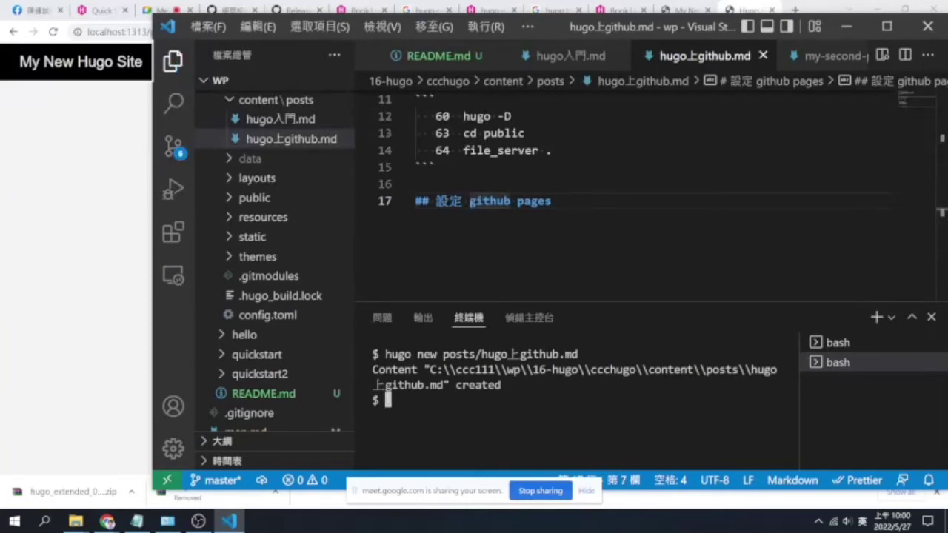
pyautogui.hotkey('ctrl', '1')
pyautogui.press('End')
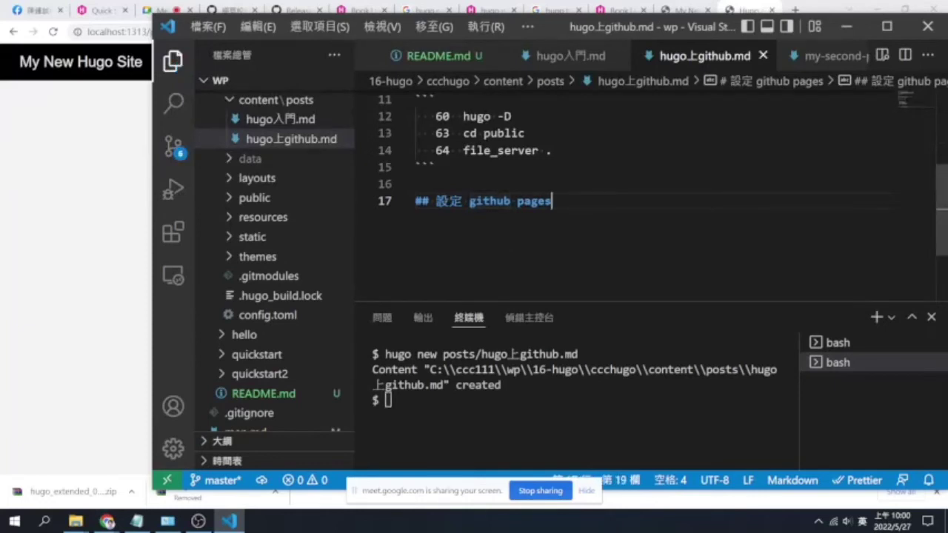
pyautogui.press('Return')
pyautogui.press('Return')
pyautogui.hotkey('ctrl', 's')
pyautogui.hotkey('ctrl', '`')
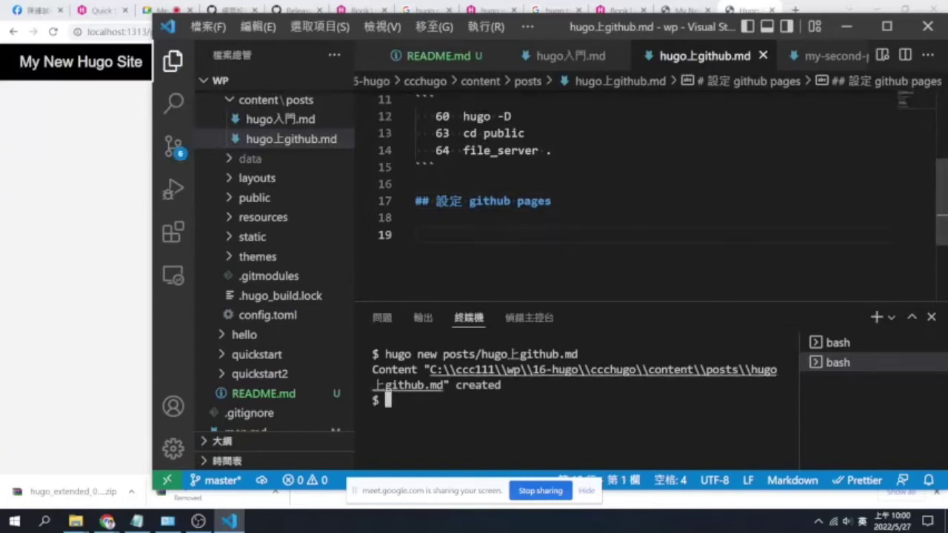
# Check the working folder with pwd, then run the copied 'hugo -D' build in the terminal
pyautogui.scroll(1, 637, 192)
pyautogui.moveTo(511, 173); pyautogui.dragTo(463, 173)
pyautogui.click(387, 400)
pyautogui.write('pwd')
pyautogui.press('Return')
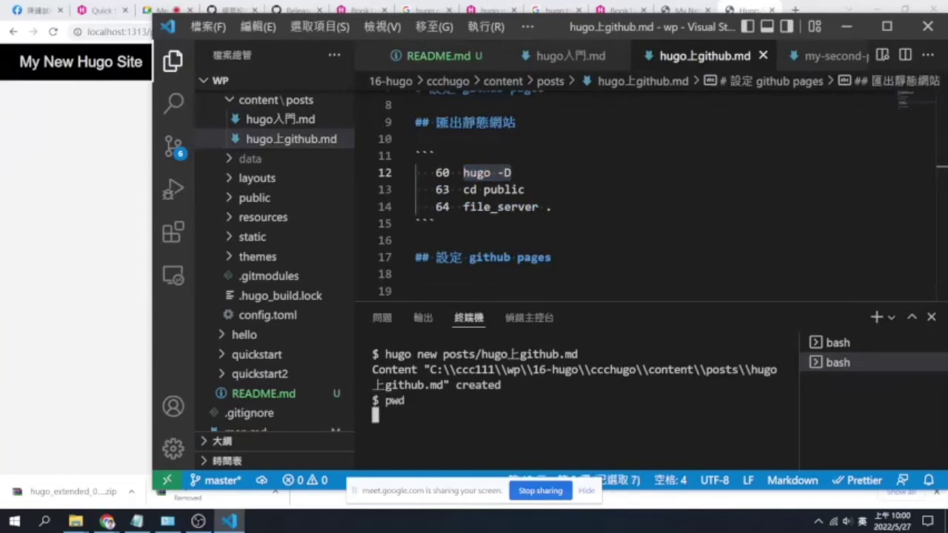
pyautogui.hotkey('ctrl', 'v')
pyautogui.press('Return')
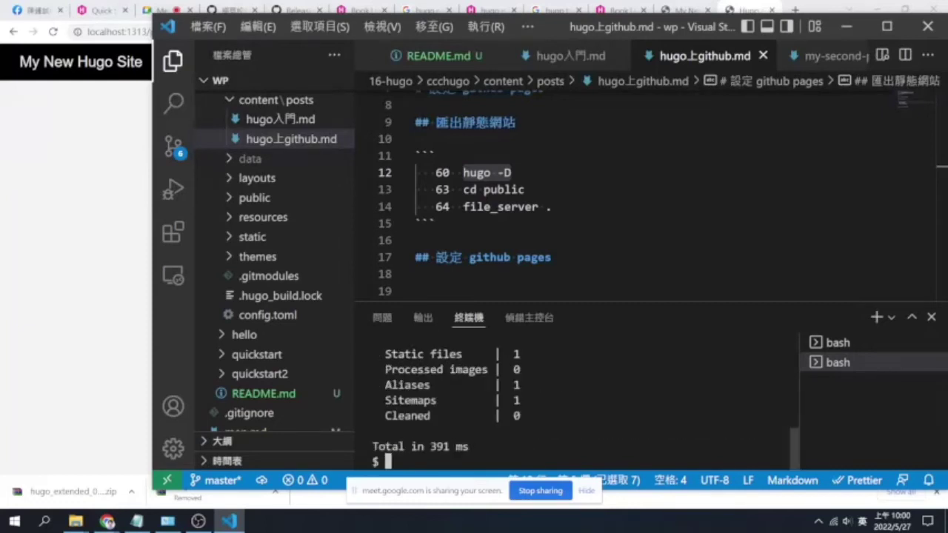
# Expand public/posts and open the generated index.html for hugo入門 and hugo上github
pyautogui.click(321, 201)
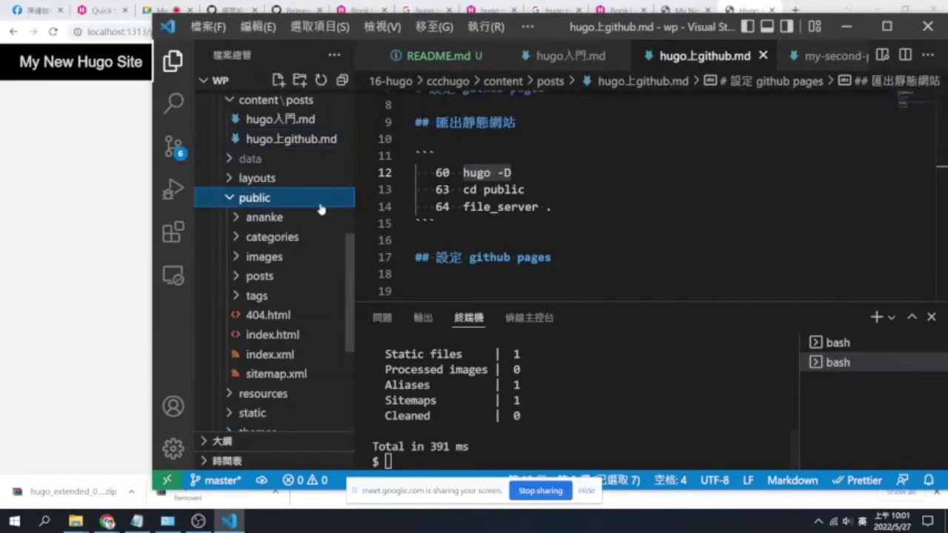
pyautogui.click(310, 278)
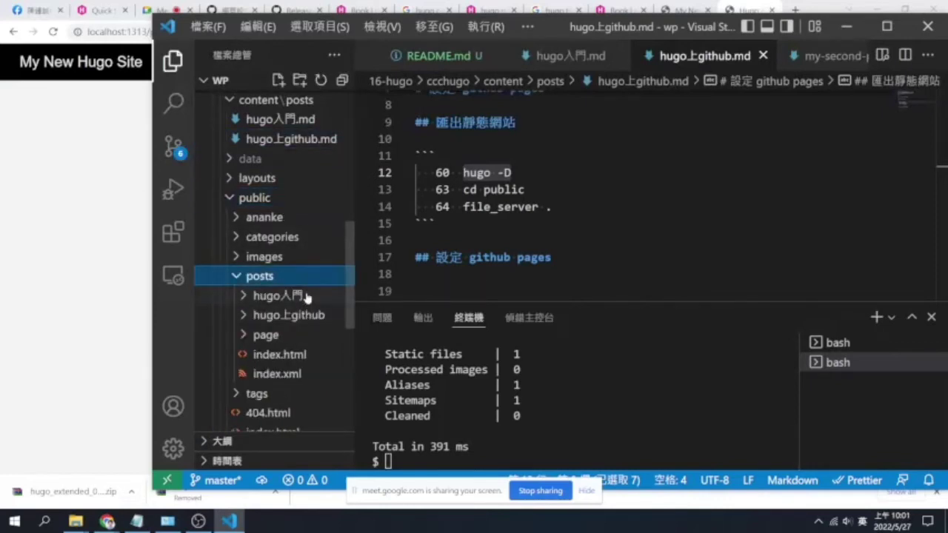
pyautogui.click(306, 296)
pyautogui.click(311, 317)
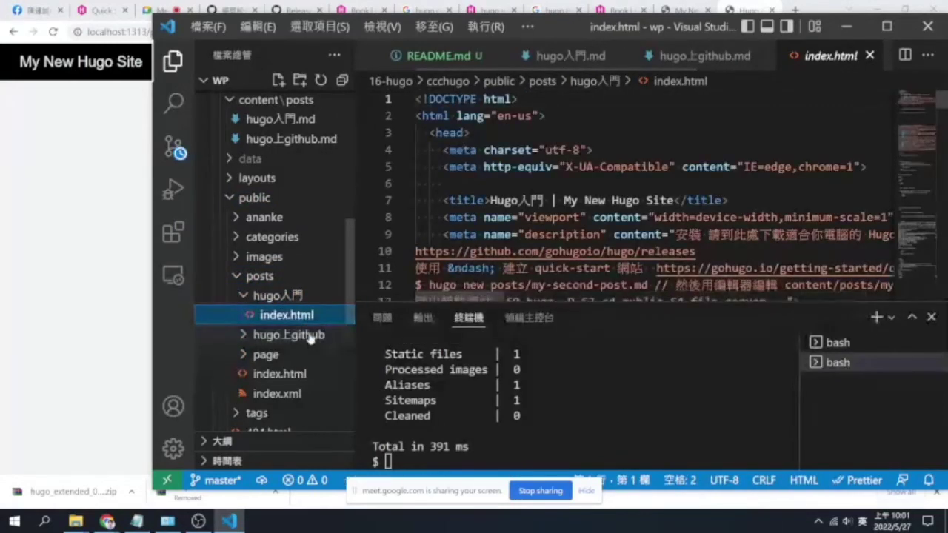
pyautogui.click(308, 335)
pyautogui.click(309, 356)
pyautogui.scroll(-1, 311, 359)
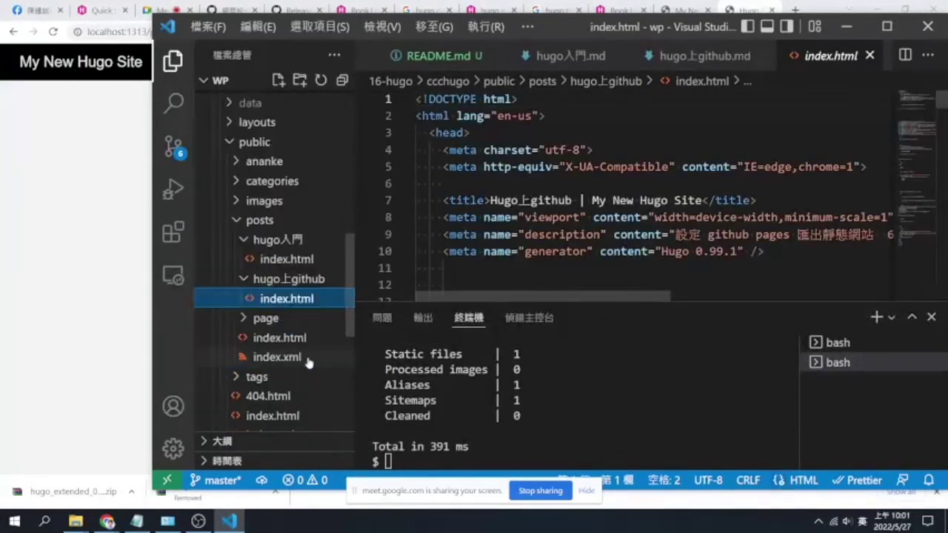
pyautogui.click(386, 461)
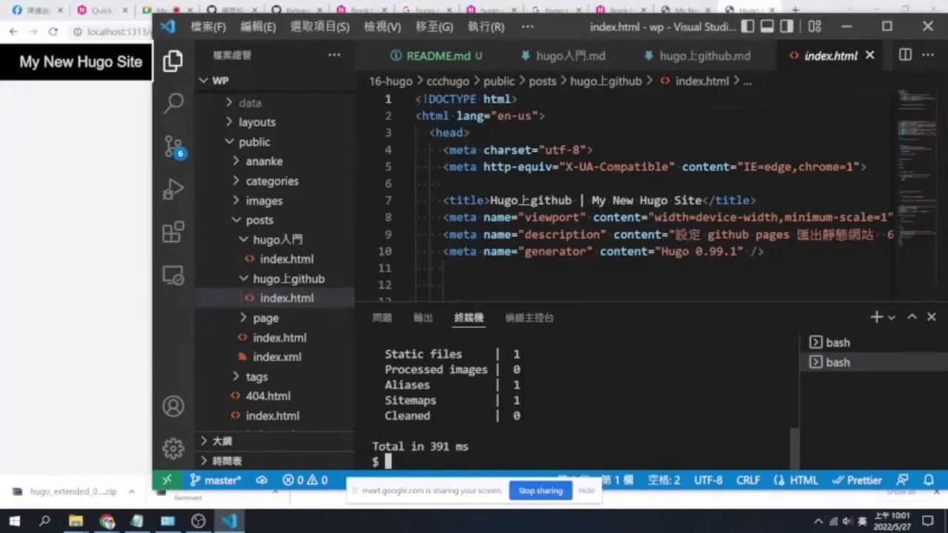
pyautogui.write('file')
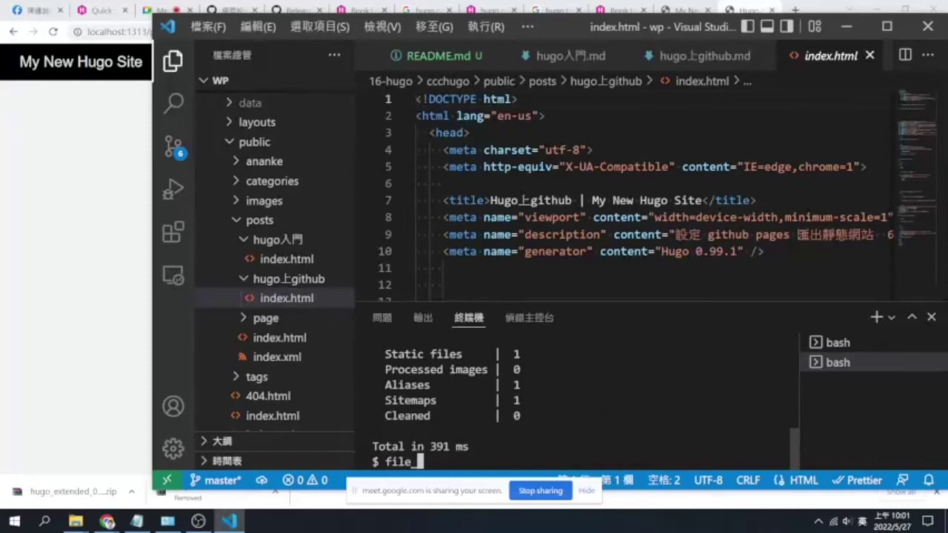
# Open an integrated terminal in the public folder and run 'file_server .'
pyautogui.press('BackSpace')
pyautogui.press('BackSpace')
pyautogui.press('BackSpace')
pyautogui.press('BackSpace')
pyautogui.press('BackSpace')
pyautogui.rightClick(299, 297)
pyautogui.rightClick(291, 339)
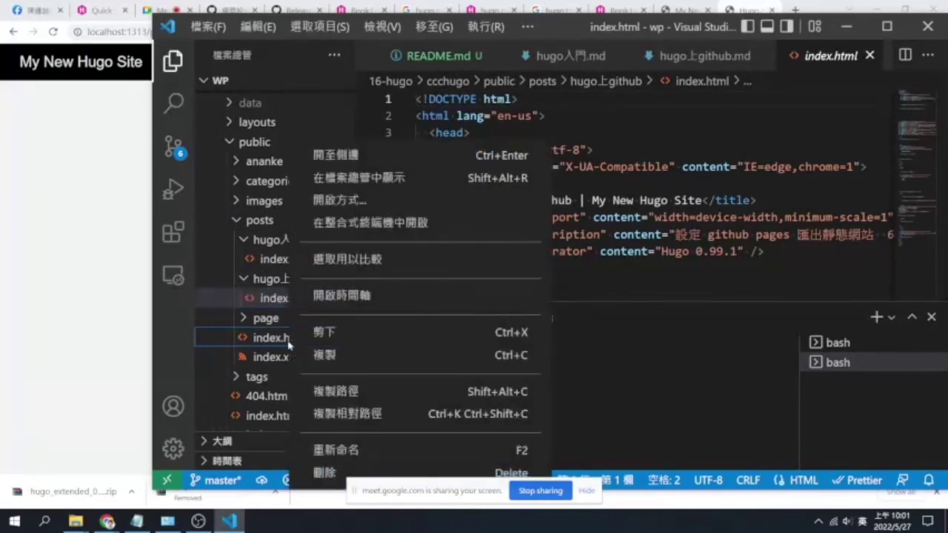
pyautogui.click(374, 223)
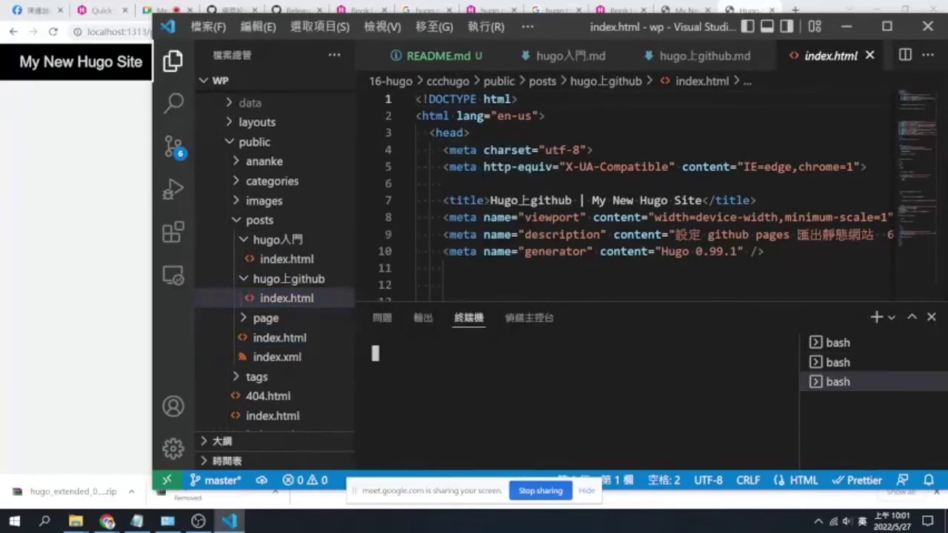
pyautogui.click(239, 223)
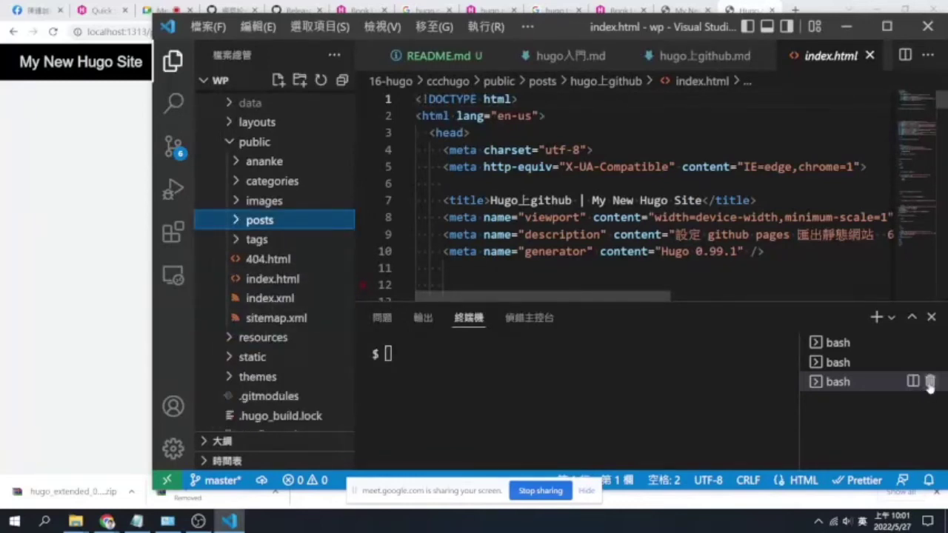
pyautogui.click(930, 381)
pyautogui.rightClick(265, 296)
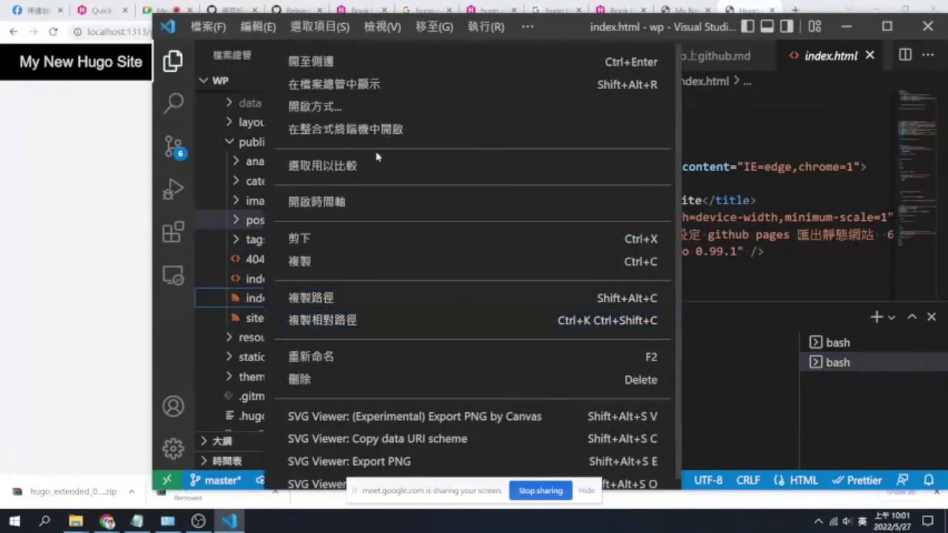
pyautogui.click(318, 126)
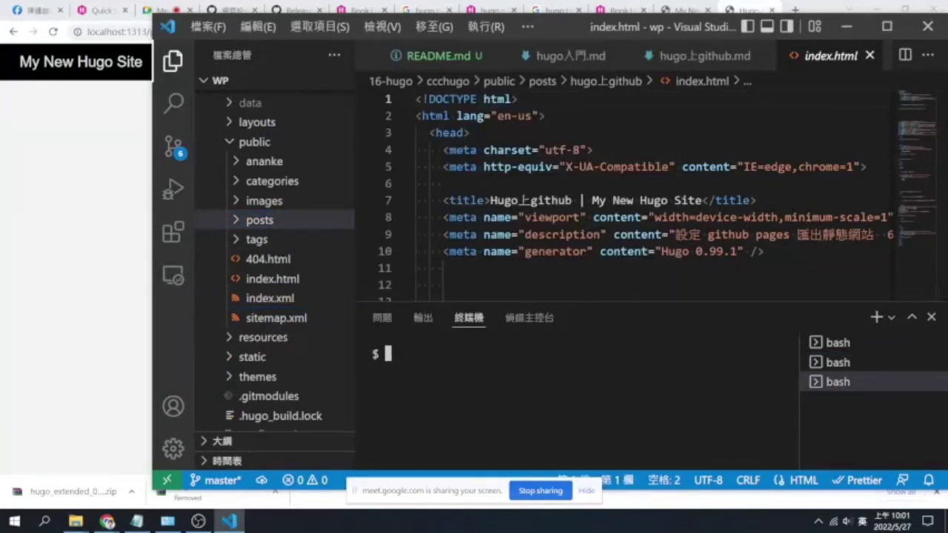
pyautogui.write('file_server .')
pyautogui.press('Return')
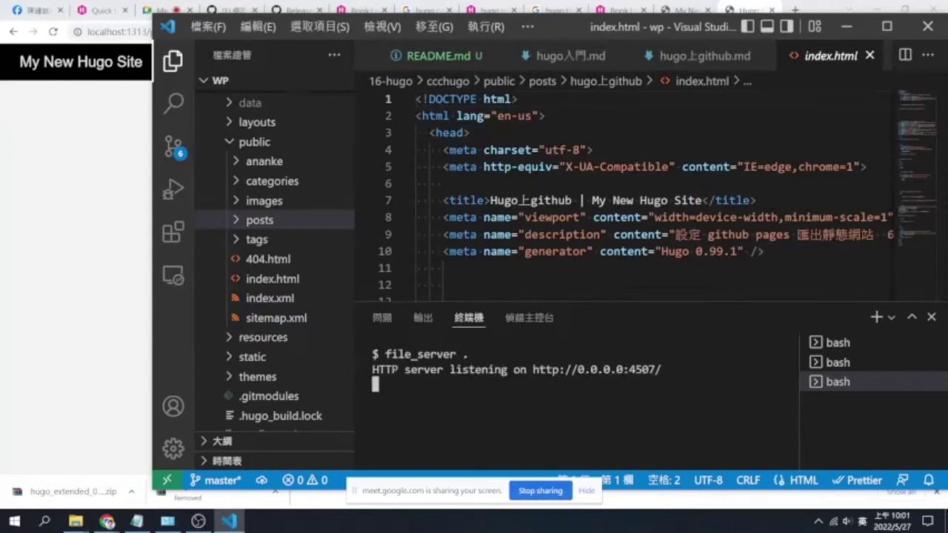
# Open the server link in Chrome and reload the site at localhost:4507
pyautogui.keyDown('ctrl'); pyautogui.click(596, 369); pyautogui.keyUp('ctrl')
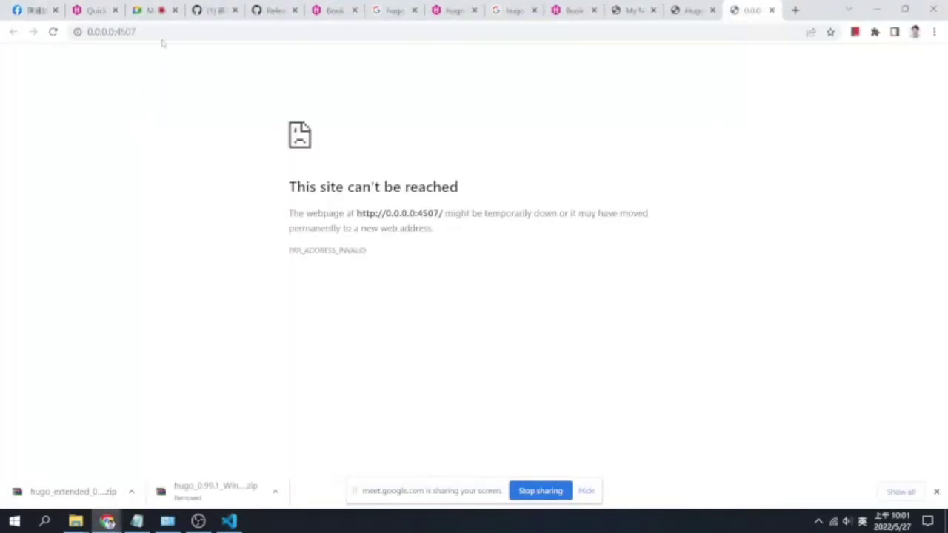
pyautogui.click(179, 31)
pyautogui.press('Home')
pyautogui.press('Delete')
pyautogui.press('Delete')
pyautogui.press('Delete')
pyautogui.press('Delete')
pyautogui.press('Delete')
pyautogui.press('Delete')
pyautogui.press('Delete')
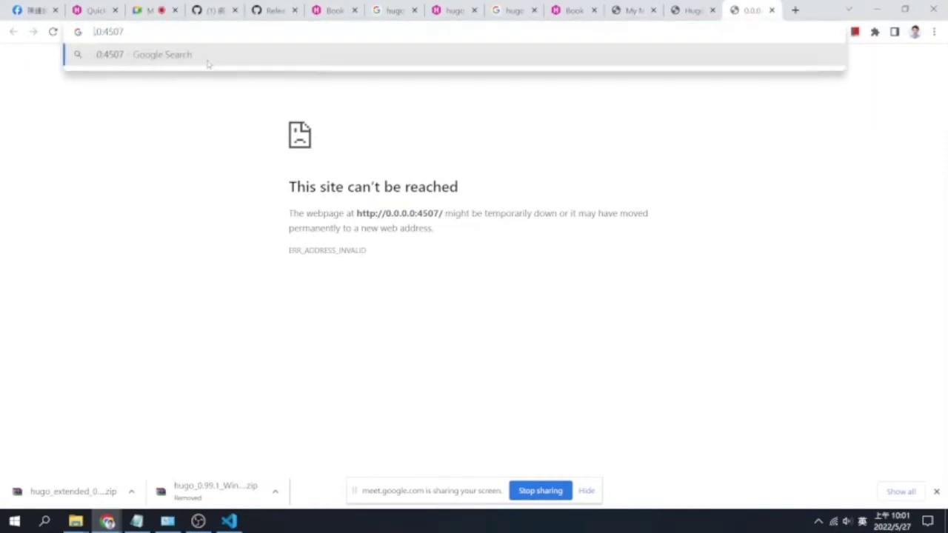
pyautogui.write('localhost')
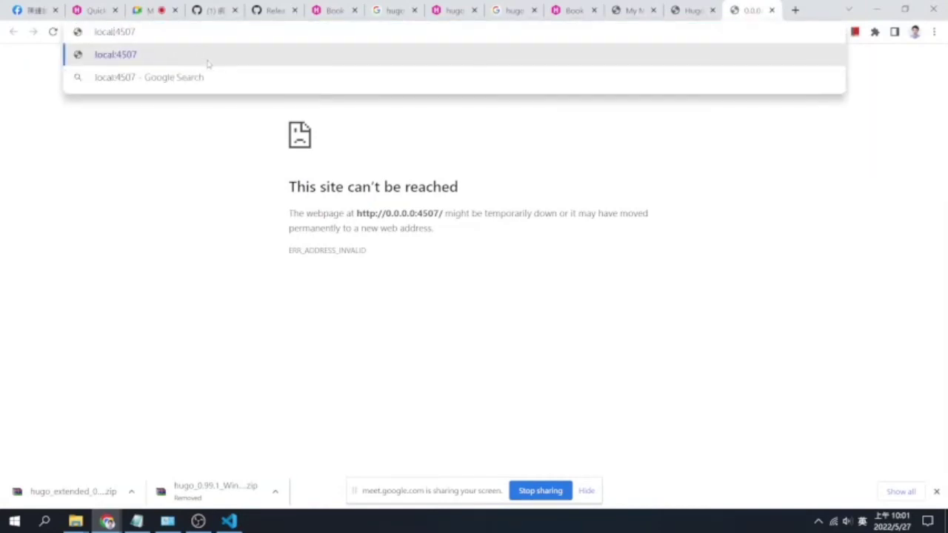
pyautogui.press('Return')
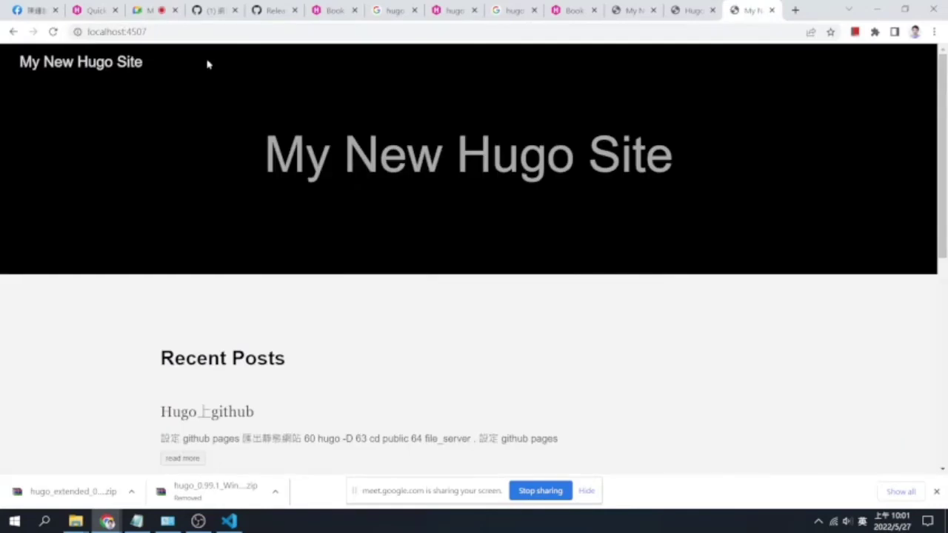
# Preview the Hugo上github and Hugo入門 posts, then return to Visual Studio Code
pyautogui.scroll(-3, 328, 354)
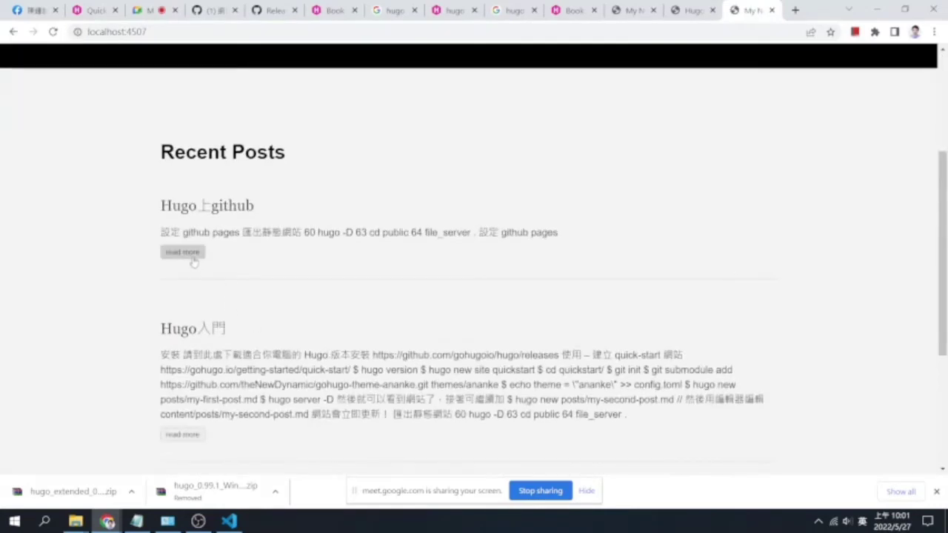
pyautogui.click(191, 254)
pyautogui.scroll(-4, 283, 289)
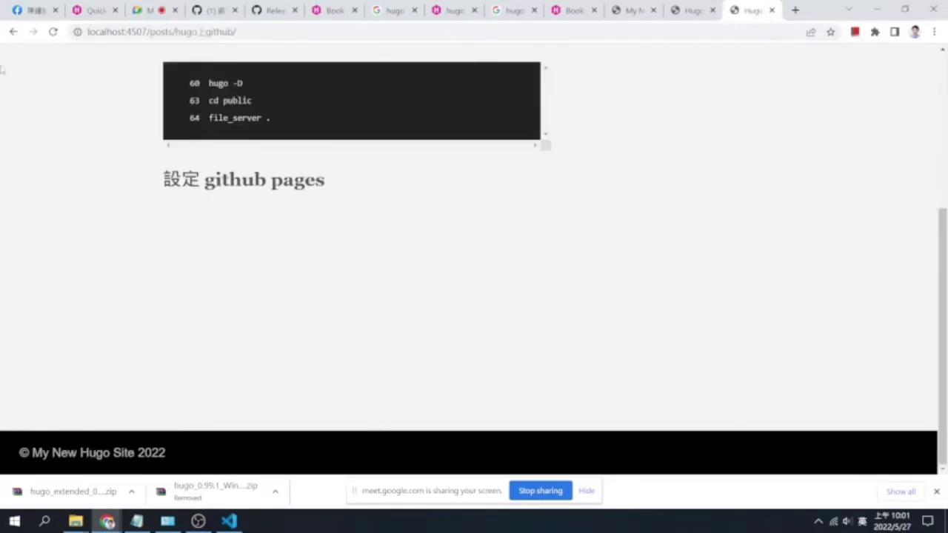
pyautogui.click(12, 32)
pyautogui.scroll(-3, 179, 245)
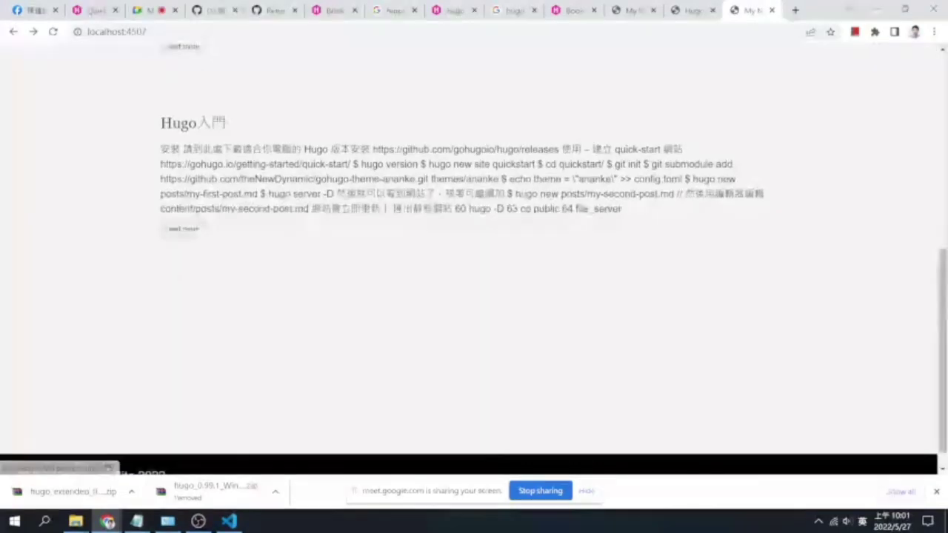
pyautogui.click(181, 229)
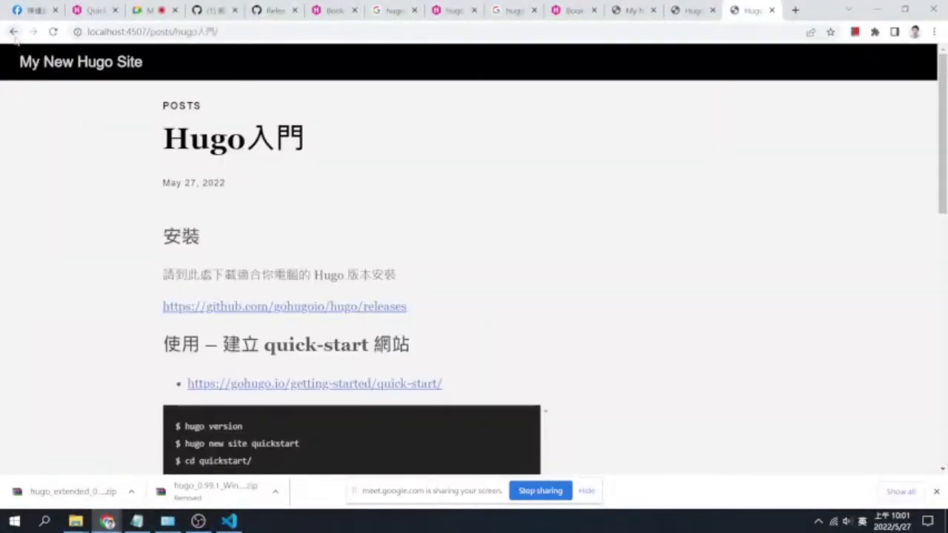
pyautogui.click(12, 32)
pyautogui.click(229, 521)
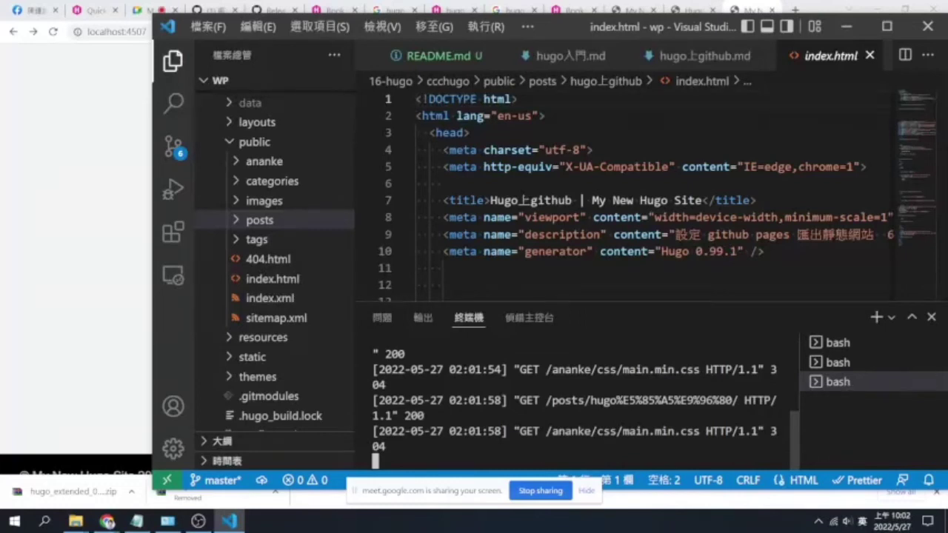
# Open a new integrated terminal in the ccchugo folder that contains config.toml
pyautogui.scroll(5, 577, 400)
pyautogui.scroll(-5, 577, 400)
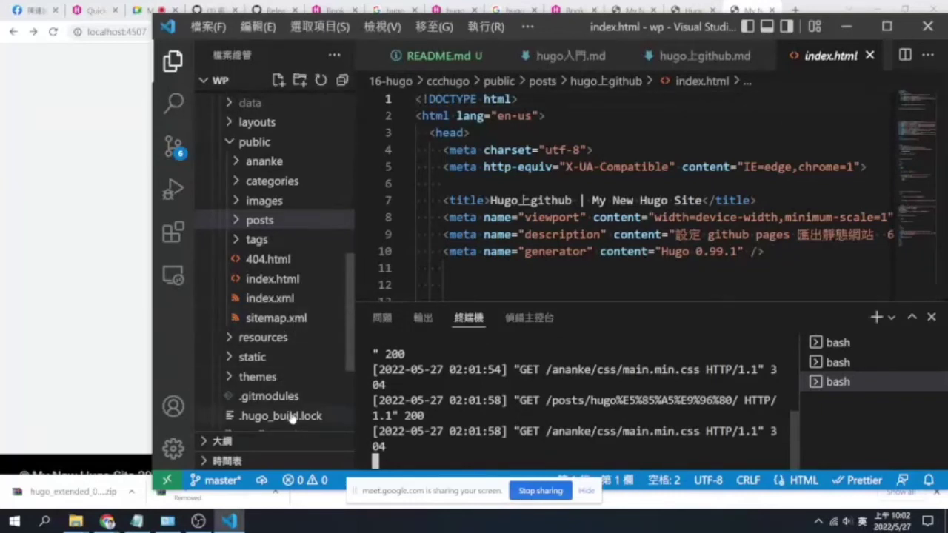
pyautogui.scroll(-1, 292, 417)
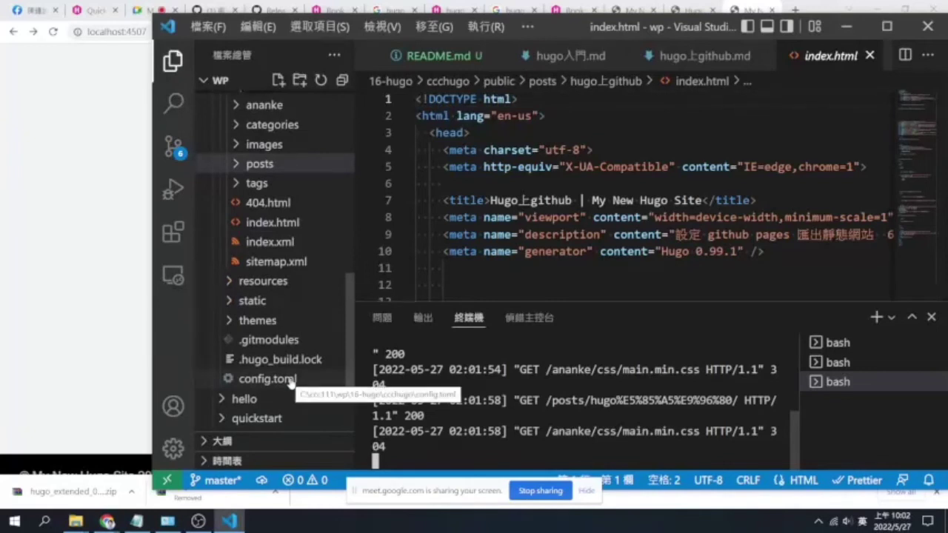
pyautogui.rightClick(291, 380)
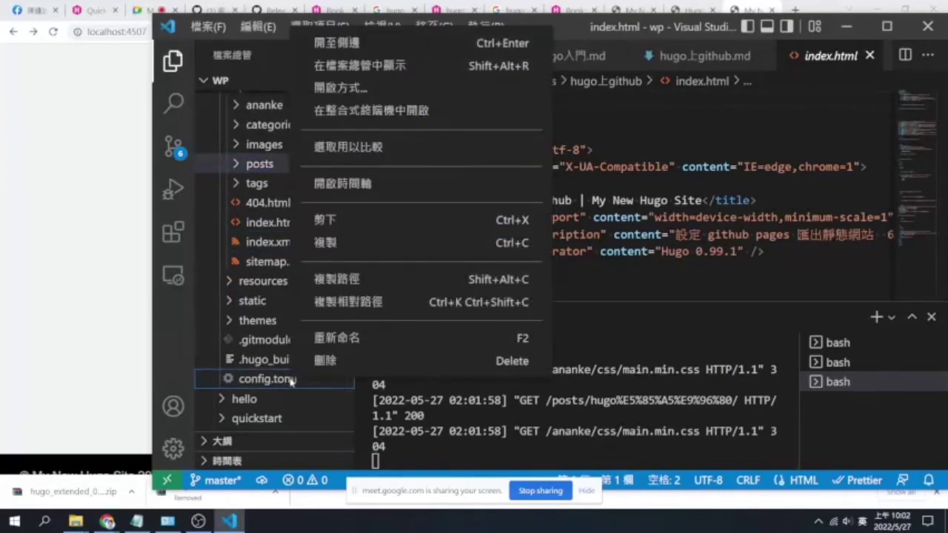
pyautogui.click(457, 120)
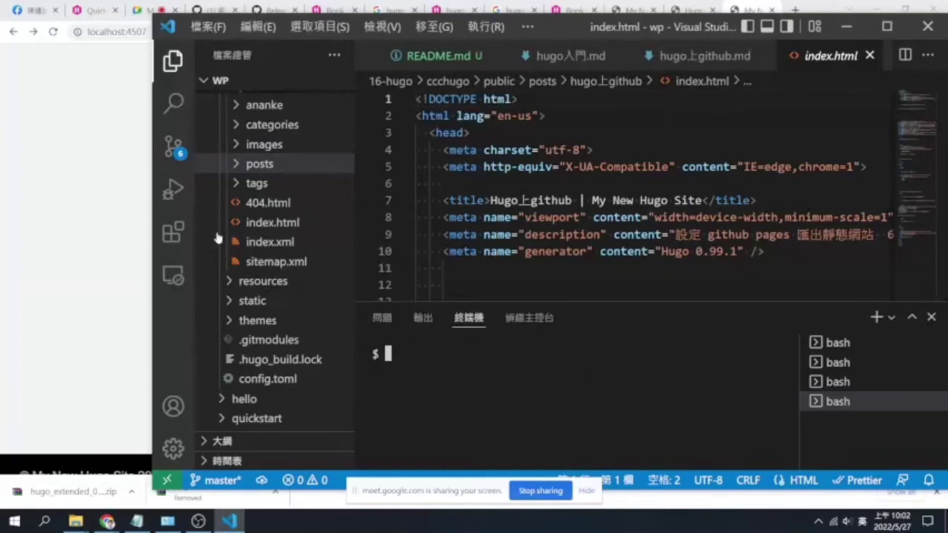
pyautogui.click(68, 175)
# In a new Chrome tab, enter github.com and load it
pyautogui.click(795, 10)
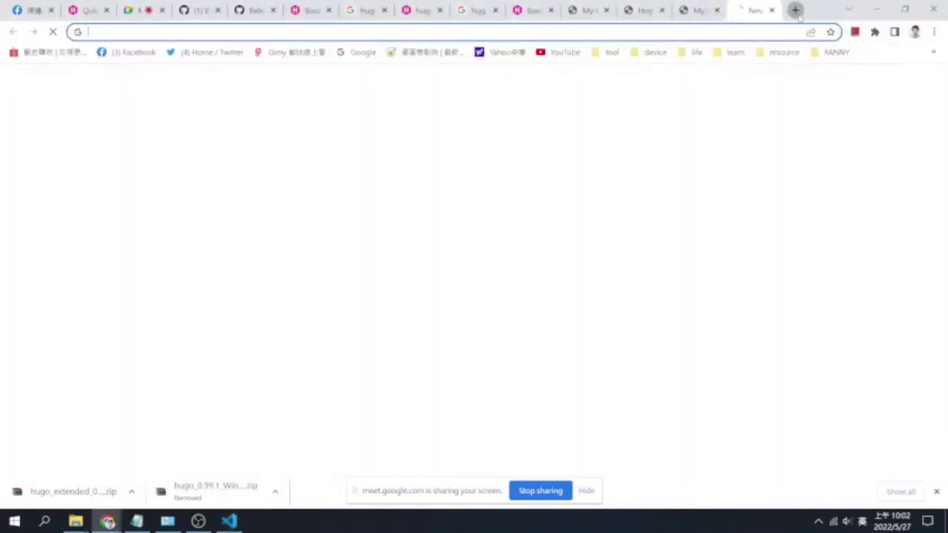
pyautogui.write('git')
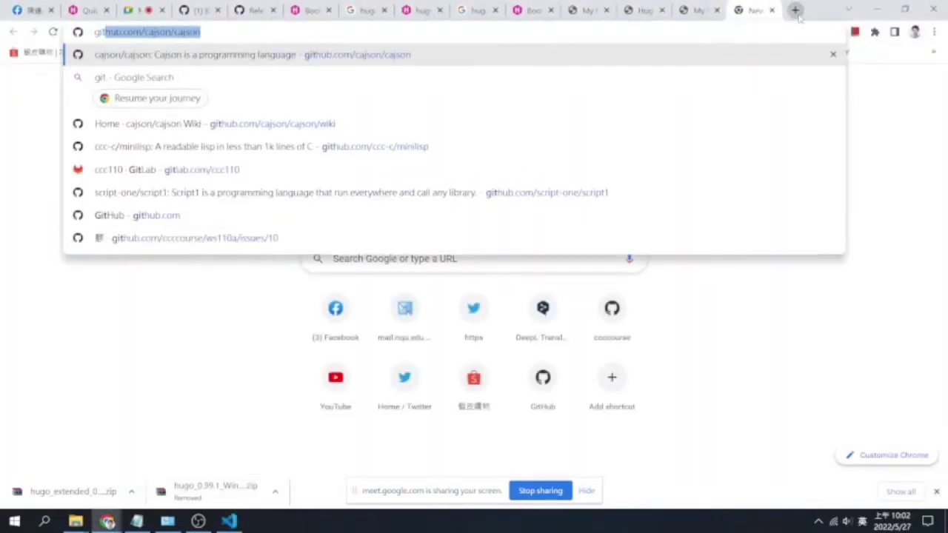
pyautogui.press('Right')
pyautogui.press('BackSpace')
pyautogui.press('BackSpace')
pyautogui.press('BackSpace')
pyautogui.press('BackSpace')
pyautogui.press('BackSpace')
pyautogui.press('BackSpace')
pyautogui.press('BackSpace')
pyautogui.press('BackSpace')
pyautogui.press('BackSpace')
pyautogui.press('BackSpace')
pyautogui.press('BackSpace')
pyautogui.press('BackSpace')
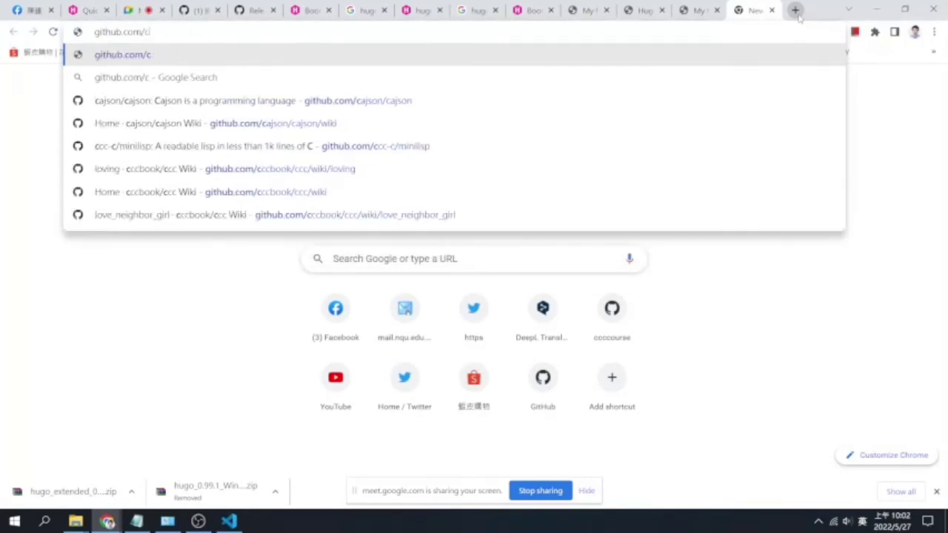
pyautogui.write('cc')
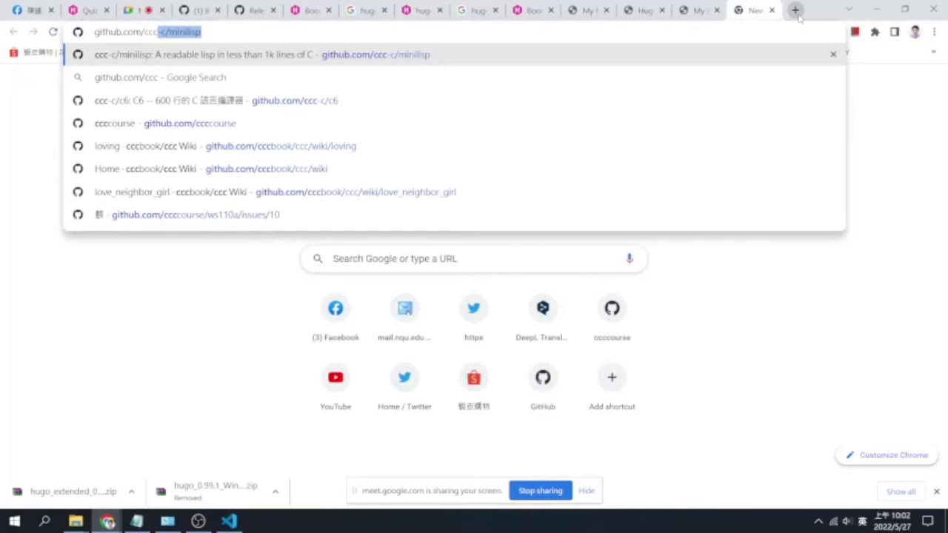
pyautogui.press('BackSpace')
pyautogui.press('BackSpace')
pyautogui.press('BackSpace')
pyautogui.press('BackSpace')
pyautogui.press('Return')
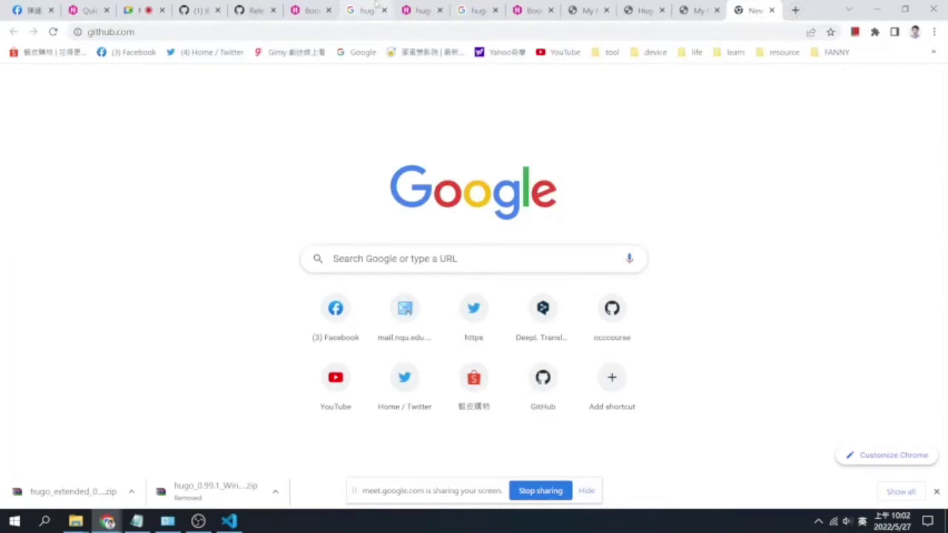
# Admit the waiting participant in the Meet call and return to the GitHub tab
pyautogui.click(129, 14)
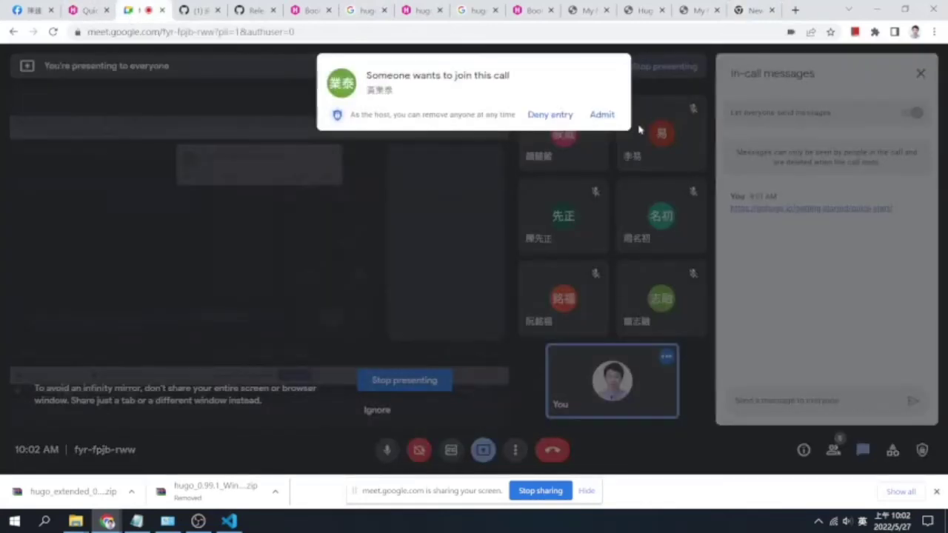
pyautogui.click(602, 114)
pyautogui.click(751, 9)
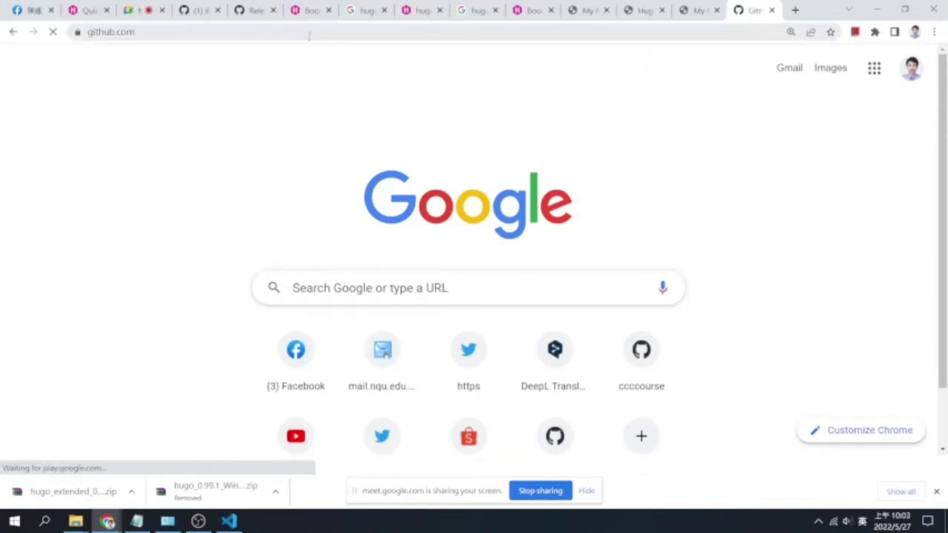
# Load the GitHub dashboard, hide the sharing bar, open the account menu, and reload then stop
pyautogui.click(317, 34)
pyautogui.click(328, 29)
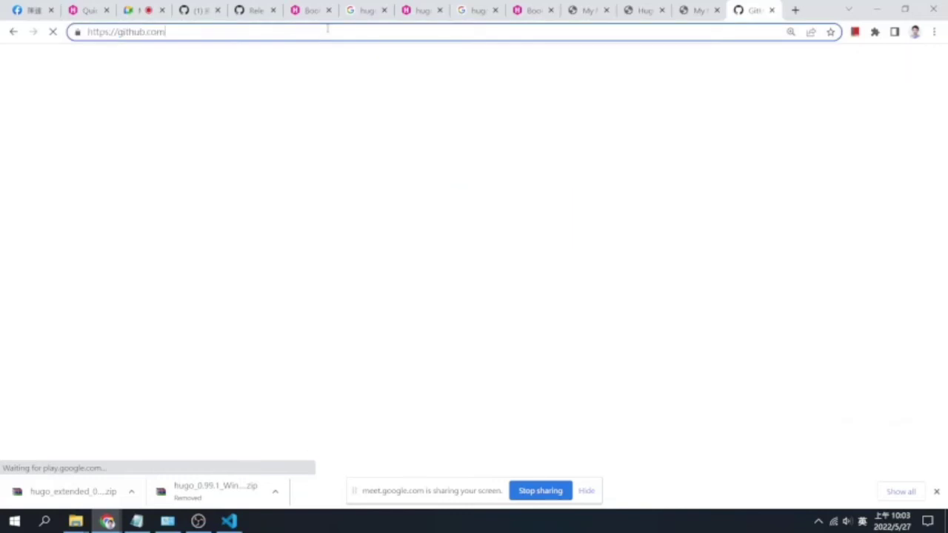
pyautogui.click(586, 491)
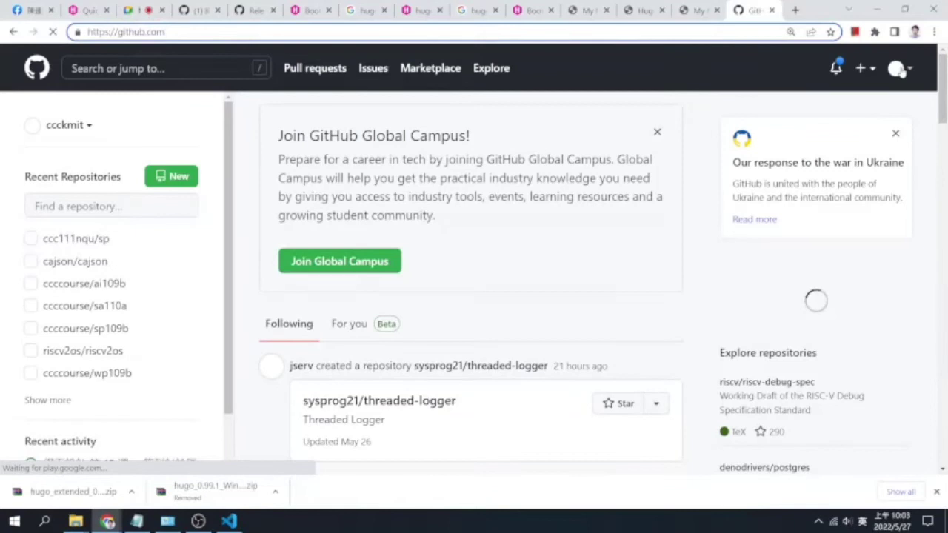
pyautogui.click(897, 69)
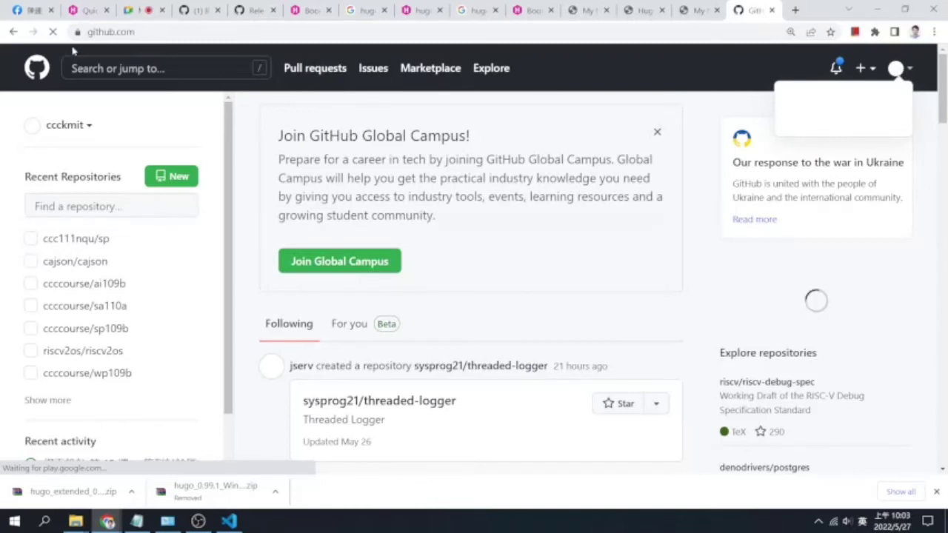
pyautogui.click(53, 32)
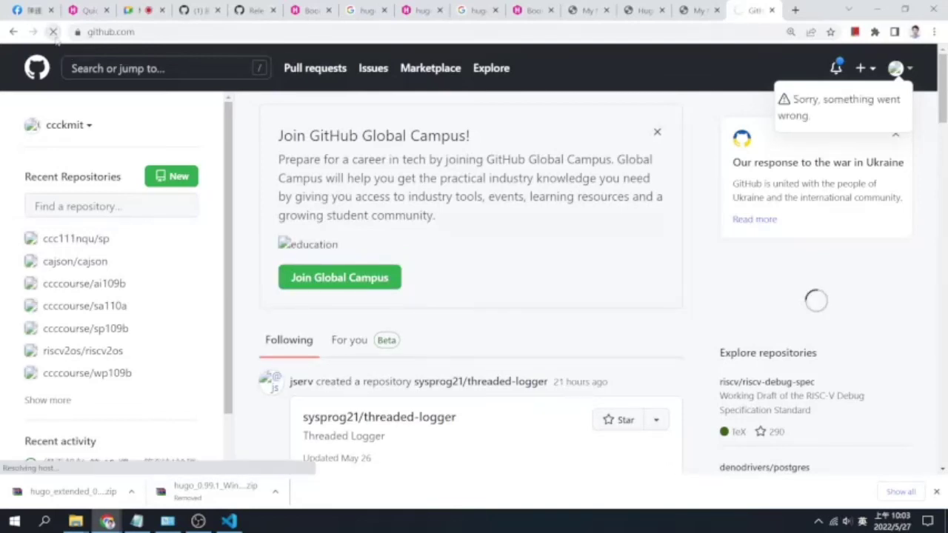
pyautogui.click(53, 32)
# Check the Meet and Hugo Quick Start tabs, then extend the GitHub address to github.com/ccccourse
pyautogui.click(132, 13)
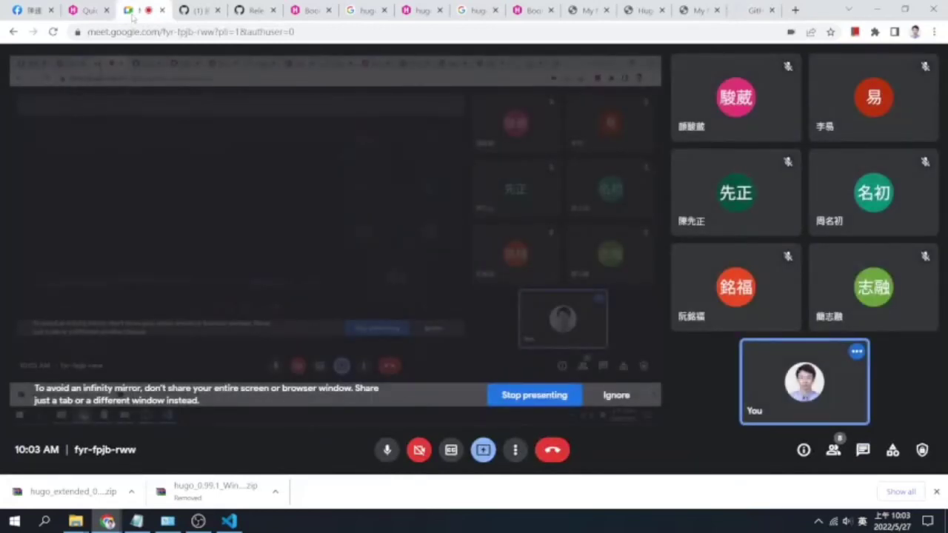
pyautogui.click(89, 11)
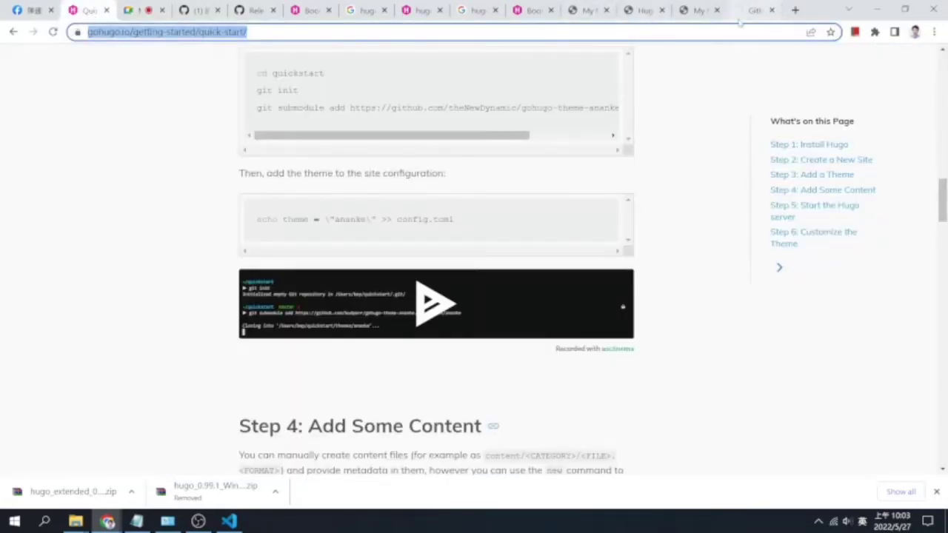
pyautogui.click(748, 12)
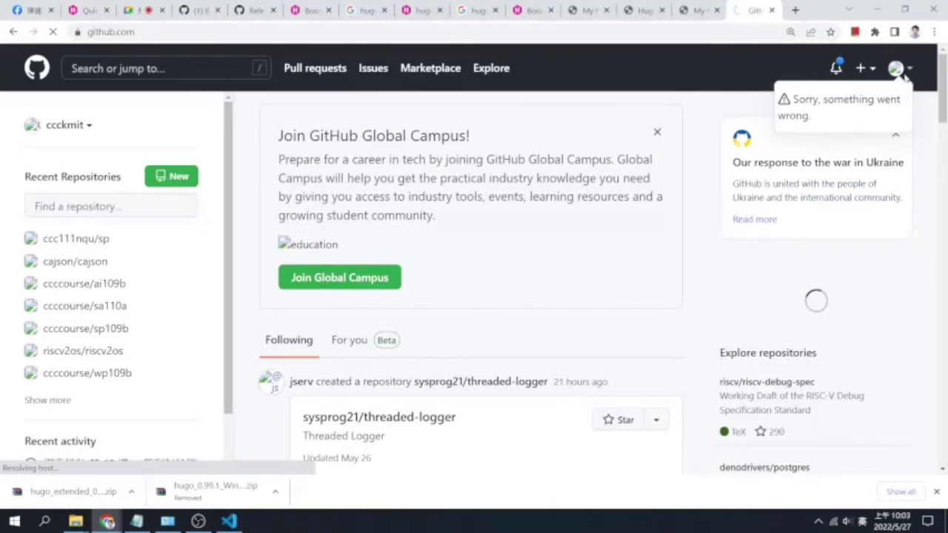
pyautogui.click(282, 33)
pyautogui.click(308, 33)
pyautogui.write('//')
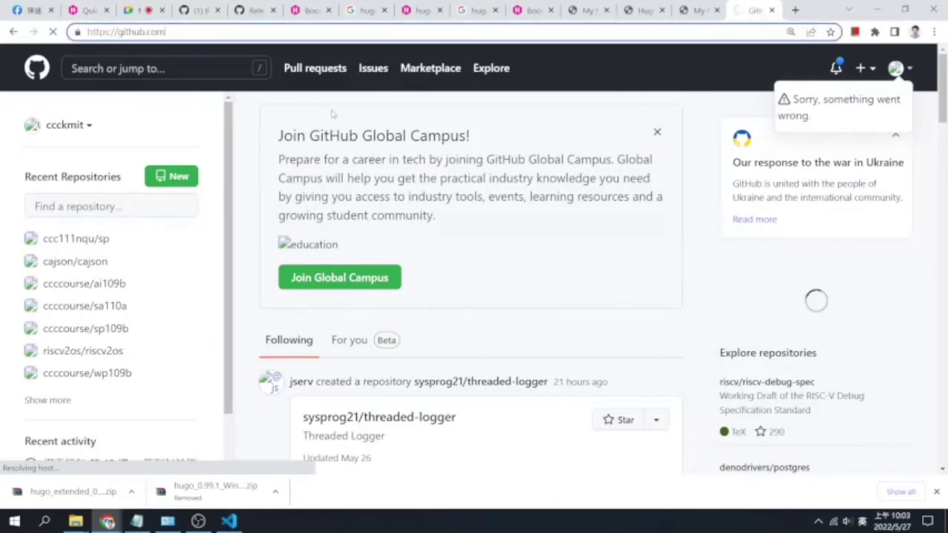
pyautogui.write('cccco')
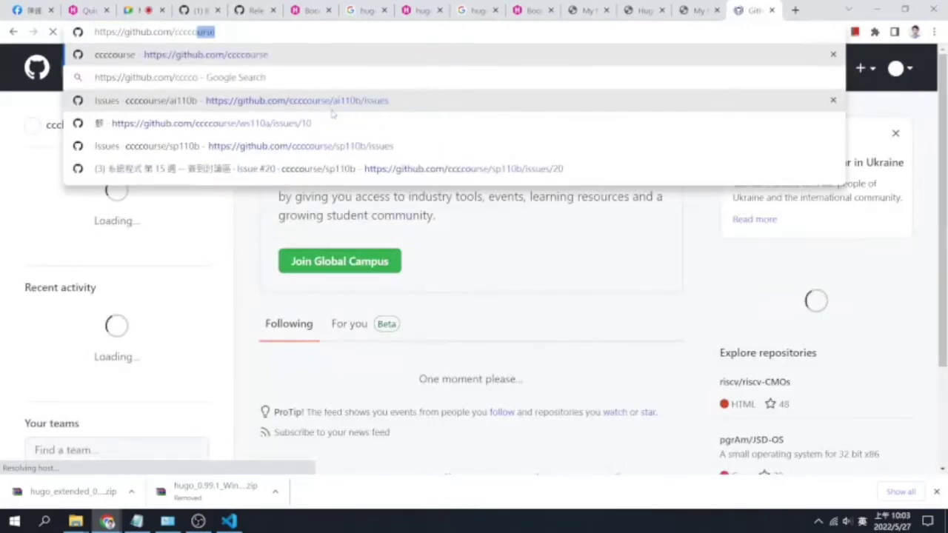
pyautogui.write('urse')
# Load the github.com/ccccourse organization page, stopping and reloading it when it stalls
pyautogui.press('Return')
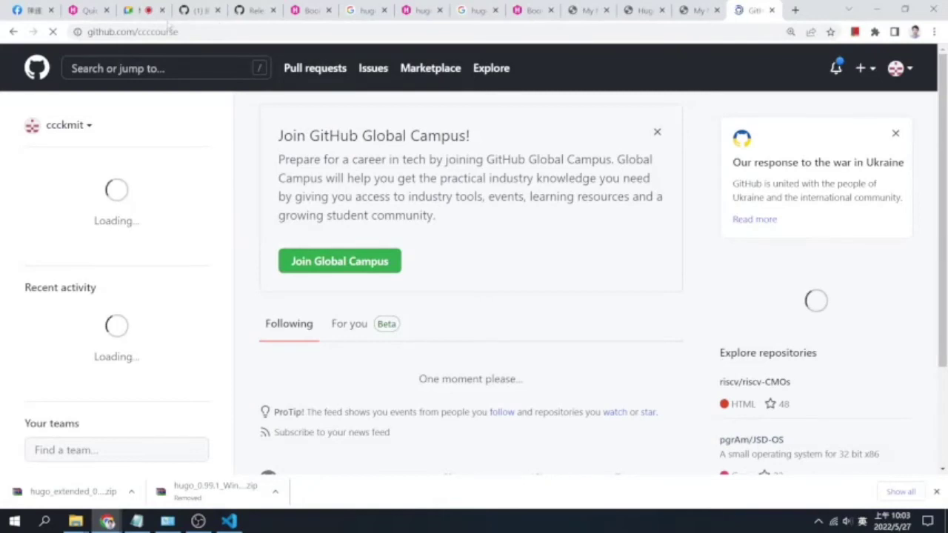
pyautogui.click(140, 15)
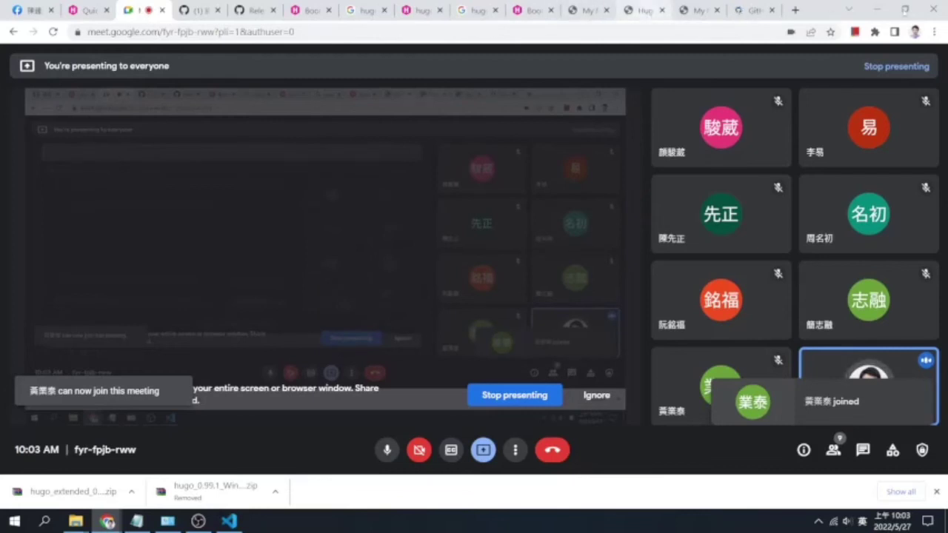
pyautogui.click(744, 17)
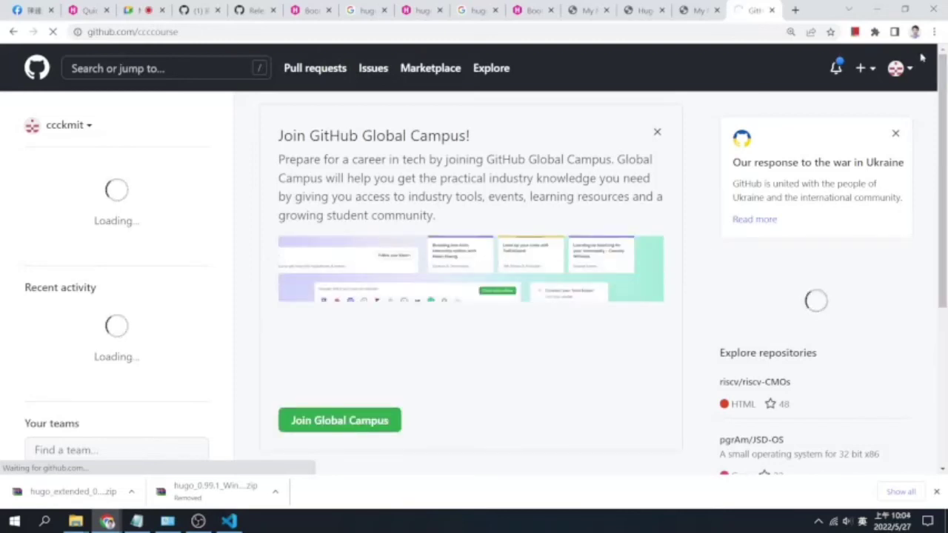
pyautogui.click(897, 69)
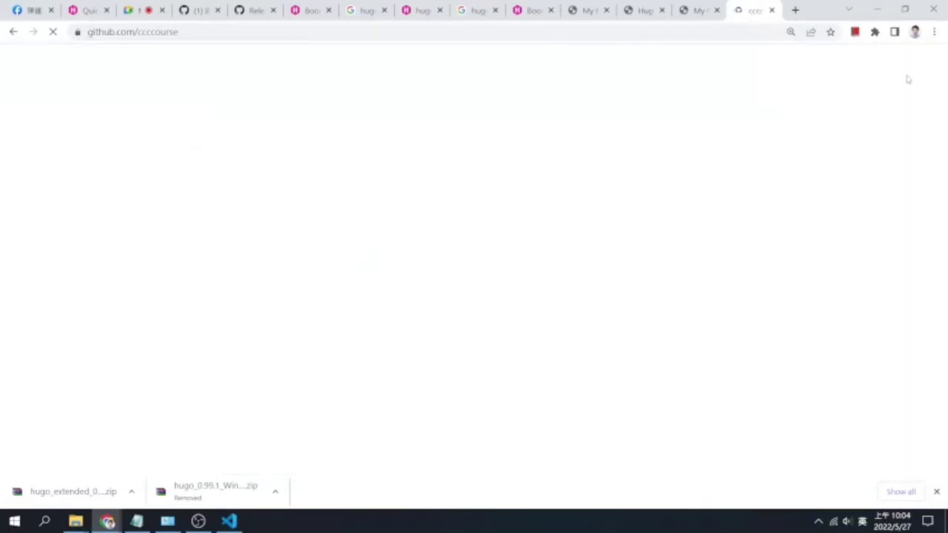
pyautogui.click(54, 35)
pyautogui.click(53, 33)
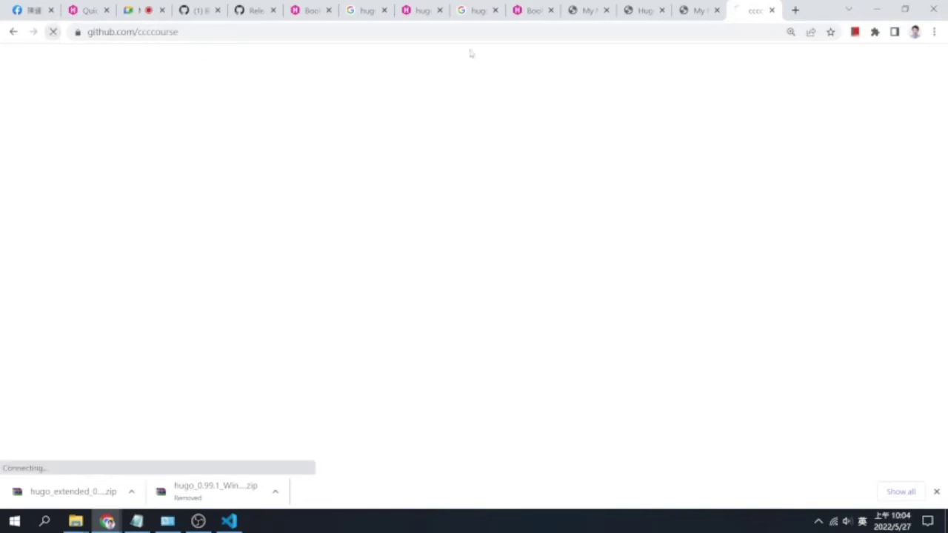
# View the Hugo入門 post on the local blog, reload the hugo-book page, and return to GitHub
pyautogui.click(699, 12)
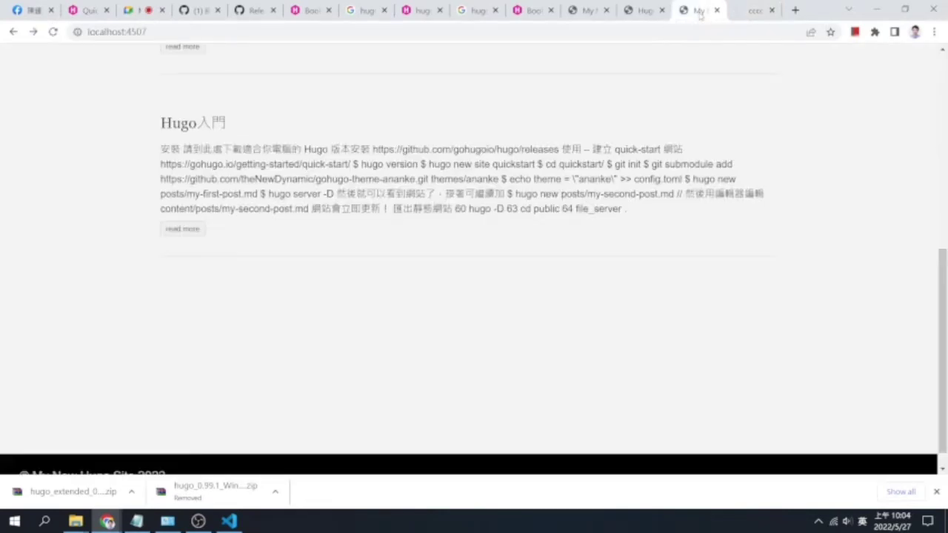
pyautogui.click(194, 229)
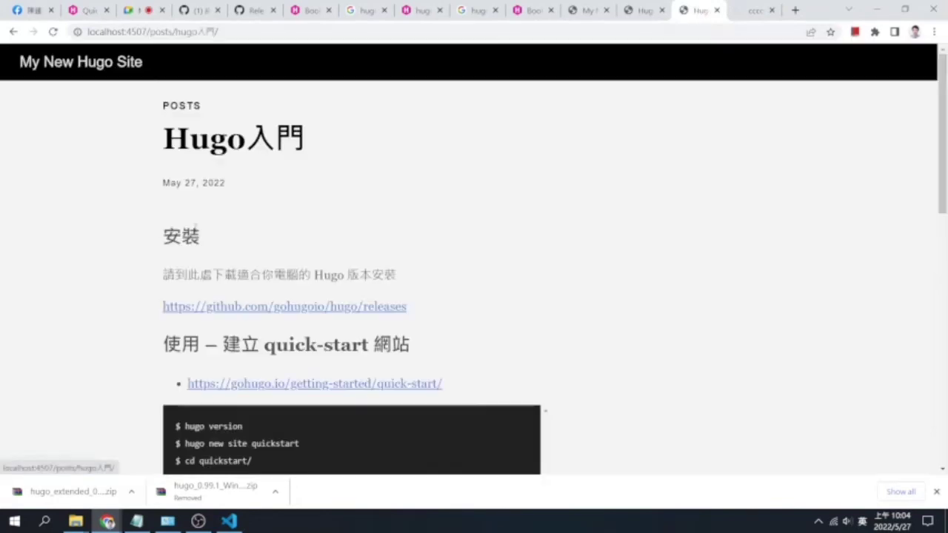
pyautogui.click(13, 32)
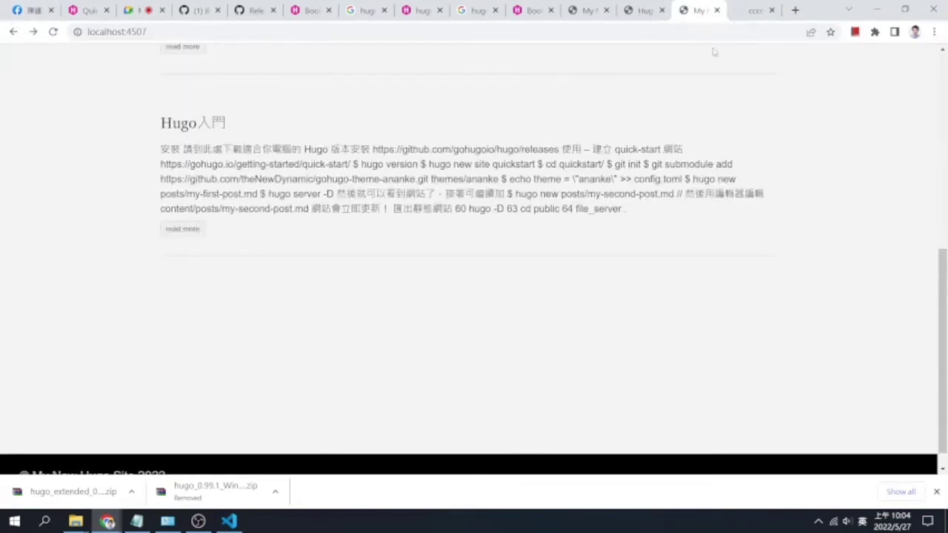
pyautogui.click(755, 12)
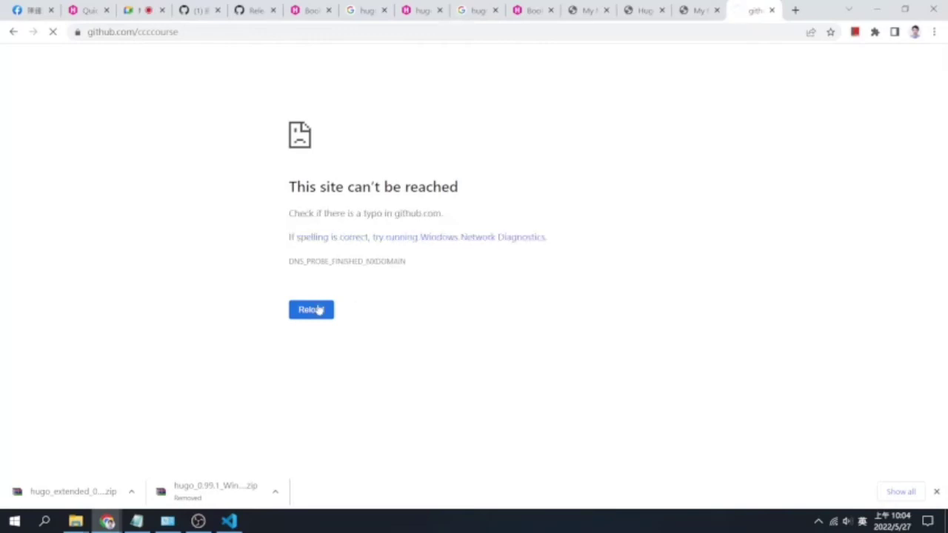
pyautogui.click(687, 13)
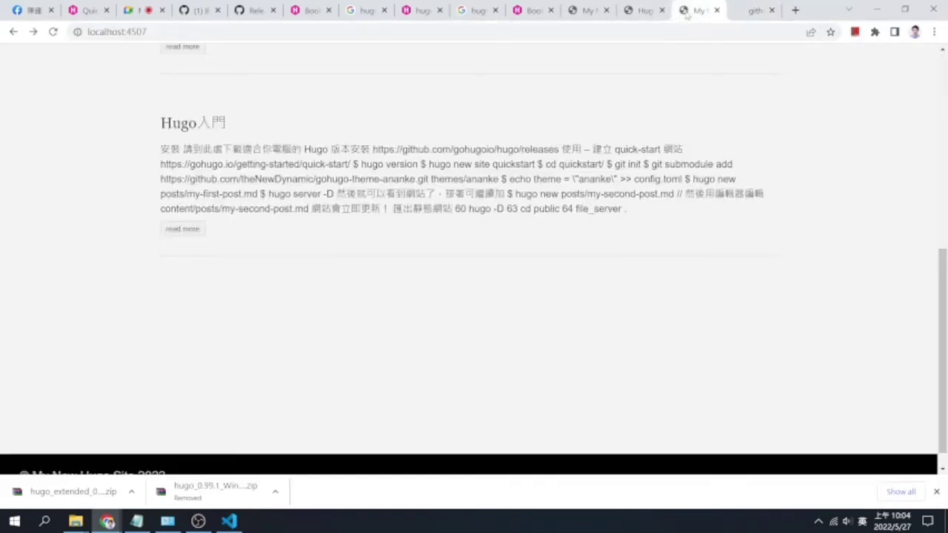
pyautogui.click(521, 15)
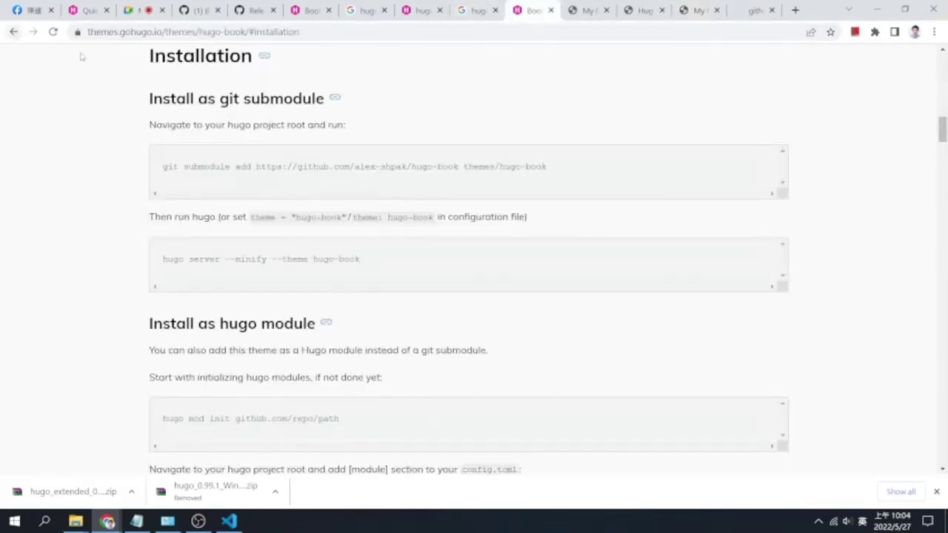
pyautogui.click(54, 33)
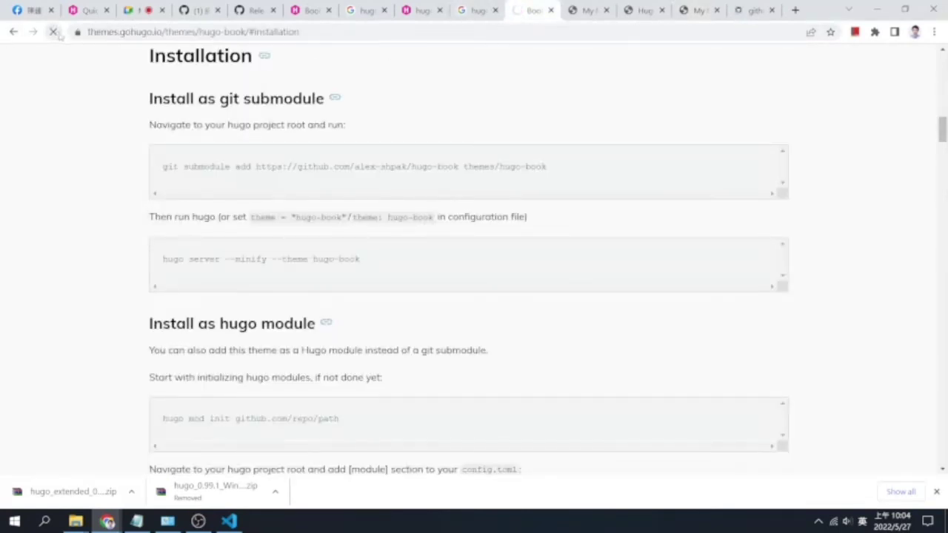
pyautogui.click(754, 15)
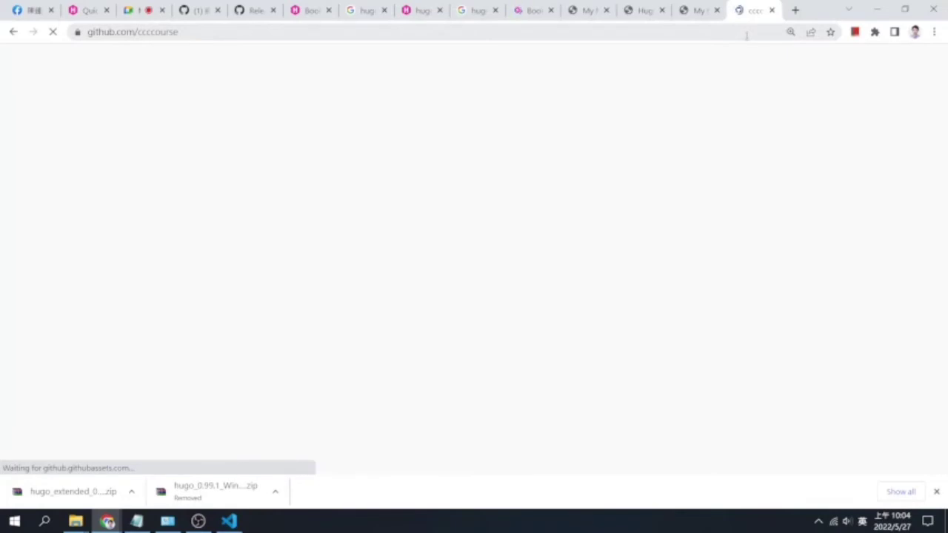
# Ignore the Meet mirror warning, view the chat, reload, then close the Meet tab
pyautogui.click(141, 10)
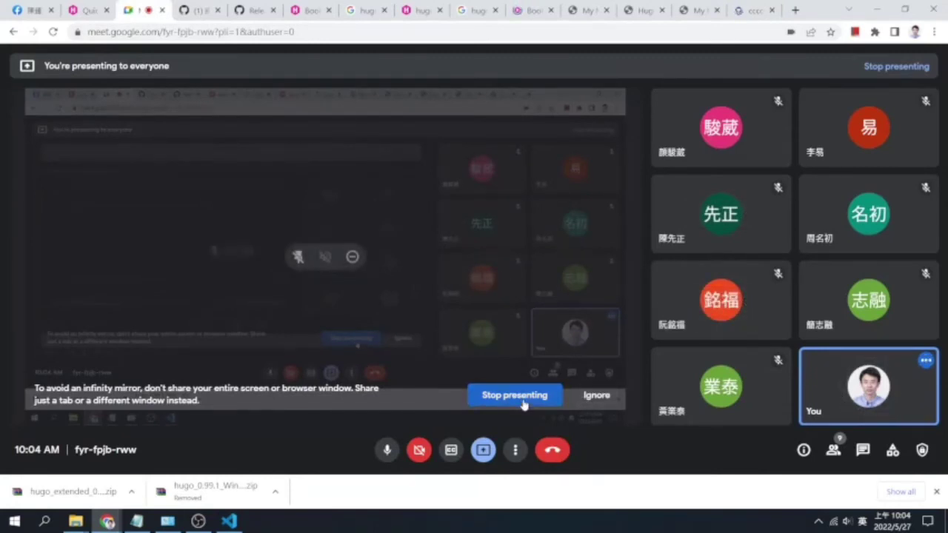
pyautogui.click(587, 399)
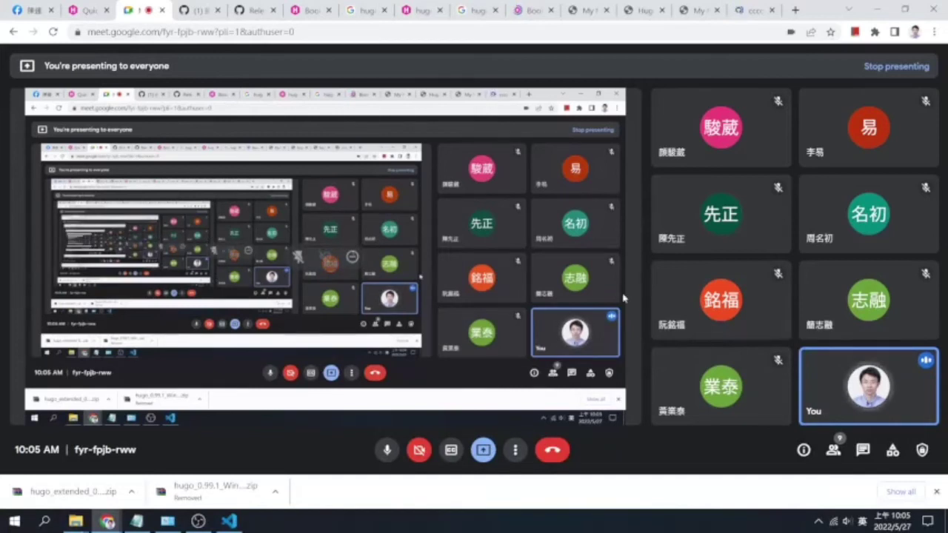
pyautogui.click(862, 449)
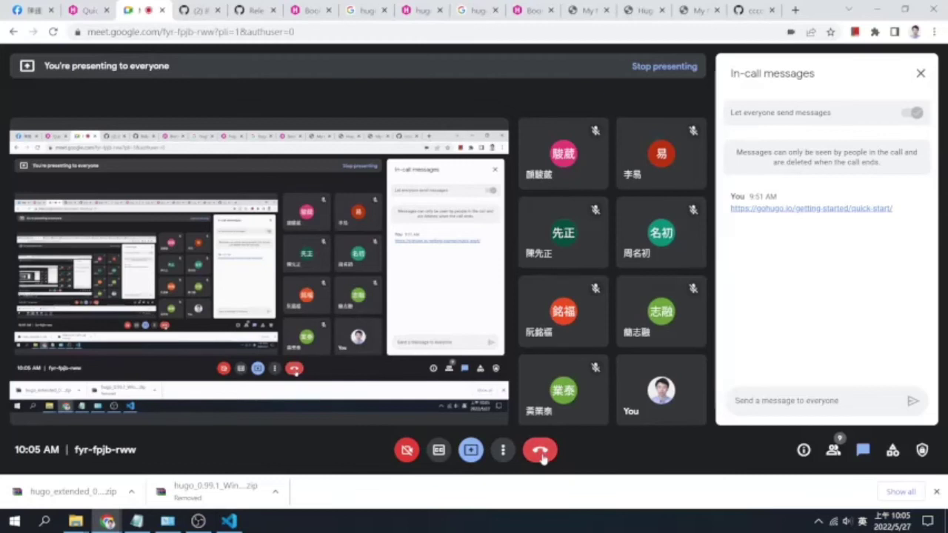
pyautogui.click(60, 35)
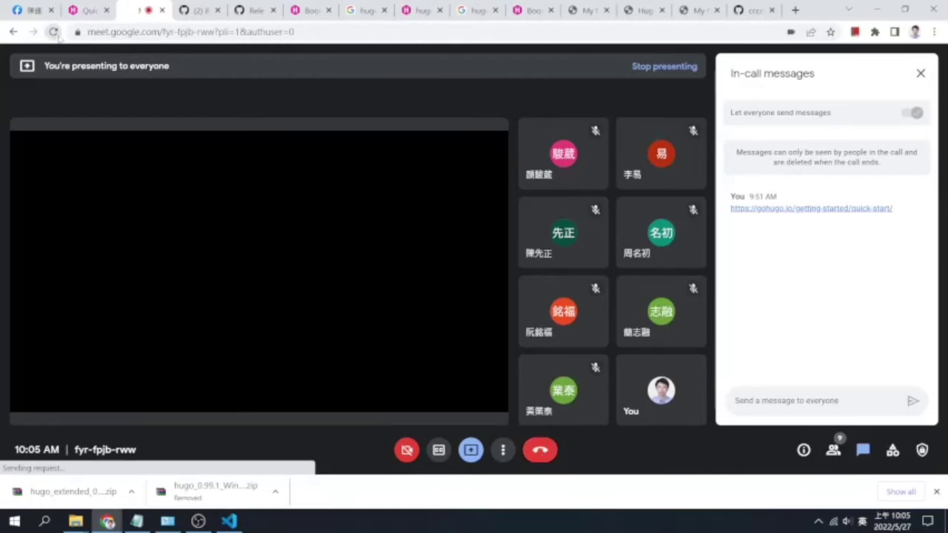
pyautogui.click(162, 10)
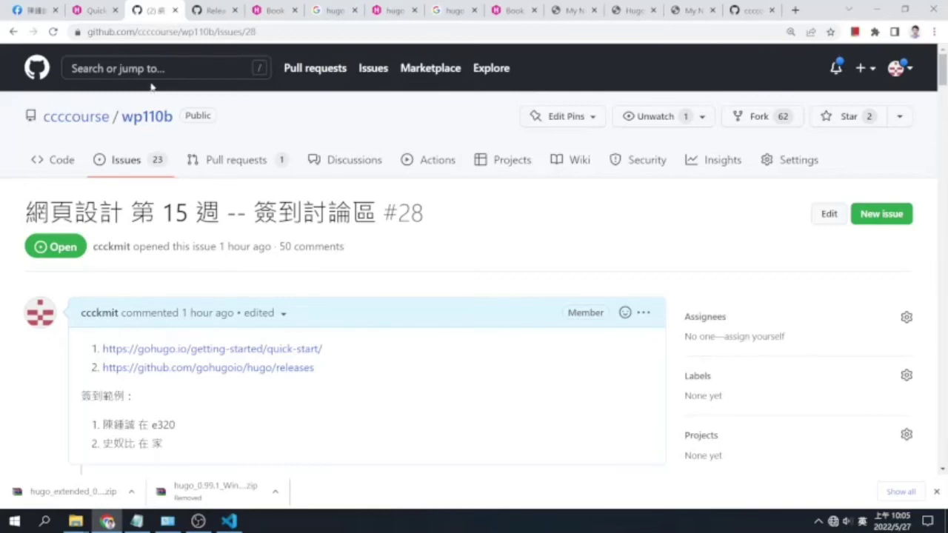
# Switch the PC's Wi-Fi connection to the other phone hotspot
pyautogui.click(837, 522)
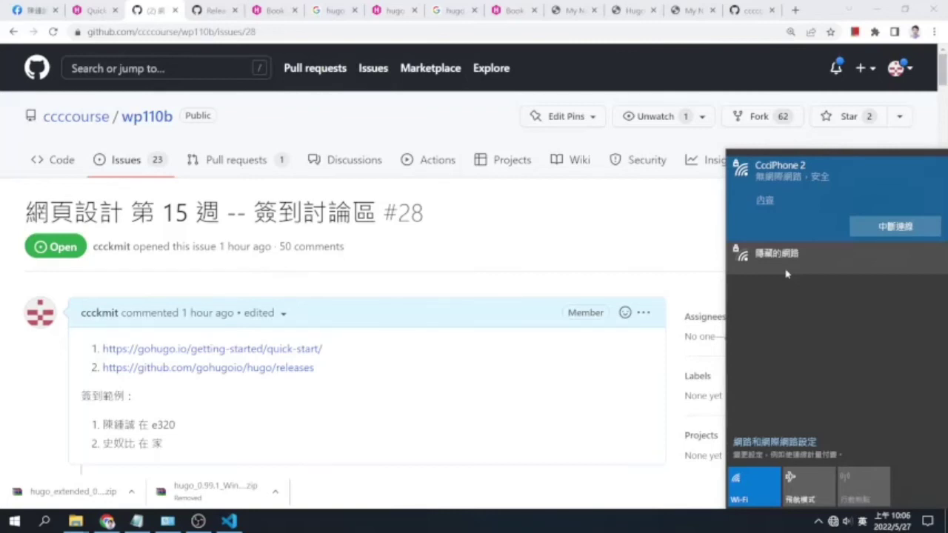
pyautogui.press('Escape')
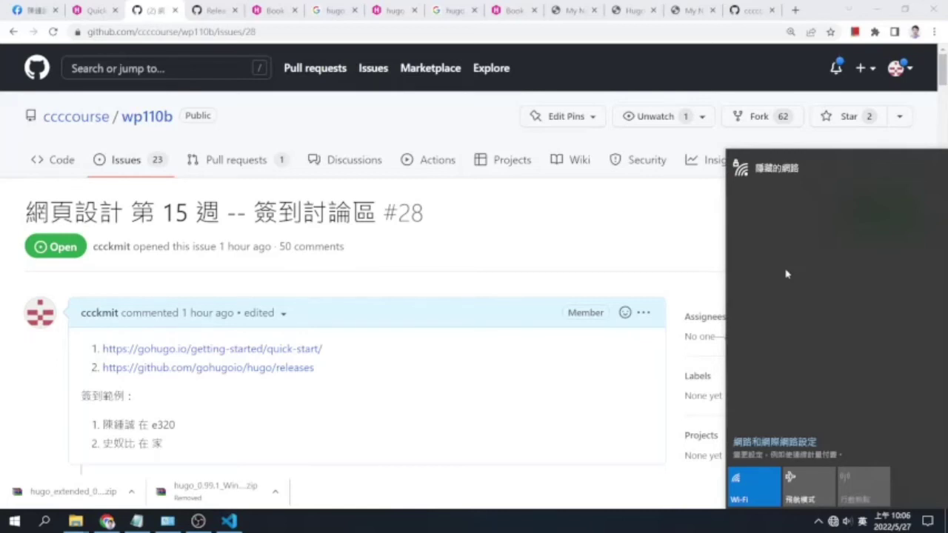
pyautogui.click(647, 223)
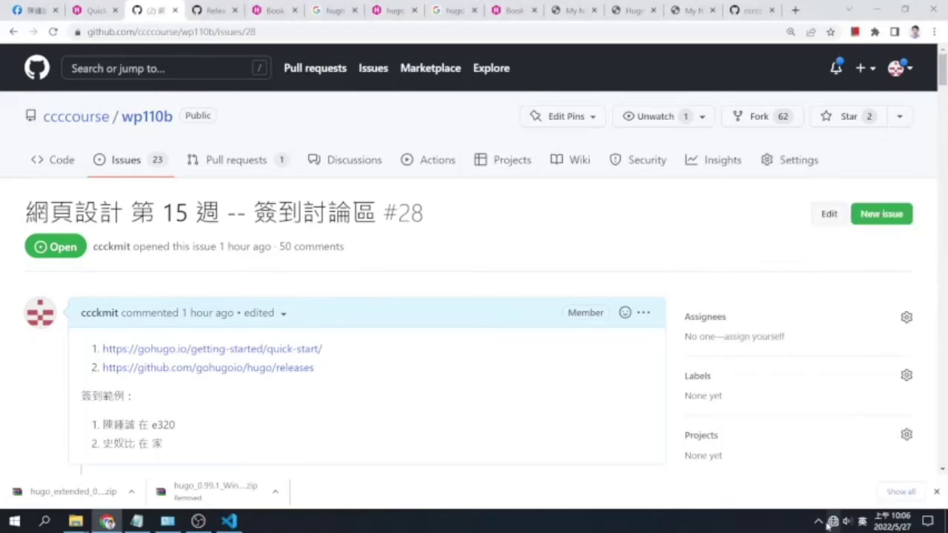
pyautogui.click(829, 522)
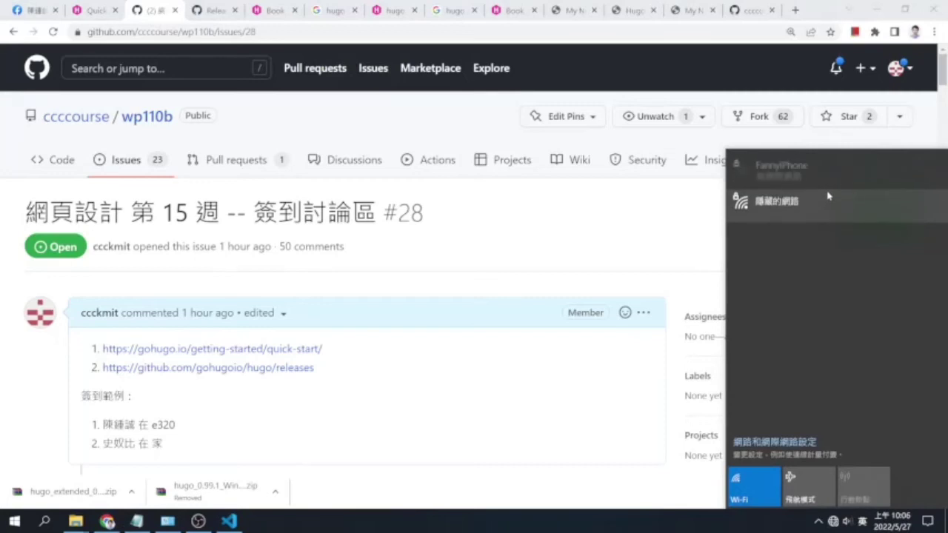
pyautogui.click(828, 186)
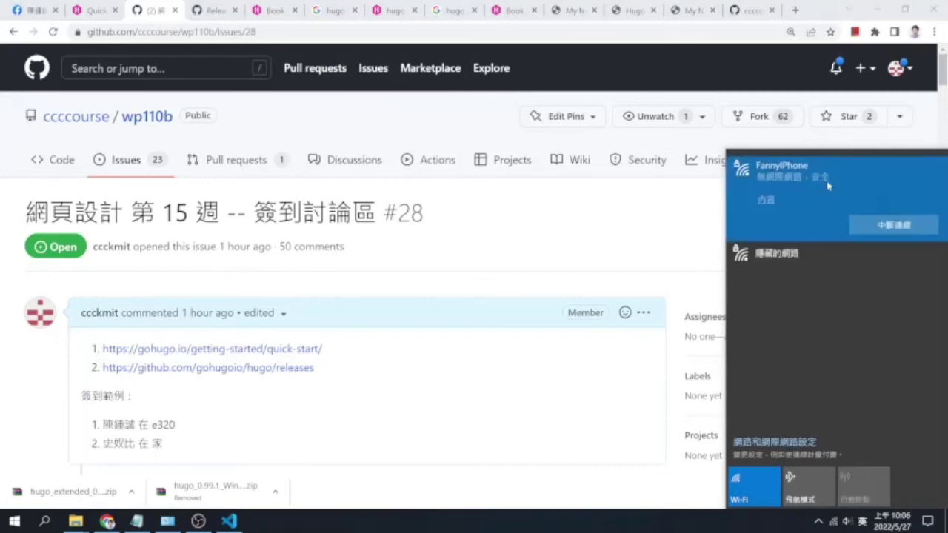
pyautogui.click(889, 228)
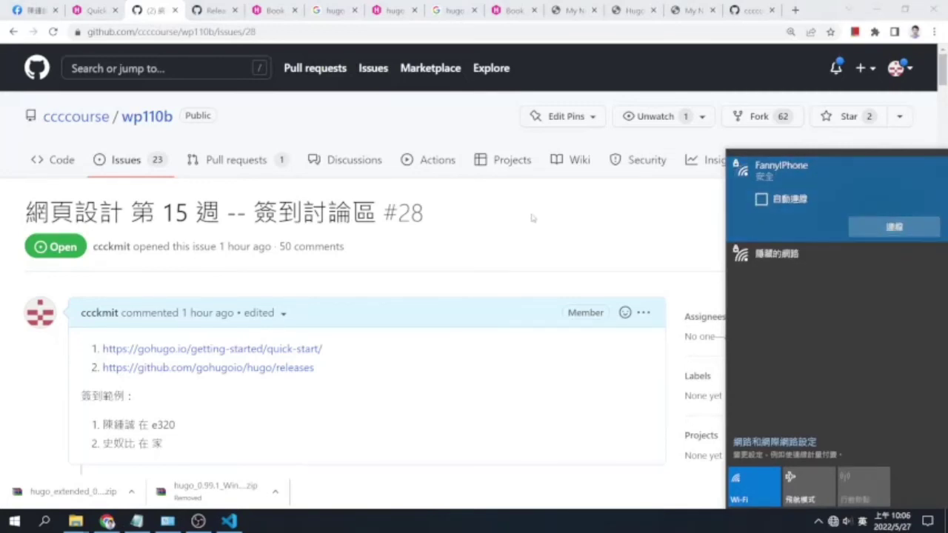
pyautogui.click(874, 229)
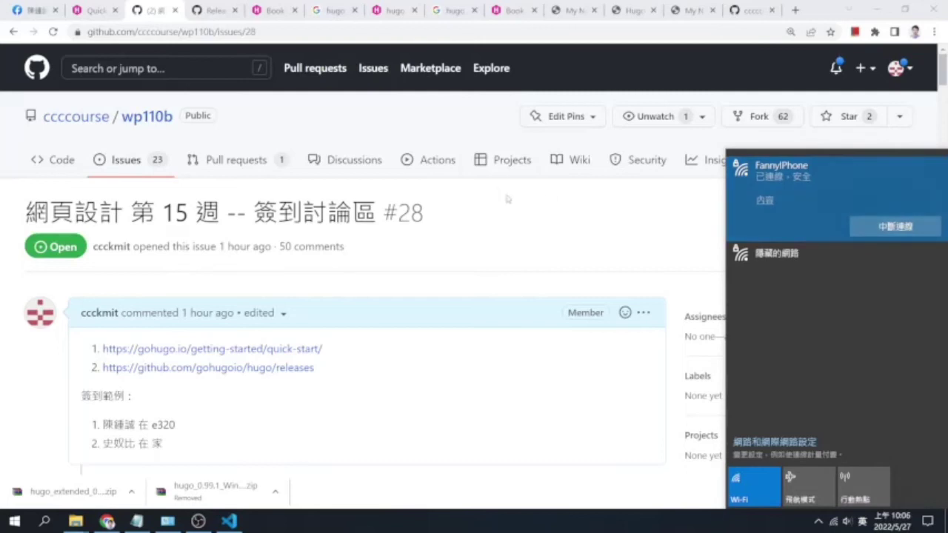
pyautogui.click(547, 232)
# Keep reloading github.com/ccccourse, checking the Facebook tab in between, until the organization page loads
pyautogui.click(750, 9)
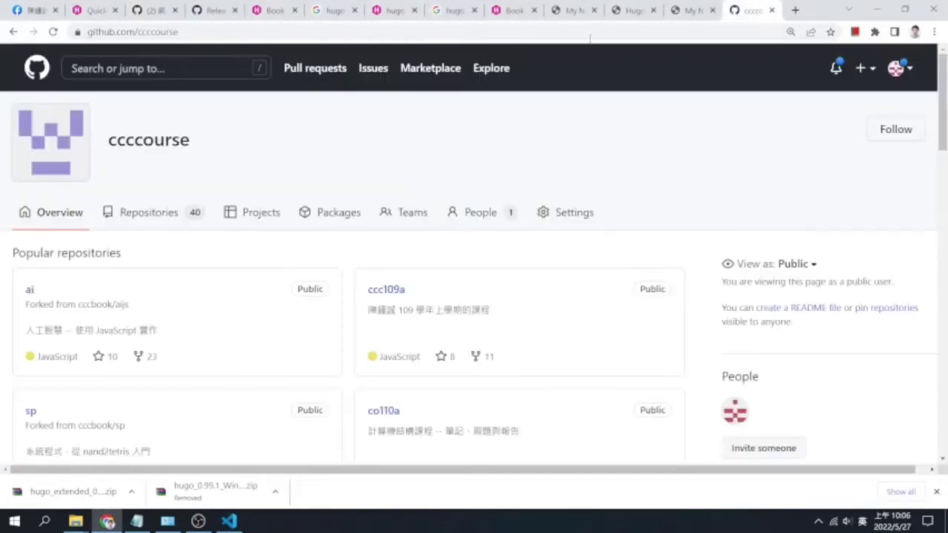
pyautogui.click(53, 32)
pyautogui.click(53, 32)
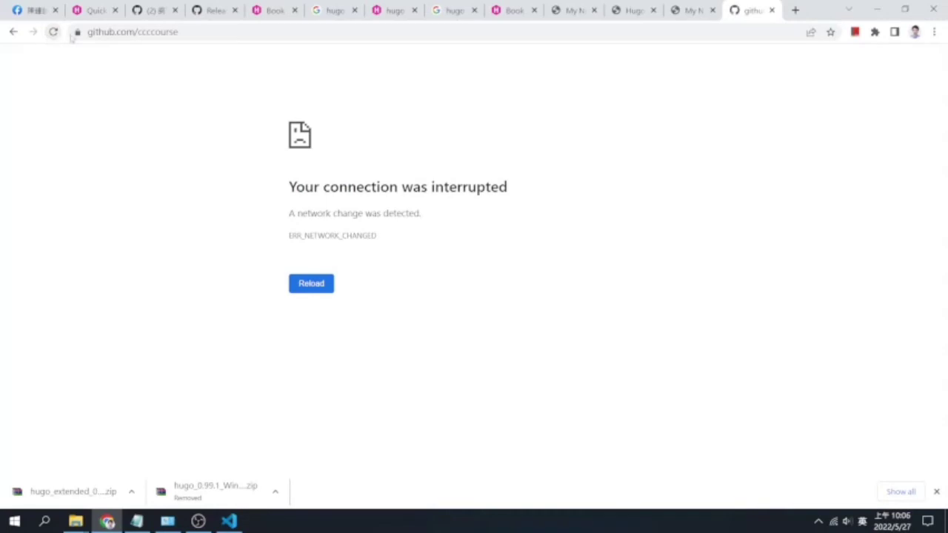
pyautogui.click(54, 32)
pyautogui.hotkey('ctrl', '1')
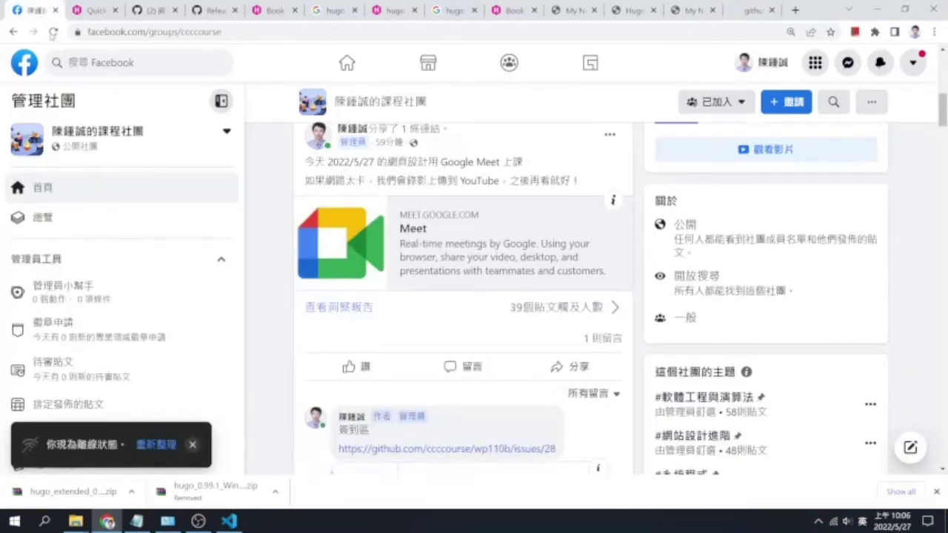
pyautogui.click(53, 32)
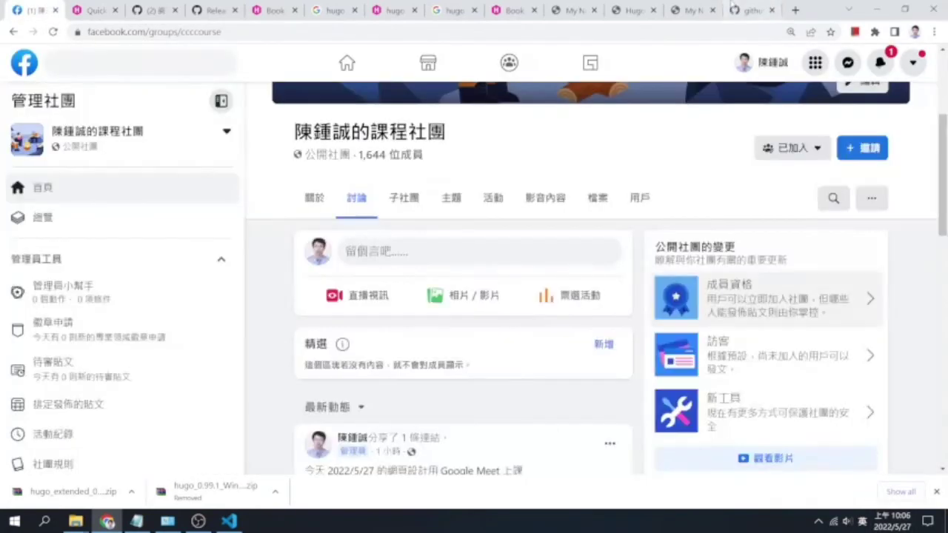
pyautogui.click(750, 11)
pyautogui.click(53, 32)
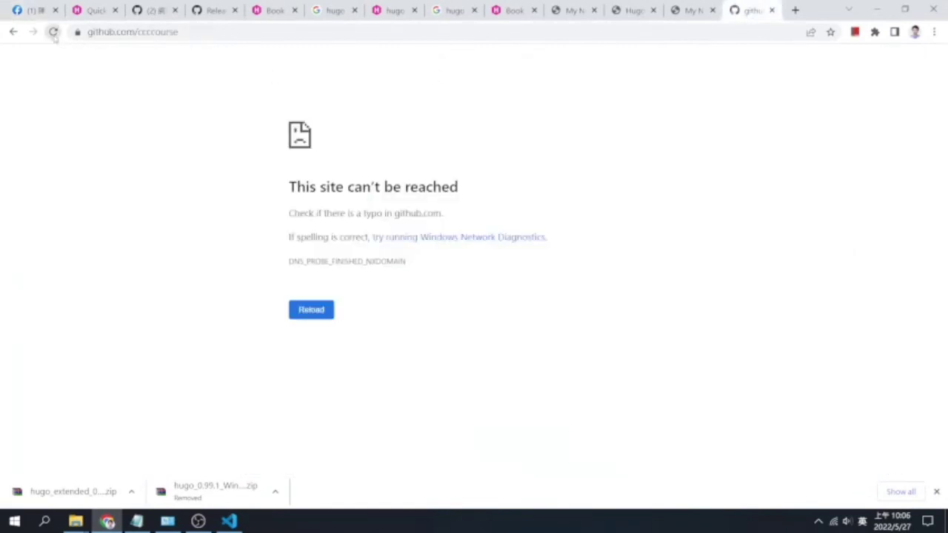
pyautogui.click(55, 37)
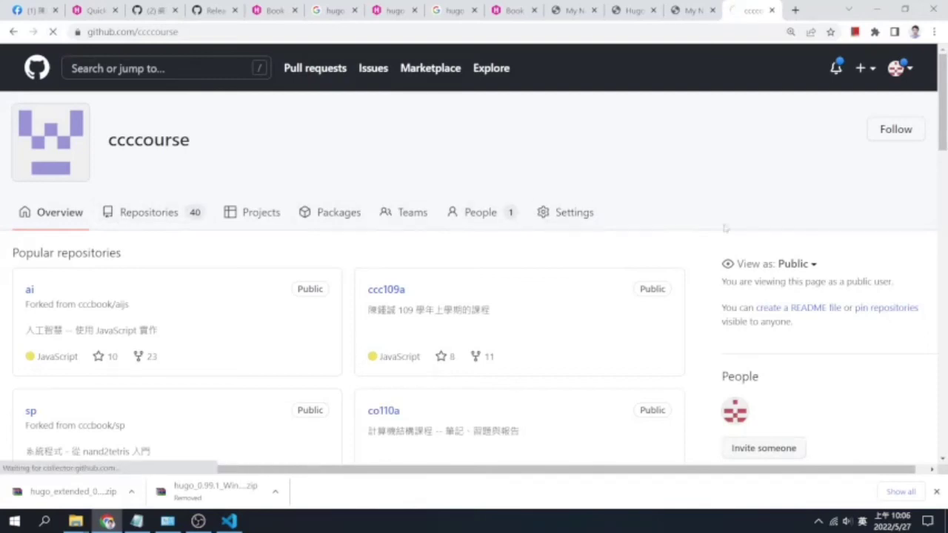
# Browse ccccourse's repository list and open the wp110b repository
pyautogui.click(126, 214)
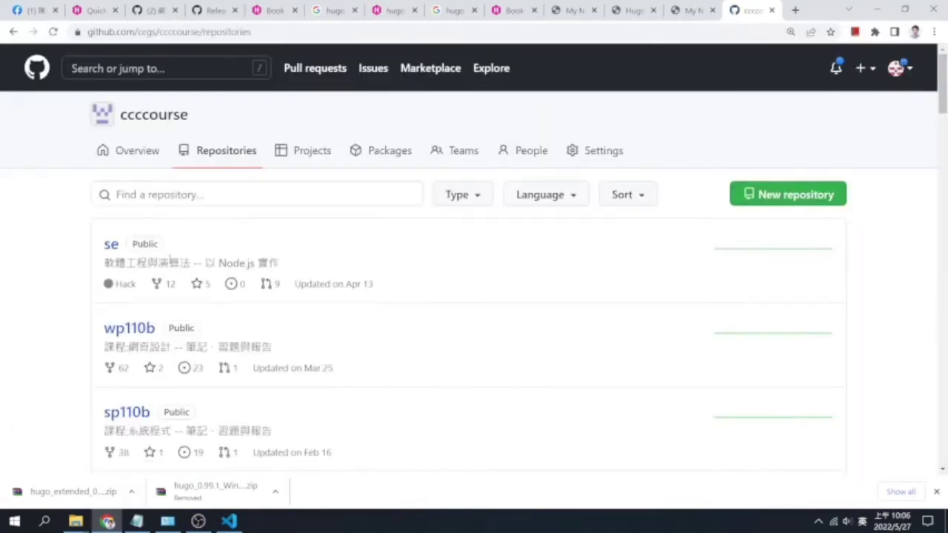
pyautogui.scroll(-3, 170, 260)
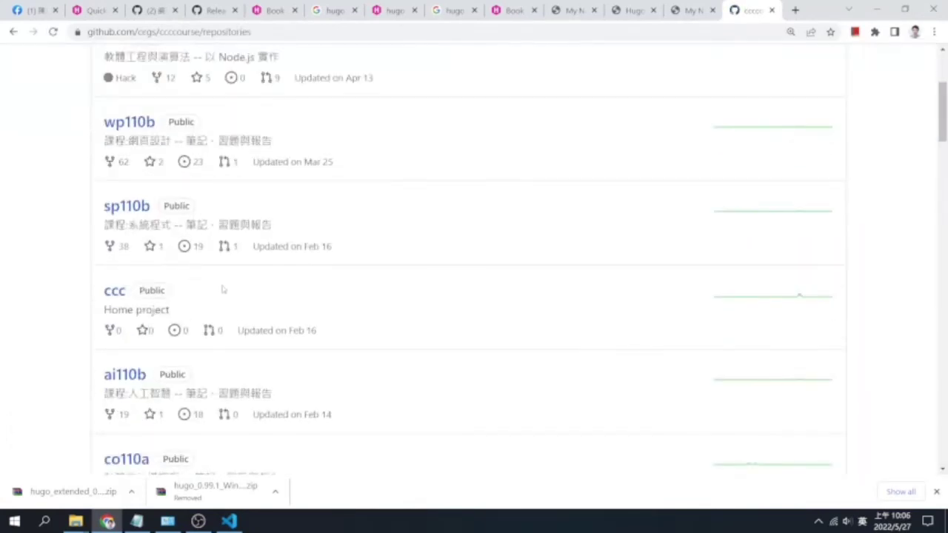
pyautogui.scroll(-1, 224, 298)
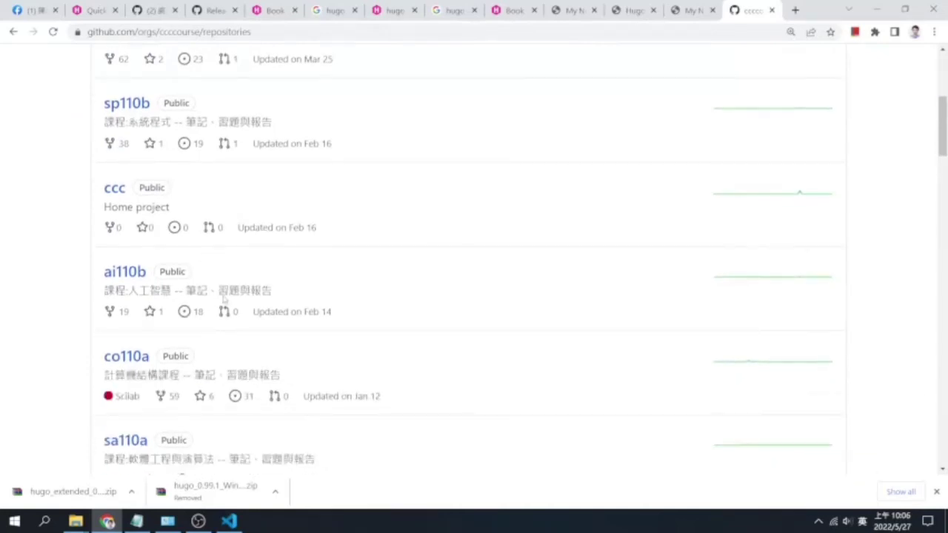
pyautogui.scroll(3, 223, 296)
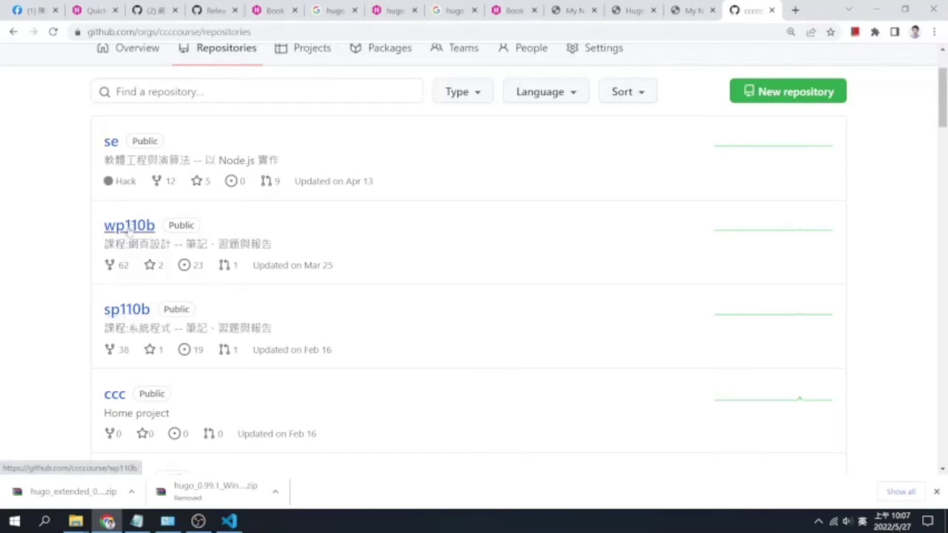
pyautogui.click(129, 230)
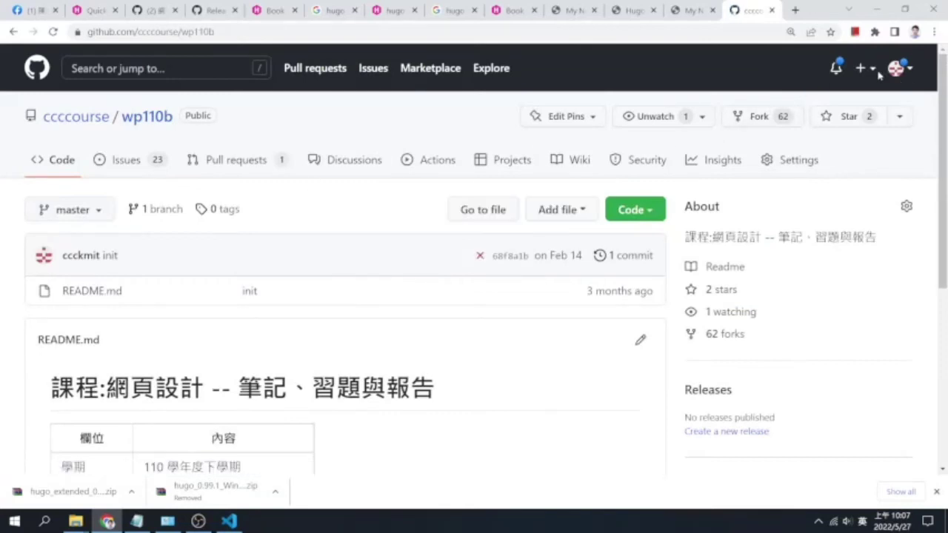
# Start a free GitHub organization named ccc-site and enter the contact e-mail address
pyautogui.click(870, 68)
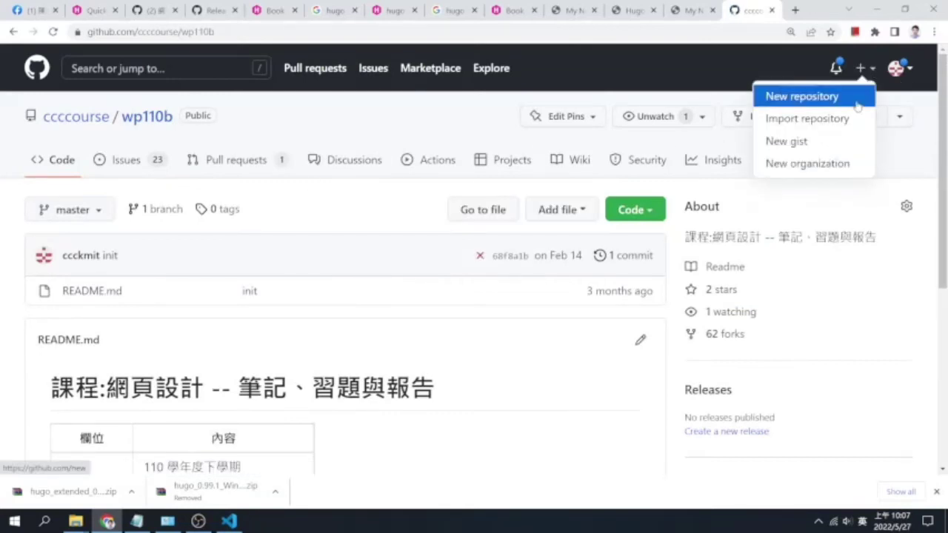
pyautogui.click(836, 164)
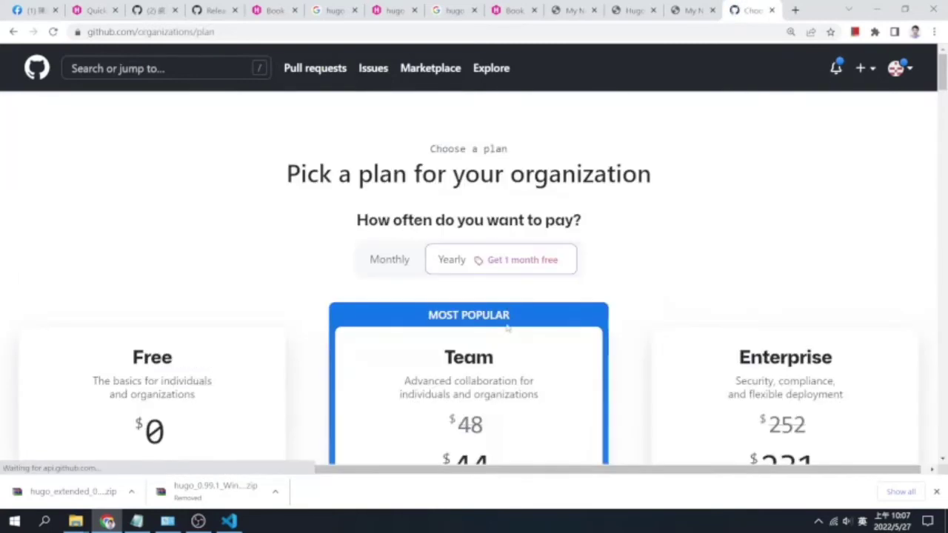
pyautogui.scroll(-5, 214, 365)
pyautogui.click(153, 200)
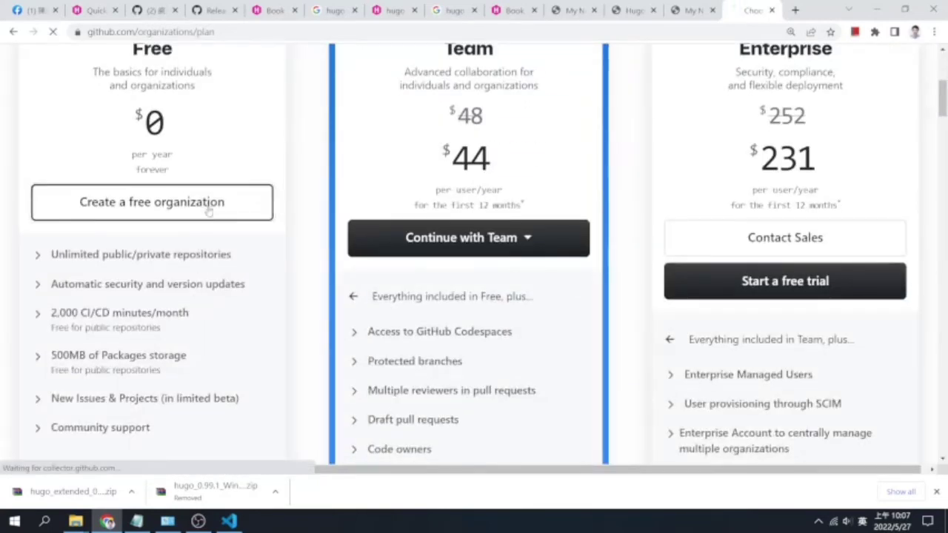
pyautogui.write('ccc-site')
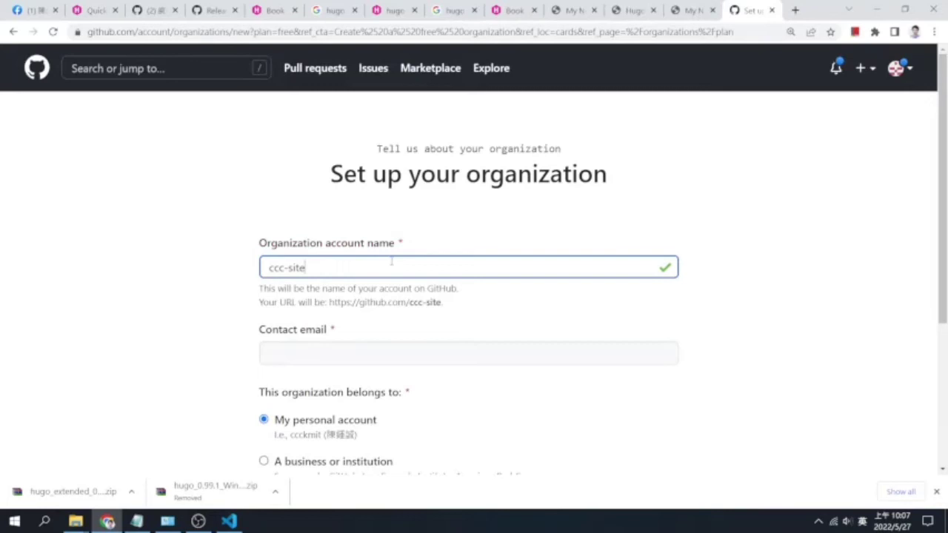
pyautogui.click(369, 355)
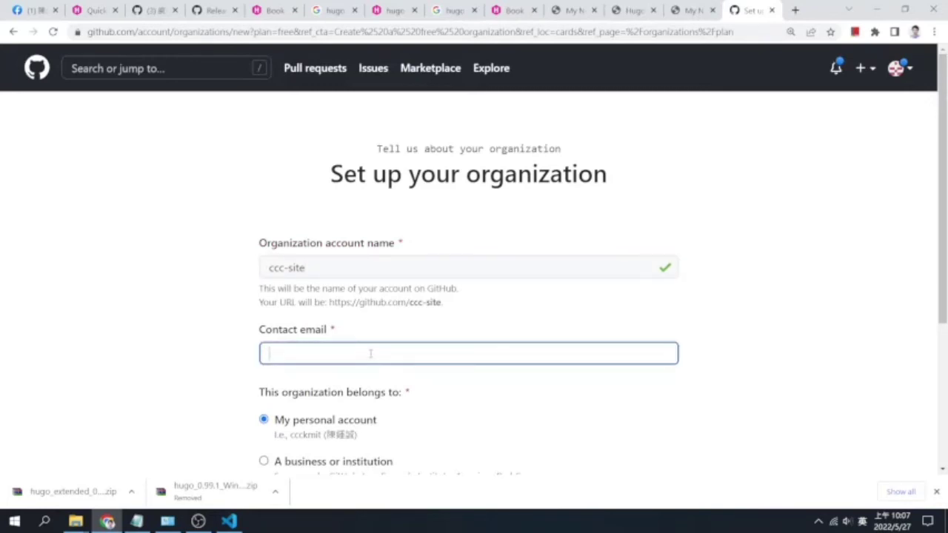
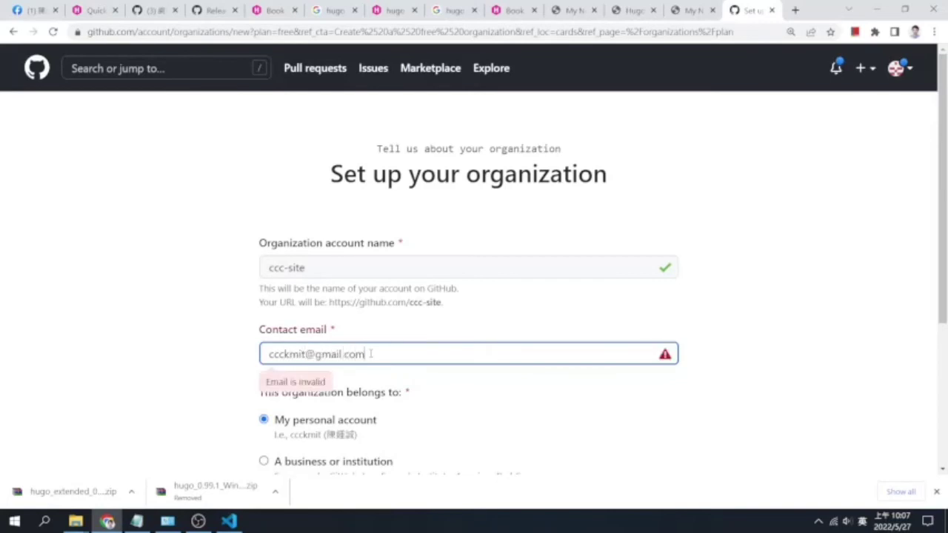
# Accept the Terms of Service, submit, and complete setup without inviting members
pyautogui.scroll(-3, 361, 319)
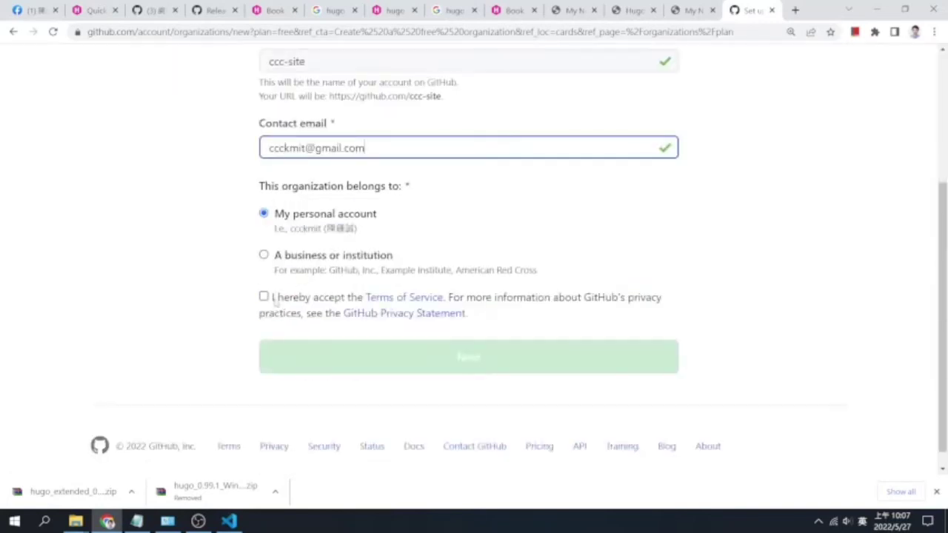
pyautogui.click(265, 297)
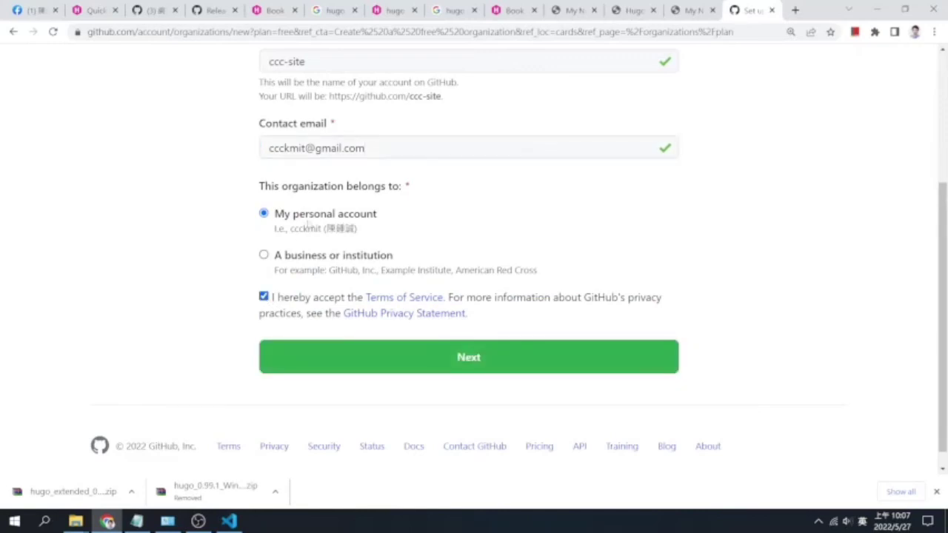
pyautogui.click(403, 360)
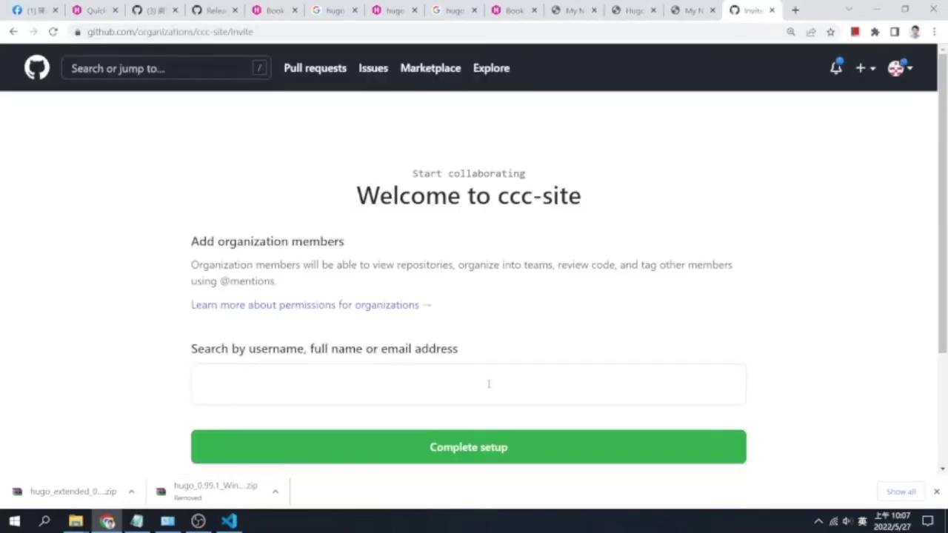
pyautogui.scroll(-2, 489, 383)
pyautogui.click(492, 294)
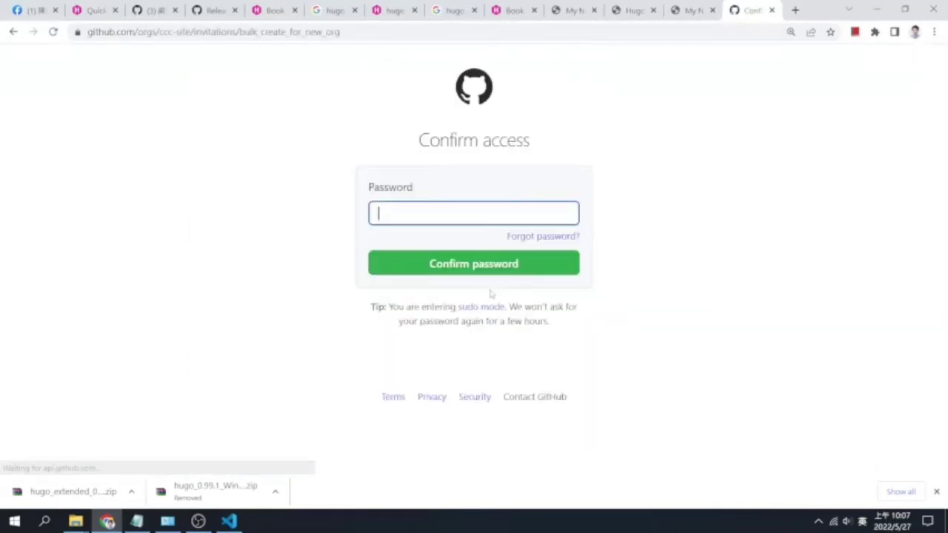
pyautogui.click(486, 212)
# Confirm access with the account password and scroll through the welcome survey
pyautogui.write('*********')
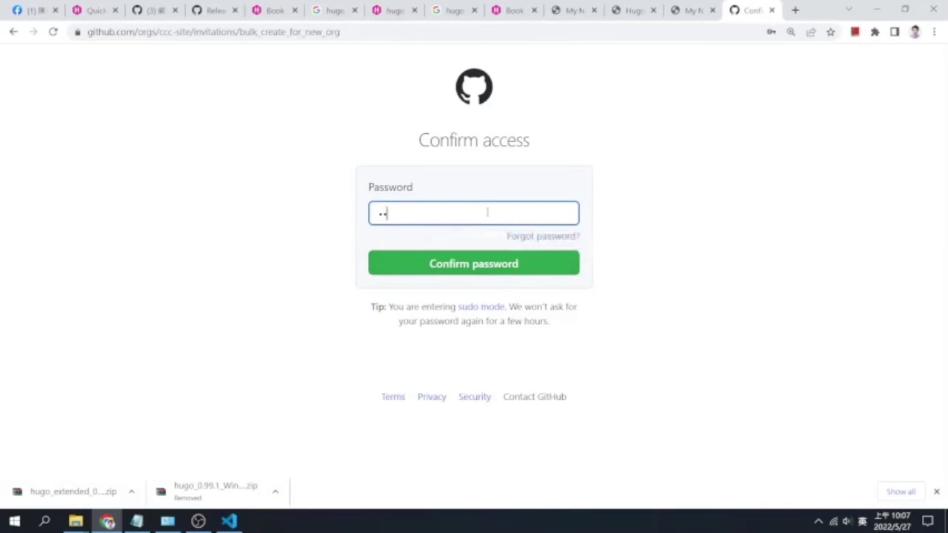
pyautogui.press('Return')
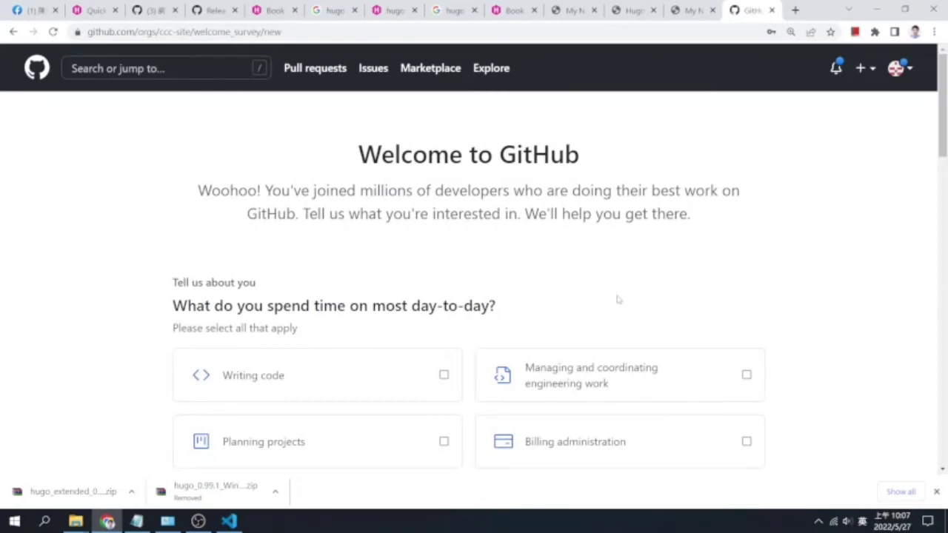
pyautogui.scroll(-2, 618, 299)
pyautogui.scroll(-5, 617, 300)
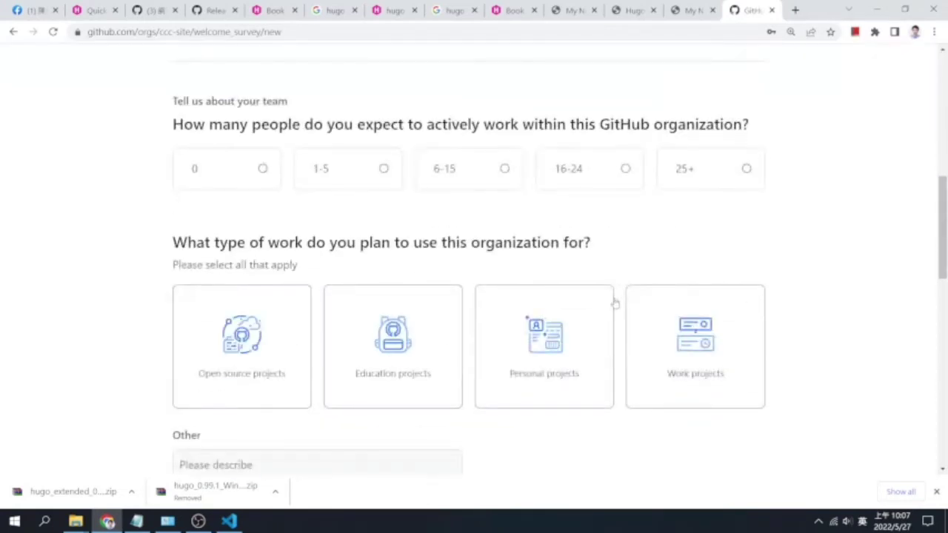
pyautogui.scroll(-4, 614, 303)
pyautogui.scroll(3, 615, 303)
pyautogui.scroll(-3, 605, 296)
pyautogui.scroll(-5, 608, 295)
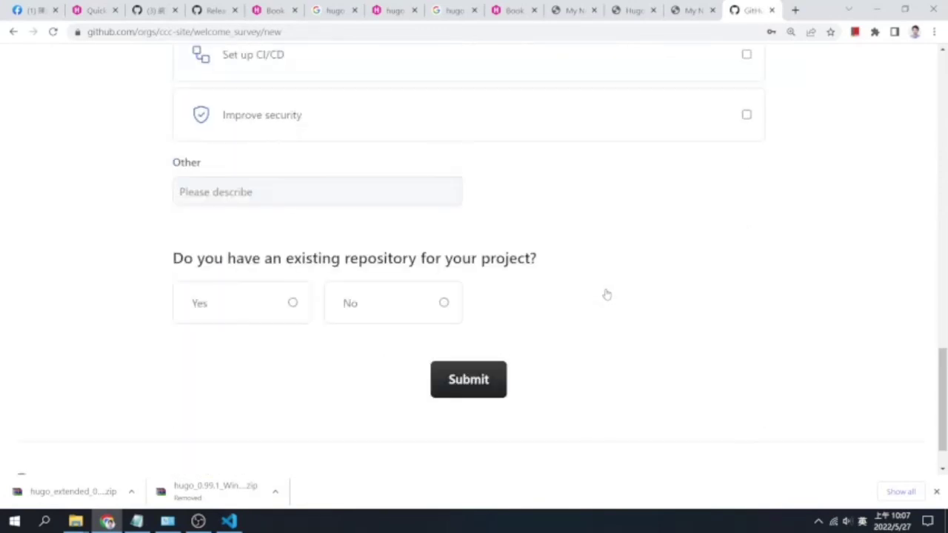
pyautogui.scroll(4, 605, 292)
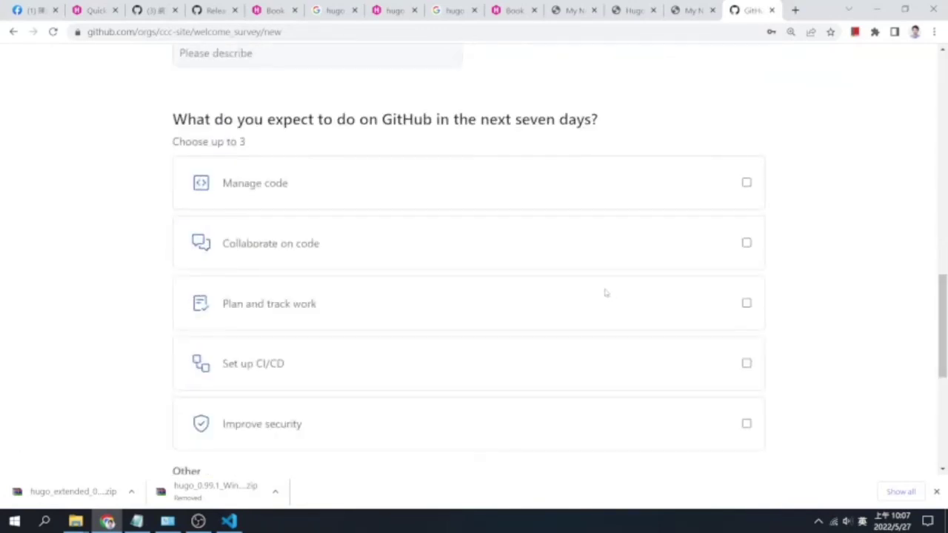
pyautogui.scroll(-4, 601, 303)
pyautogui.moveTo(945, 404); pyautogui.dragTo(913, 88)
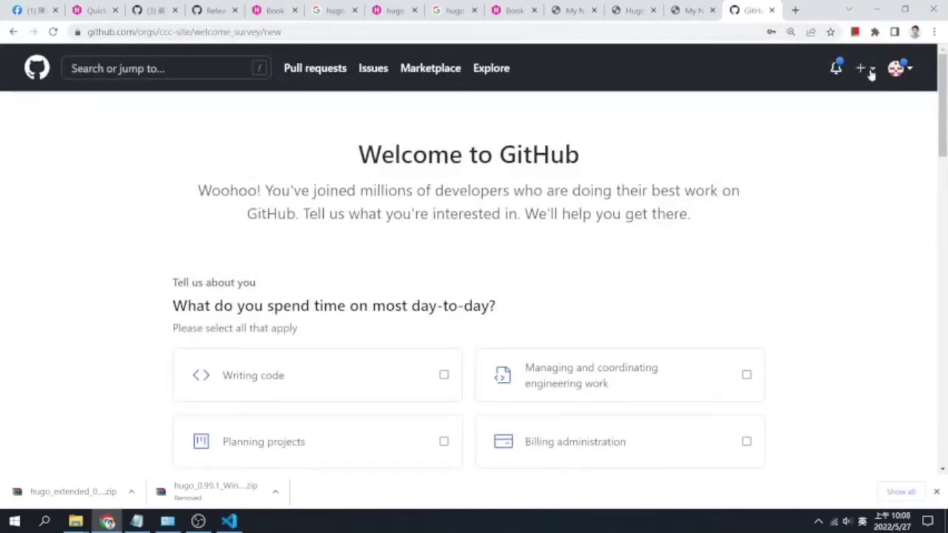
# Trim the survey part of the URL to go to github.com/orgs/ccc-site/
pyautogui.moveTo(282, 32); pyautogui.dragTo(194, 30)
pyautogui.press('BackSpace')
pyautogui.press('Return')
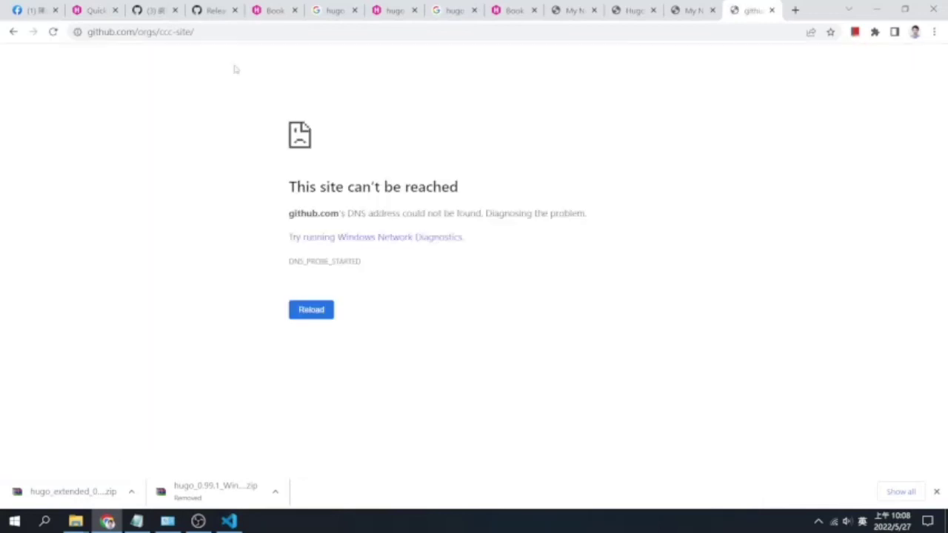
# Check the network status and retry loading the ccc-site page and another site
pyautogui.click(835, 522)
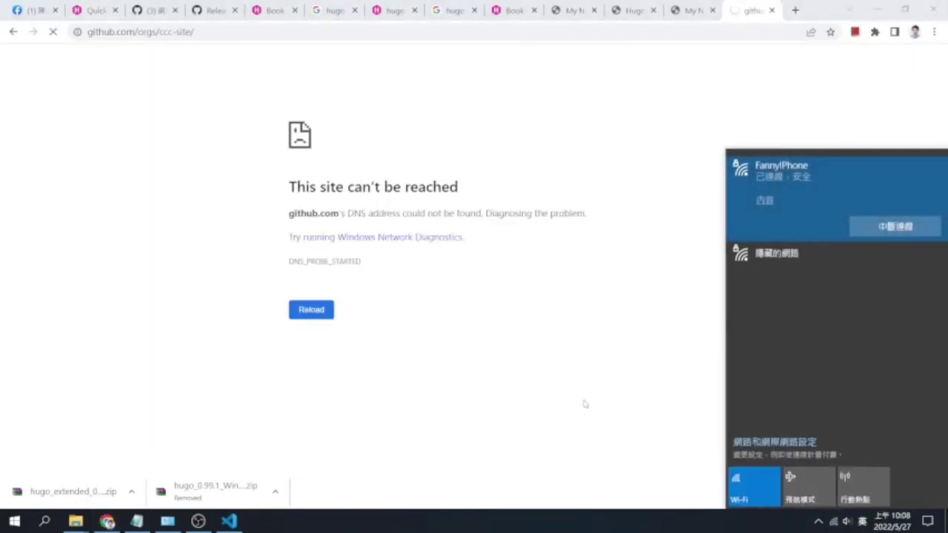
pyautogui.click(586, 403)
pyautogui.click(53, 32)
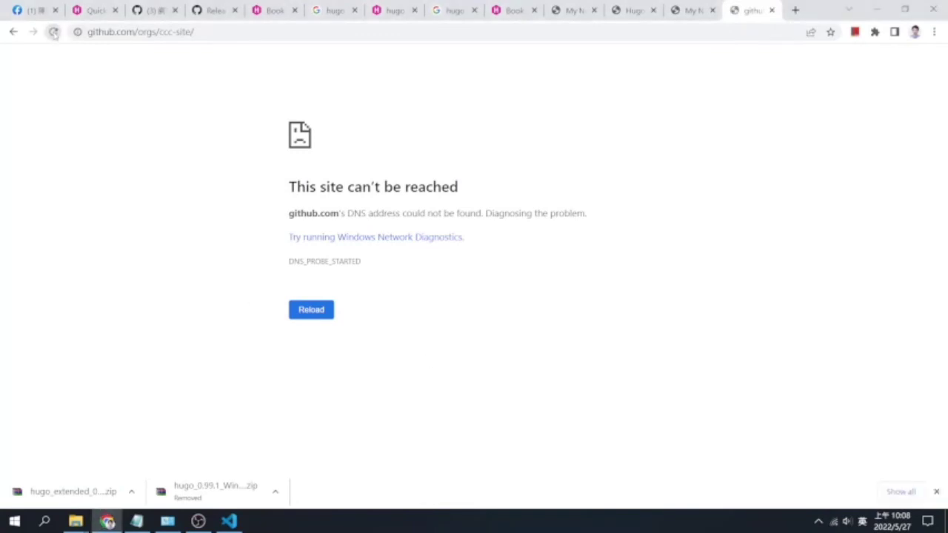
pyautogui.click(53, 32)
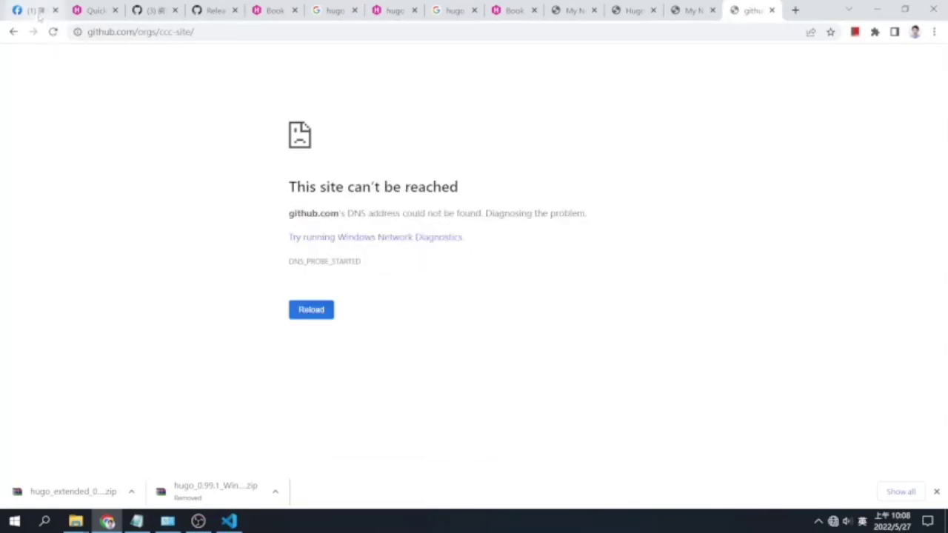
pyautogui.click(33, 11)
pyautogui.click(54, 32)
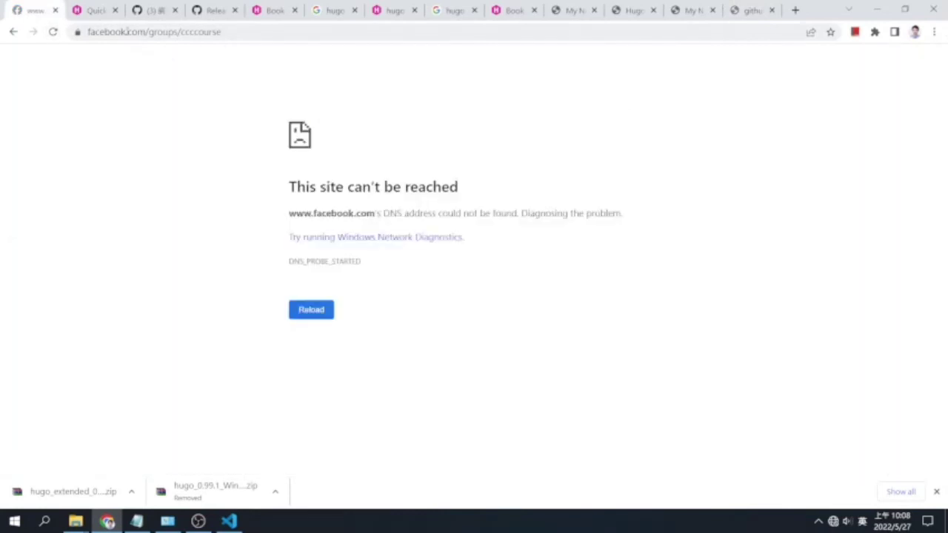
# Disconnect and reconnect the Wi-Fi, then reload the Facebook and ccc-site organization tabs
pyautogui.click(833, 521)
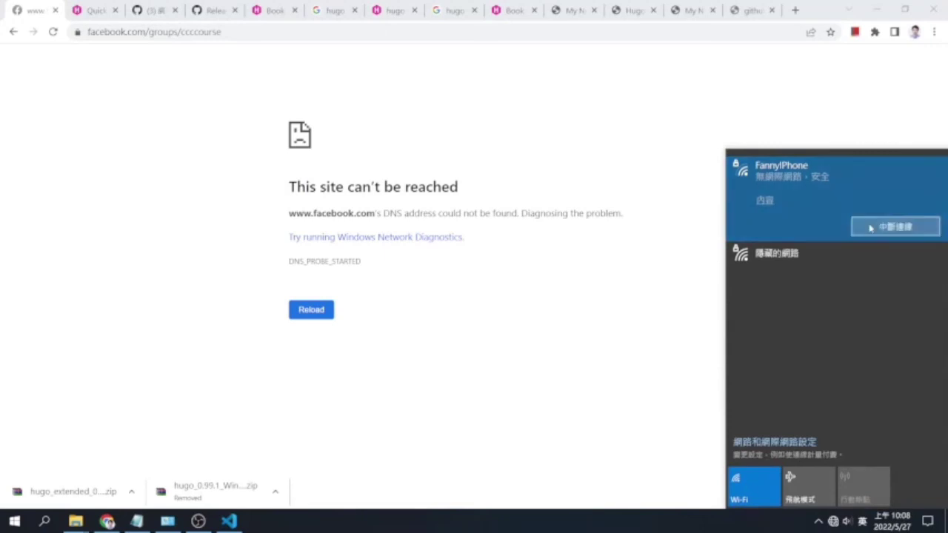
pyautogui.click(870, 228)
pyautogui.click(874, 227)
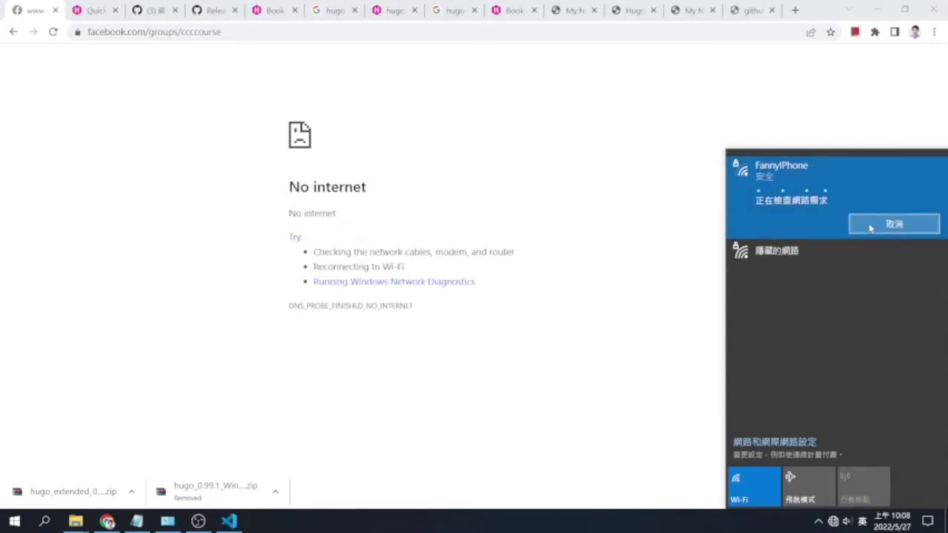
pyautogui.click(194, 161)
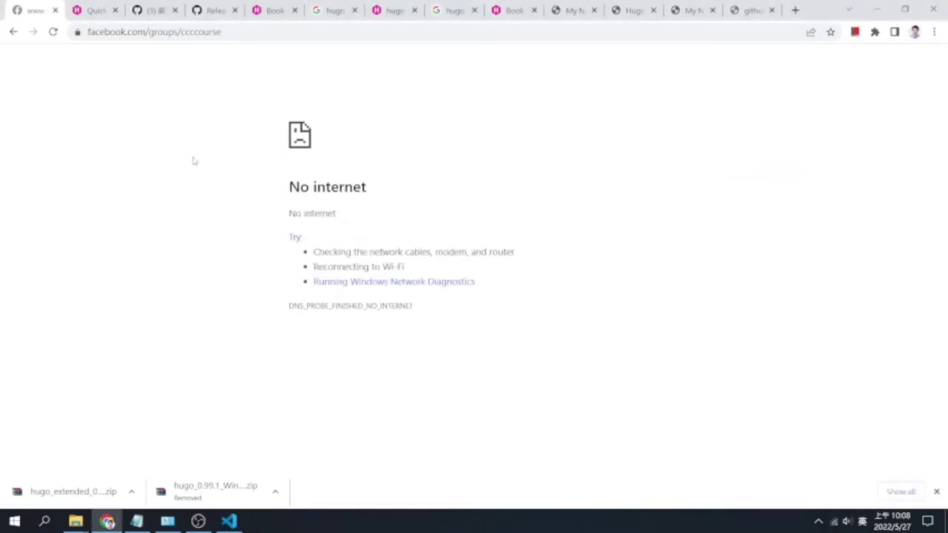
pyautogui.click(53, 31)
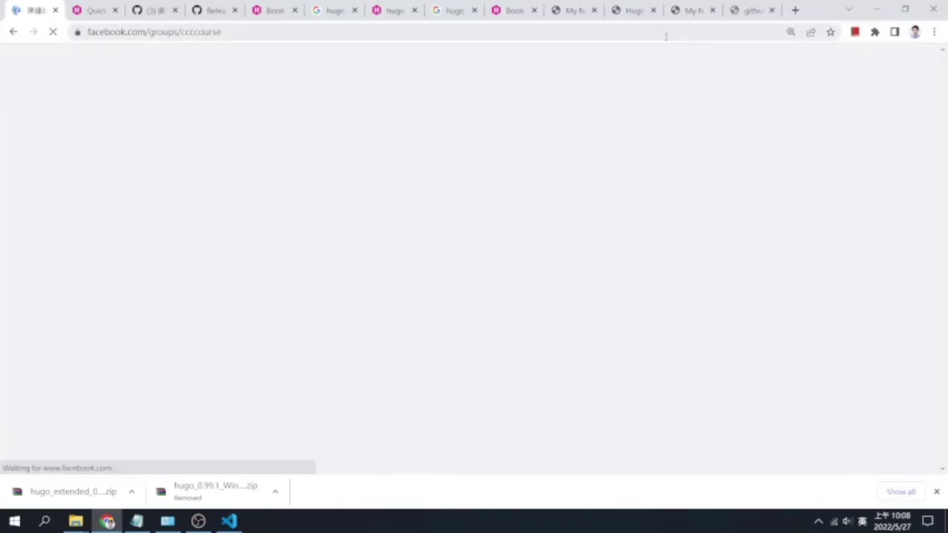
pyautogui.click(749, 10)
pyautogui.click(53, 31)
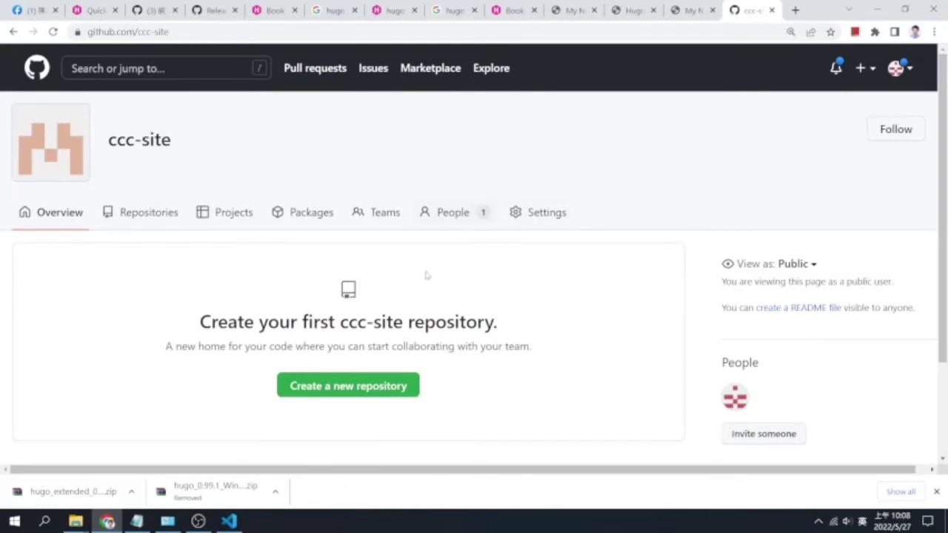
# Start a new ccc-site repository named ccchugo with the description '我的 Hugo 網站'
pyautogui.click(401, 387)
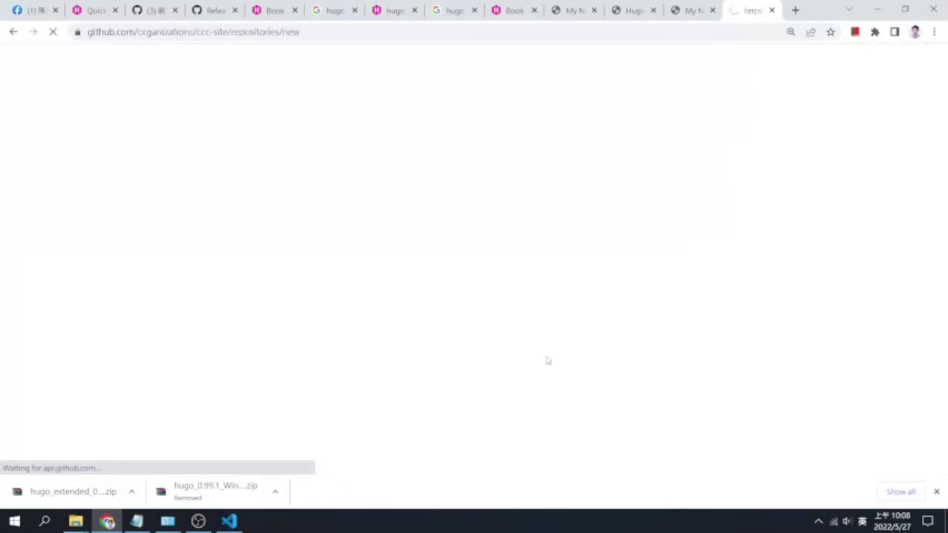
pyautogui.click(383, 244)
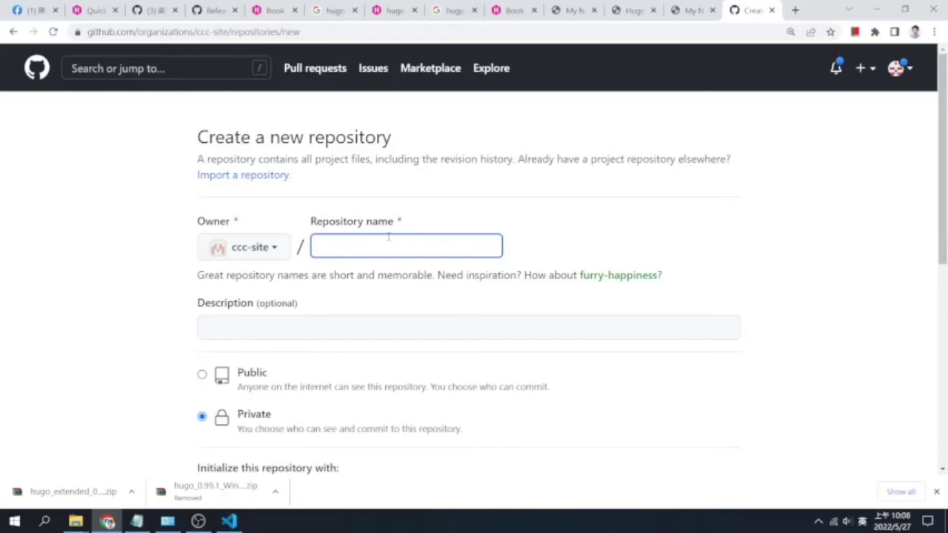
pyautogui.write('ccchugo')
pyautogui.click(344, 326)
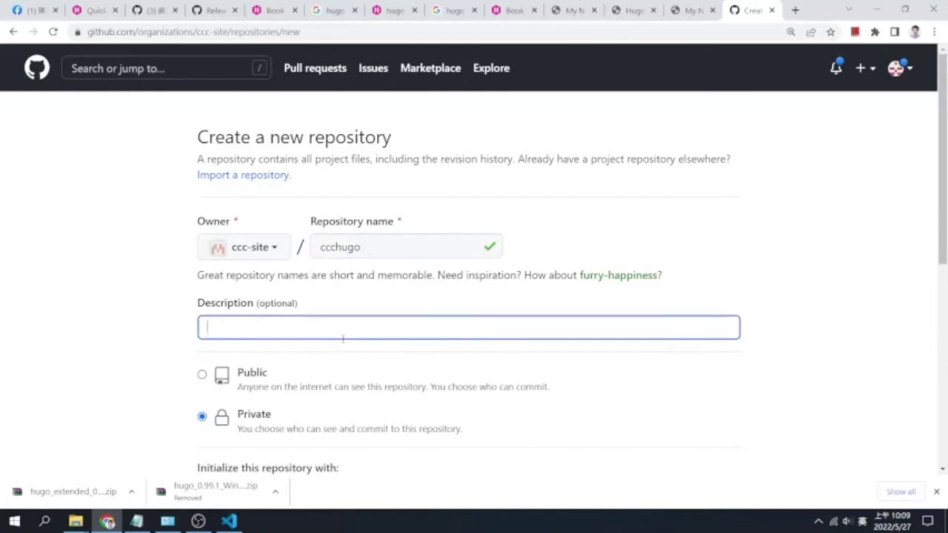
pyautogui.press('shift')
pyautogui.write('我的 H')
pyautogui.press('shift')
pyautogui.write('ugo 網站')
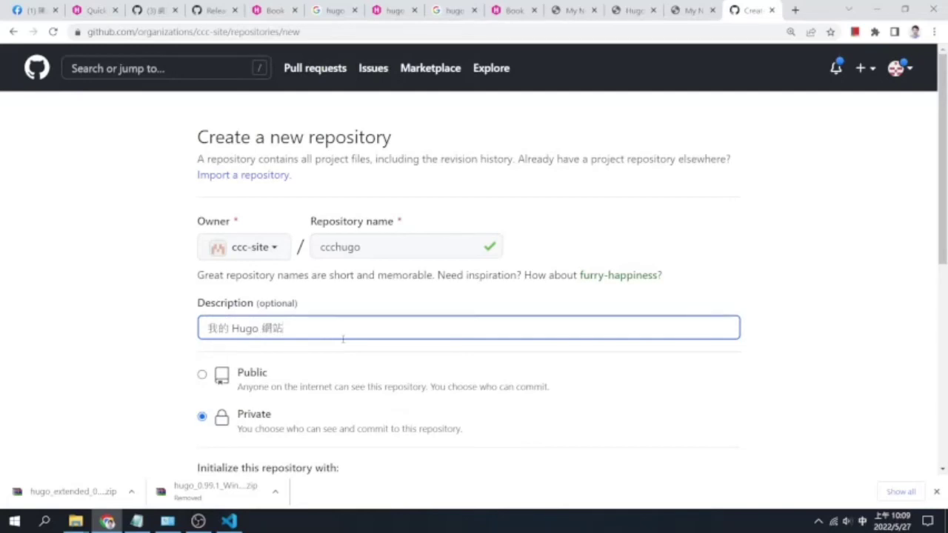
# Replace 我的 in the description with the owner's name and set visibility to Public
pyautogui.press('Left')
pyautogui.press('Left')
pyautogui.press('Left')
pyautogui.press('Left')
pyautogui.press('Left')
pyautogui.press('Left')
pyautogui.press('BackSpace')
pyautogui.press('BackSpace')
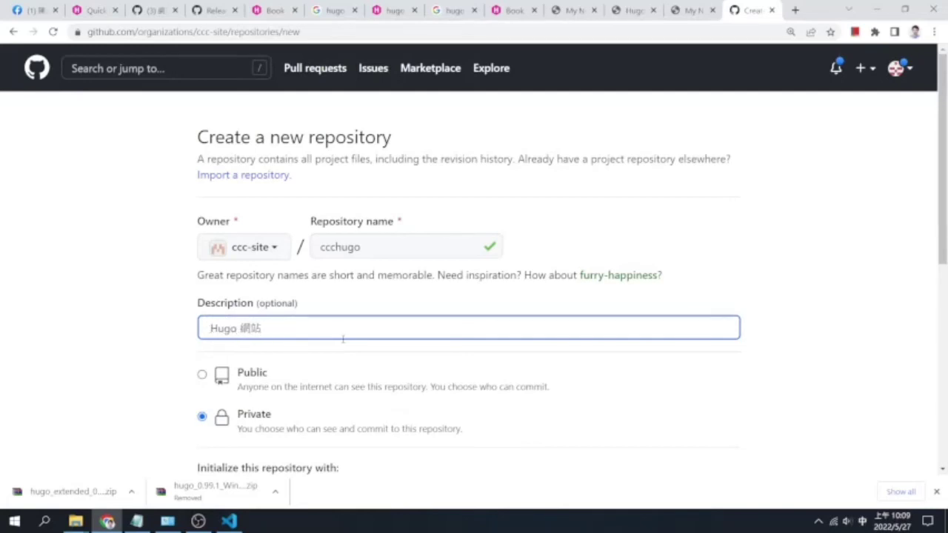
pyautogui.write('陳忠誠')
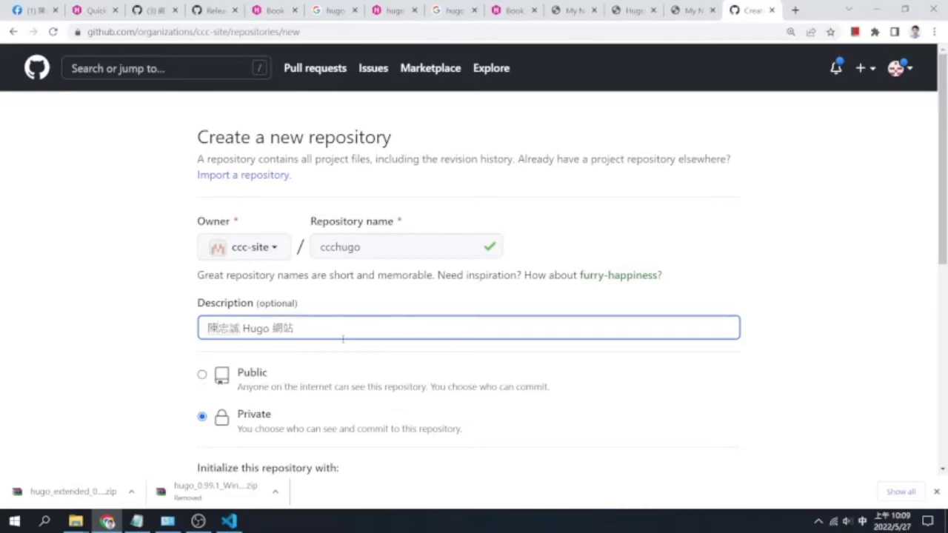
pyautogui.press('Down')
pyautogui.press('Down')
pyautogui.press('Down')
pyautogui.press('Down')
pyautogui.press('Down')
pyautogui.press('Down')
pyautogui.press('Down')
pyautogui.press('Return')
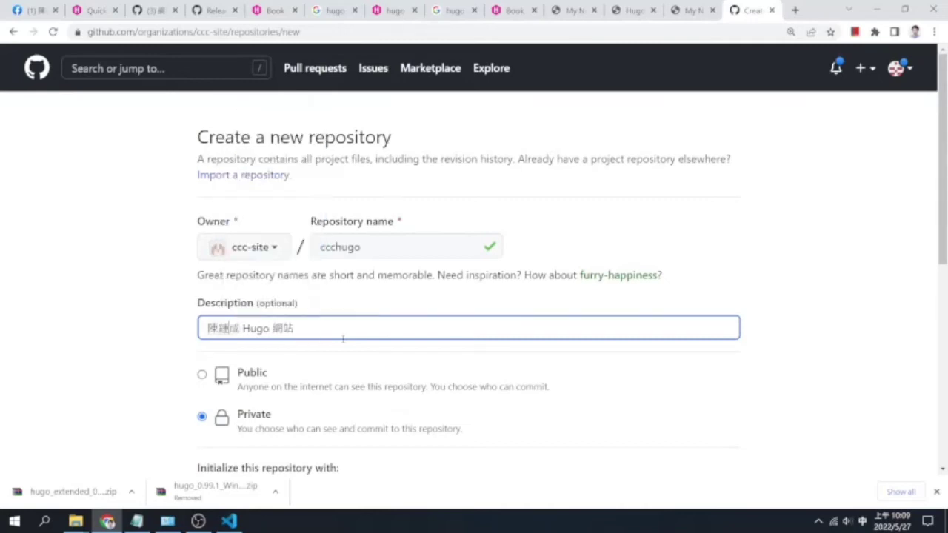
pyautogui.press('Down')
pyautogui.press('Down')
pyautogui.press('Down')
pyautogui.press('Down')
pyautogui.press('Return')
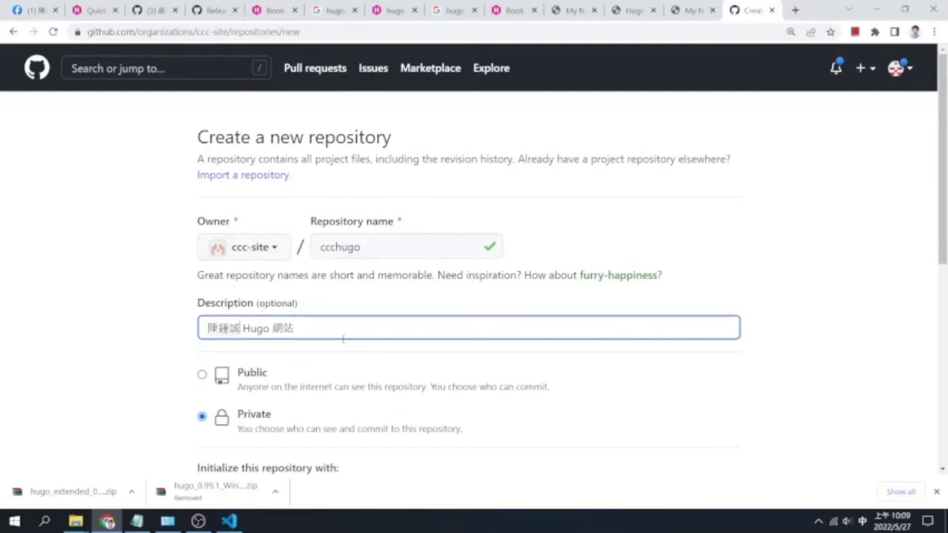
pyautogui.write('ㄉ')
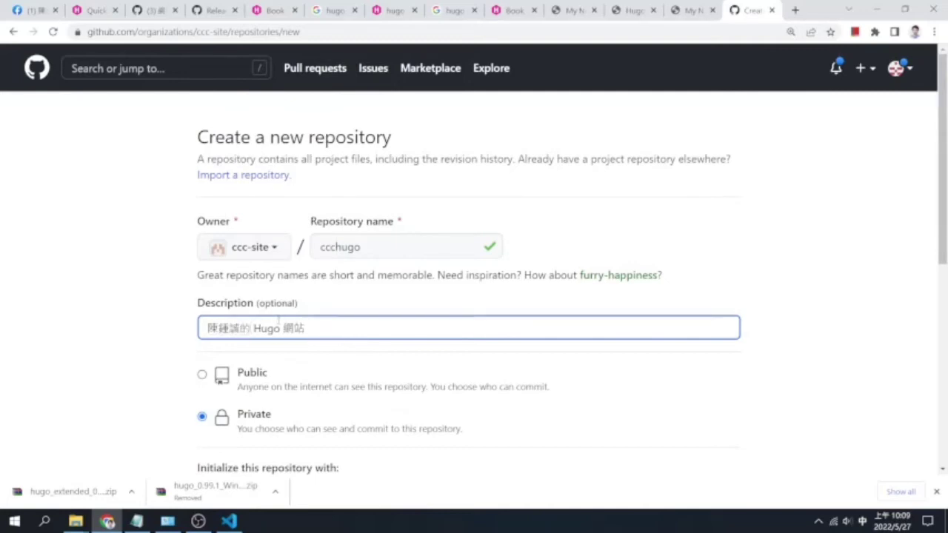
pyautogui.click(203, 375)
pyautogui.moveTo(943, 243); pyautogui.dragTo(943, 420)
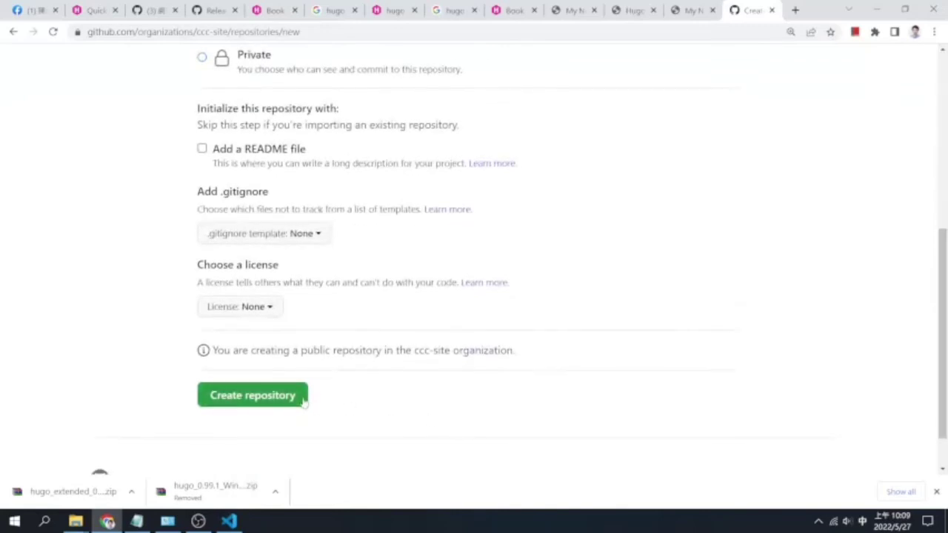
# Create the ccchugo repository, copy its git remote add origin line, and return to VS Code
pyautogui.click(302, 396)
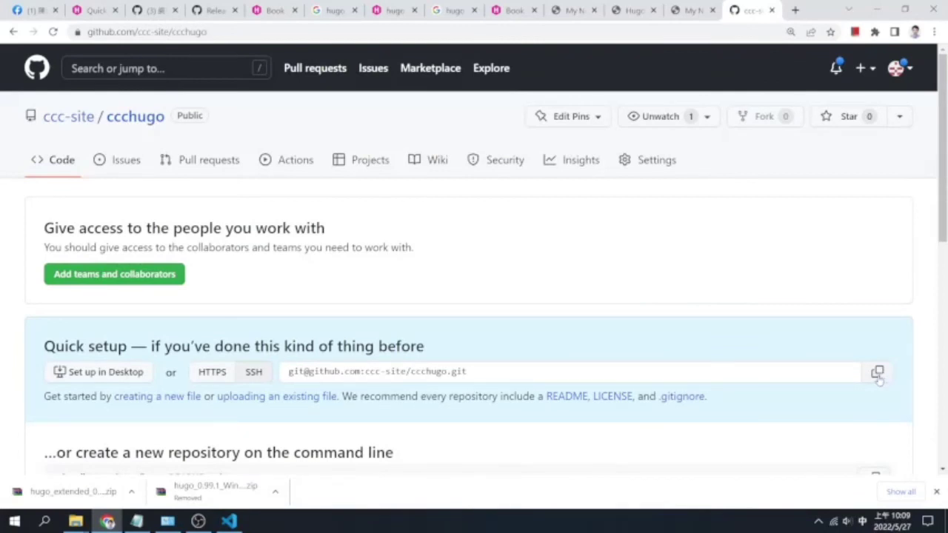
pyautogui.scroll(-4, 419, 423)
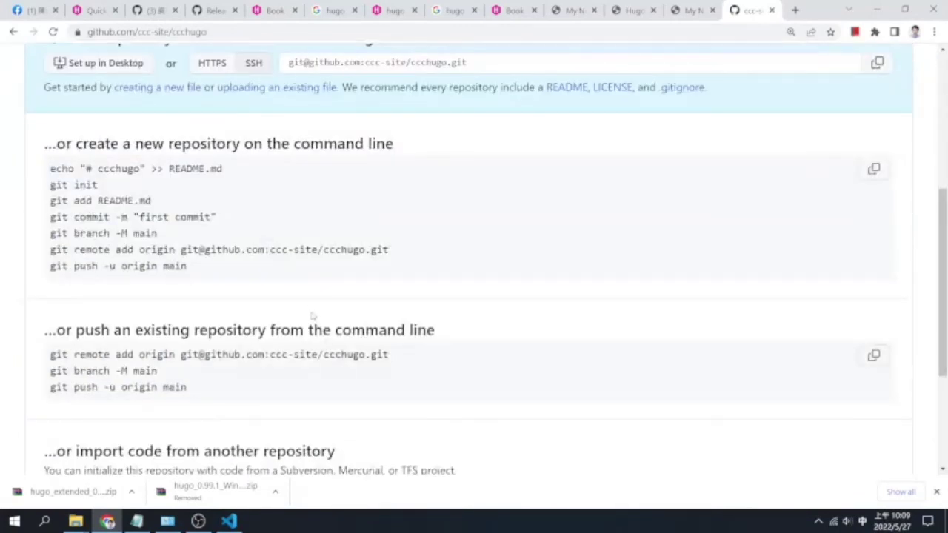
pyautogui.moveTo(428, 357); pyautogui.dragTo(48, 359)
pyautogui.hotkey('ctrl', 'c')
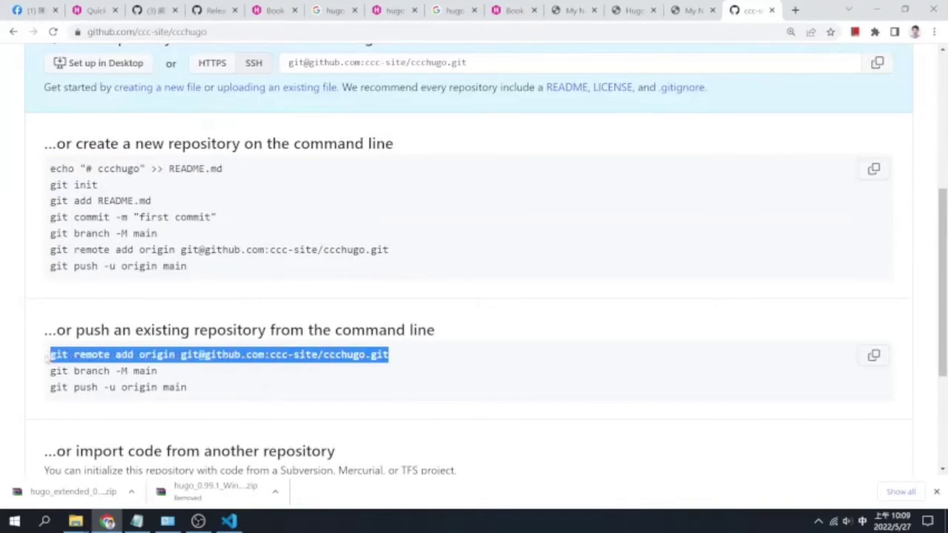
pyautogui.click(229, 521)
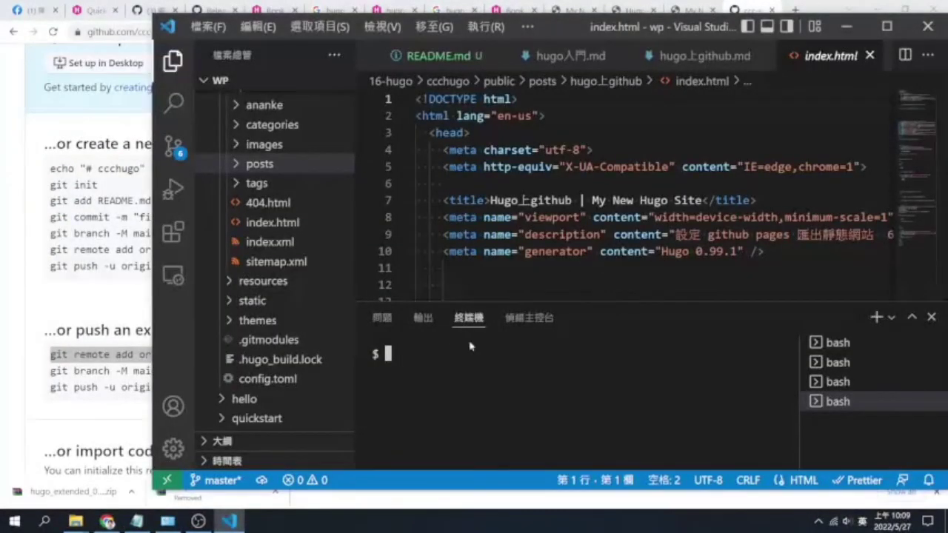
# Run pwd, add the ccchugo remote as origin, and stage all files with git add -A
pyautogui.write('pwd')
pyautogui.press('Return')
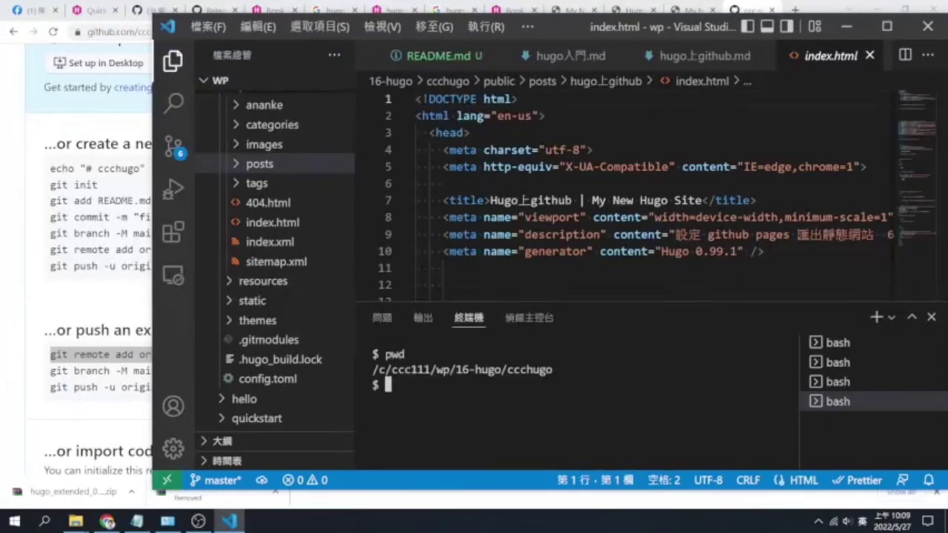
pyautogui.hotkey('ctrl', 'v')
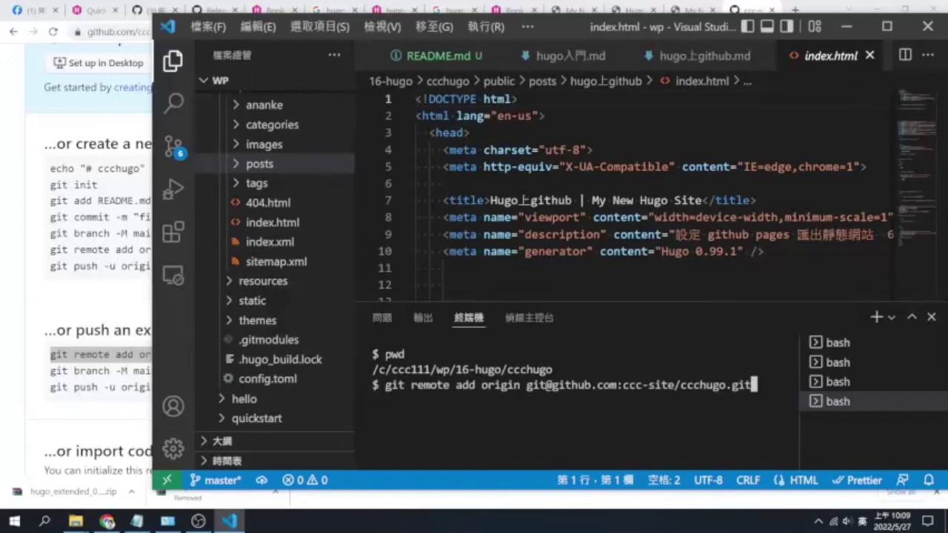
pyautogui.press('Return')
pyautogui.write('git add -A')
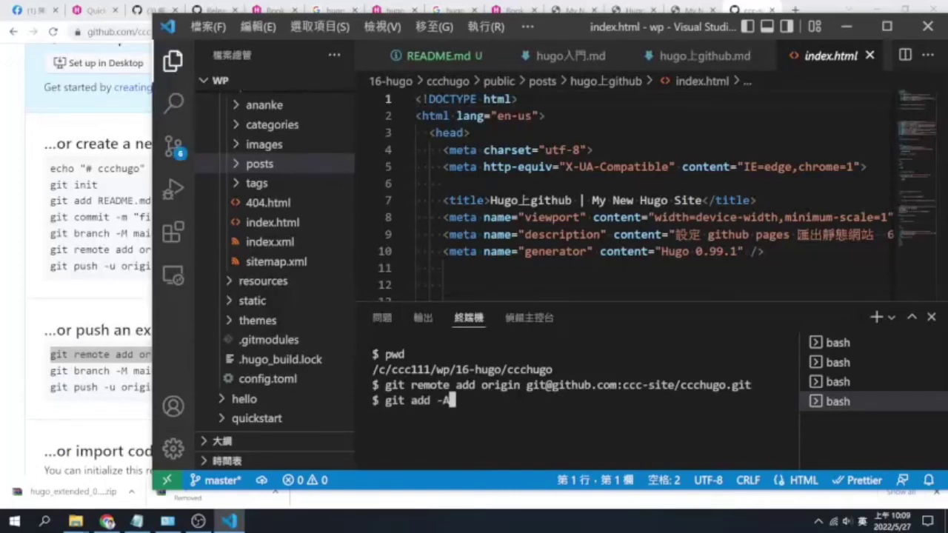
pyautogui.press('Return')
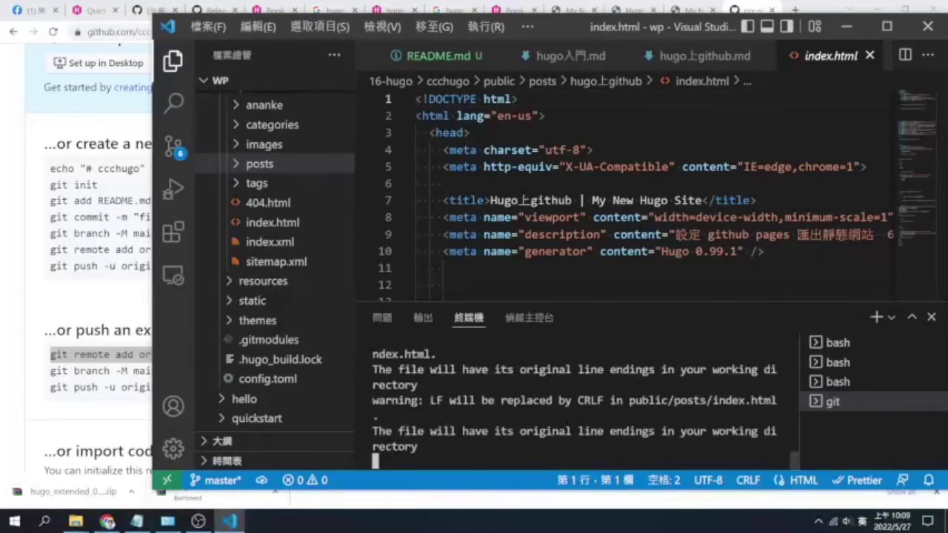
# Commit as "init site", push to origin master, and reload the GitHub repository page
pyautogui.write('git commit -m "')
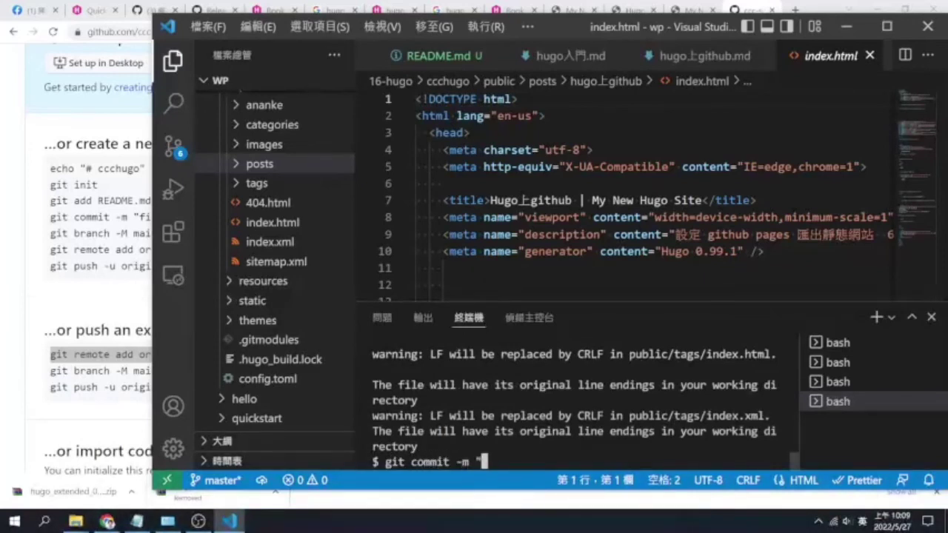
pyautogui.write('init site"')
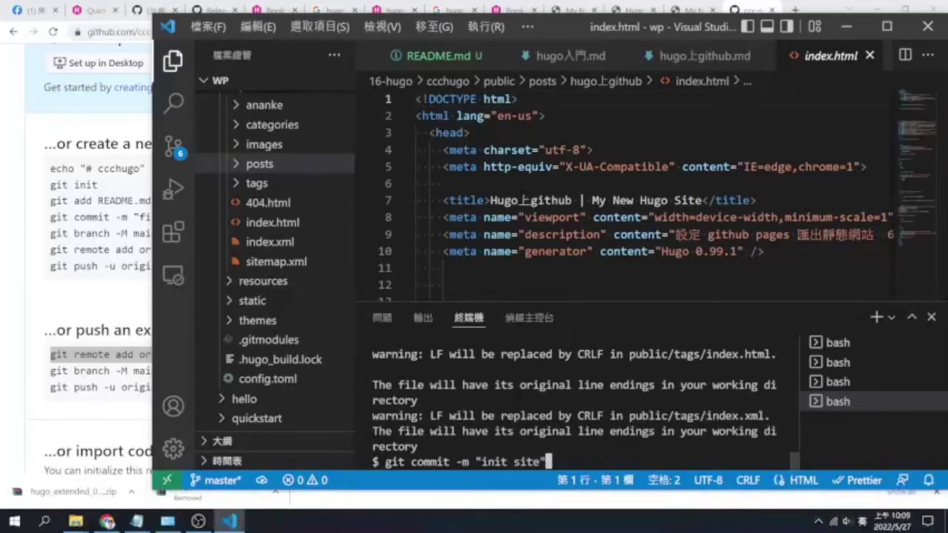
pyautogui.press('Return')
pyautogui.write('git push')
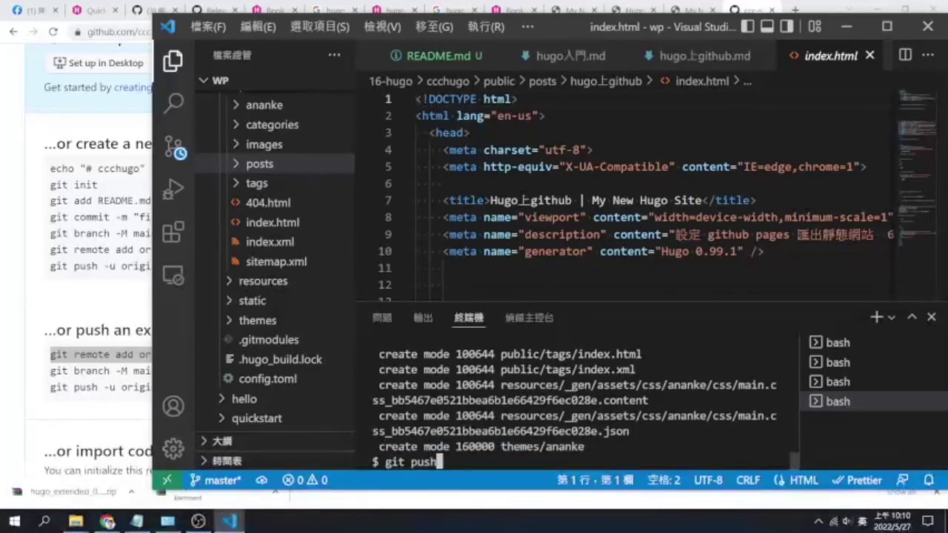
pyautogui.write(' origin ')
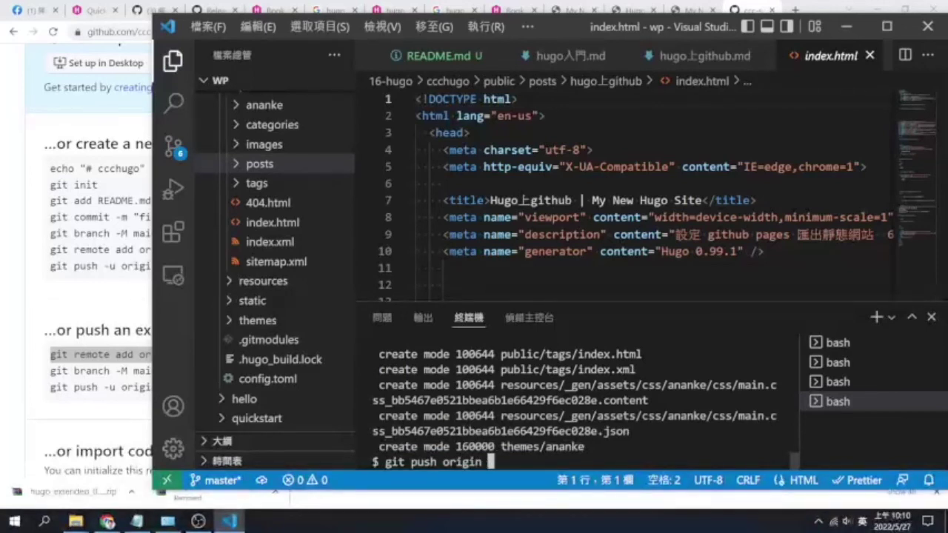
pyautogui.write('master')
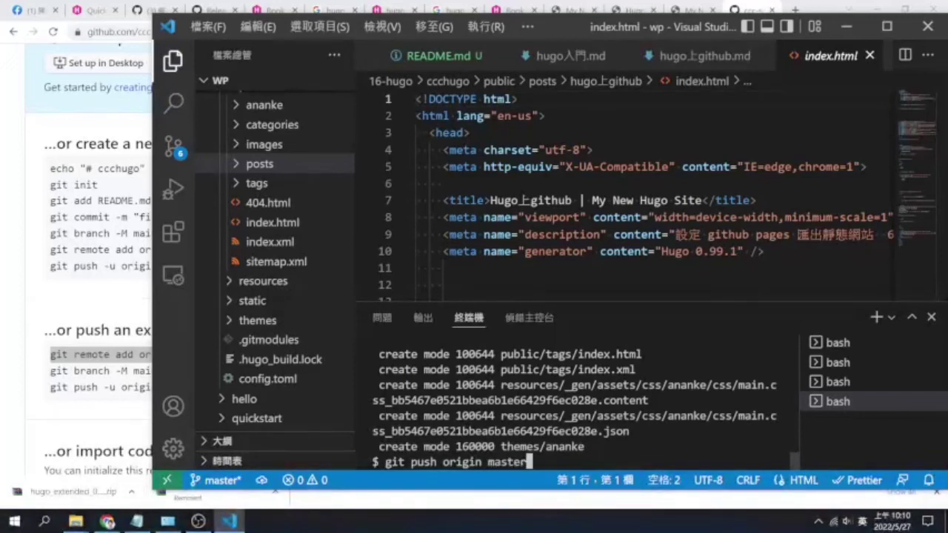
pyautogui.press('Return')
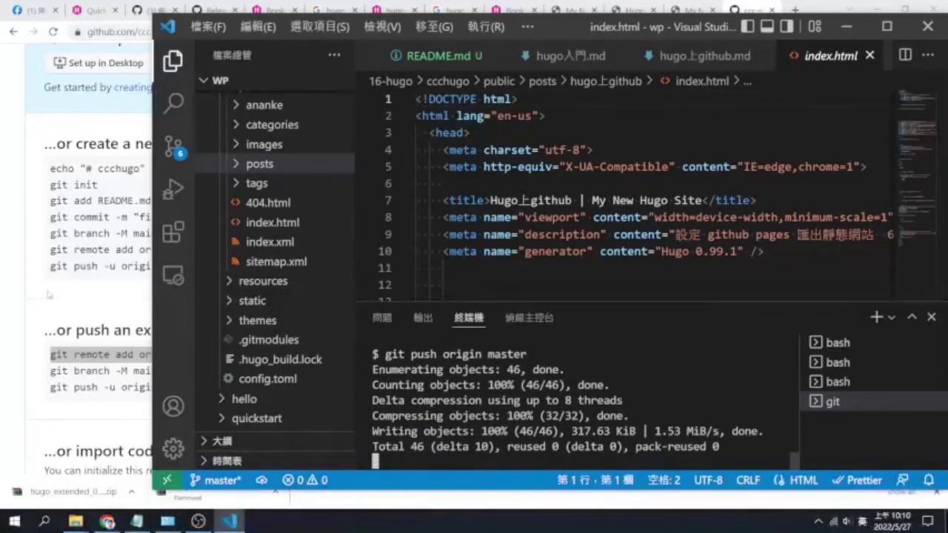
pyautogui.click(49, 294)
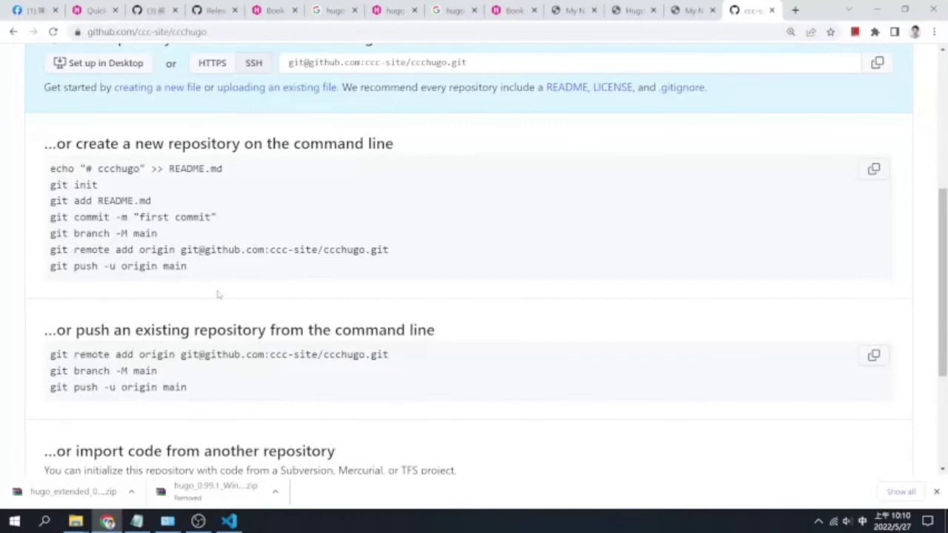
pyautogui.click(54, 32)
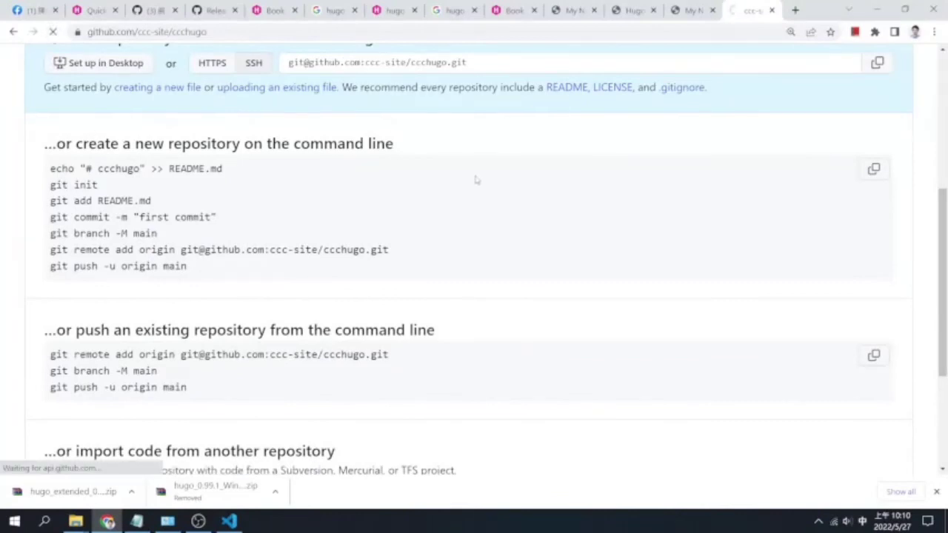
pyautogui.scroll(4, 160, 262)
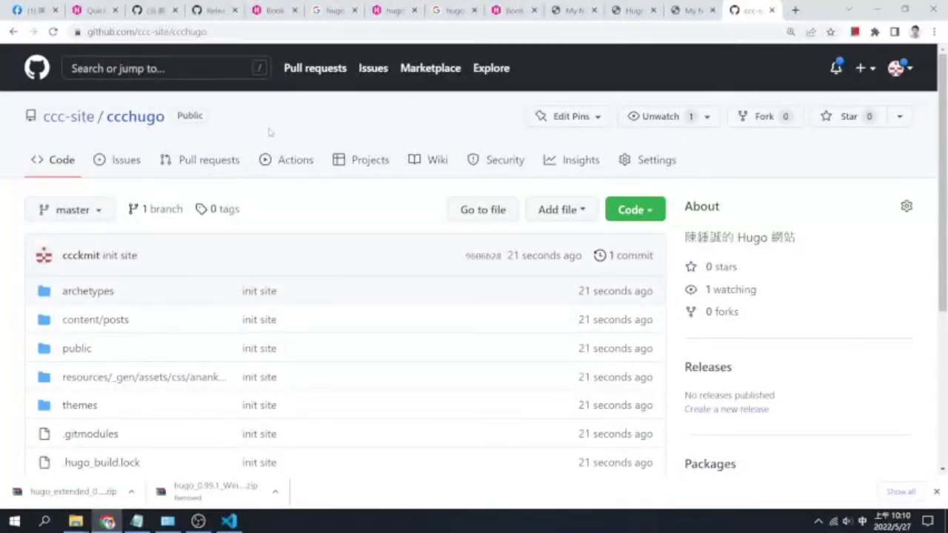
# Set GitHub Pages to publish from master / (root), save, and open the site link in a new tab
pyautogui.click(644, 163)
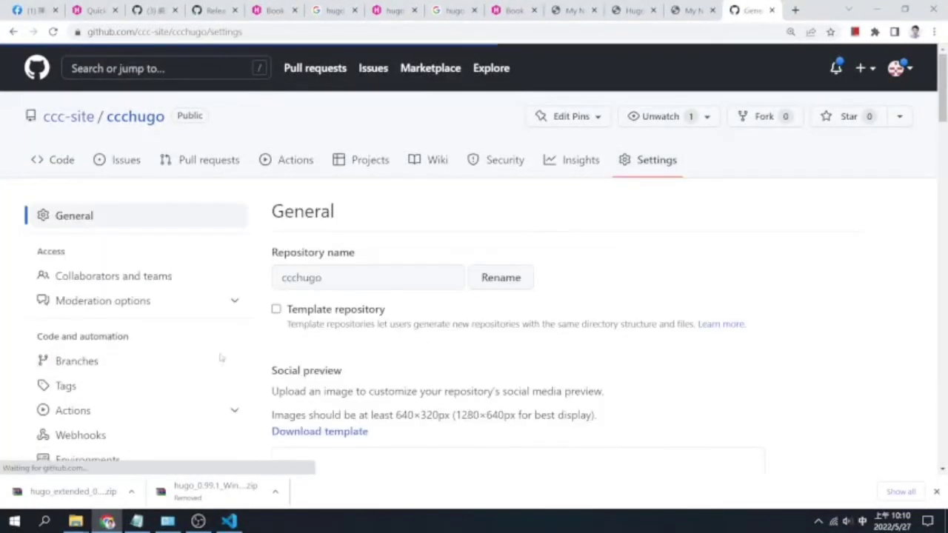
pyautogui.scroll(-3, 202, 379)
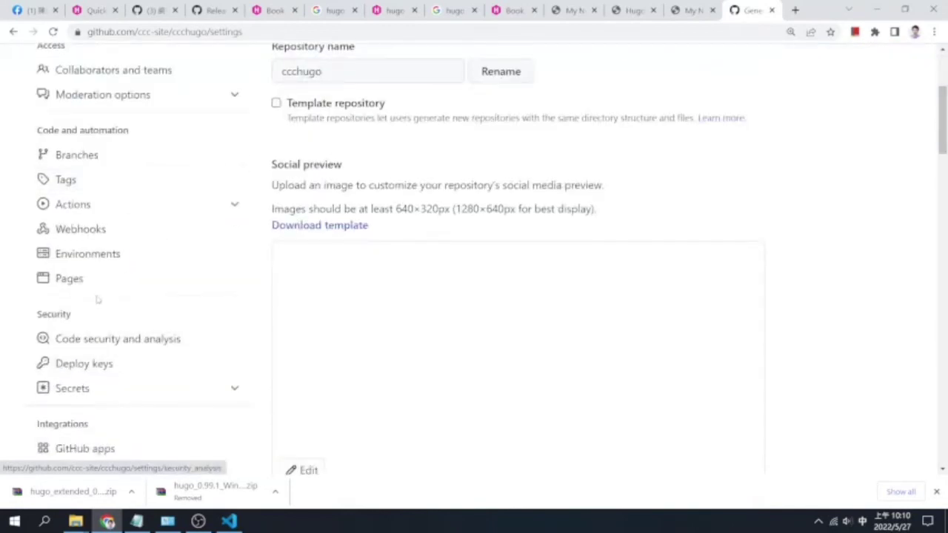
pyautogui.click(69, 281)
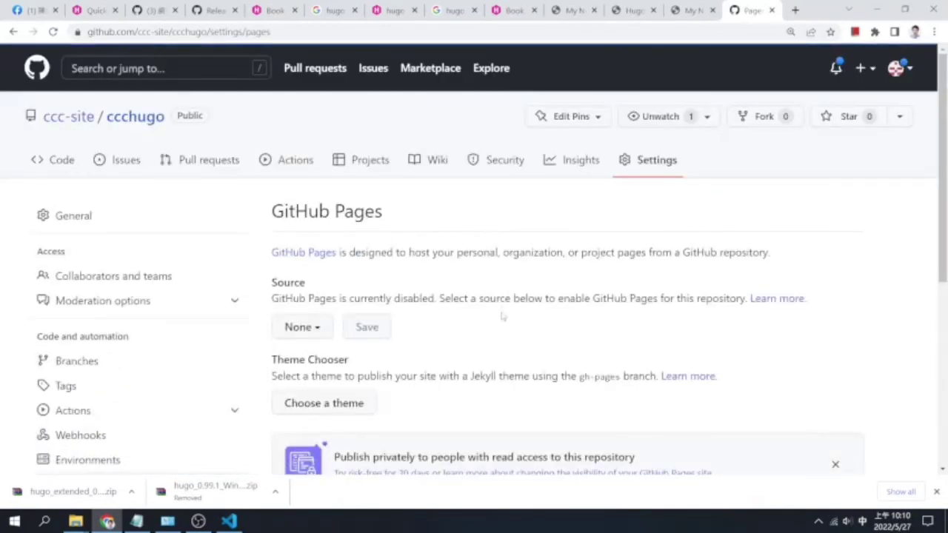
pyautogui.scroll(-2, 501, 317)
pyautogui.click(302, 225)
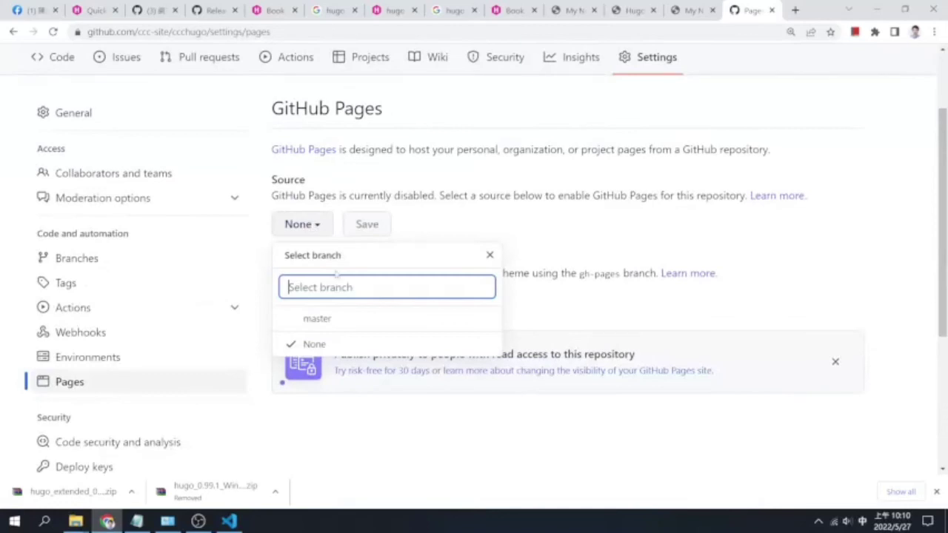
pyautogui.click(334, 320)
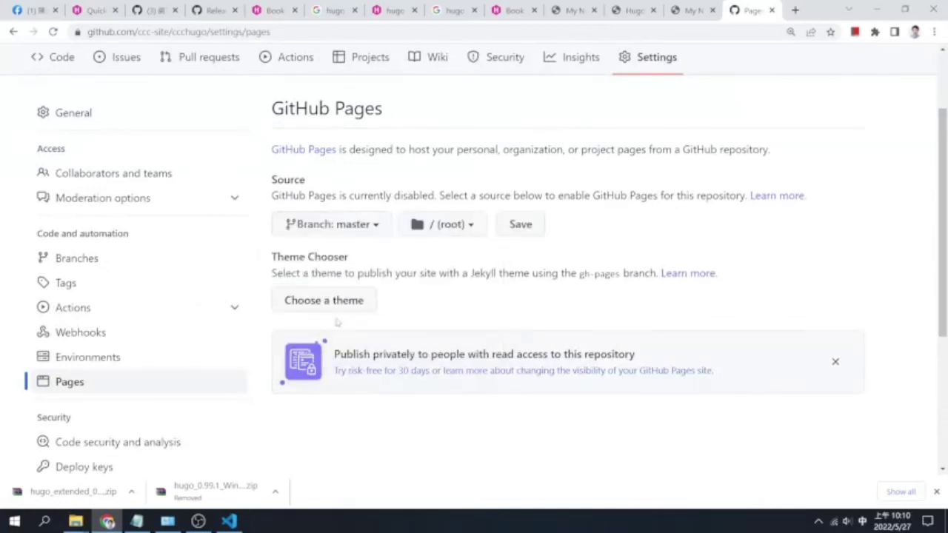
pyautogui.click(519, 225)
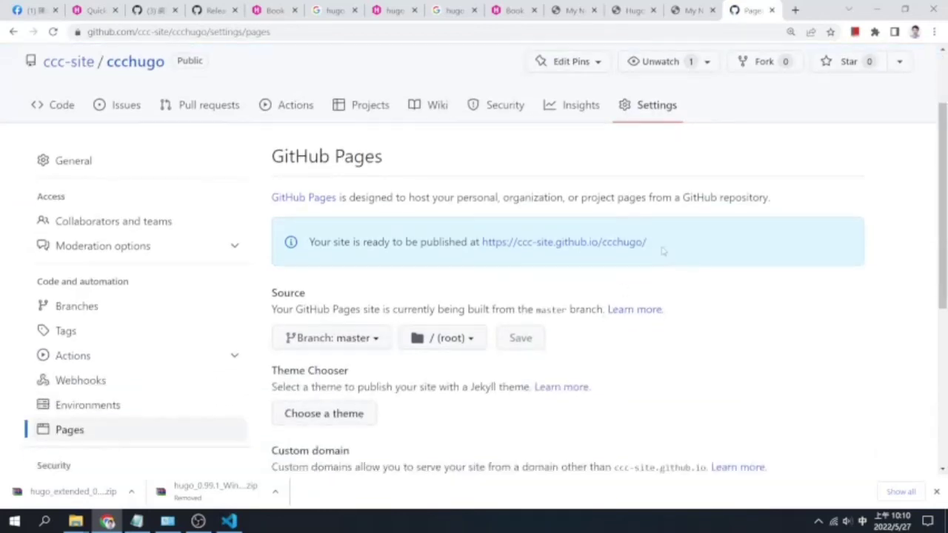
pyautogui.rightClick(585, 244)
pyautogui.click(600, 252)
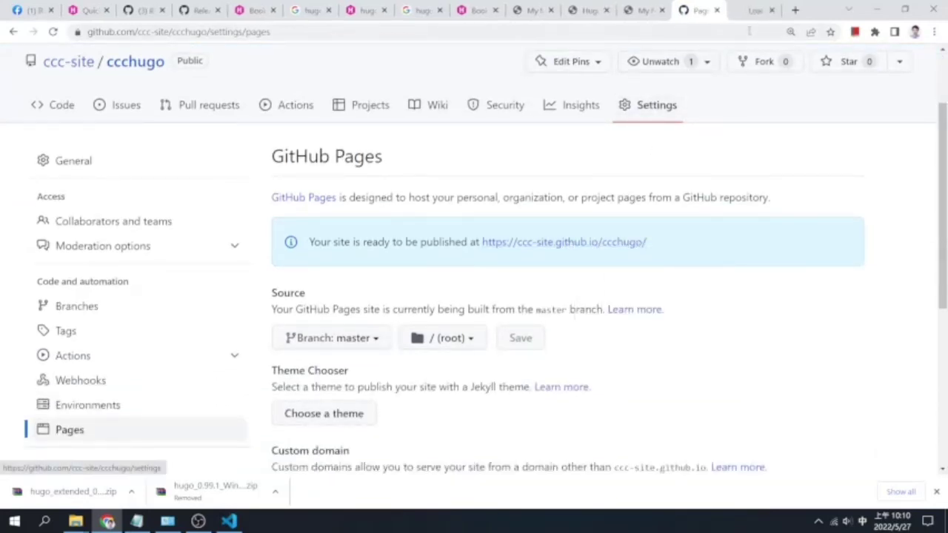
# Try loading the site at ccc-site.github.io/ccchugo/public and then public/
pyautogui.click(751, 10)
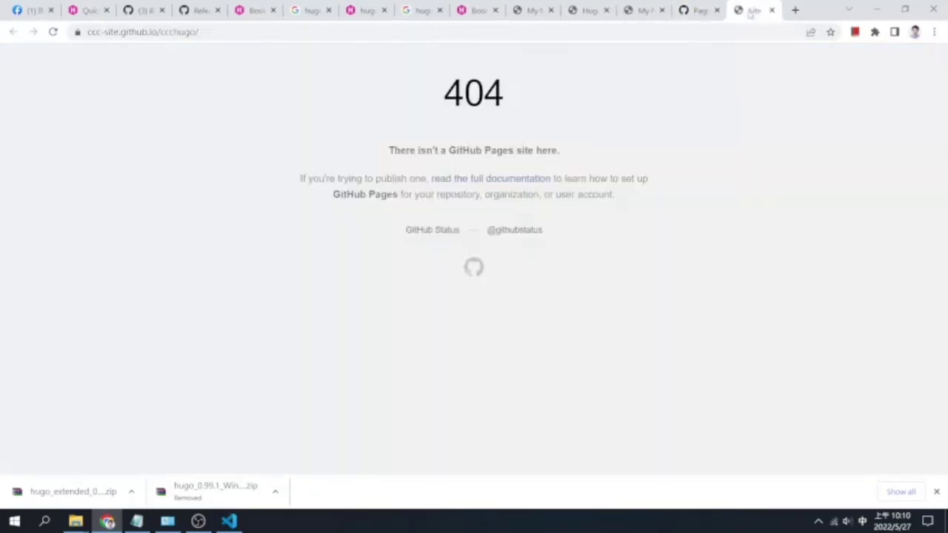
pyautogui.click(300, 34)
pyautogui.click(300, 34)
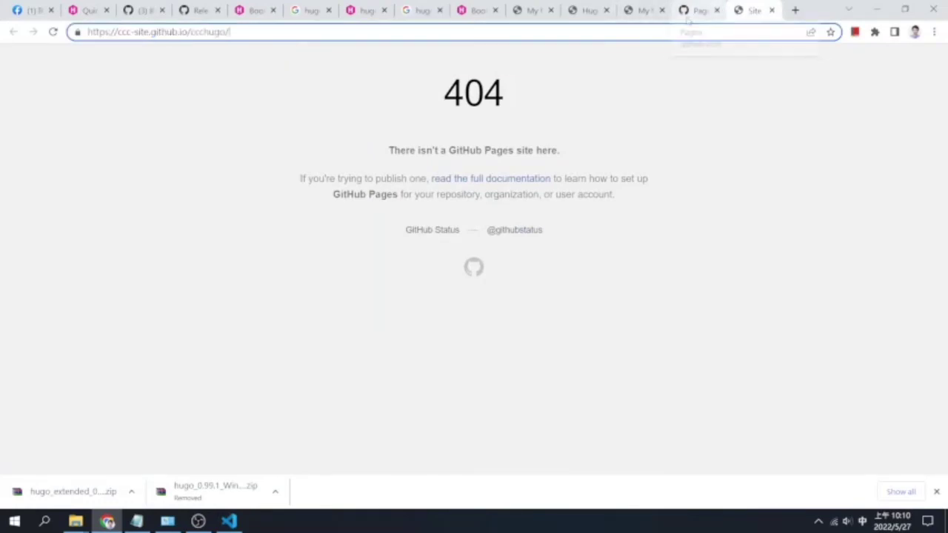
pyautogui.write('ㄖ一ㄙ')
pyautogui.press('BackSpace')
pyautogui.press('BackSpace')
pyautogui.press('BackSpace')
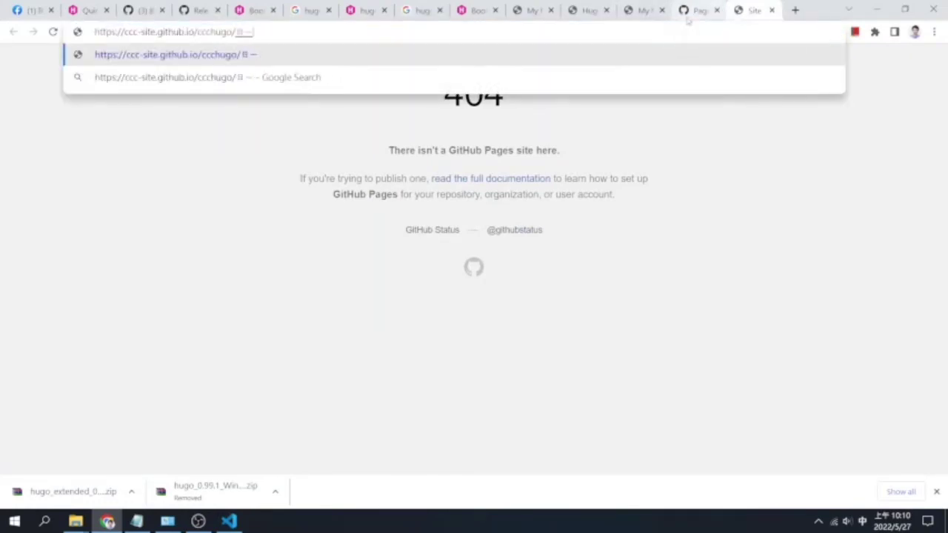
pyautogui.press('shift')
pyautogui.write('public')
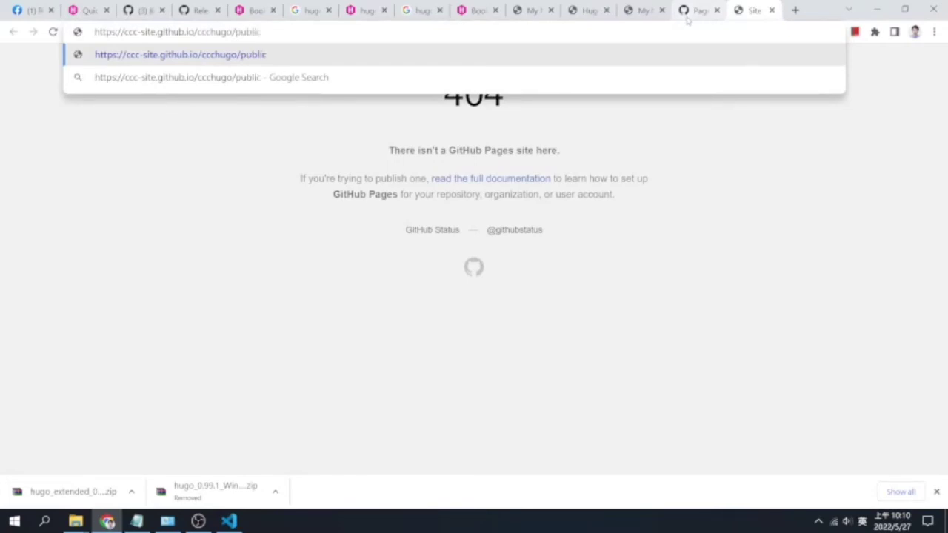
pyautogui.press('Return')
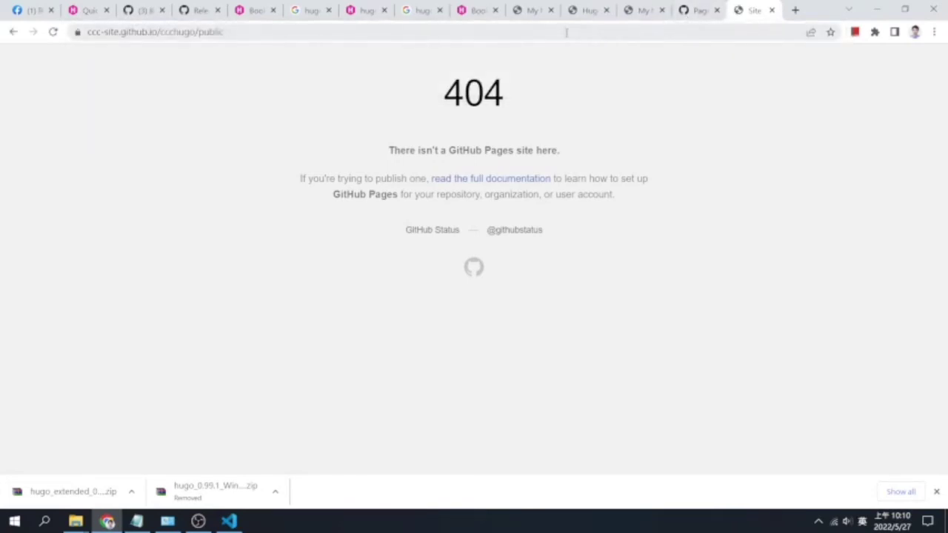
pyautogui.click(569, 32)
pyautogui.write('/')
pyautogui.press('Return')
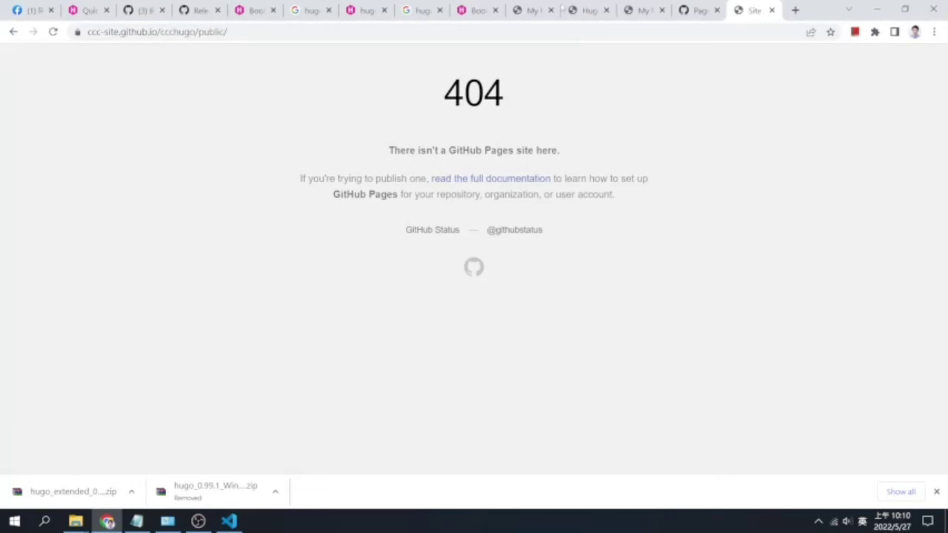
# Open the ccchugo repository in a new tab and browse to its public folder
pyautogui.click(695, 10)
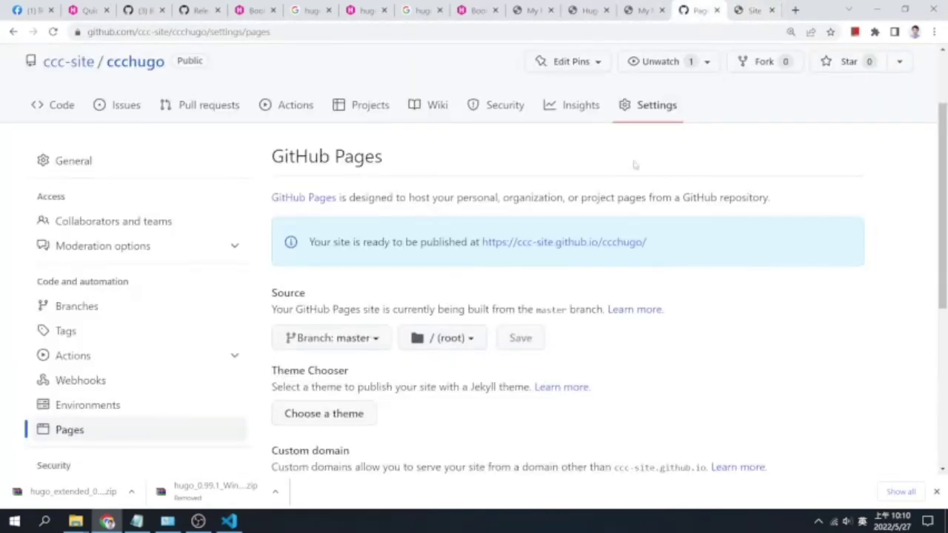
pyautogui.rightClick(124, 66)
pyautogui.click(171, 72)
pyautogui.moveTo(703, 9); pyautogui.dragTo(653, 8)
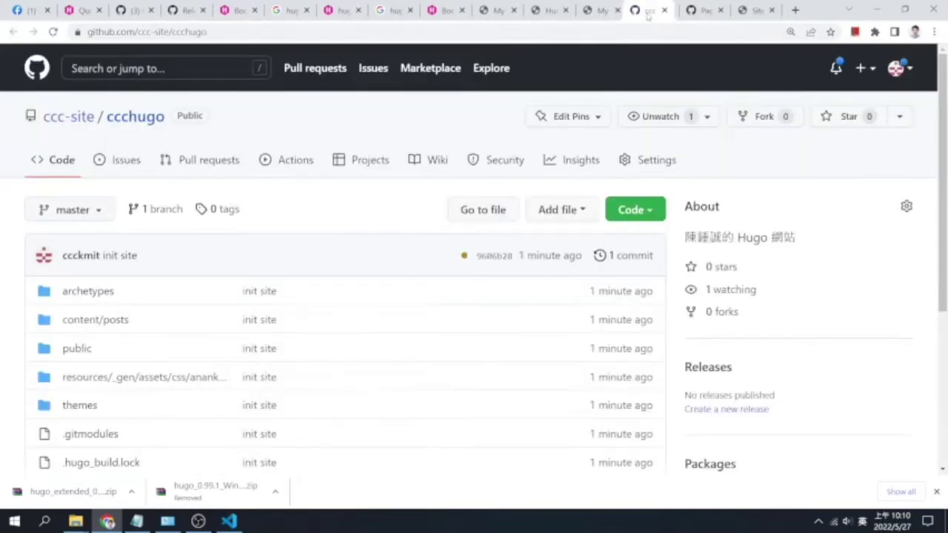
pyautogui.click(75, 348)
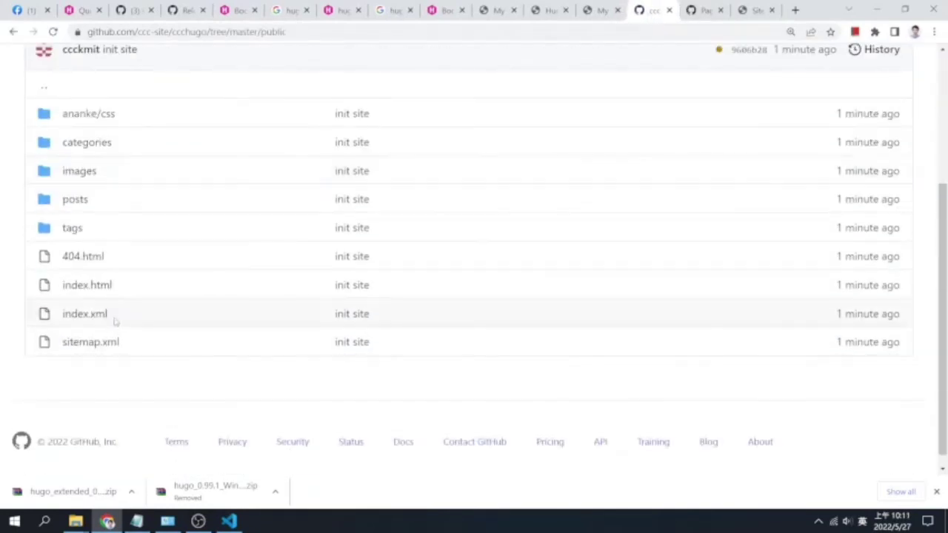
# Load ccc-site.github.io/ccchugo/public/index.html, which still returns 404, and compare tabs
pyautogui.click(751, 10)
pyautogui.click(316, 32)
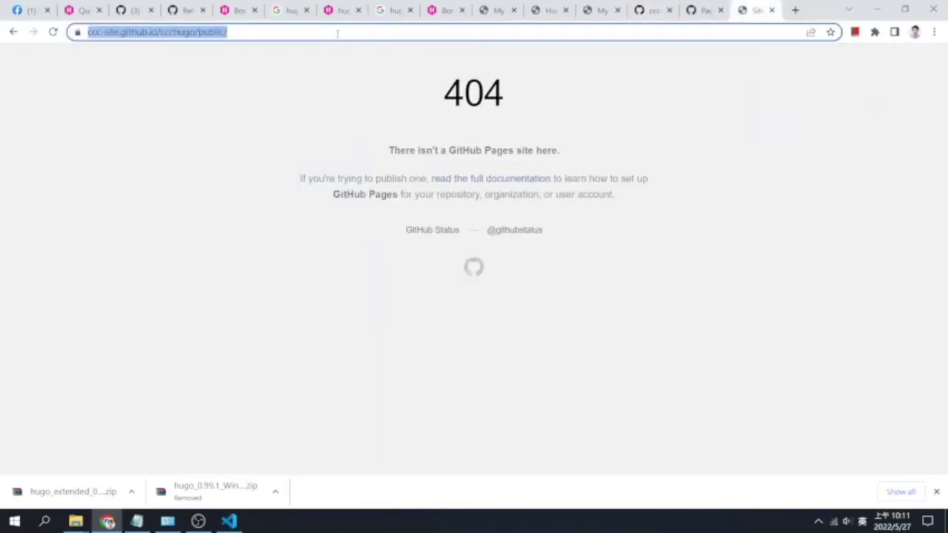
pyautogui.click(337, 32)
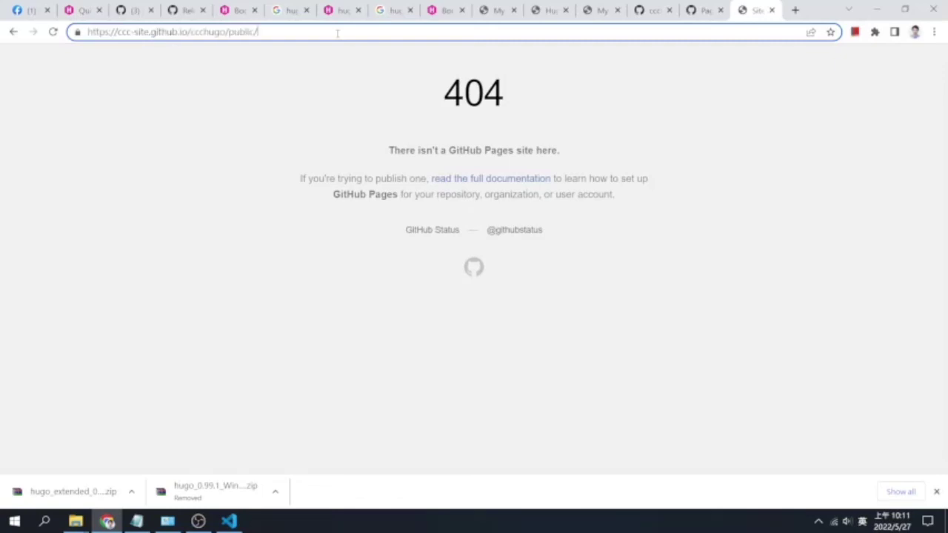
pyautogui.write('index.html')
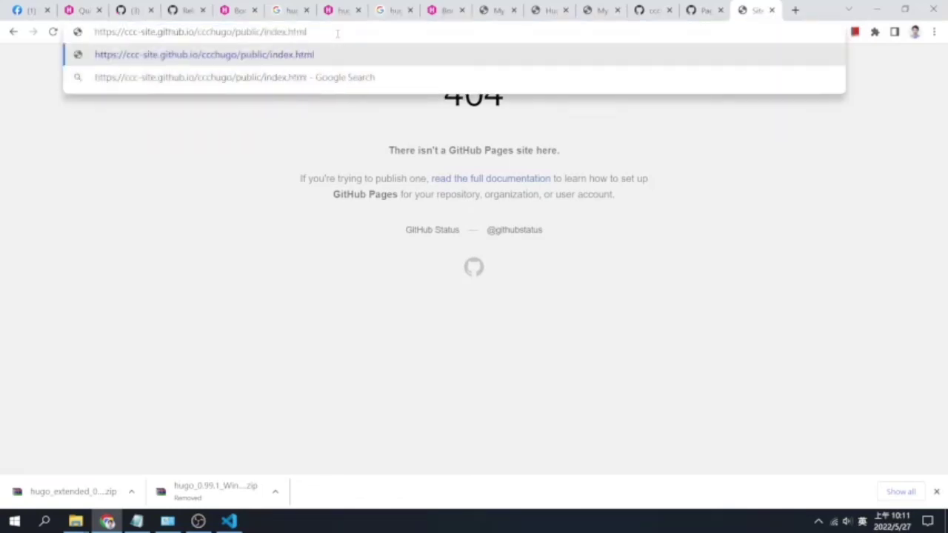
pyautogui.press('Return')
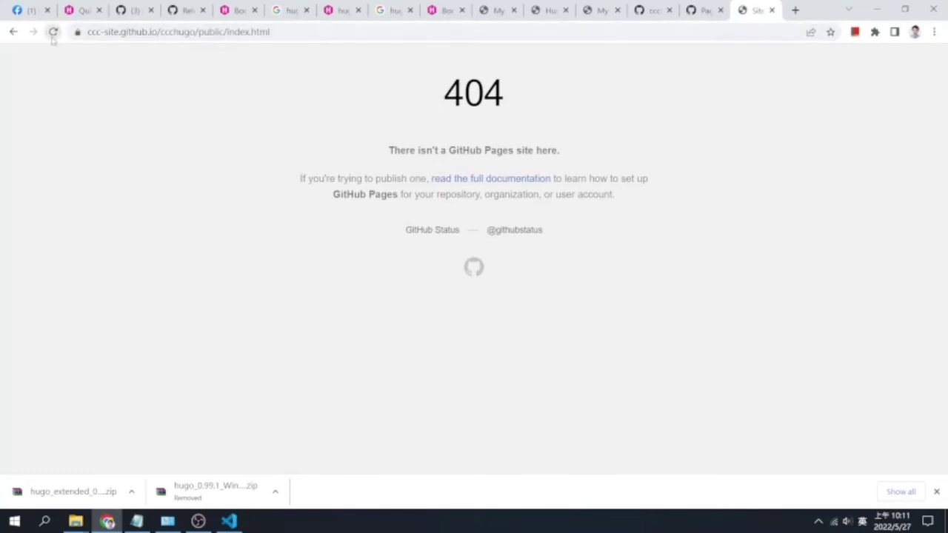
pyautogui.click(703, 17)
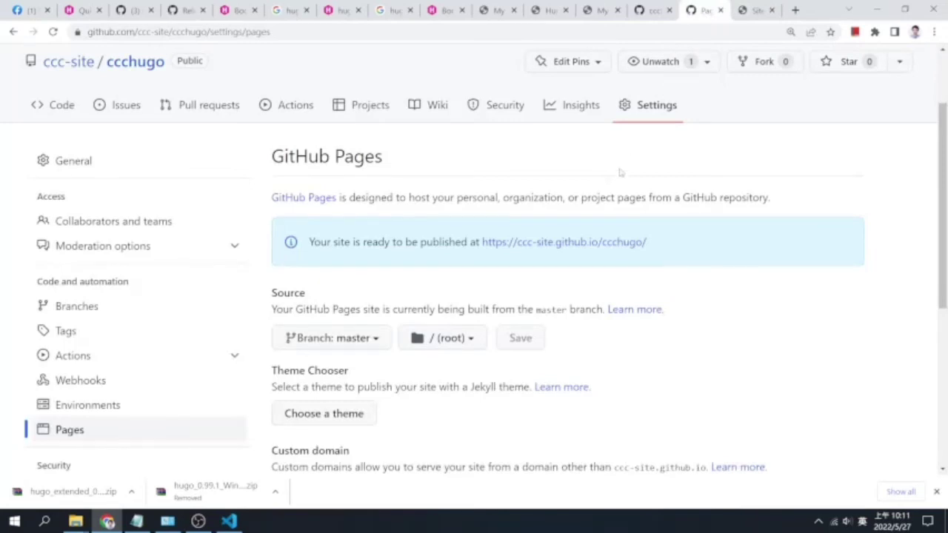
pyautogui.click(751, 10)
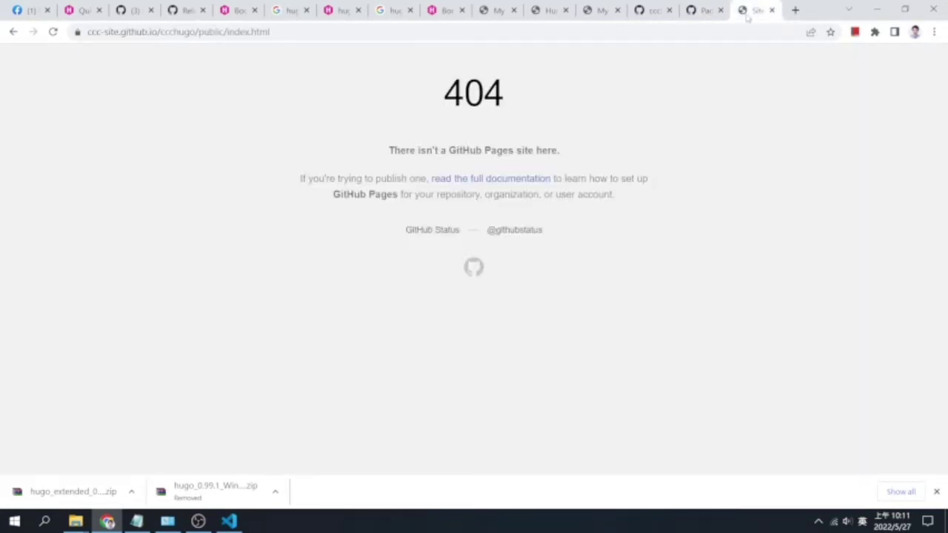
pyautogui.click(704, 11)
pyautogui.click(656, 10)
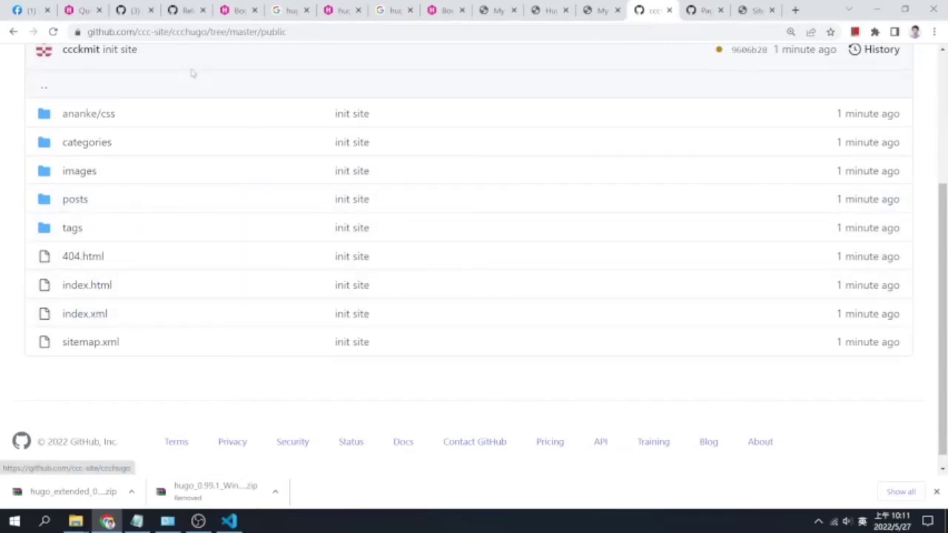
# Read through the generated Hugo source of public/index.html on GitHub, then return to the 404 site tab
pyautogui.hotkey('ctrl', 'l')
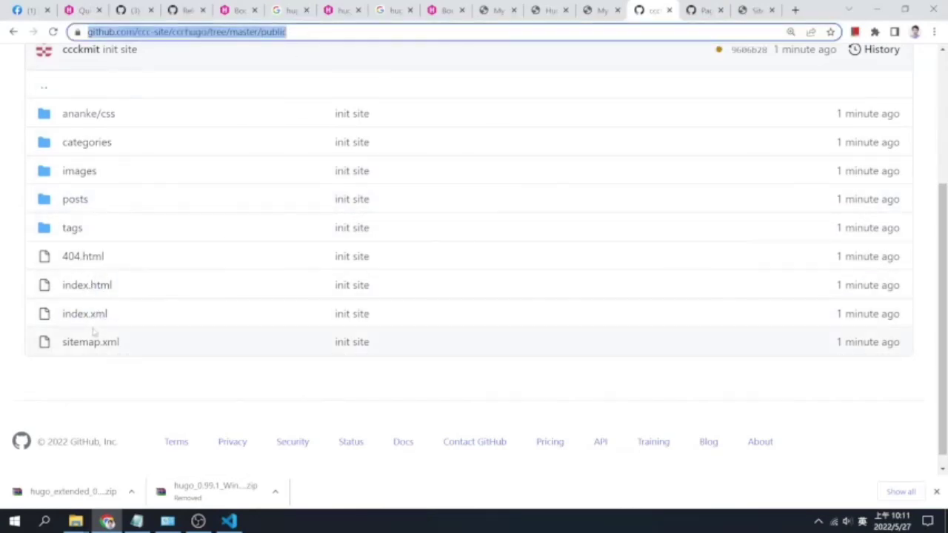
pyautogui.click(95, 286)
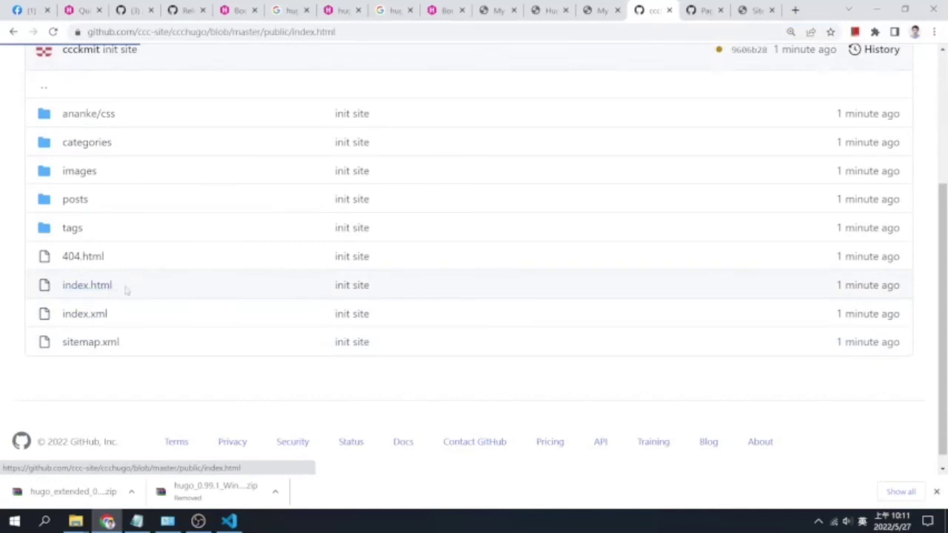
pyautogui.scroll(-5, 262, 291)
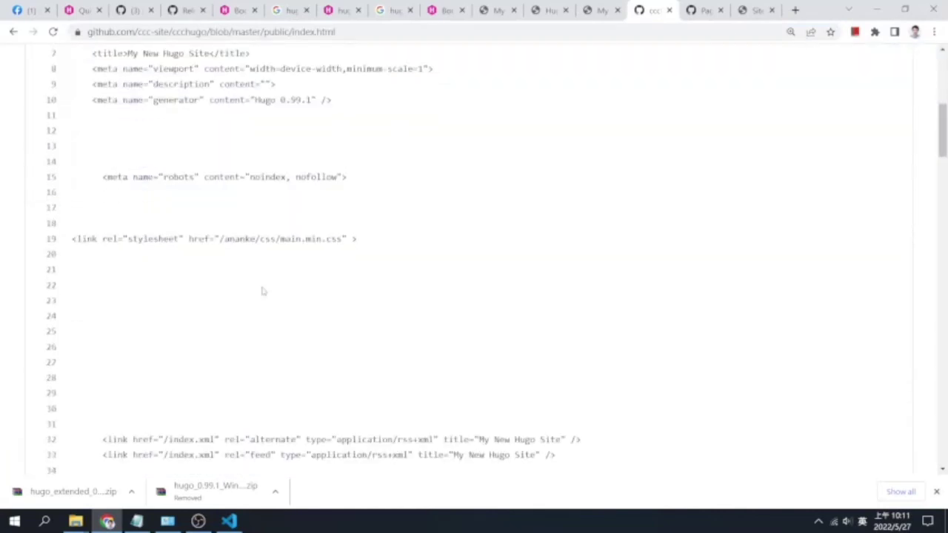
pyautogui.scroll(-20, 262, 290)
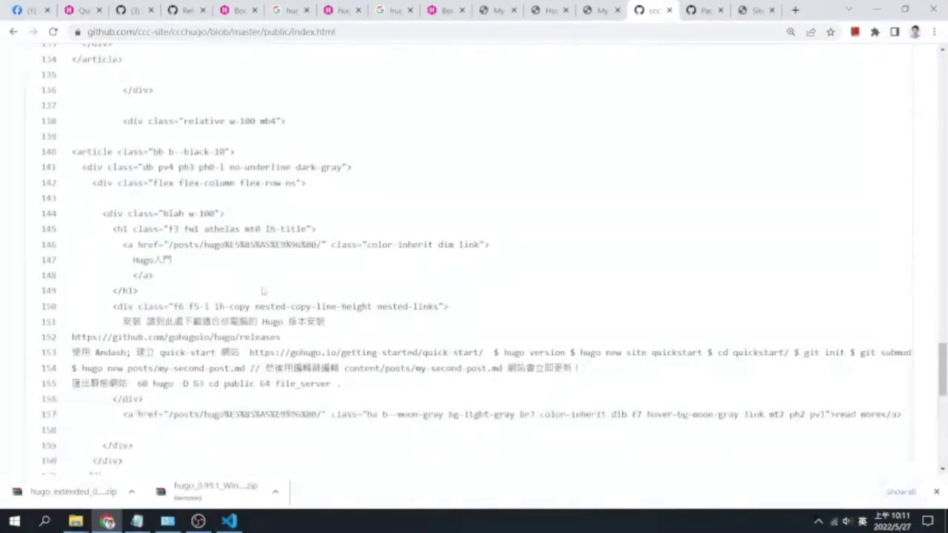
pyautogui.scroll(-5, 262, 291)
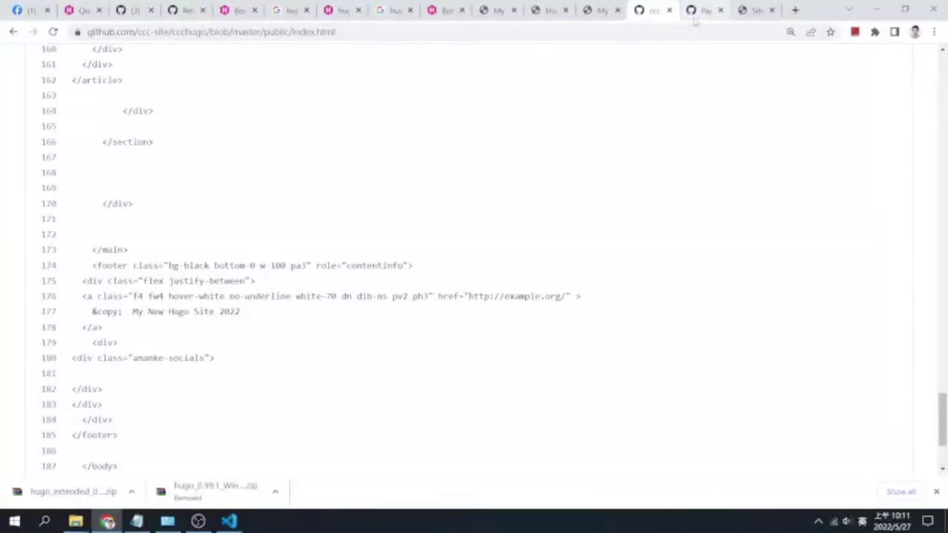
pyautogui.click(700, 11)
pyautogui.click(757, 11)
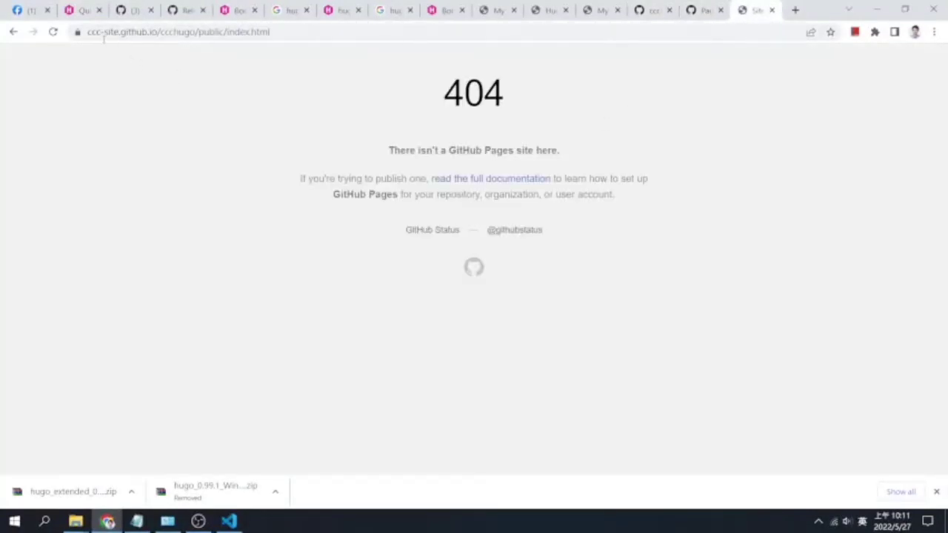
# Reload the site until My New Hugo Site appears, then view its source and select /ananke/css/main.min.css
pyautogui.click(53, 31)
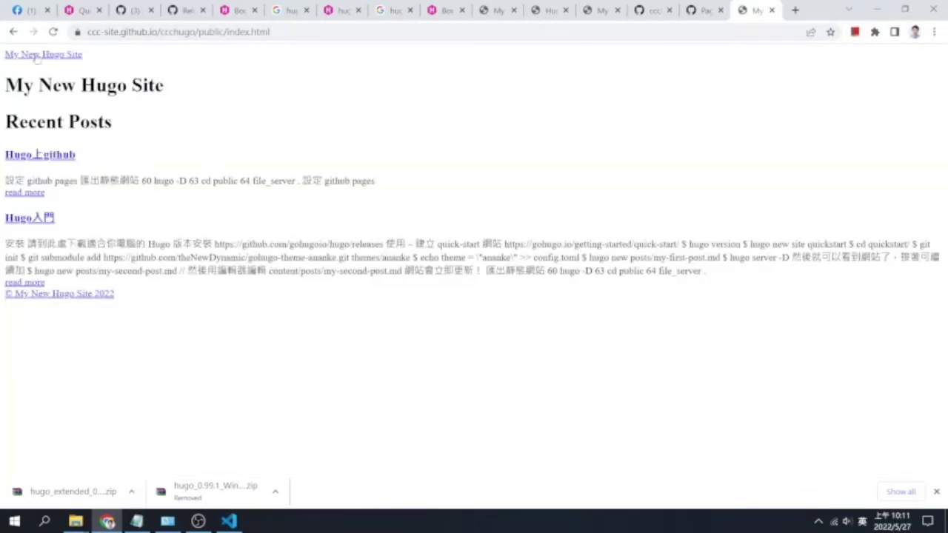
pyautogui.click(54, 32)
pyautogui.rightClick(344, 132)
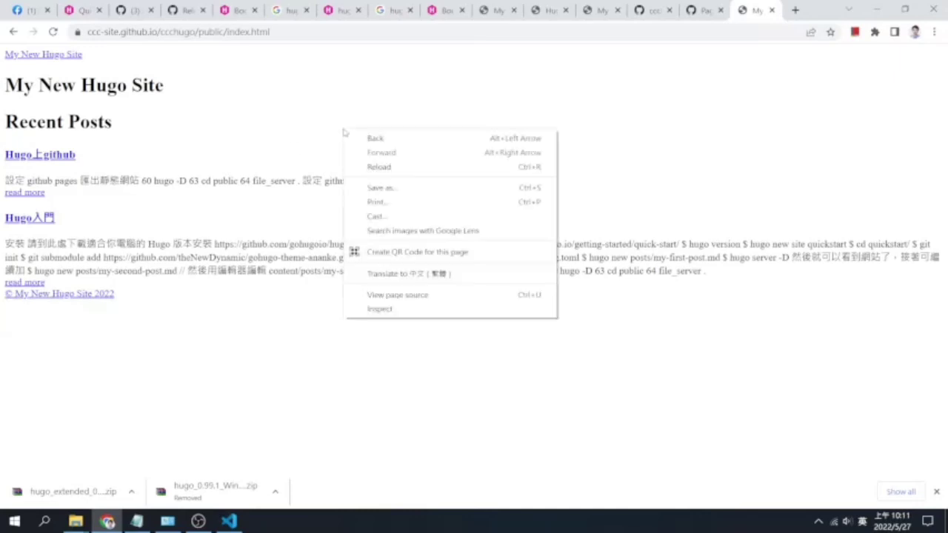
pyautogui.click(464, 296)
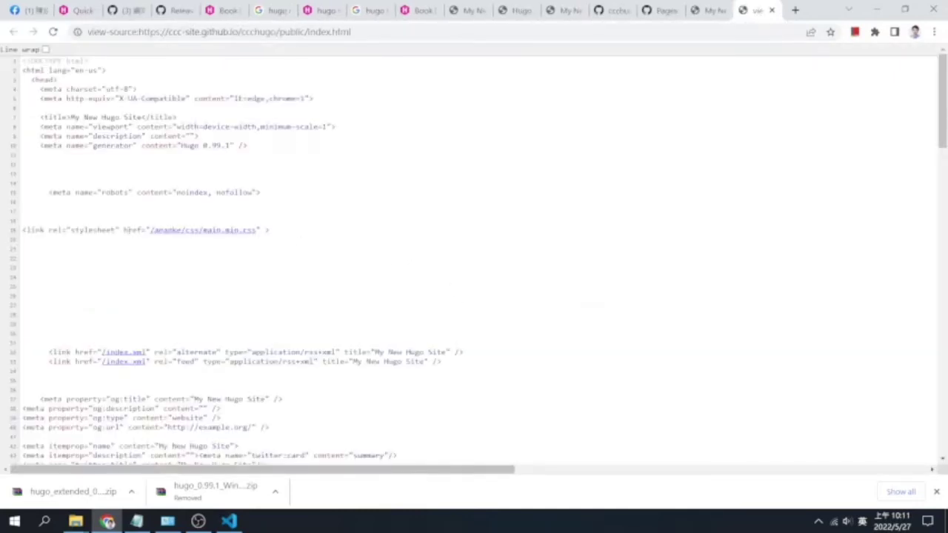
pyautogui.moveTo(150, 231); pyautogui.dragTo(259, 231)
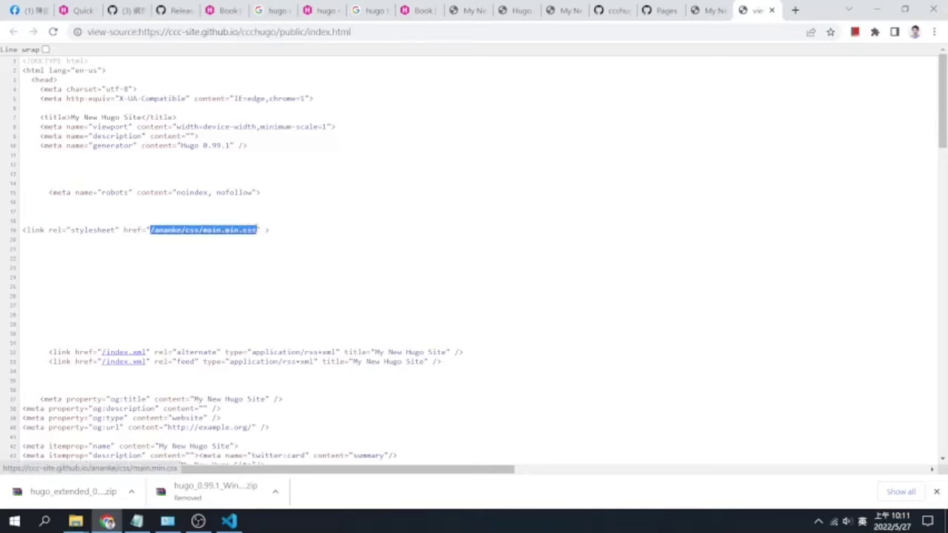
pyautogui.click(228, 521)
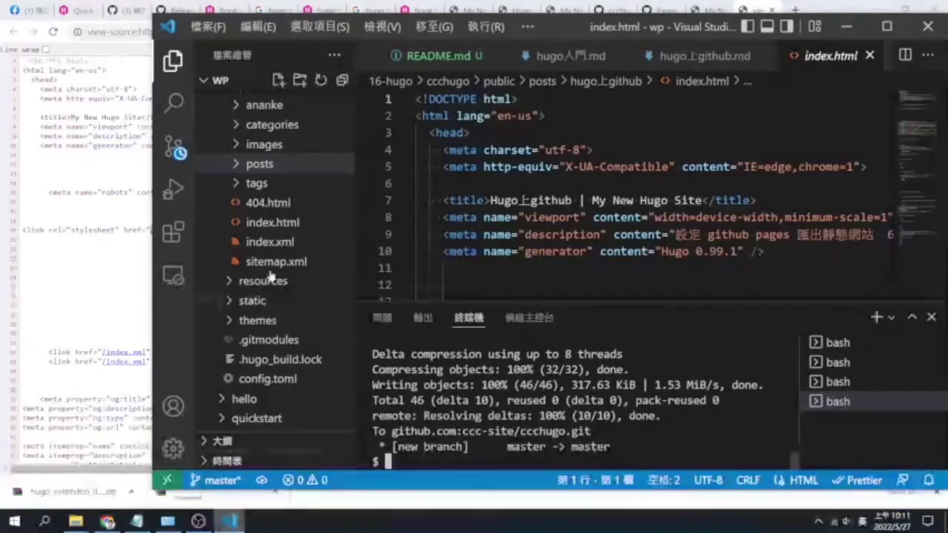
pyautogui.scroll(2, 315, 215)
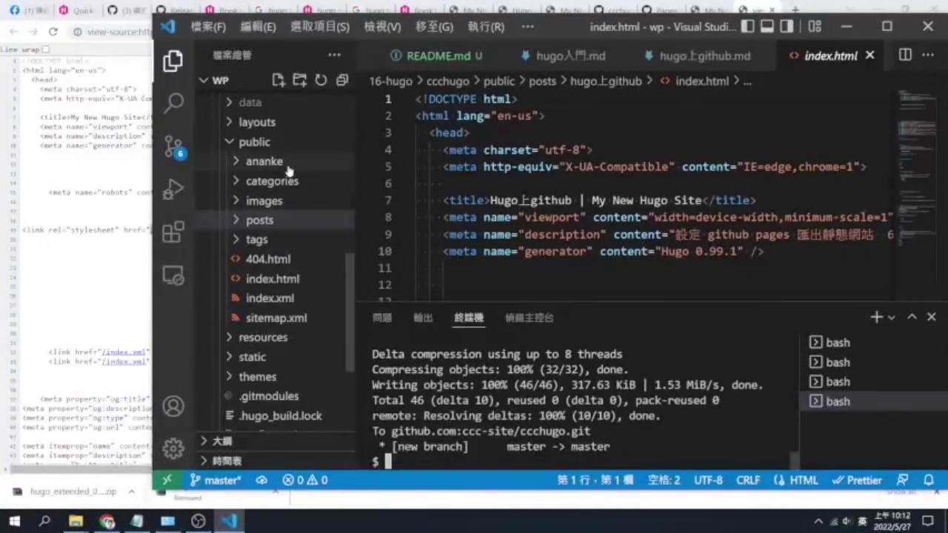
pyautogui.click(265, 160)
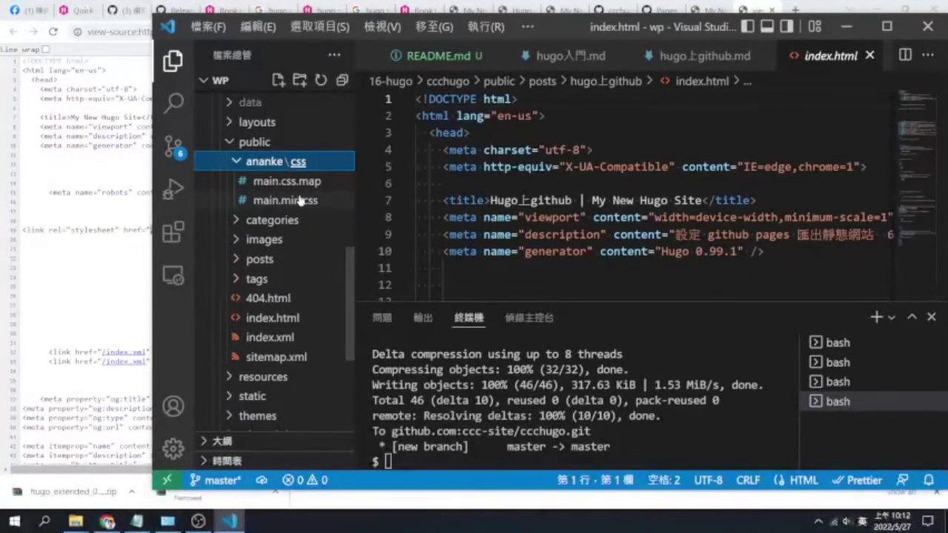
pyautogui.click(95, 181)
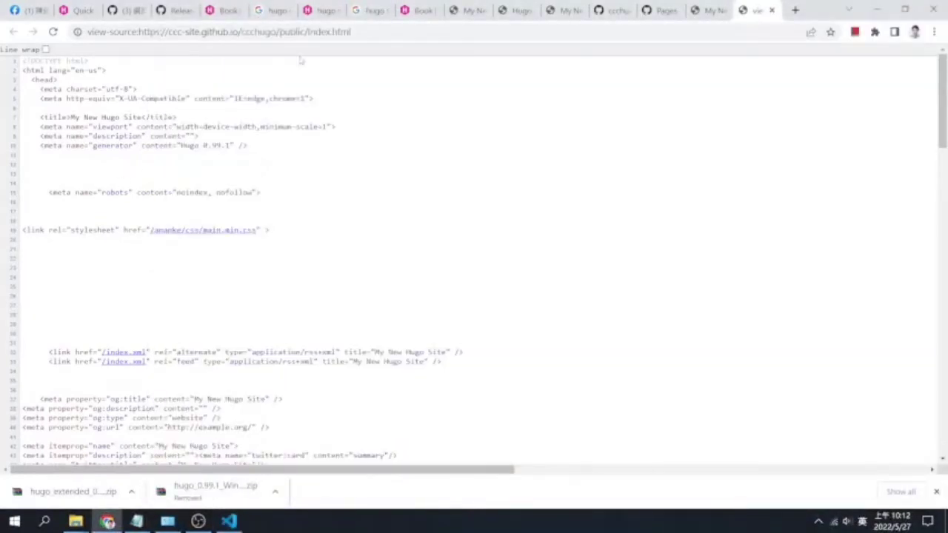
# Go from the rendered My New Hugo Site page back to the GitHub Pages settings
pyautogui.click(702, 11)
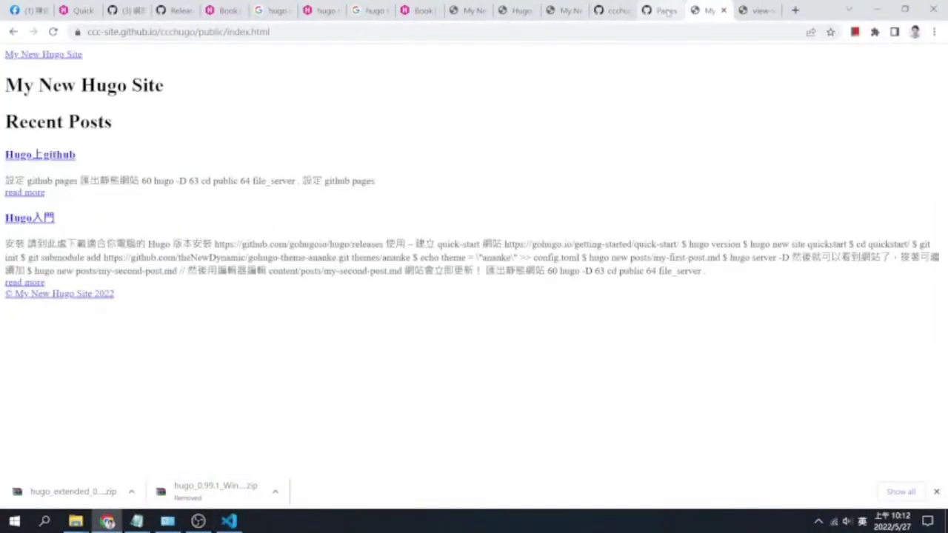
pyautogui.click(662, 12)
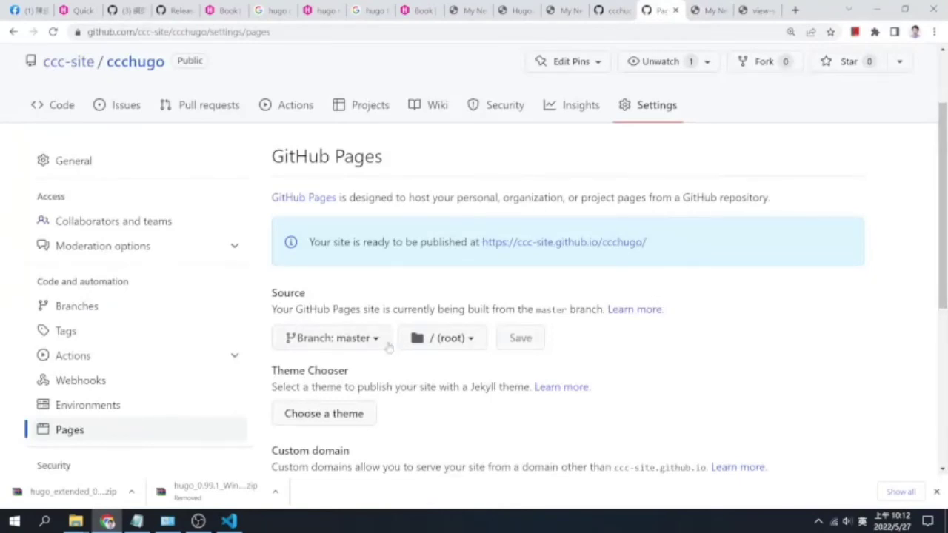
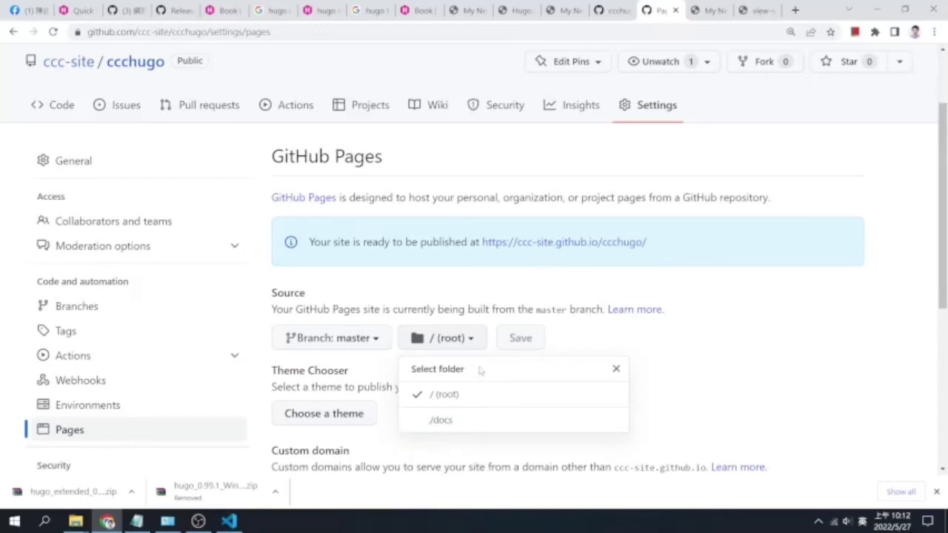
# Dismiss the translation popup and check the Pages source branch choices, keeping master
pyautogui.doubleClick(424, 368)
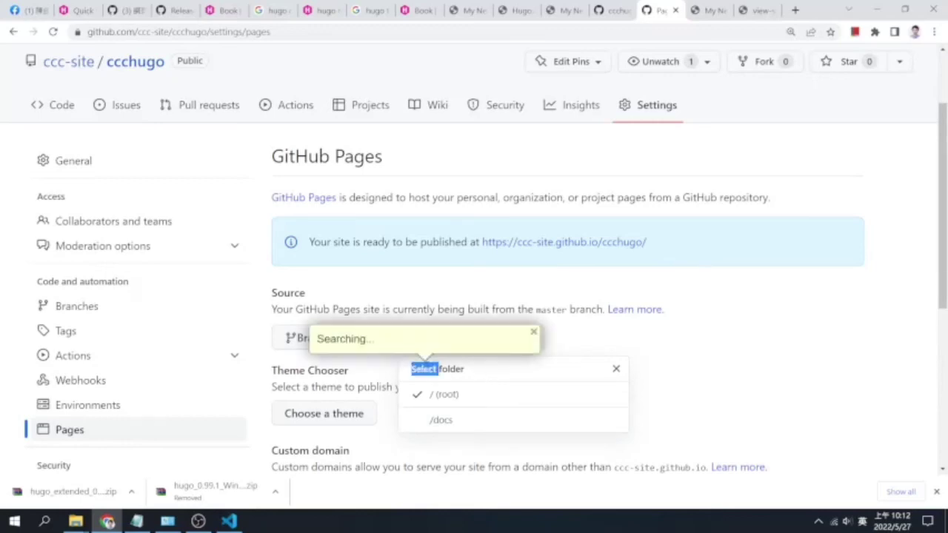
pyautogui.click(753, 391)
pyautogui.scroll(-2, 712, 400)
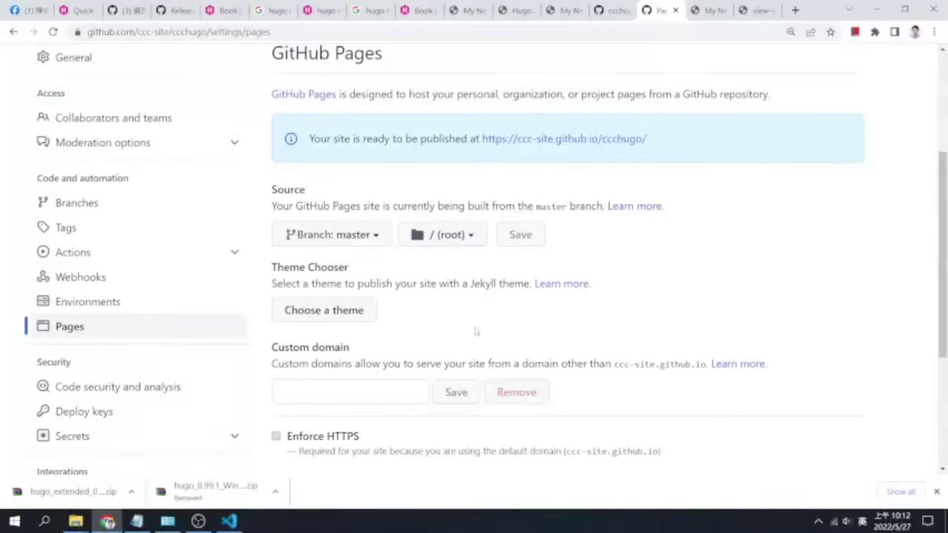
pyautogui.click(376, 235)
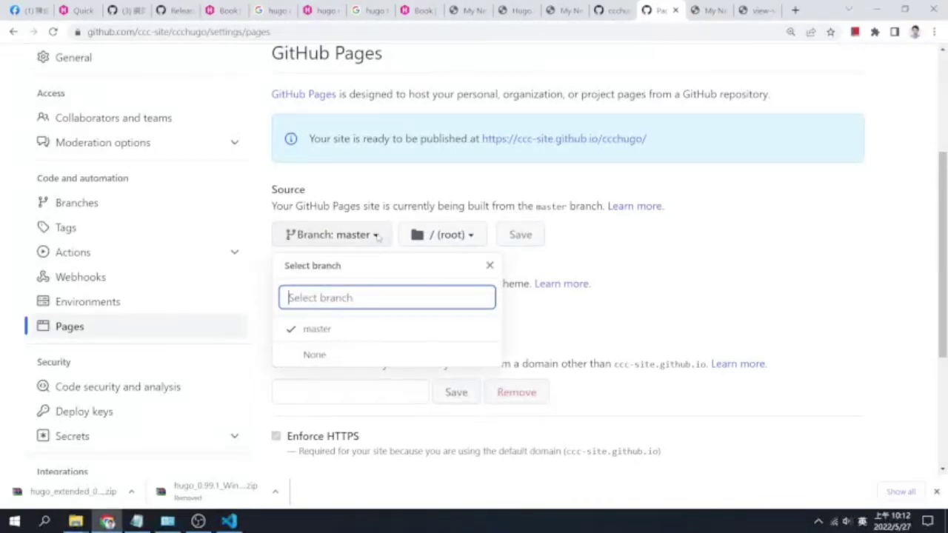
pyautogui.click(377, 235)
# Try /docs as the Pages publishing folder, then revert it to / (root)
pyautogui.click(480, 237)
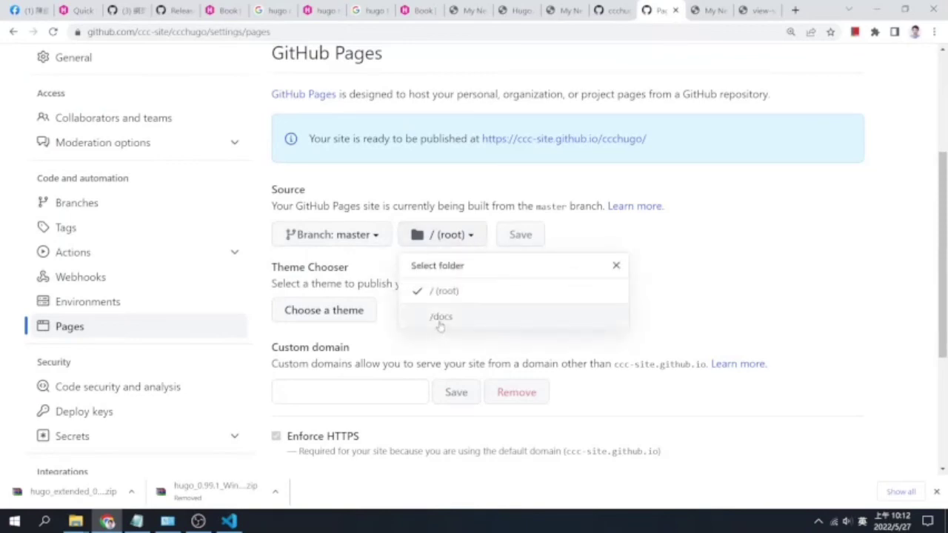
pyautogui.click(454, 294)
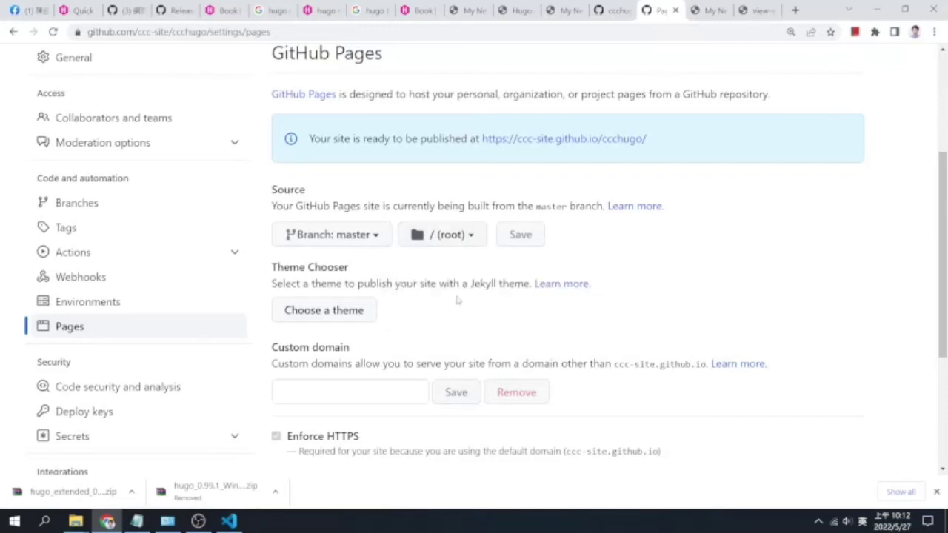
pyautogui.click(457, 236)
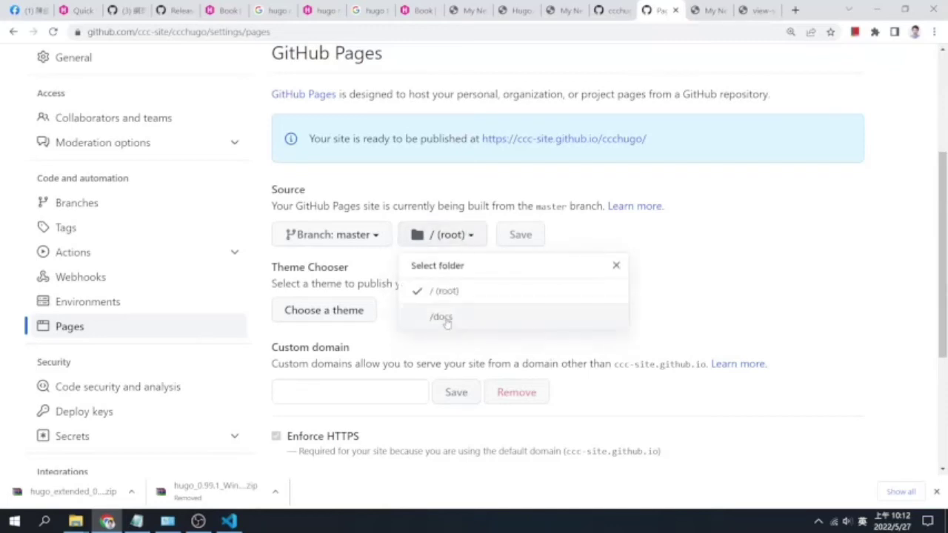
pyautogui.click(447, 318)
pyautogui.click(452, 235)
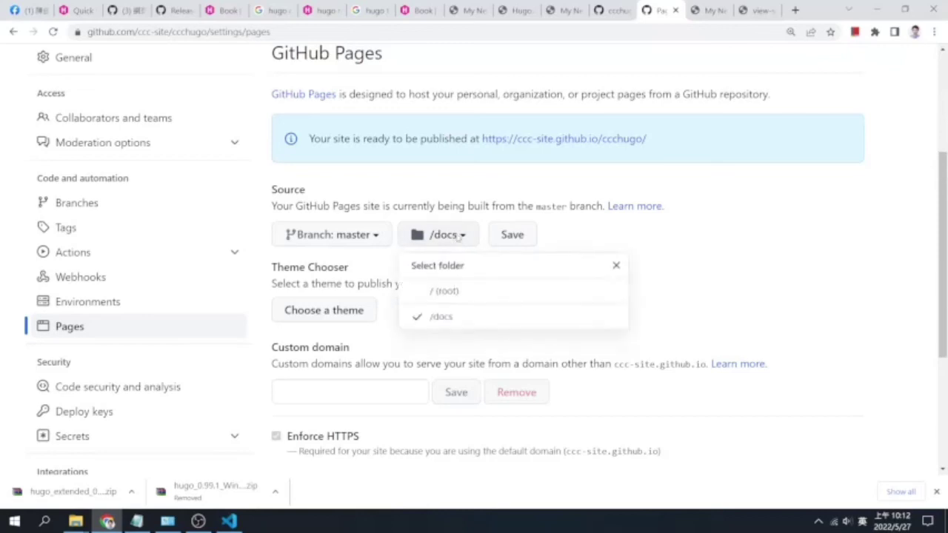
pyautogui.click(441, 293)
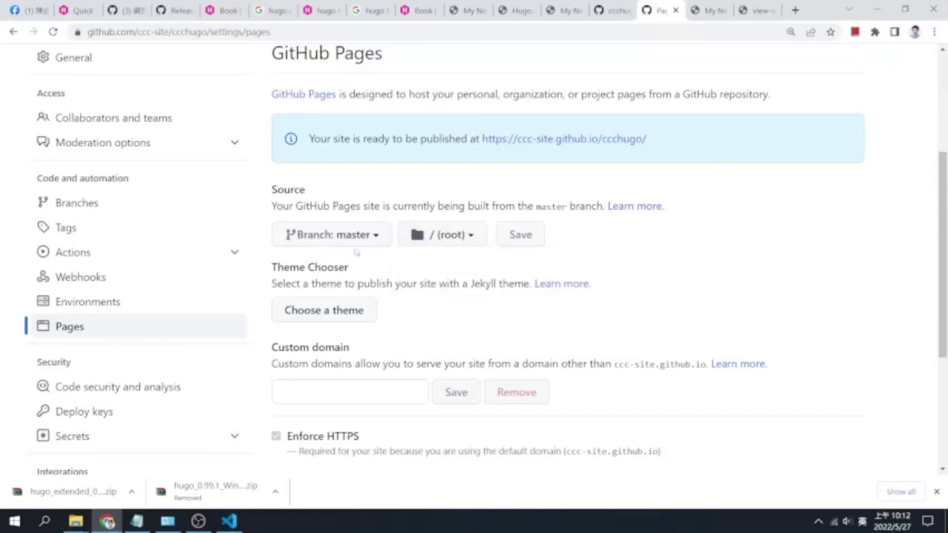
# Confirm the branch stays master and view the published index.html source
pyautogui.click(356, 237)
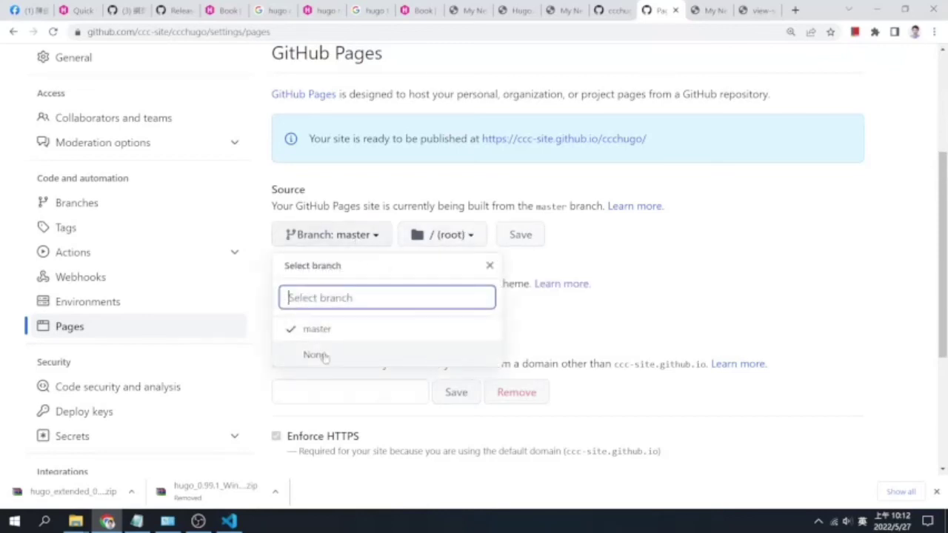
pyautogui.click(793, 297)
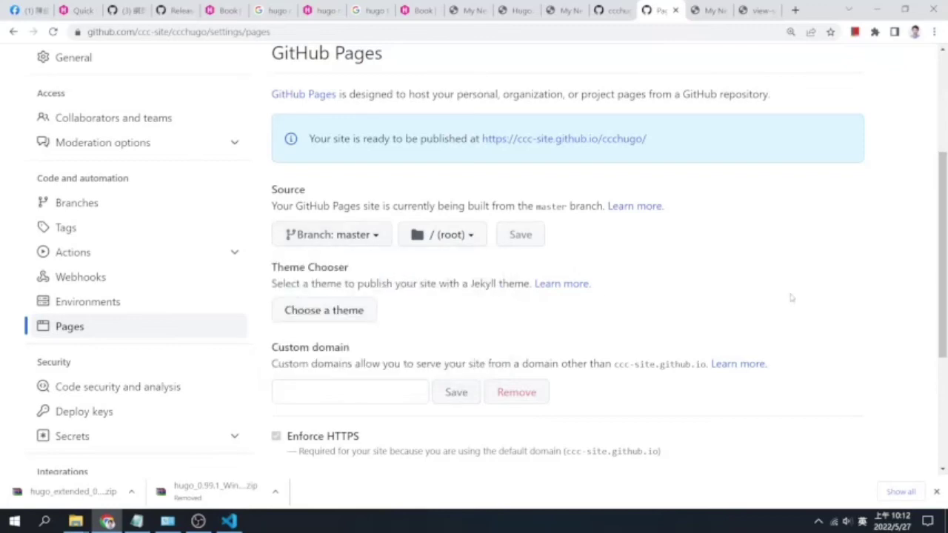
pyautogui.click(749, 12)
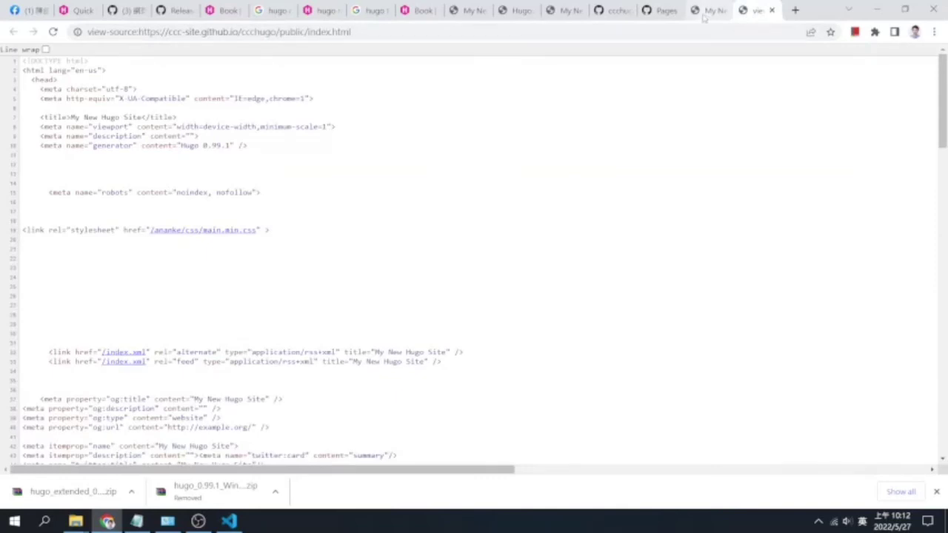
# Reload the live My New Hugo Site page, select its address, and bring VS Code forward
pyautogui.click(707, 12)
pyautogui.click(53, 32)
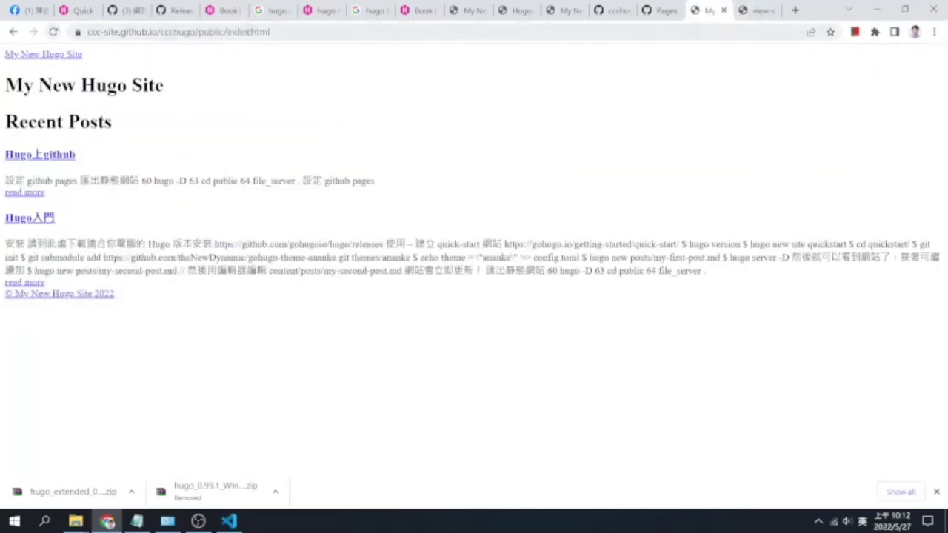
pyautogui.click(256, 31)
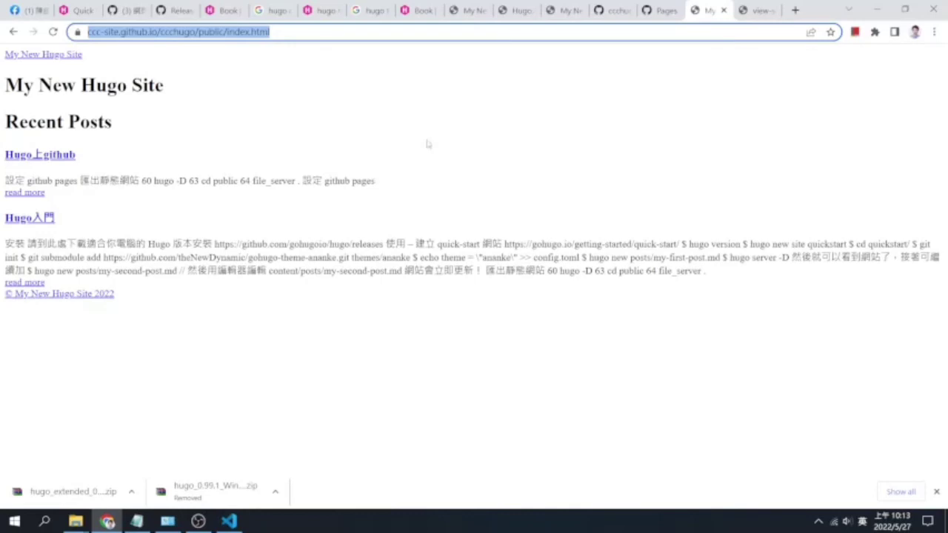
pyautogui.click(243, 522)
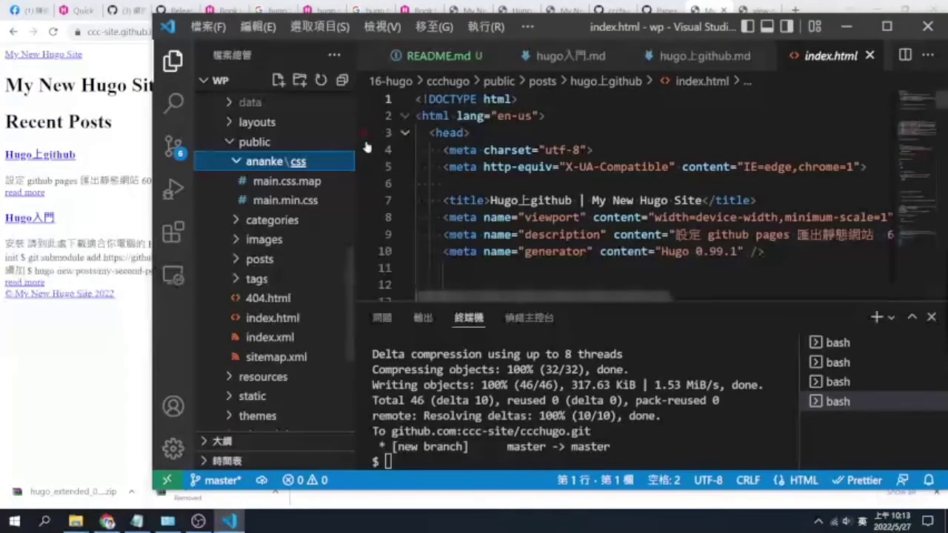
# Open and read through the generated public/index.xml file
pyautogui.click(307, 337)
pyautogui.click(662, 166)
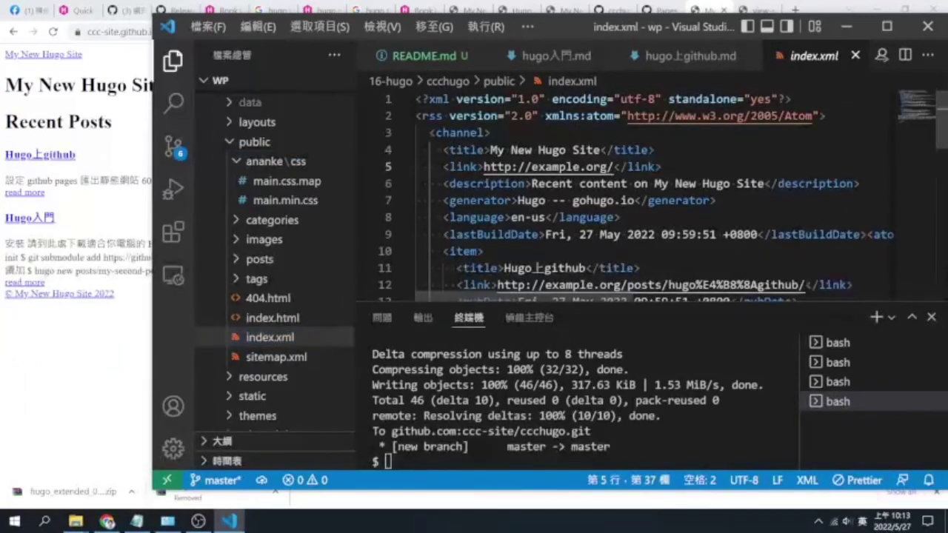
pyautogui.scroll(-2, 629, 193)
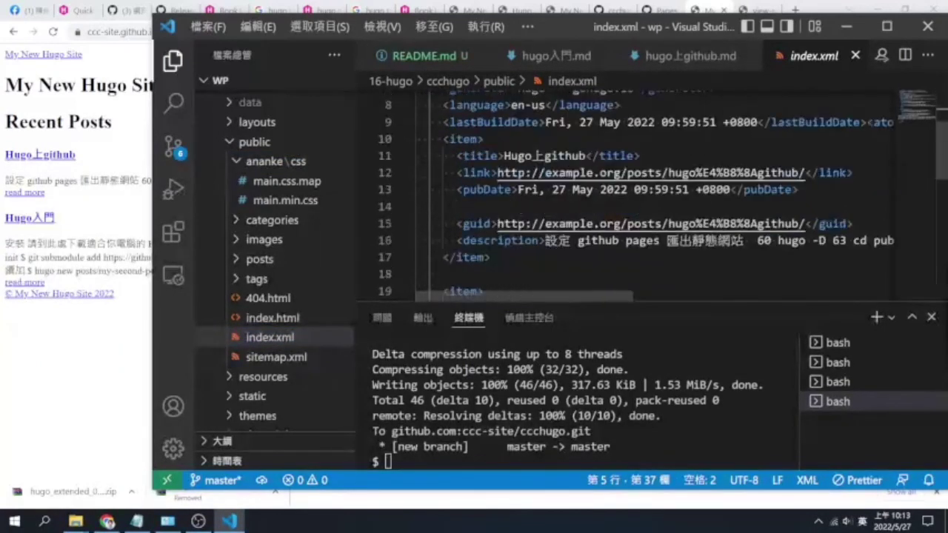
pyautogui.scroll(2, 630, 193)
pyautogui.scroll(-5, 629, 193)
pyautogui.scroll(-2, 629, 193)
pyautogui.scroll(8, 629, 192)
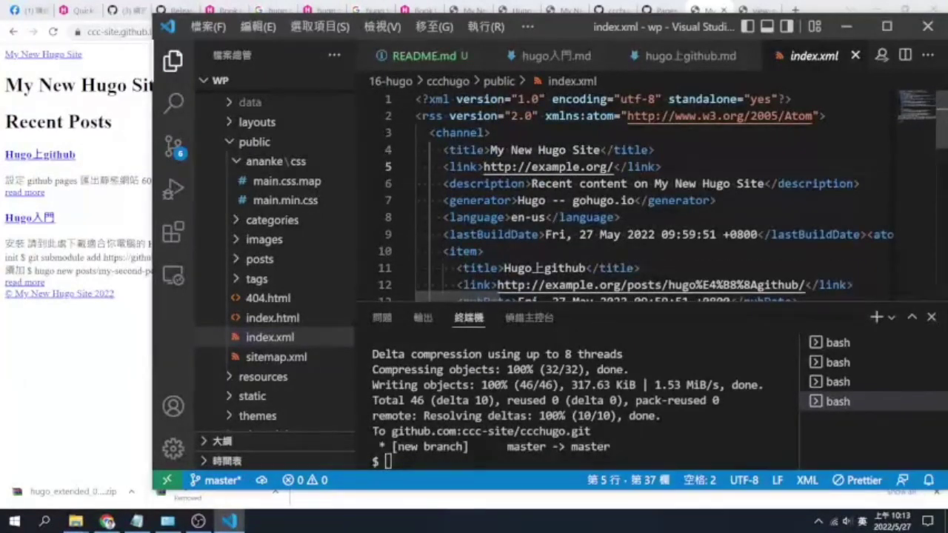
# Inspect public/index.html, highlight its /ananke/css/main.min.css stylesheet link, and return to Chrome
pyautogui.click(282, 324)
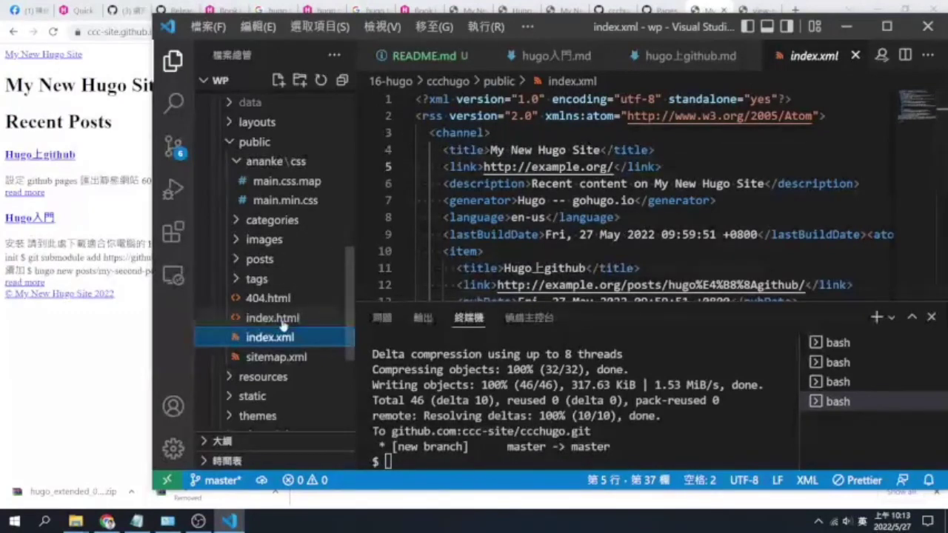
pyautogui.scroll(-1, 630, 192)
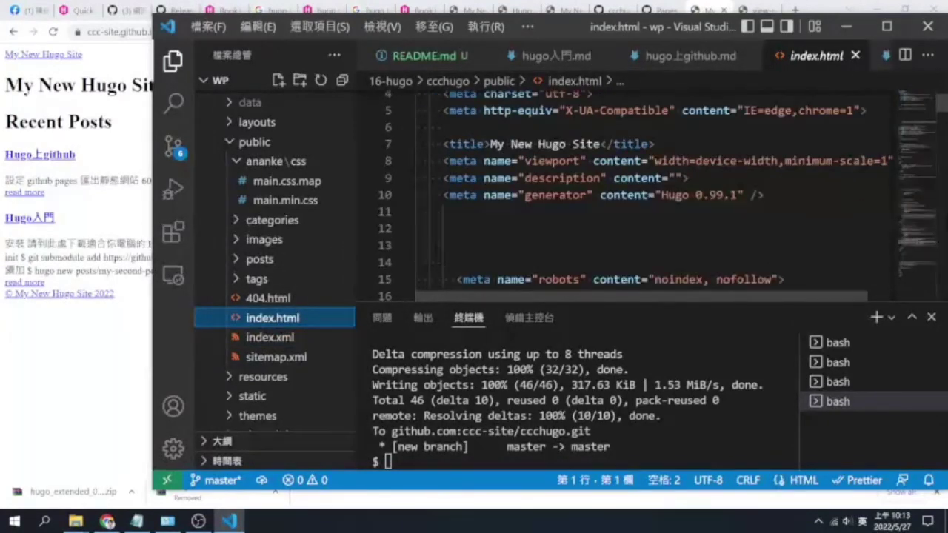
pyautogui.scroll(1, 629, 192)
pyautogui.scroll(-2, 630, 192)
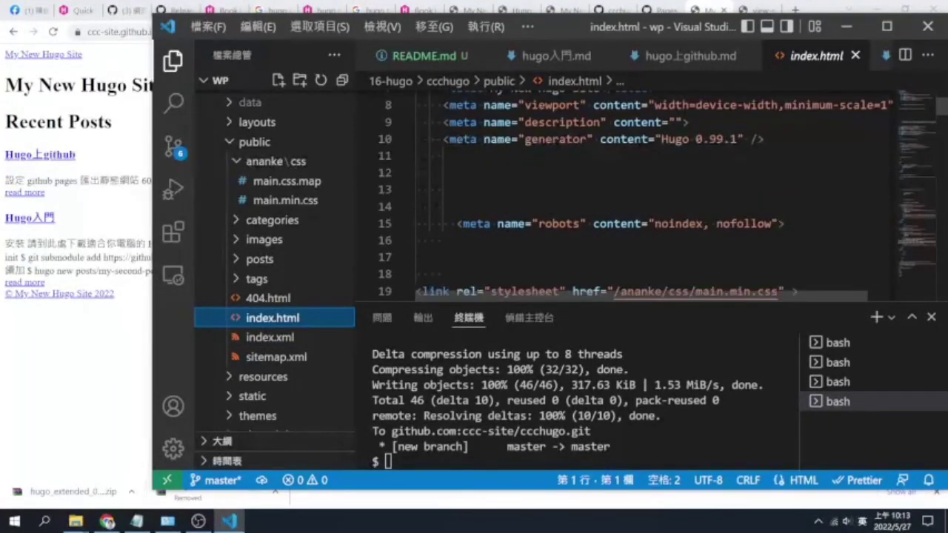
pyautogui.scroll(-2, 629, 192)
pyautogui.moveTo(613, 179); pyautogui.dragTo(779, 179)
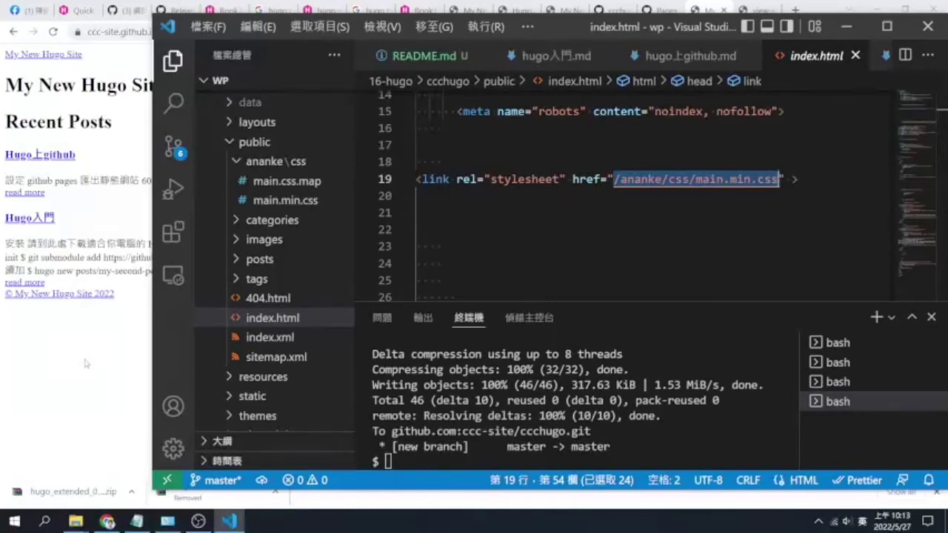
pyautogui.click(85, 363)
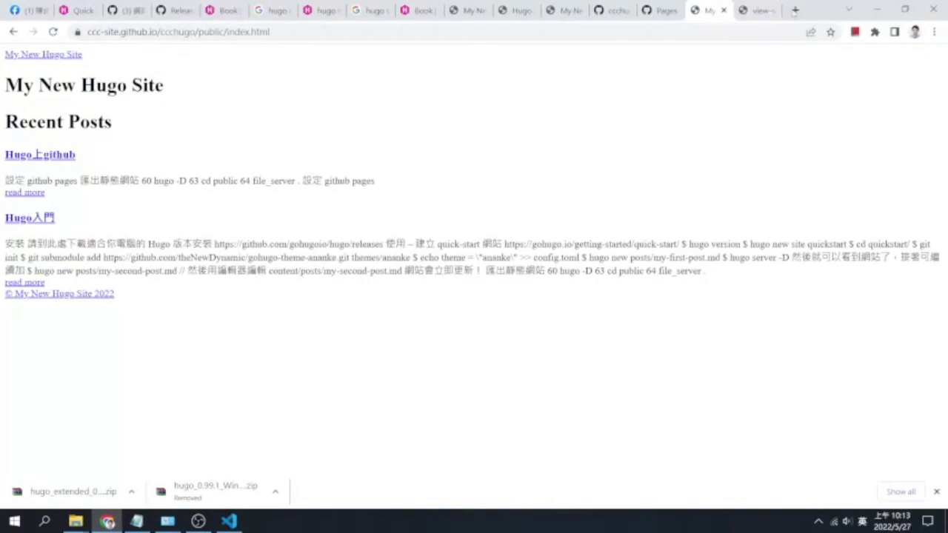
# Return to the ccchugo GitHub Pages settings and focus the empty Custom domain field
pyautogui.click(756, 11)
pyautogui.click(661, 16)
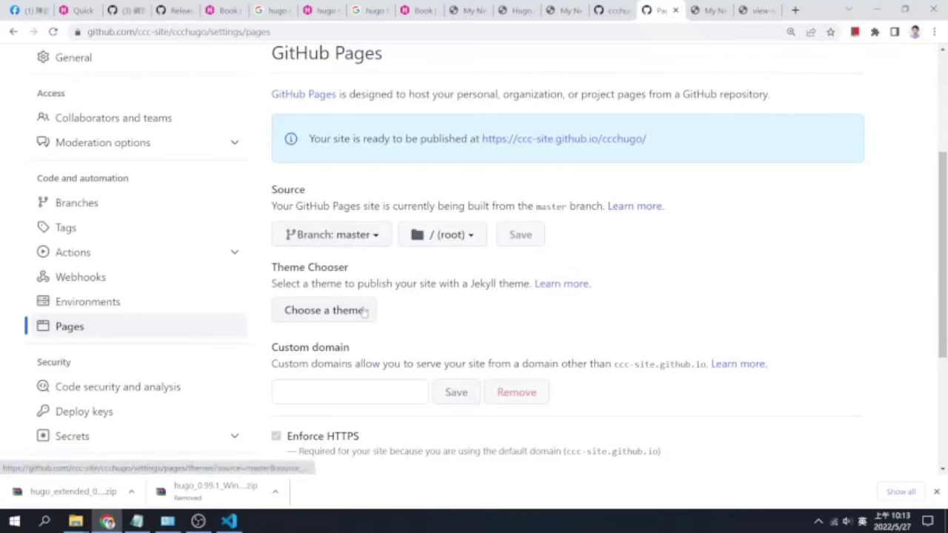
pyautogui.scroll(-3, 391, 322)
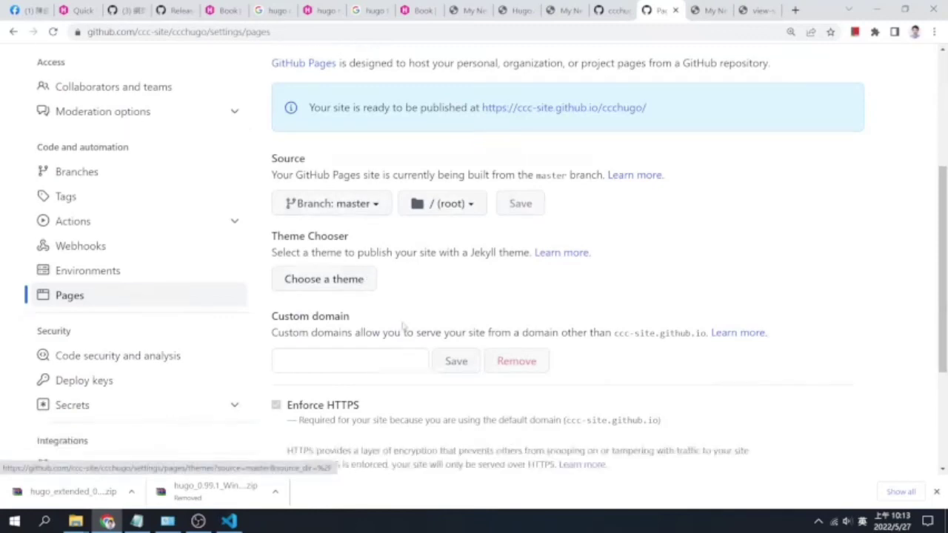
pyautogui.scroll(1, 403, 330)
pyautogui.click(404, 289)
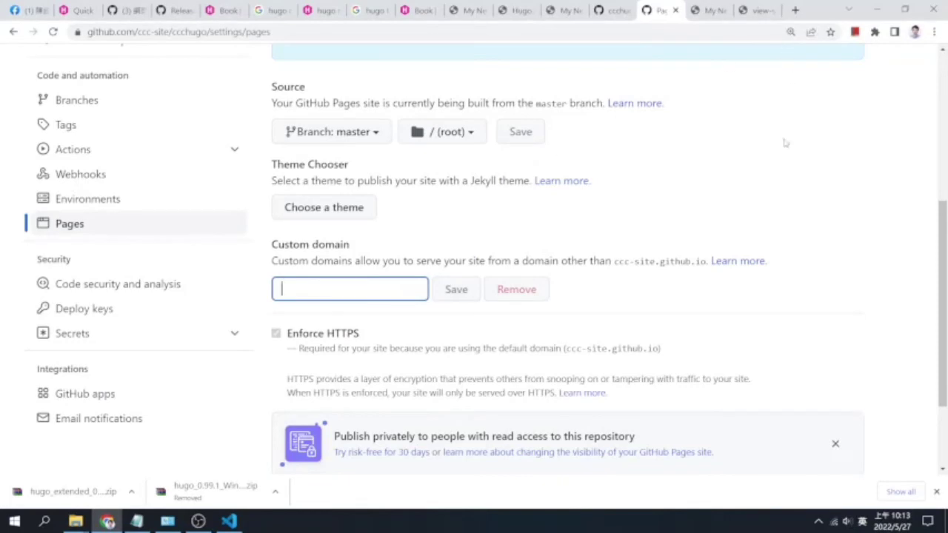
# Search Google for 'hugo github pages' in a new tab and open the Host on GitHub | Hugo guide
pyautogui.click(796, 11)
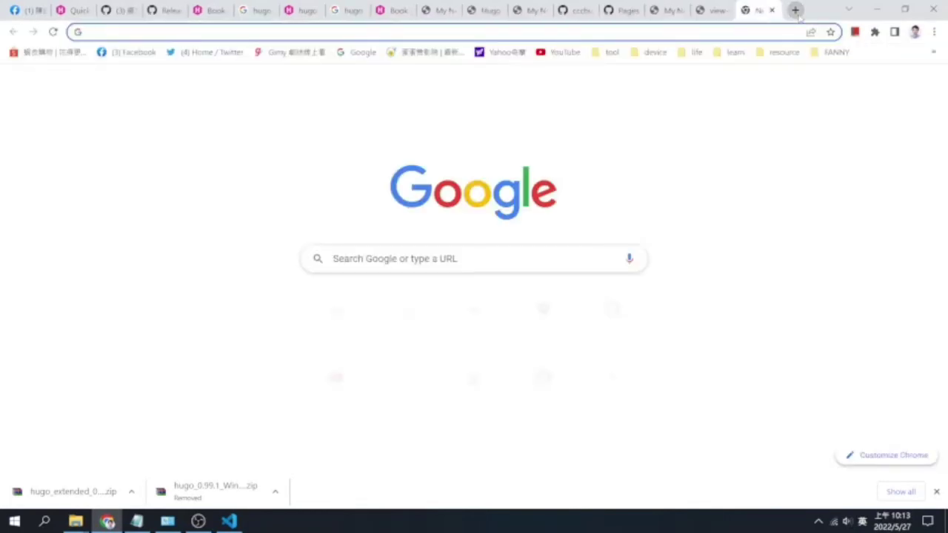
pyautogui.write('hugo')
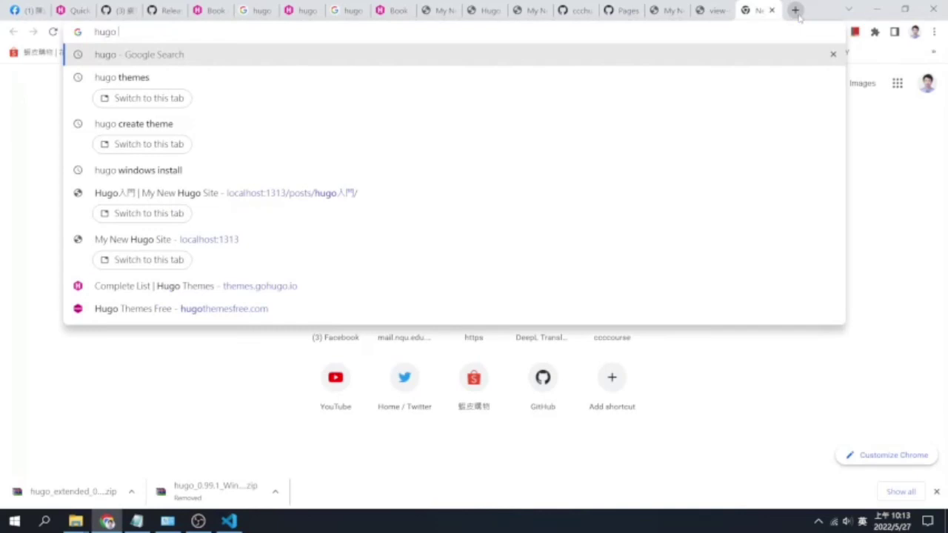
pyautogui.write(' github pages')
pyautogui.press('Return')
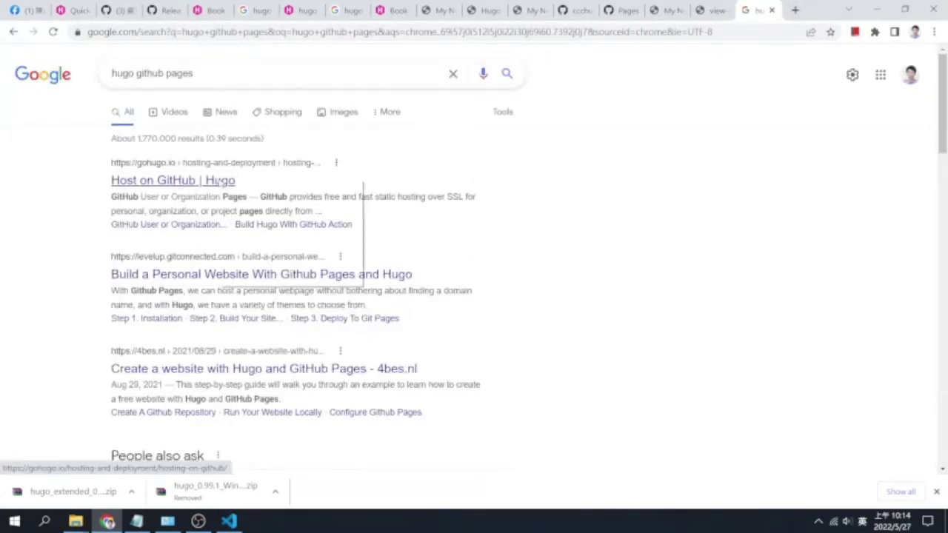
pyautogui.click(219, 181)
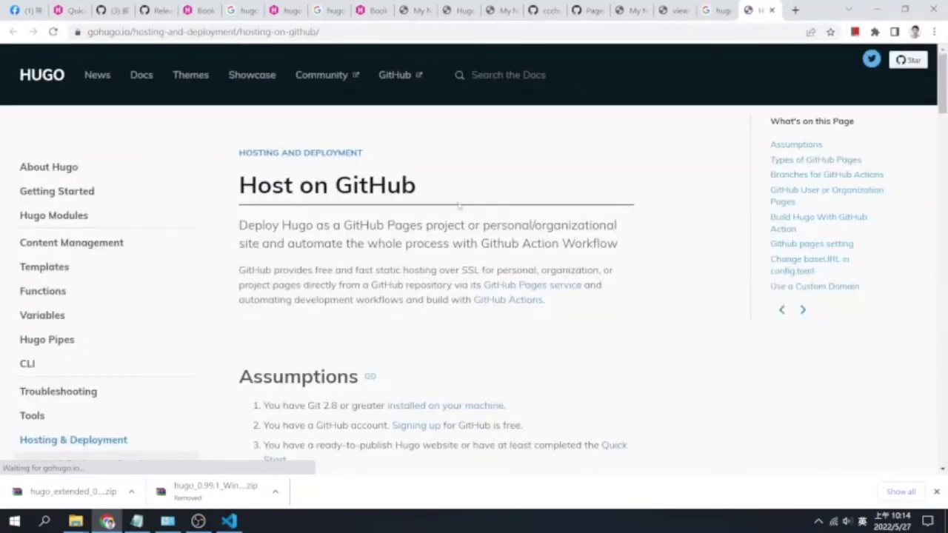
pyautogui.scroll(-3, 494, 187)
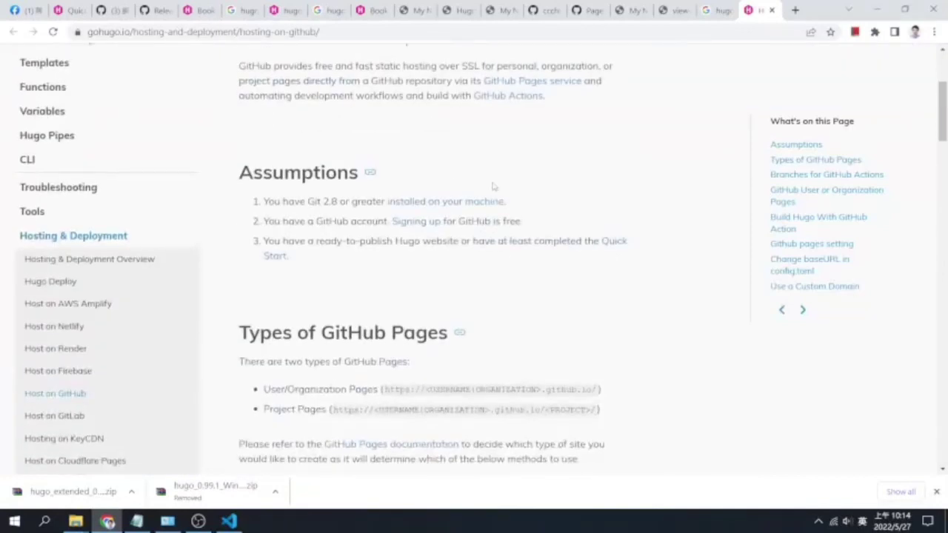
pyautogui.scroll(1, 493, 187)
pyautogui.moveTo(542, 302); pyautogui.dragTo(420, 303)
pyautogui.scroll(-1, 503, 320)
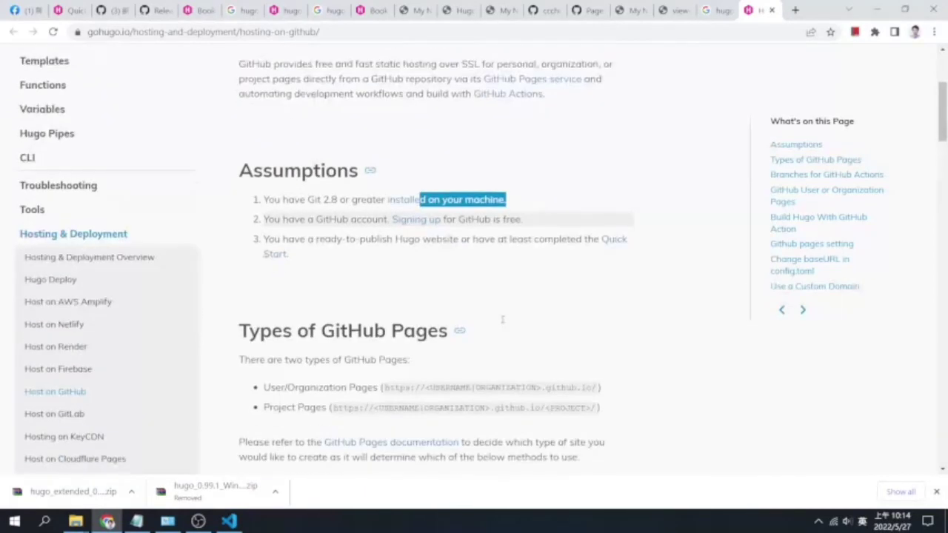
pyautogui.scroll(-1, 361, 258)
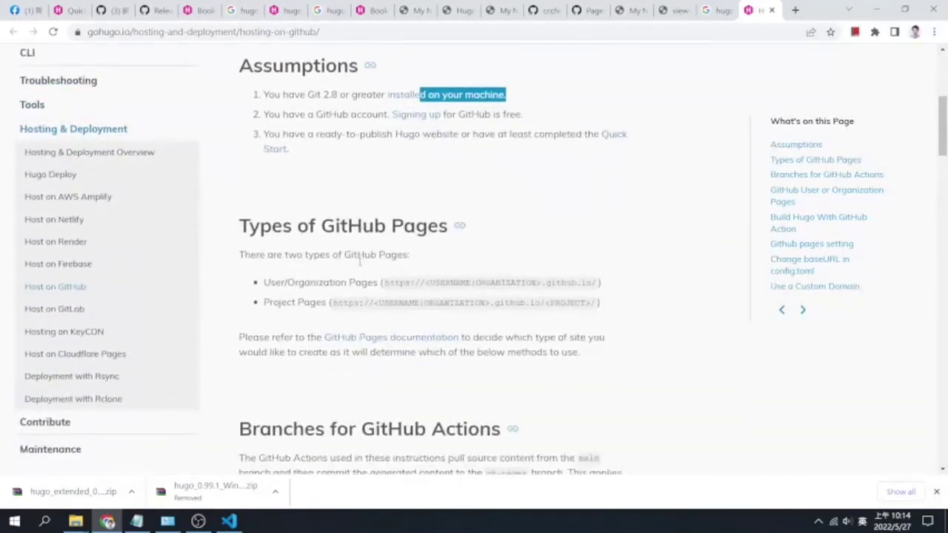
pyautogui.scroll(-1, 360, 258)
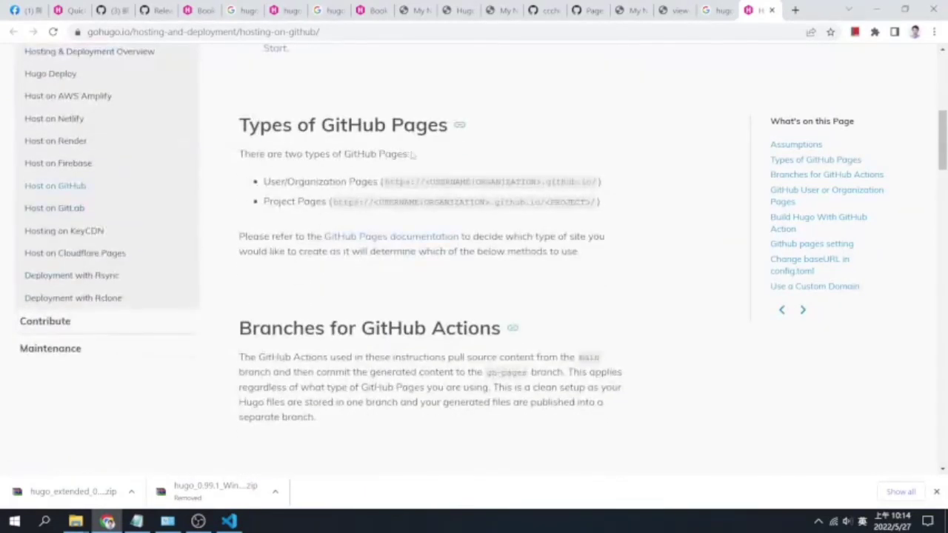
pyautogui.moveTo(419, 159); pyautogui.dragTo(237, 154)
pyautogui.click(318, 224)
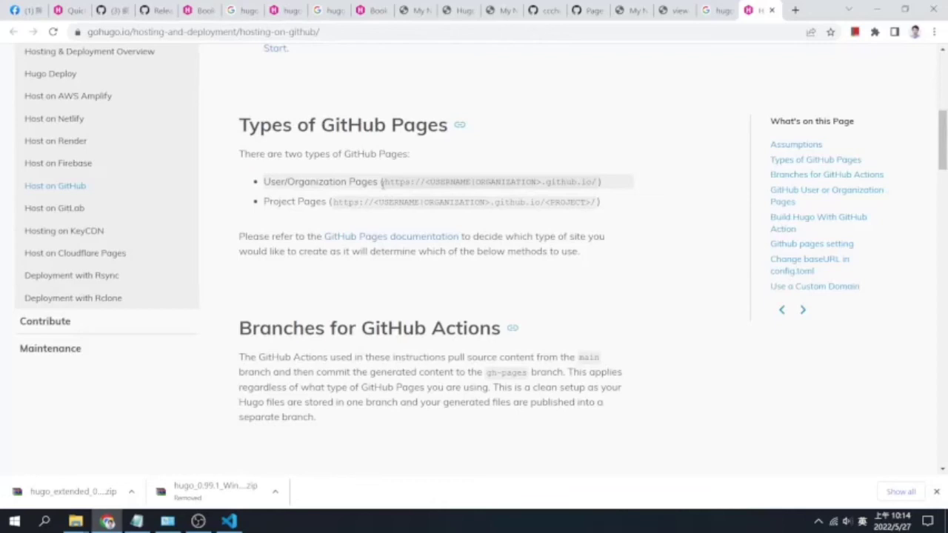
pyautogui.moveTo(628, 185); pyautogui.dragTo(379, 182)
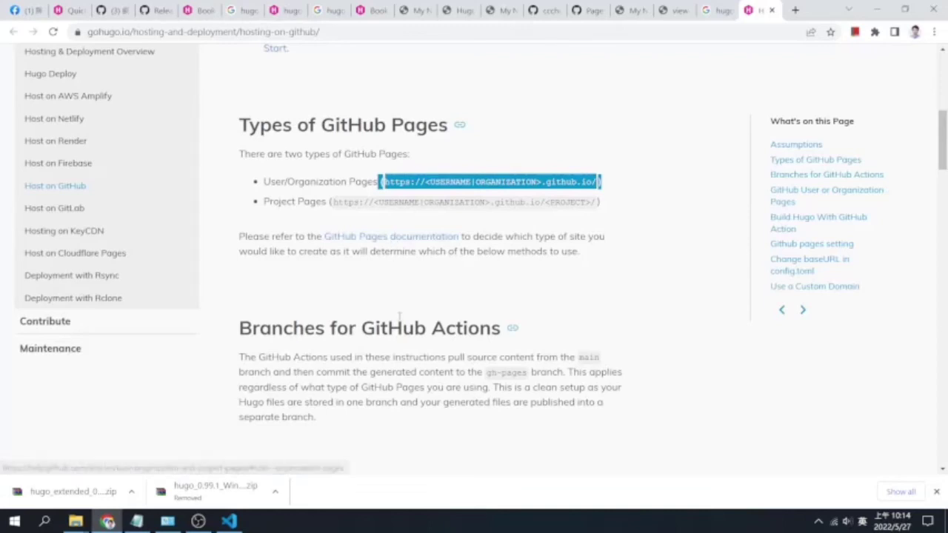
pyautogui.scroll(-3, 400, 301)
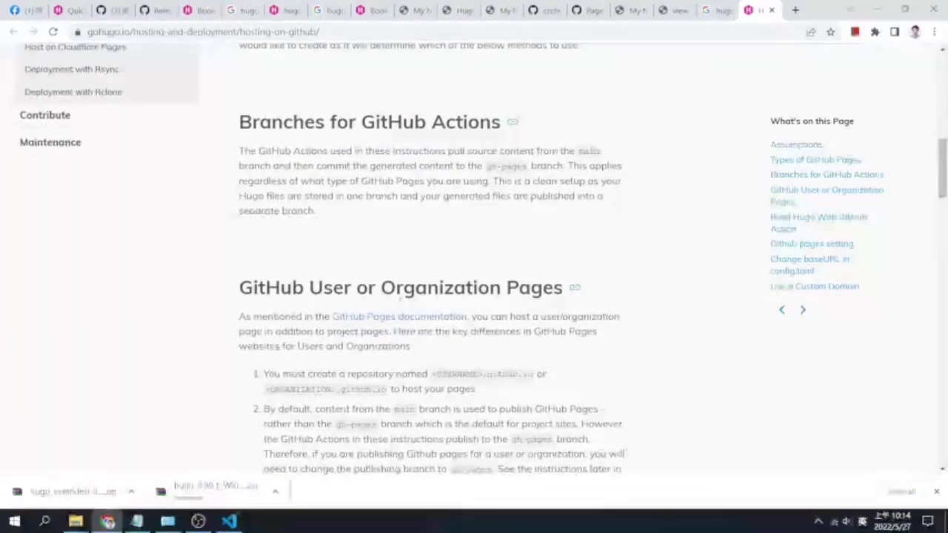
pyautogui.scroll(2, 401, 295)
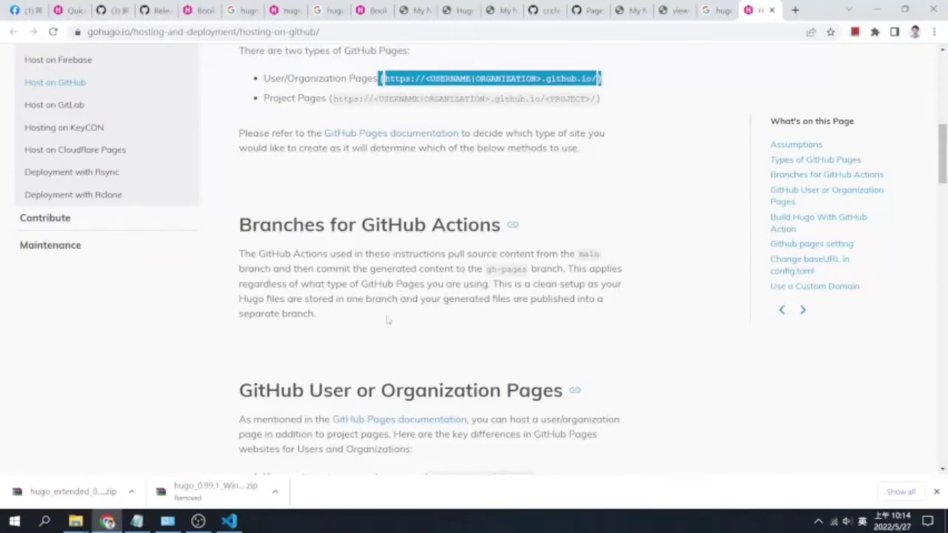
pyautogui.scroll(-3, 385, 324)
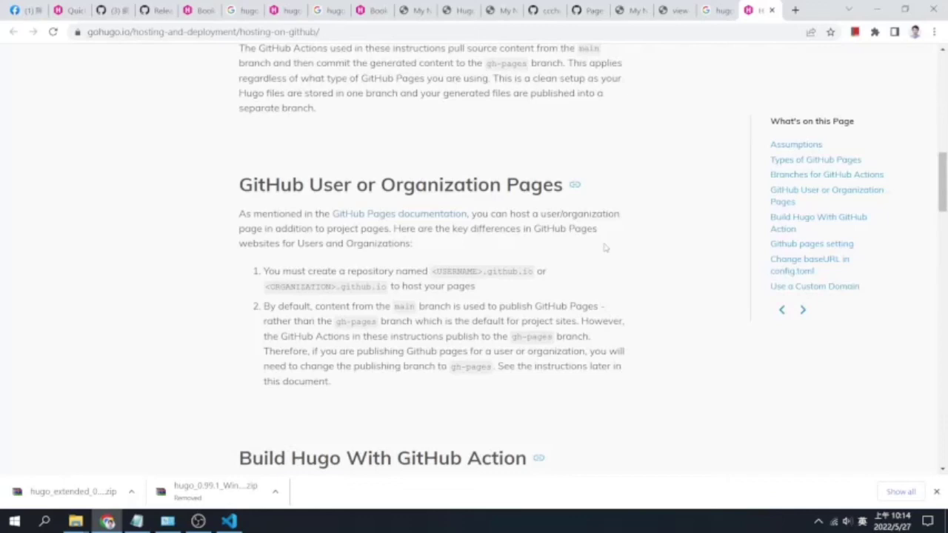
pyautogui.moveTo(433, 271); pyautogui.dragTo(483, 273)
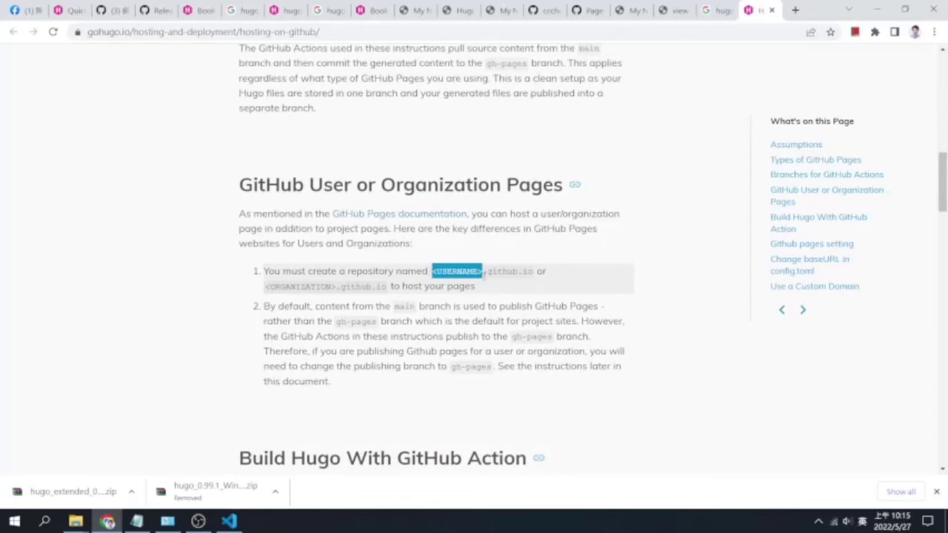
pyautogui.moveTo(340, 285); pyautogui.dragTo(247, 289)
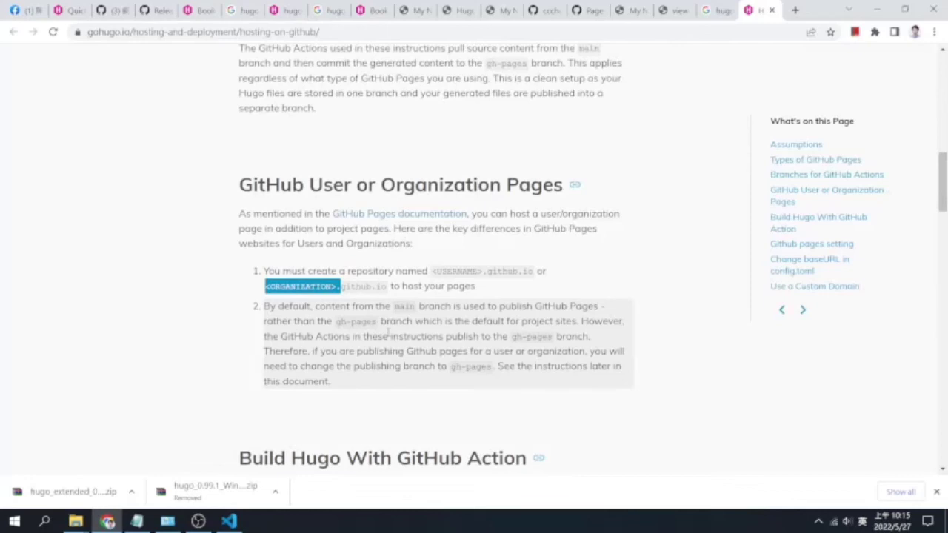
pyautogui.moveTo(533, 271); pyautogui.dragTo(432, 271)
pyautogui.scroll(-3, 406, 353)
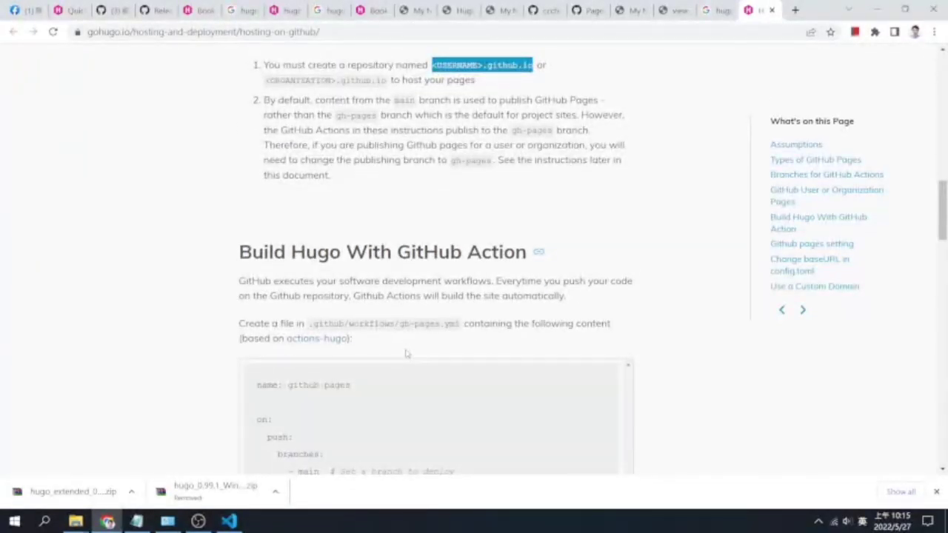
pyautogui.scroll(-10, 406, 353)
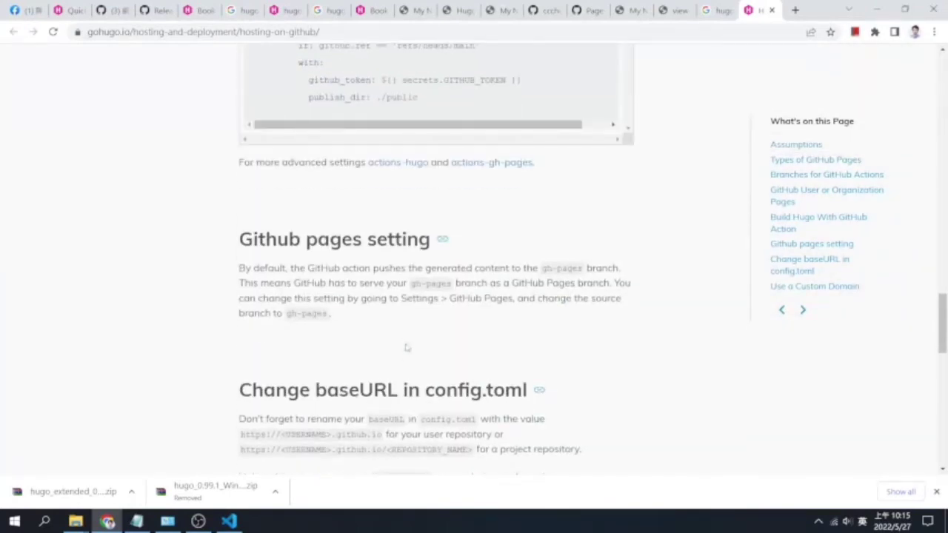
pyautogui.scroll(-4, 406, 347)
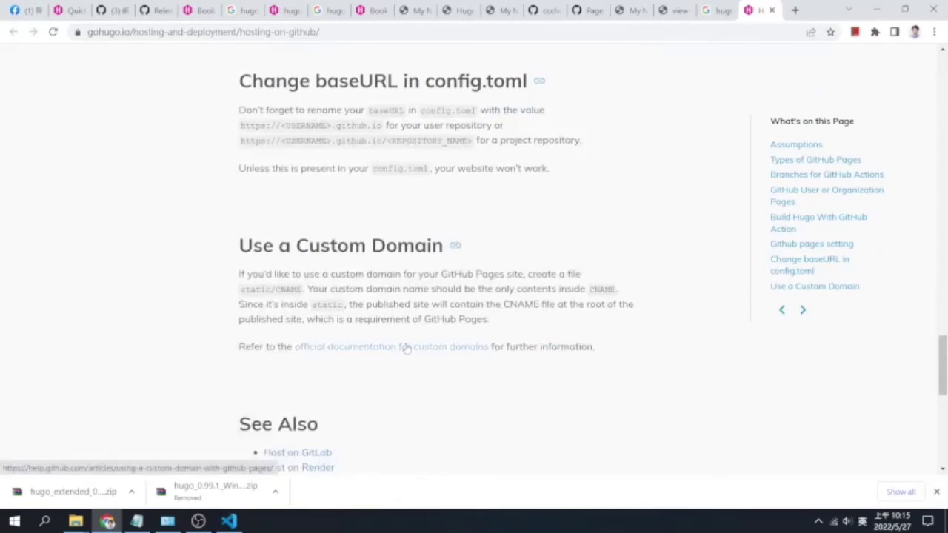
pyautogui.scroll(20, 407, 348)
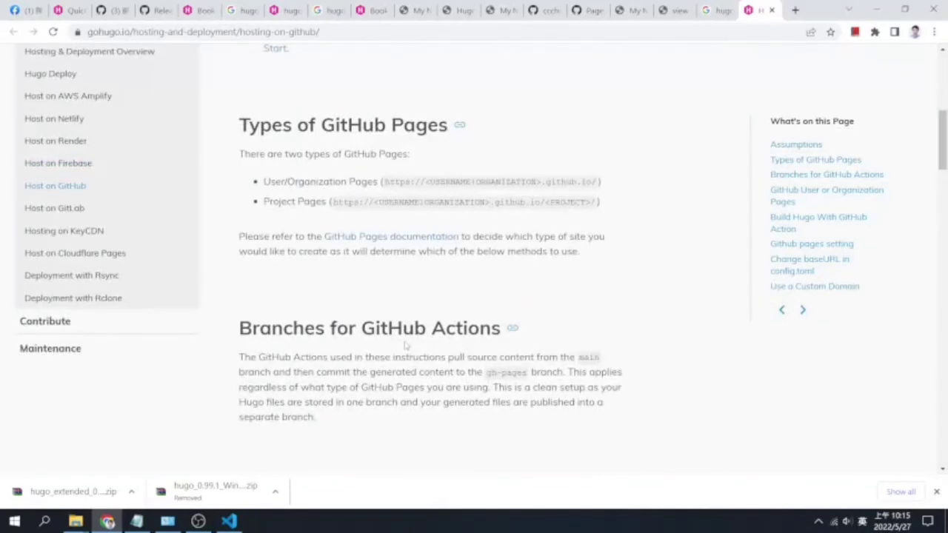
pyautogui.scroll(2, 406, 345)
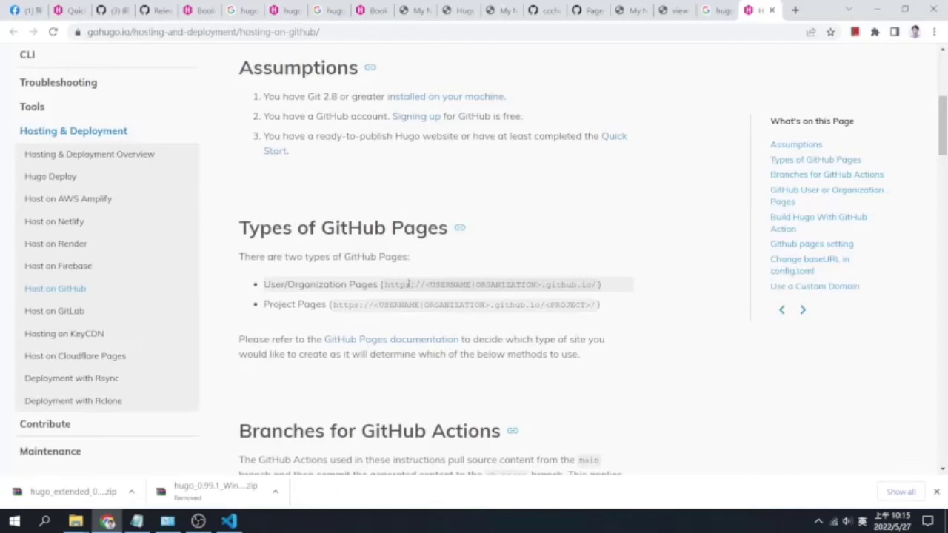
pyautogui.scroll(-5, 460, 305)
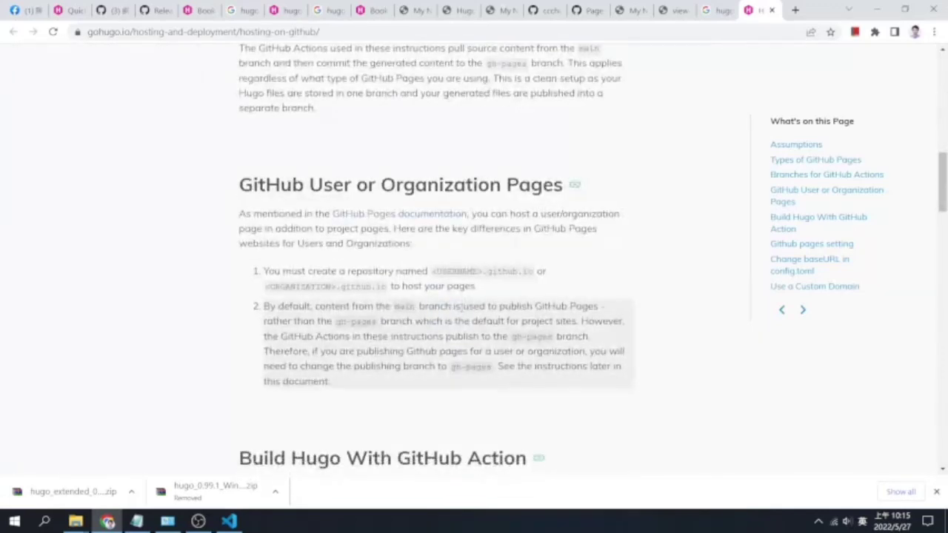
pyautogui.moveTo(432, 271); pyautogui.dragTo(533, 271)
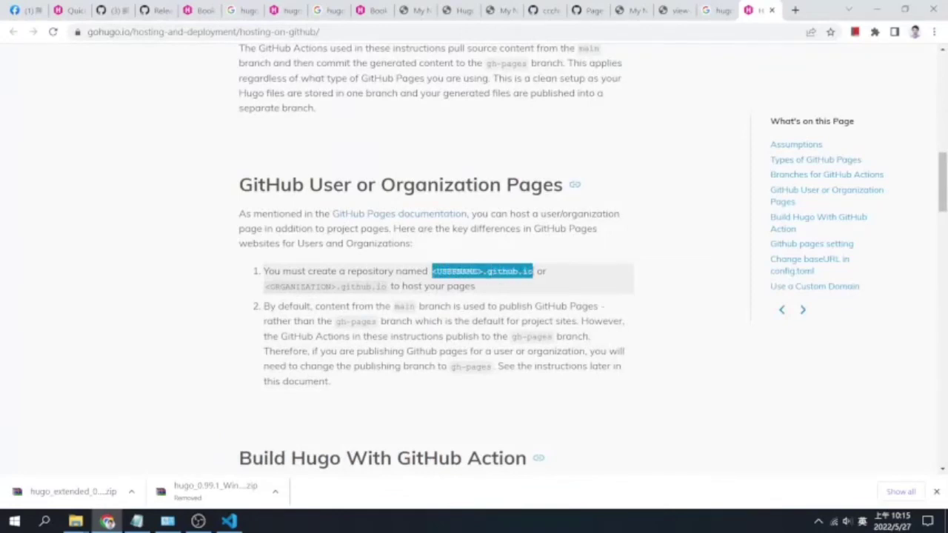
pyautogui.scroll(-3, 623, 307)
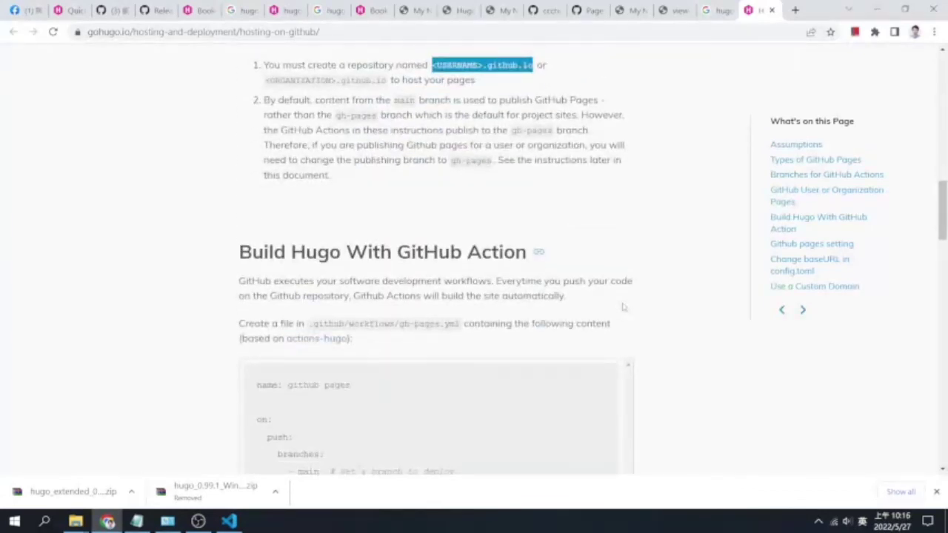
pyautogui.scroll(-2, 623, 307)
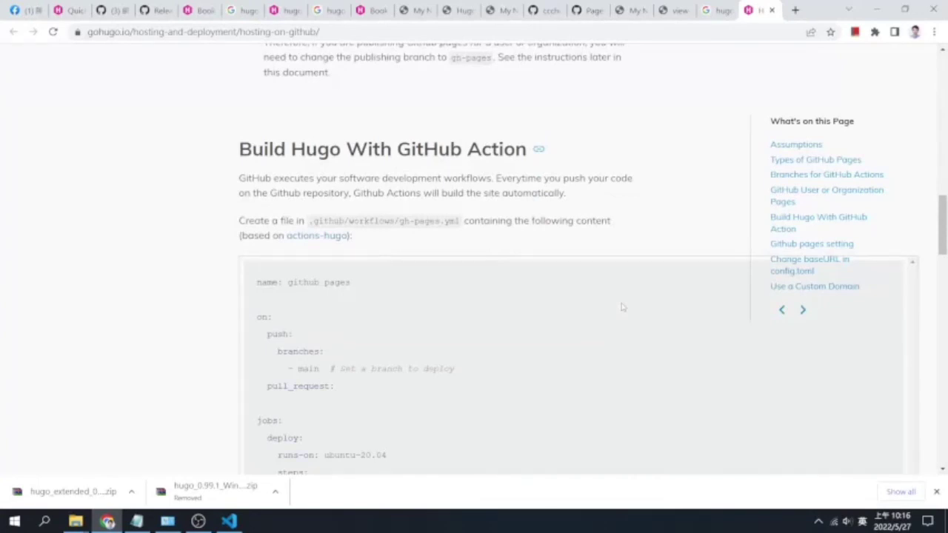
pyautogui.scroll(5, 623, 307)
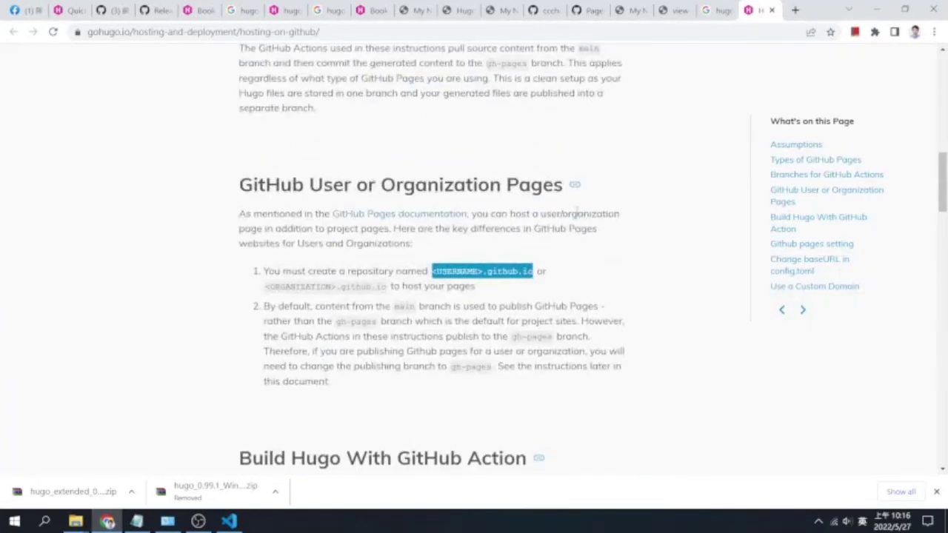
pyautogui.moveTo(387, 288); pyautogui.dragTo(264, 285)
pyautogui.hotkey('ctrl', 'c')
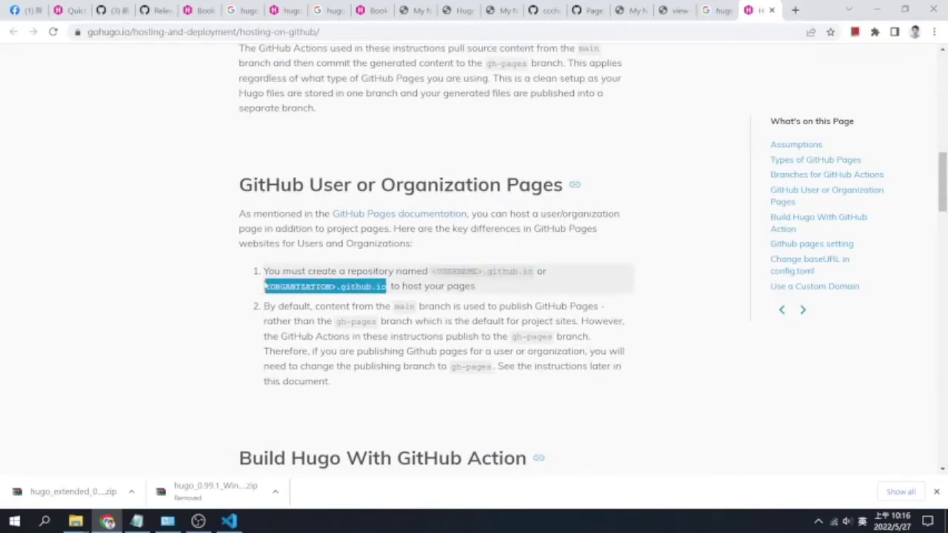
# Cycle through the open tabs, ending on the repository's index.html page on GitHub
pyautogui.click(659, 15)
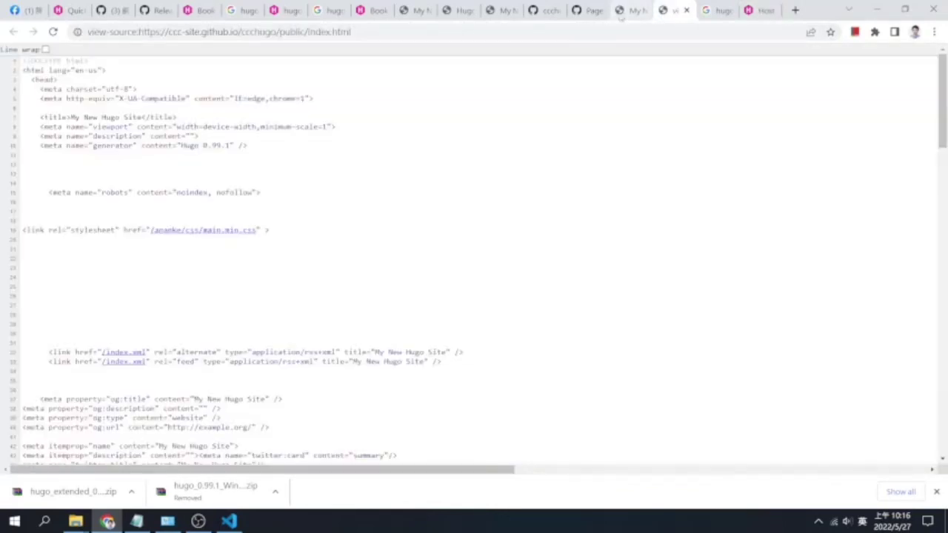
pyautogui.click(620, 16)
pyautogui.click(588, 12)
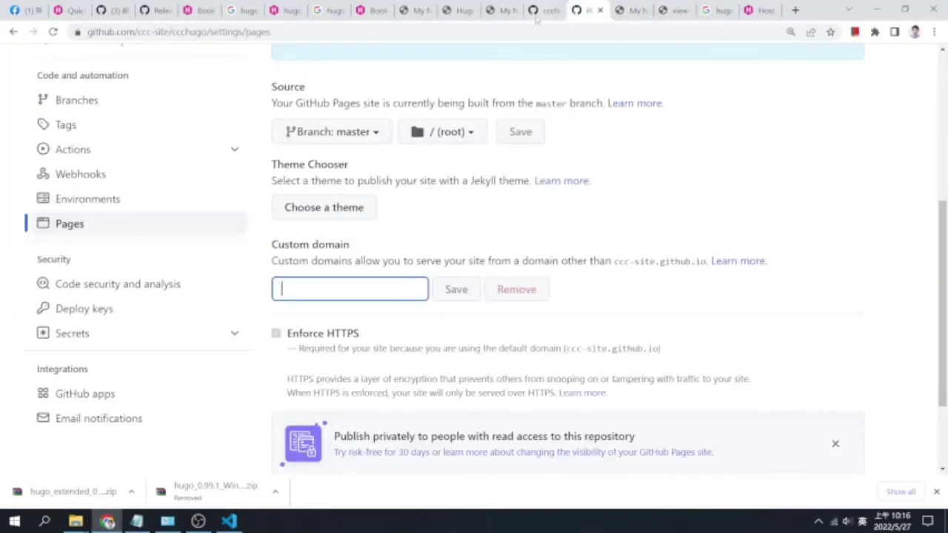
pyautogui.click(536, 16)
pyautogui.click(505, 12)
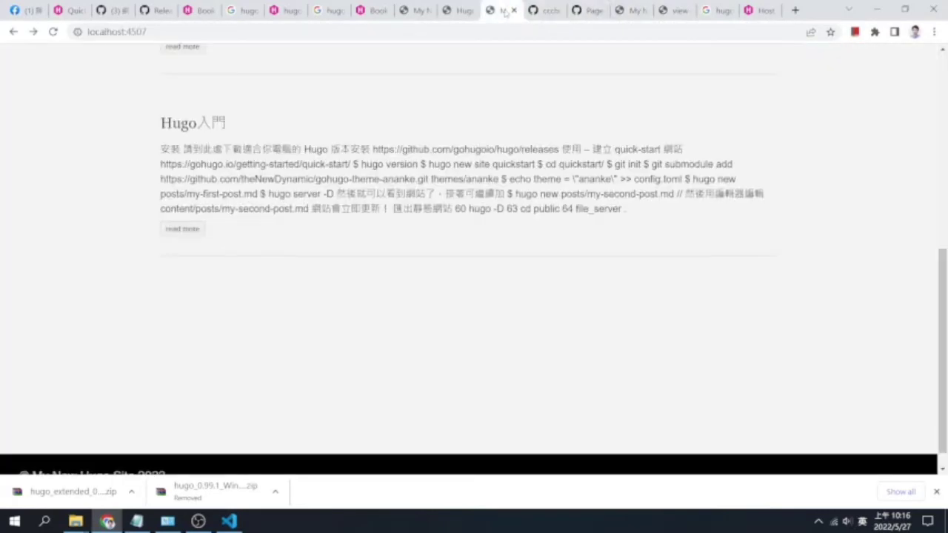
pyautogui.click(463, 17)
pyautogui.click(415, 16)
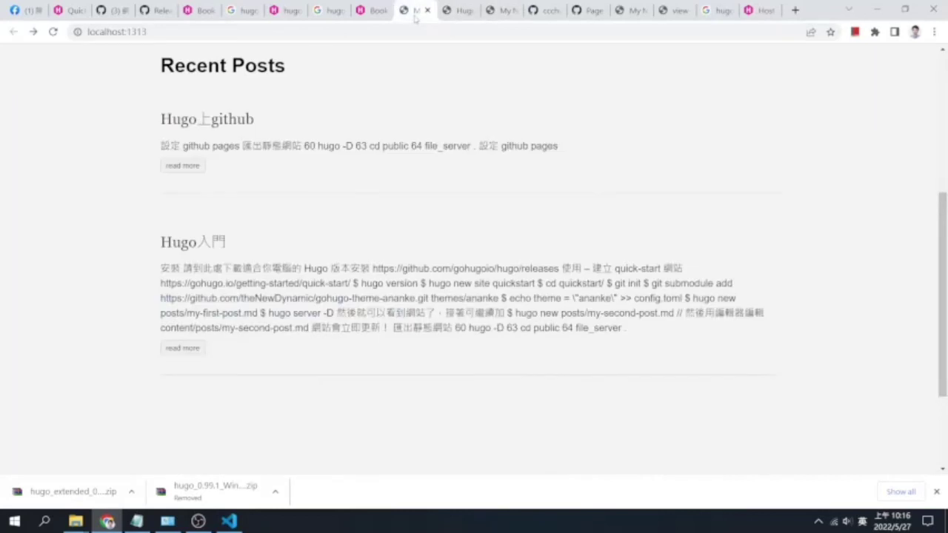
pyautogui.click(545, 11)
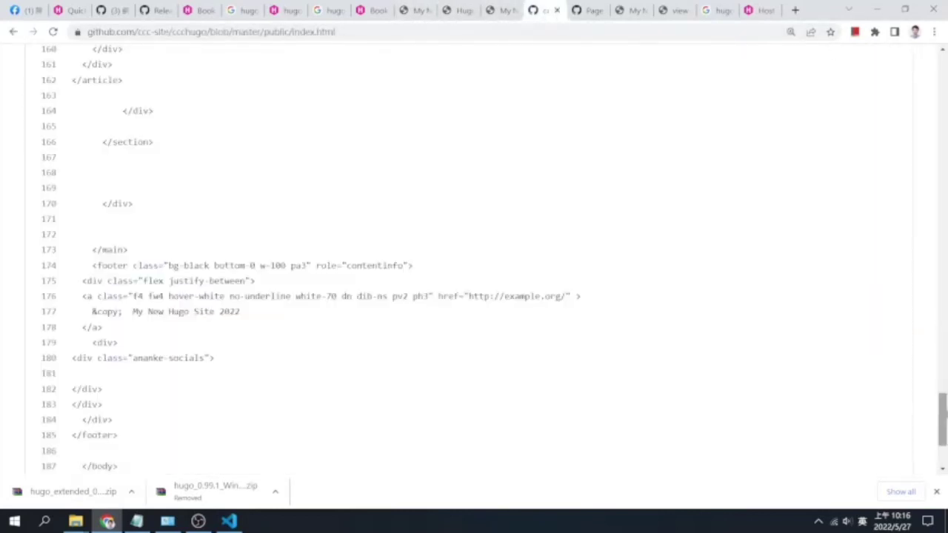
# Open the ccc-site organization overview from the owner link
pyautogui.scroll(20, 551, 245)
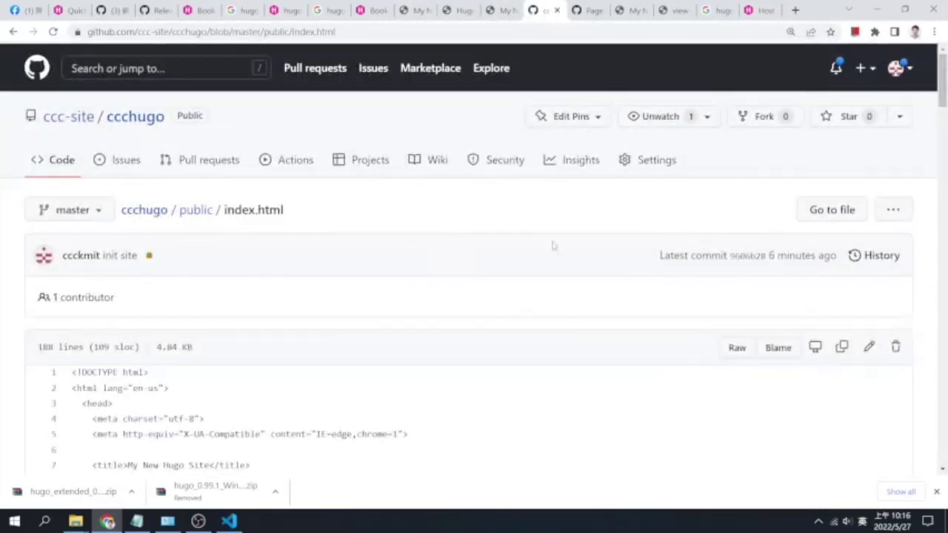
pyautogui.click(68, 117)
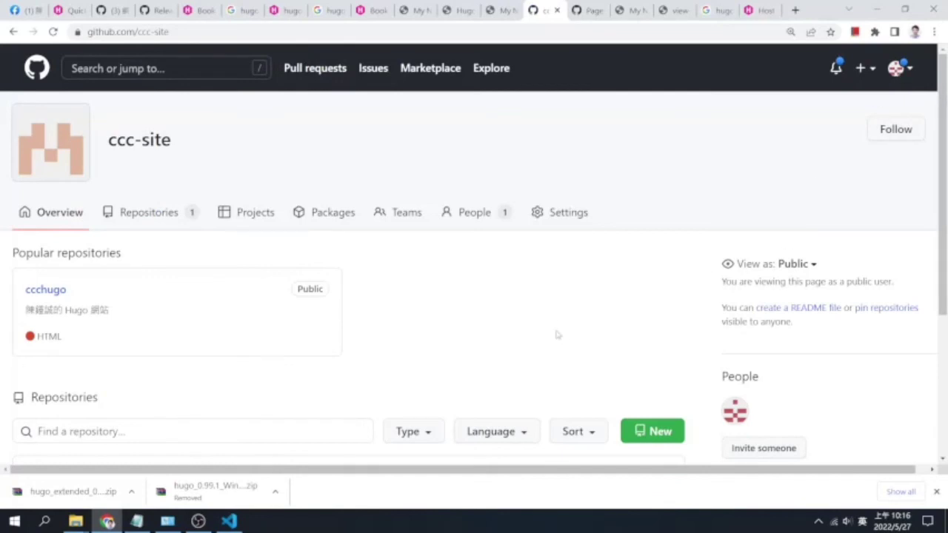
pyautogui.scroll(-1, 559, 335)
# Start a new organization repository named ccc-site.github.io
pyautogui.click(654, 330)
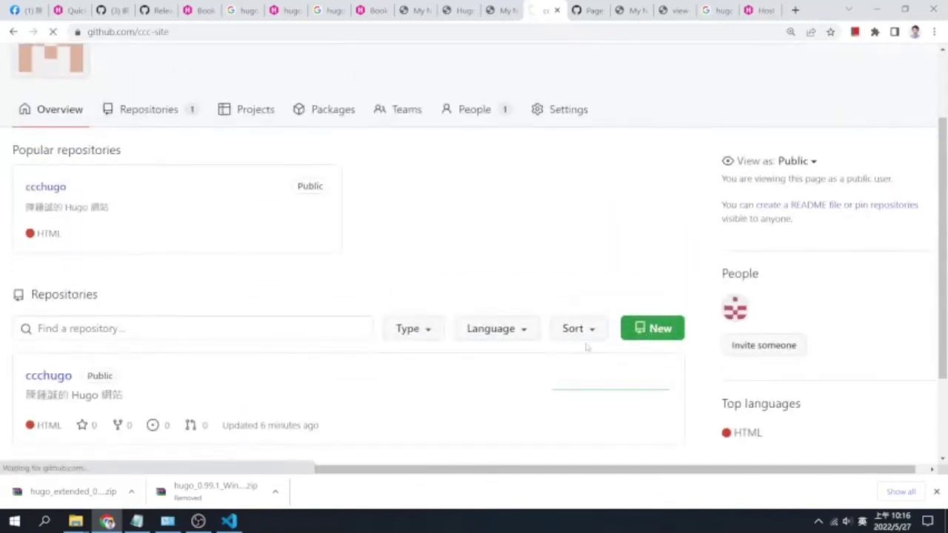
pyautogui.click(379, 241)
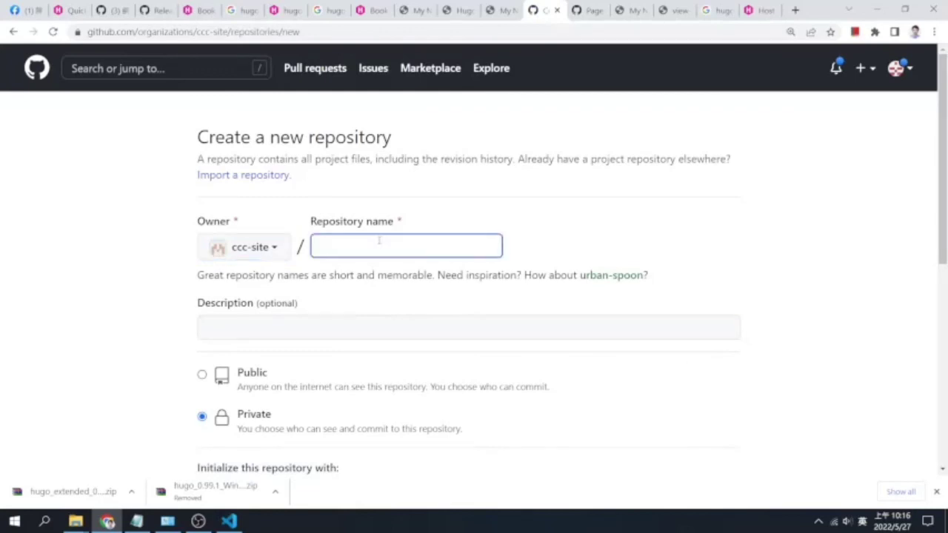
pyautogui.hotkey('ctrl', 'v')
pyautogui.moveTo(412, 247); pyautogui.dragTo(321, 245)
pyautogui.press('BackSpace')
pyautogui.write('ccc')
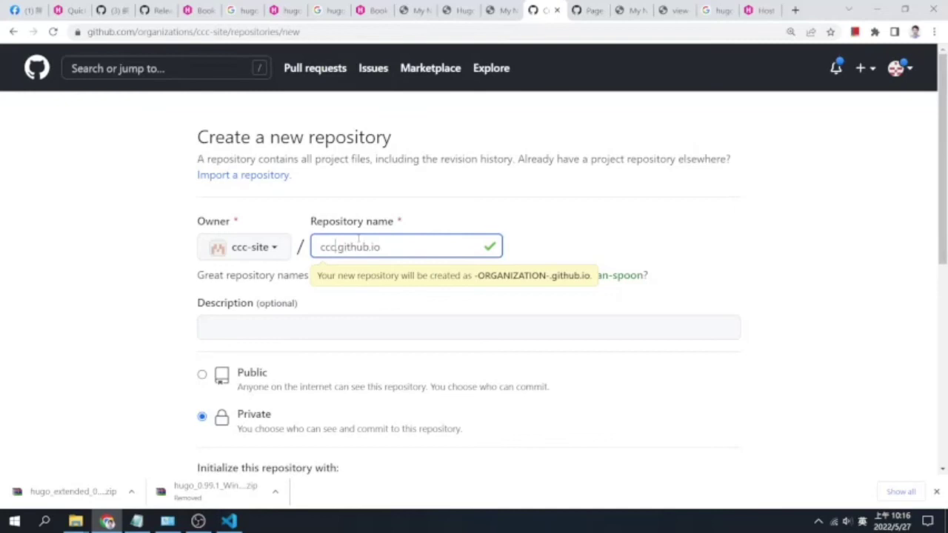
pyautogui.write('-site')
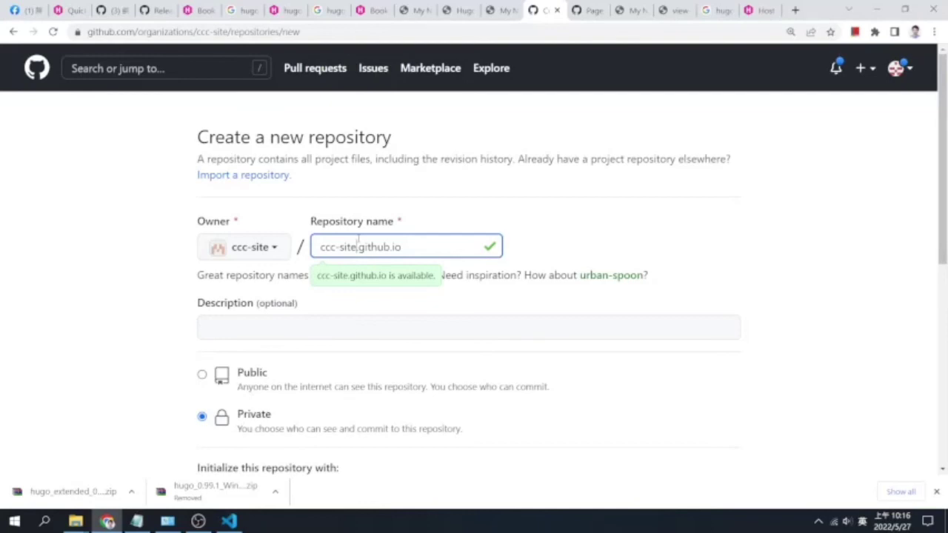
# Enter a description combining the owner's name, 我的網站 and 'hugo'
pyautogui.click(368, 326)
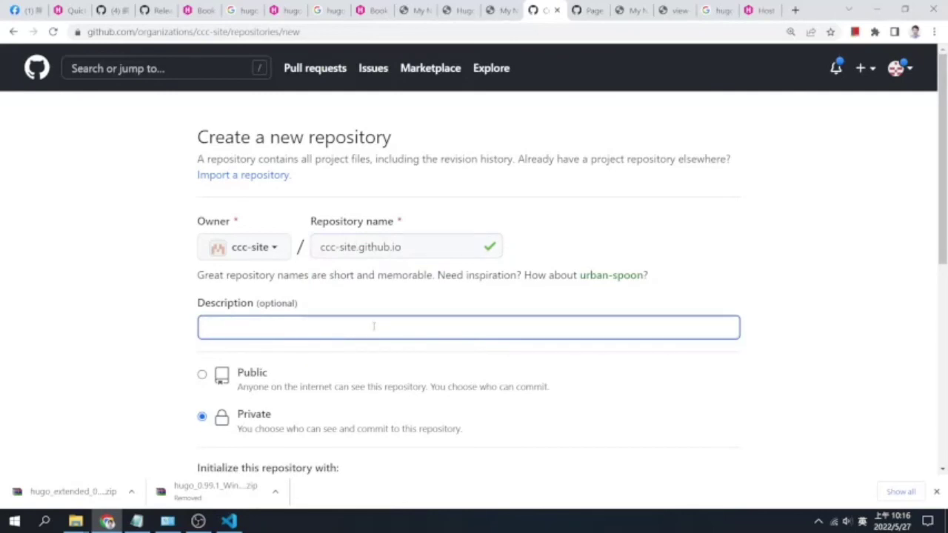
pyautogui.press('shift')
pyautogui.write('我的網站')
pyautogui.press('Left')
pyautogui.press('Left')
pyautogui.press('Left')
pyautogui.press('BackSpace')
pyautogui.write('陳鍾')
pyautogui.write('忠誠')
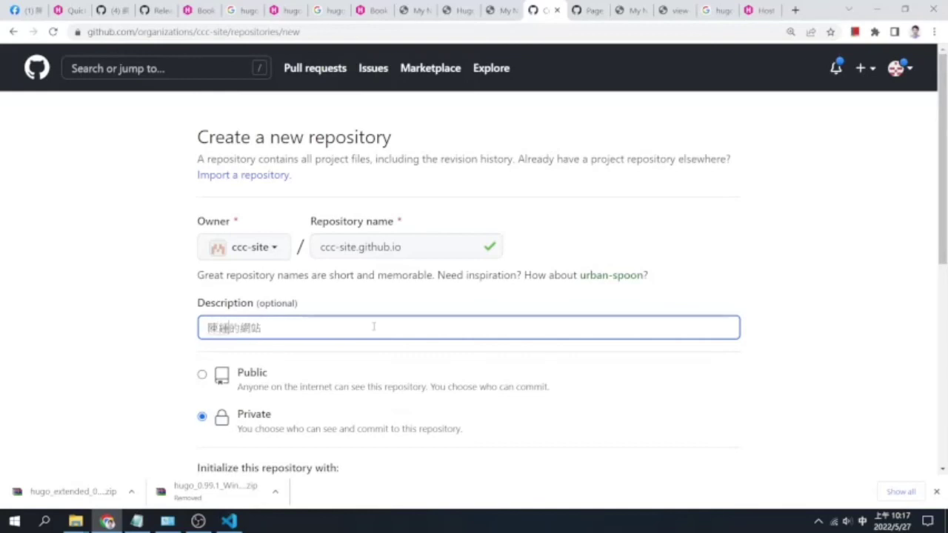
pyautogui.press('Left')
pyautogui.press('Left')
pyautogui.press('Down')
pyautogui.press('Down')
pyautogui.press('Down')
pyautogui.press('Down')
pyautogui.press('Down')
pyautogui.press('Return')
pyautogui.press('shift')
pyautogui.write('hugo')
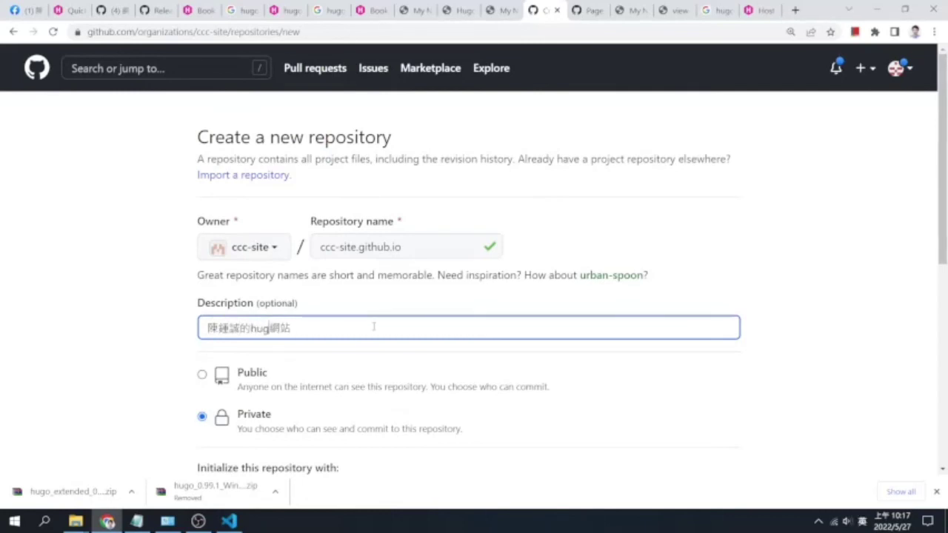
# Make the repository public, create it, and copy its SSH address
pyautogui.click(202, 374)
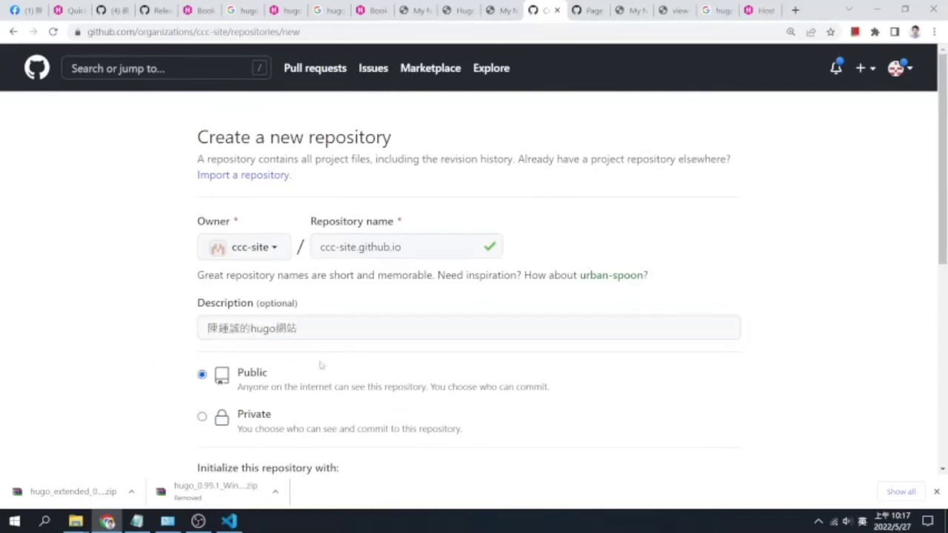
pyautogui.scroll(-4, 602, 356)
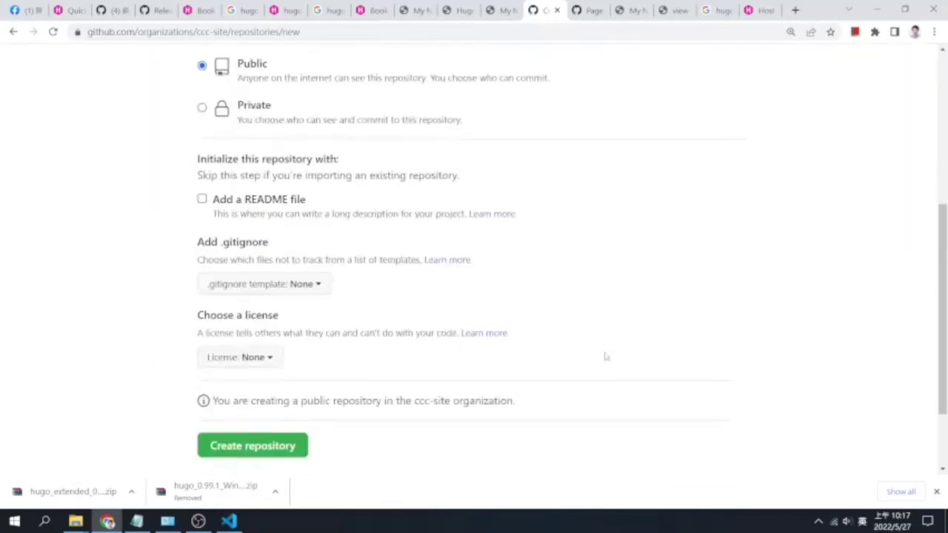
pyautogui.click(248, 448)
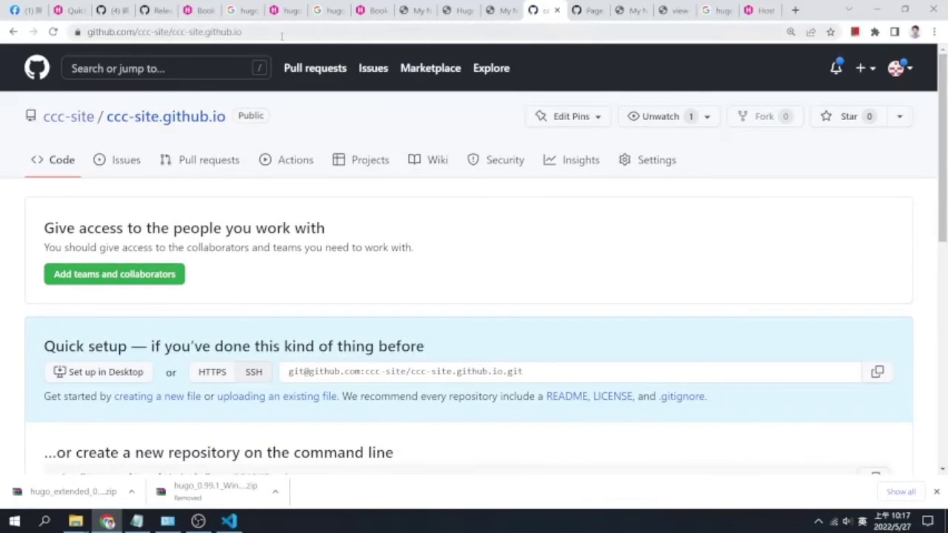
pyautogui.click(282, 34)
pyautogui.click(525, 295)
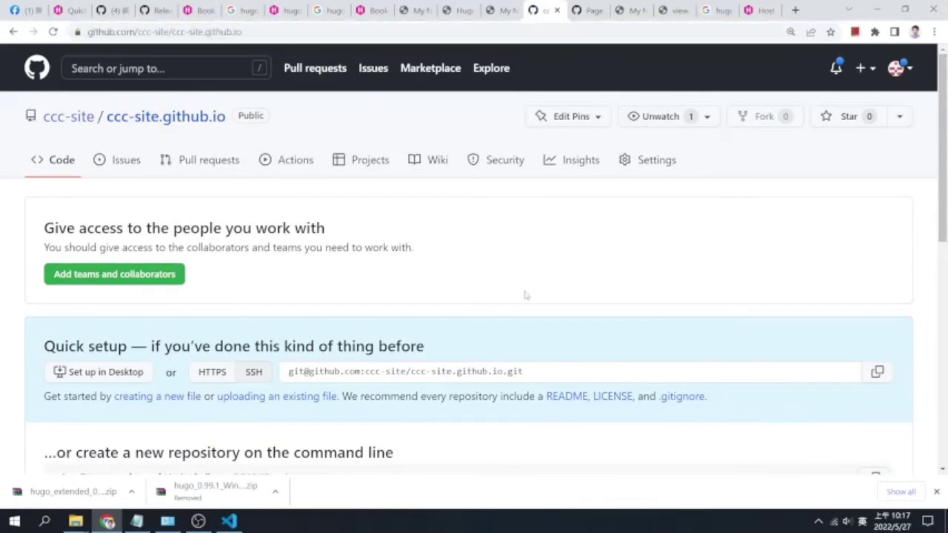
pyautogui.click(877, 371)
# Collapse the explorer folders and open an integrated terminal in the ccchugo folder
pyautogui.click(228, 522)
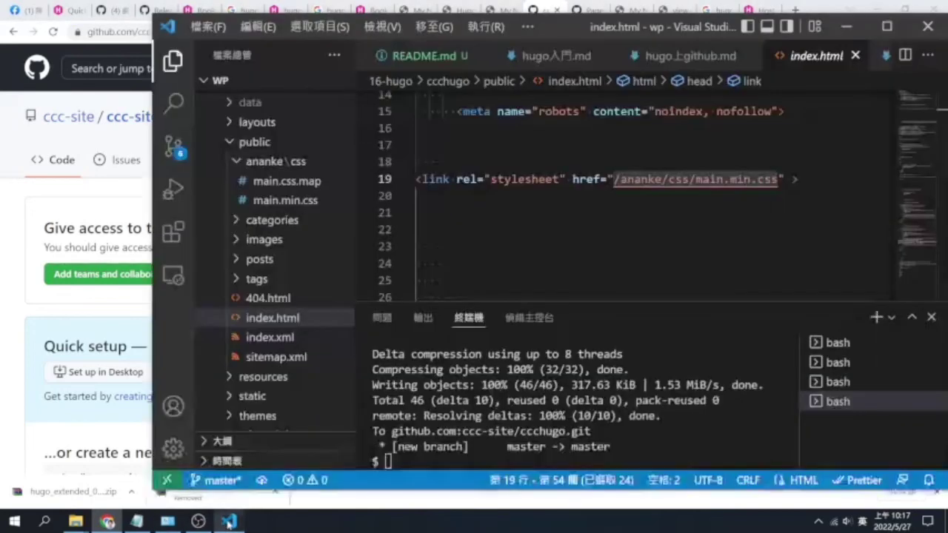
pyautogui.click(474, 444)
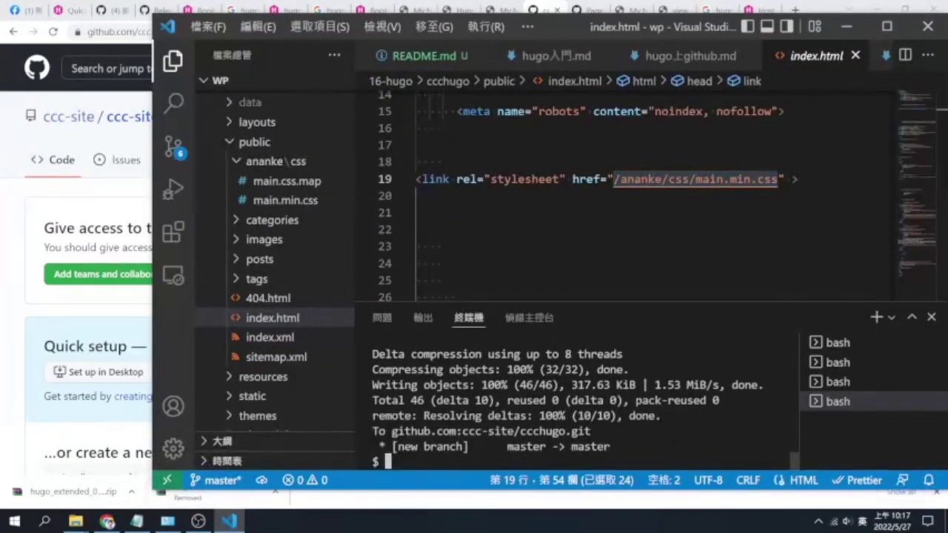
pyautogui.click(289, 142)
pyautogui.scroll(3, 290, 185)
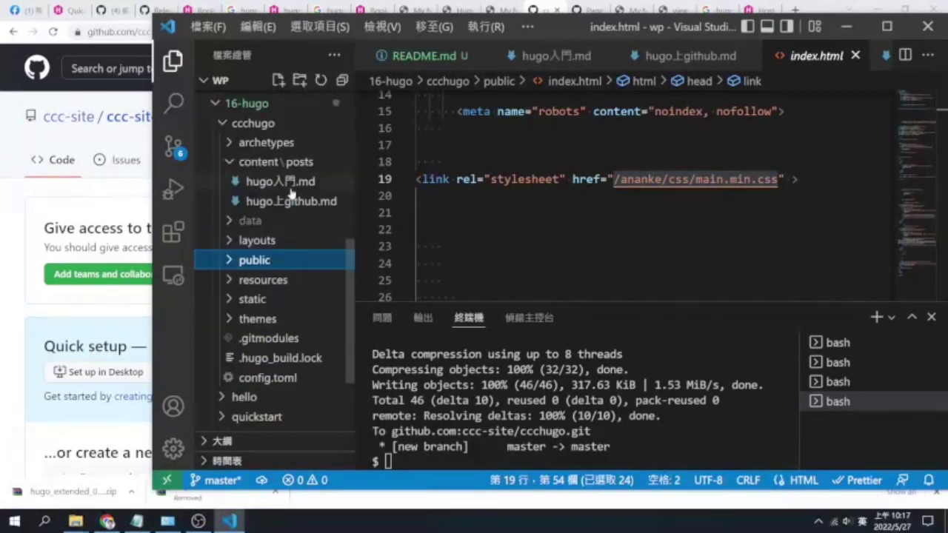
pyautogui.click(271, 126)
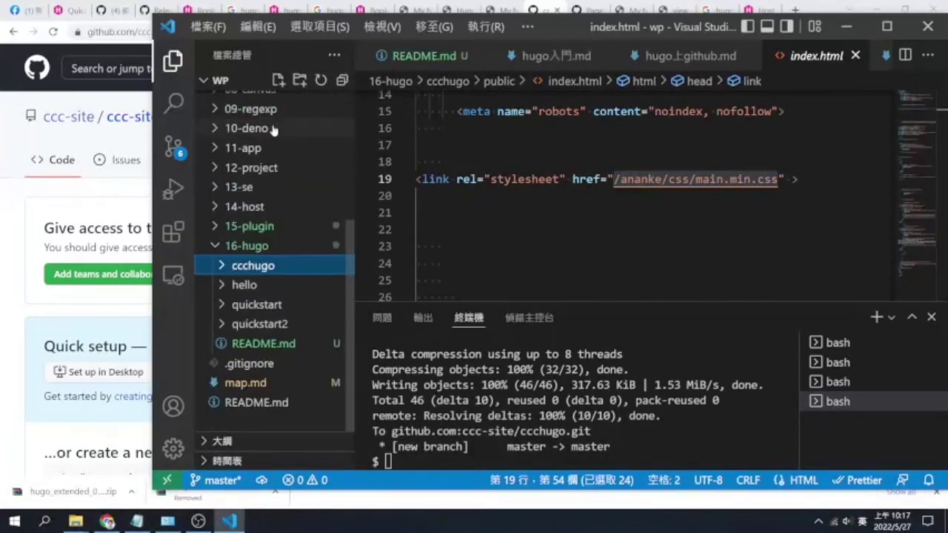
pyautogui.rightClick(285, 271)
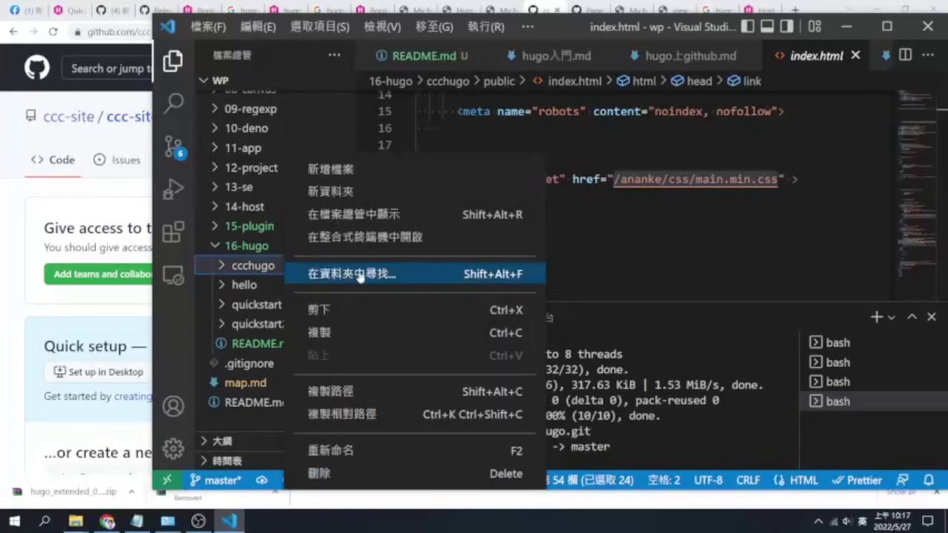
pyautogui.click(337, 238)
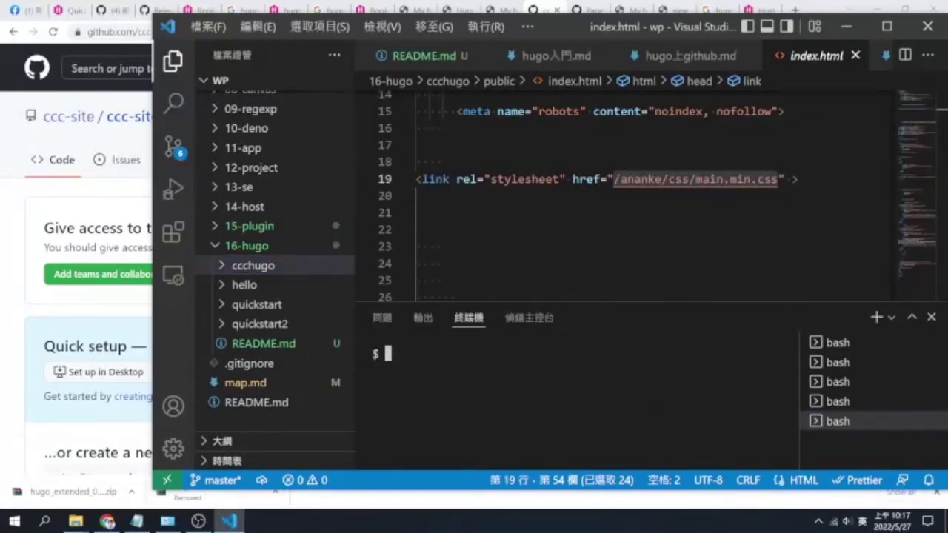
# Run git remote add ghpages with the pasted ccc-site.github.io SSH address
pyautogui.write('git remote add')
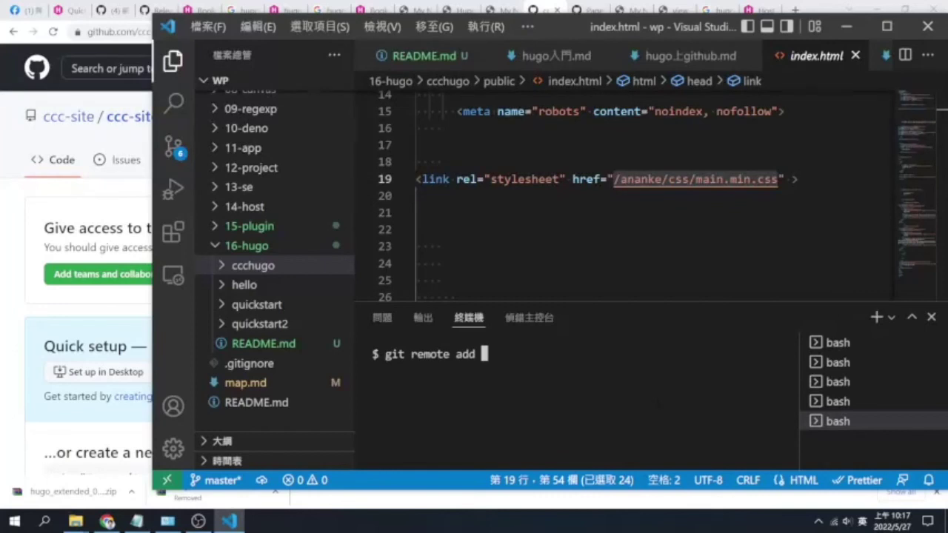
pyautogui.write('ghpages')
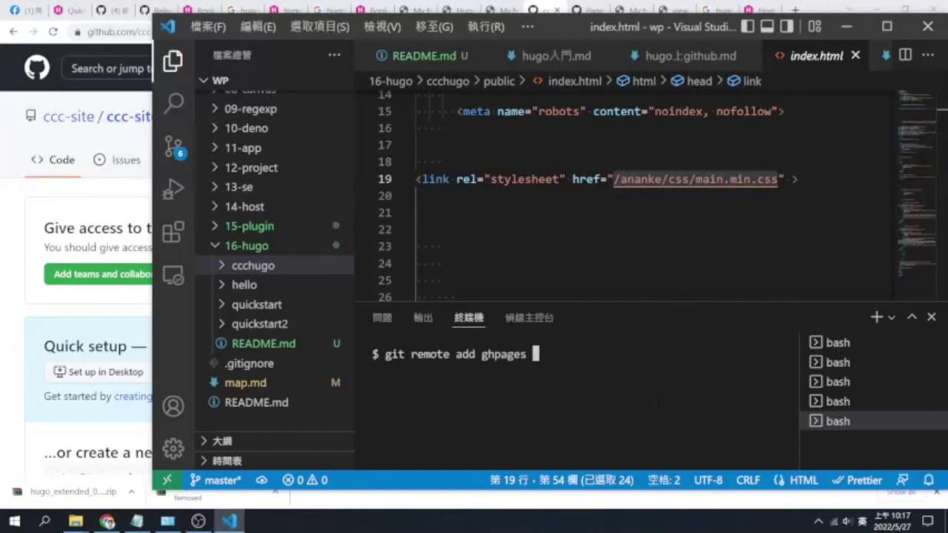
pyautogui.hotkey('ctrl', 'v')
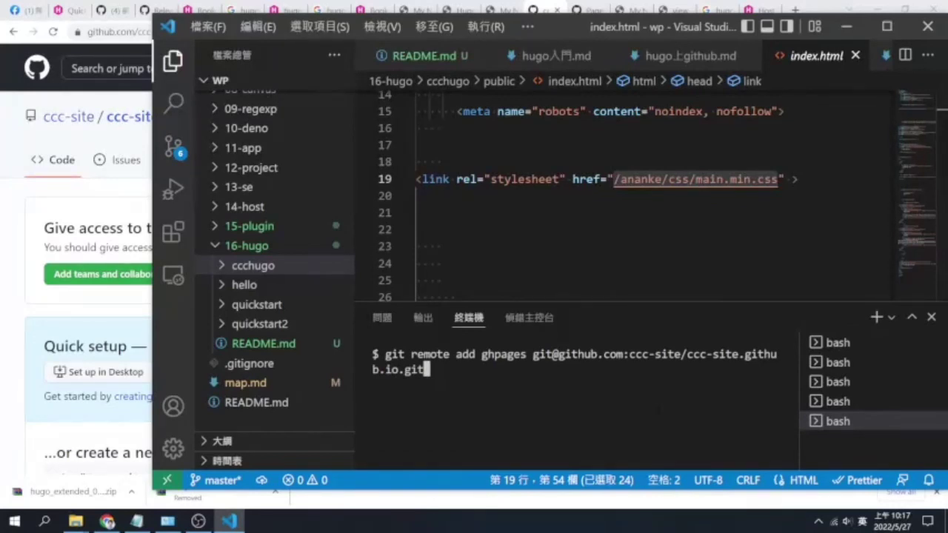
pyautogui.press('Return')
pyautogui.write('git')
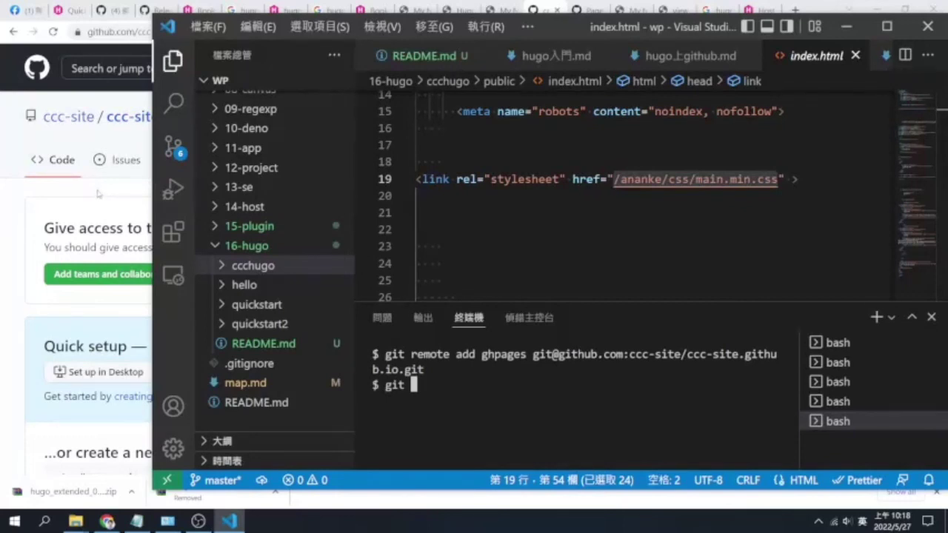
pyautogui.click(97, 193)
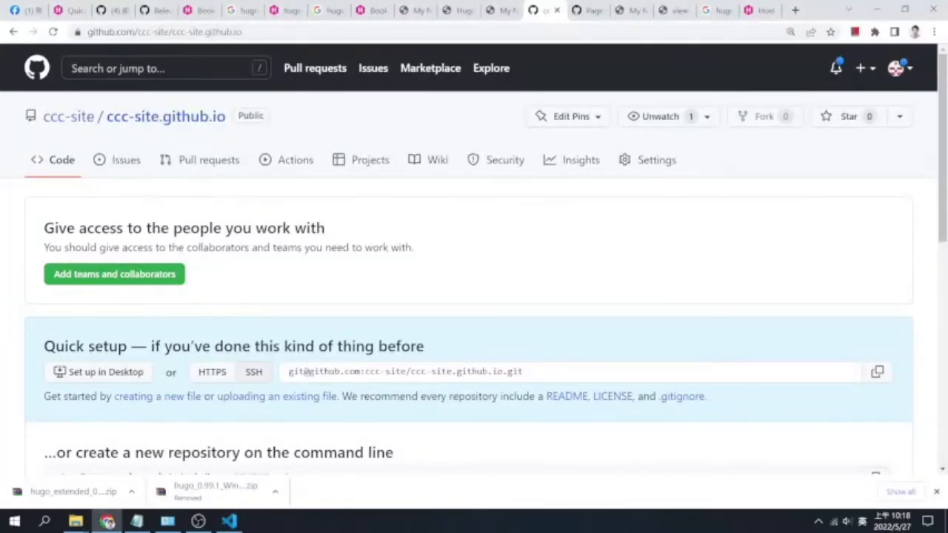
# Expand ccchugo in the Explorer and open an integrated terminal from its public folder
pyautogui.click(229, 522)
pyautogui.click(282, 266)
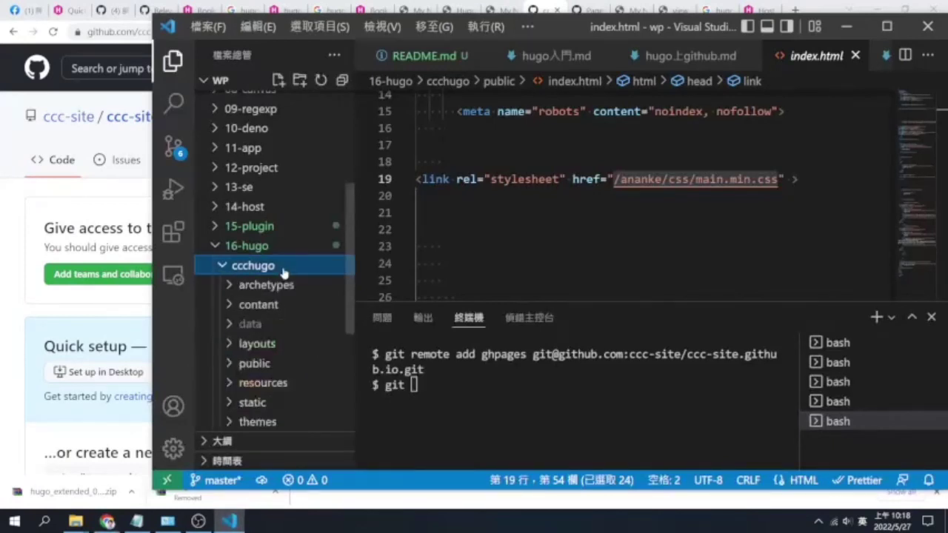
pyautogui.click(254, 363)
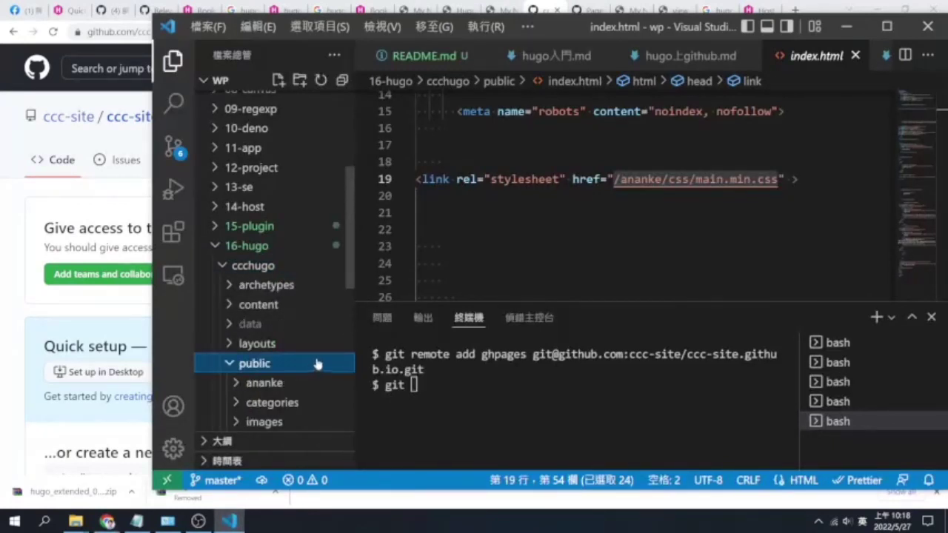
pyautogui.moveTo(344, 275); pyautogui.dragTo(357, 317)
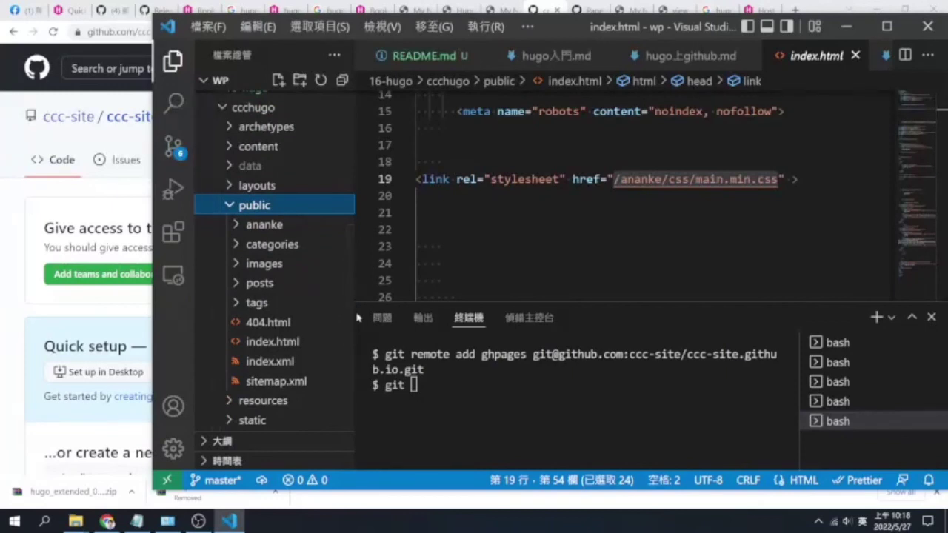
pyautogui.click(358, 316)
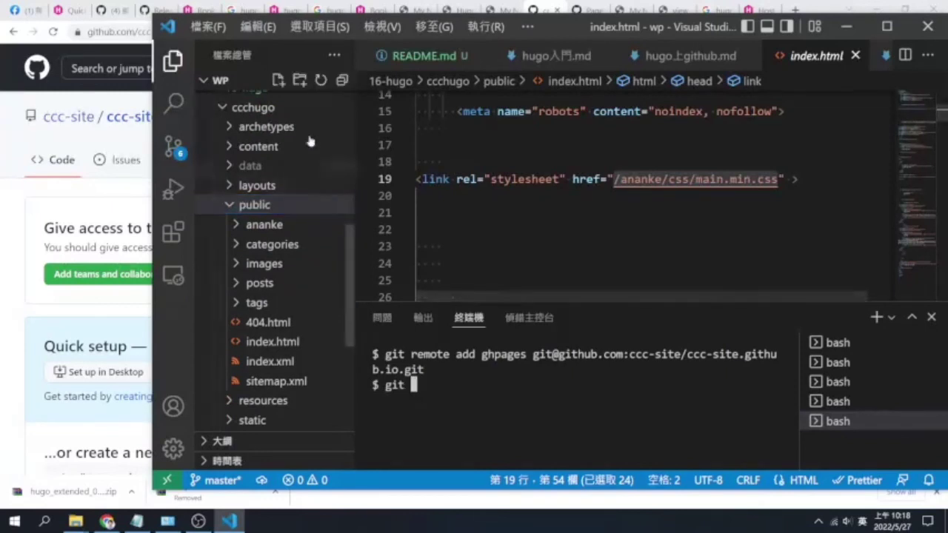
pyautogui.click(275, 110)
pyautogui.click(300, 270)
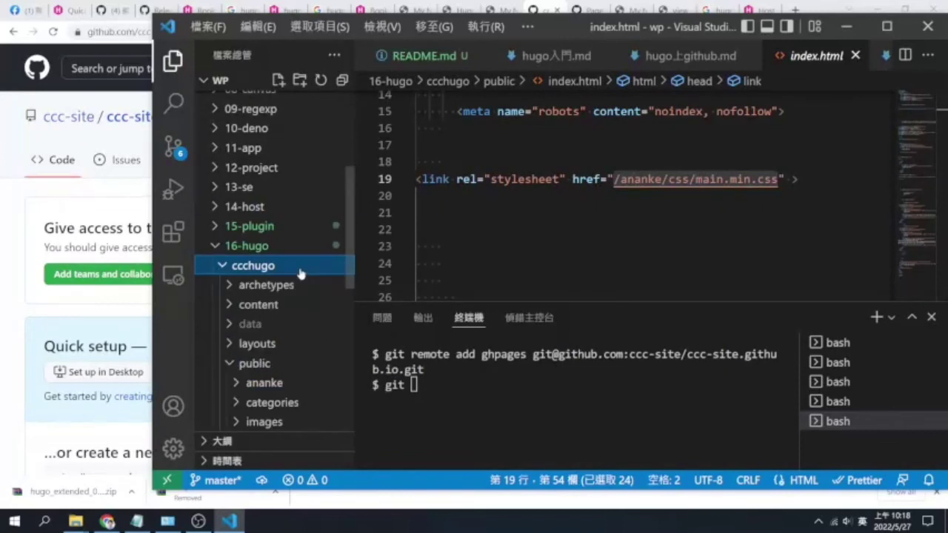
pyautogui.click(295, 372)
pyautogui.click(297, 373)
pyautogui.click(295, 372)
pyautogui.rightClick(297, 372)
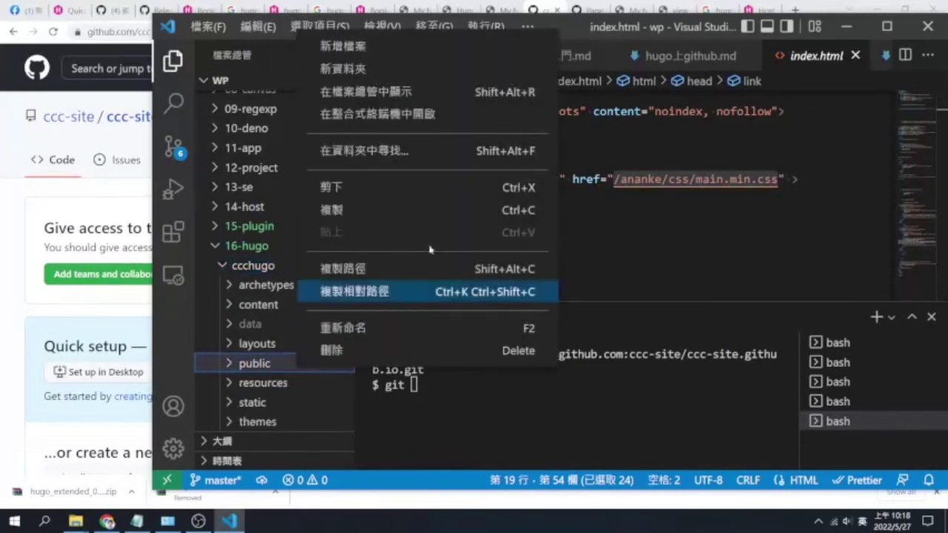
pyautogui.click(446, 120)
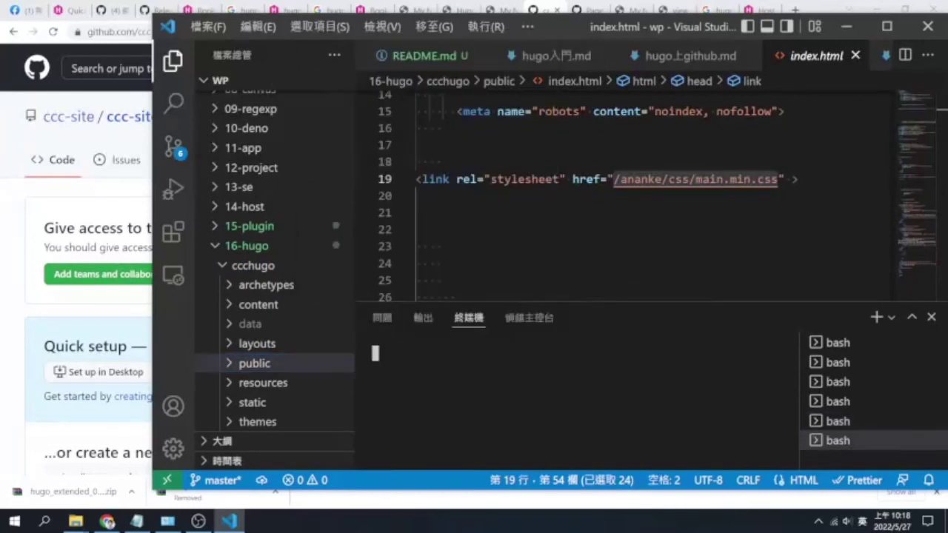
# Run git init, add the pasted SSH address as origin, and stage all files with git add
pyautogui.write('git init')
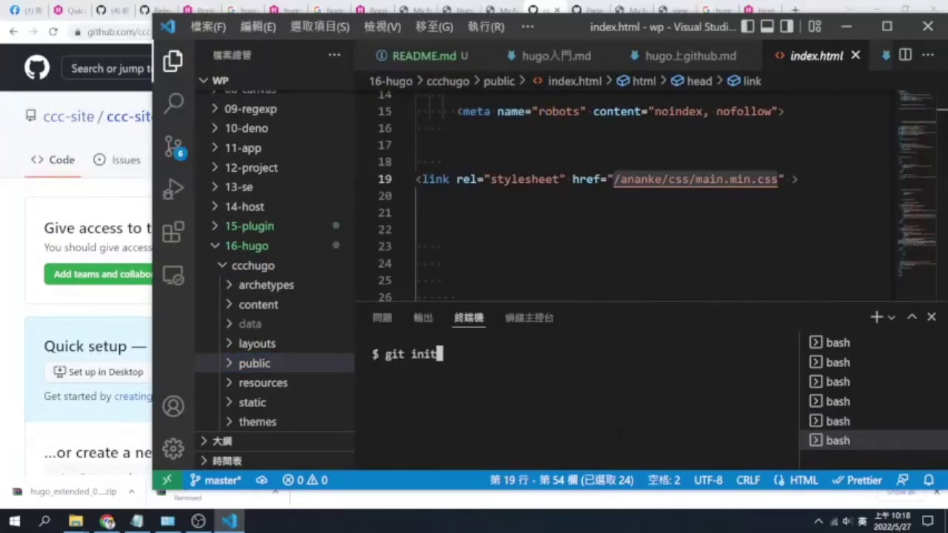
pyautogui.press('Return')
pyautogui.write('git r')
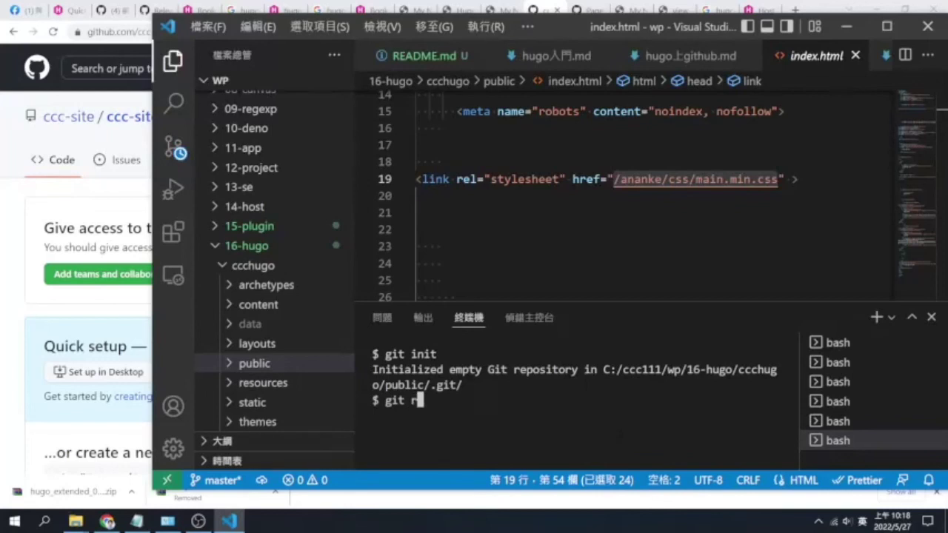
pyautogui.write('emote add ')
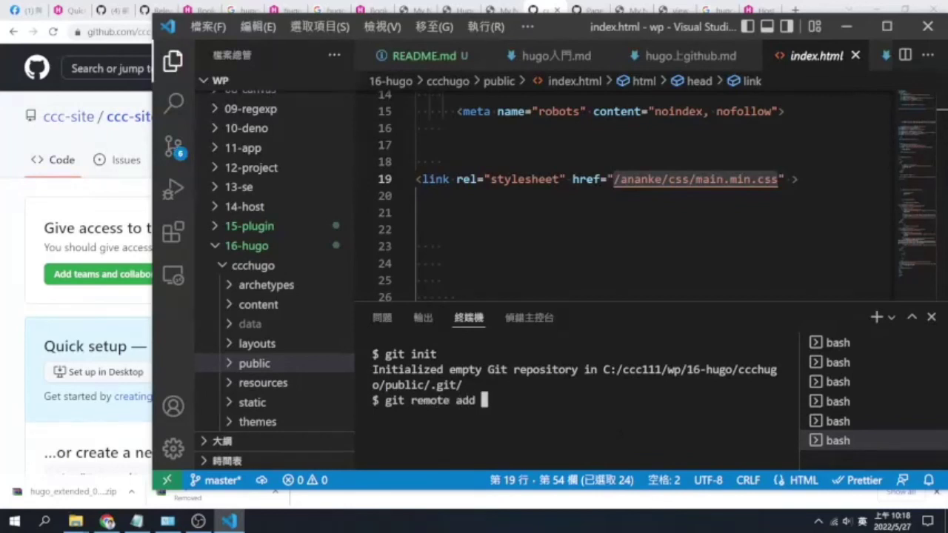
pyautogui.write('origin')
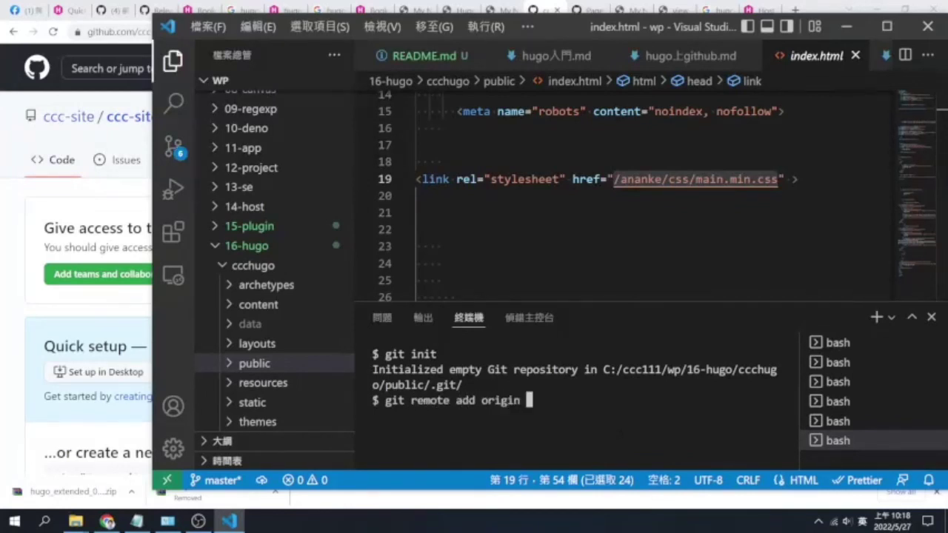
pyautogui.hotkey('ctrl', 'v')
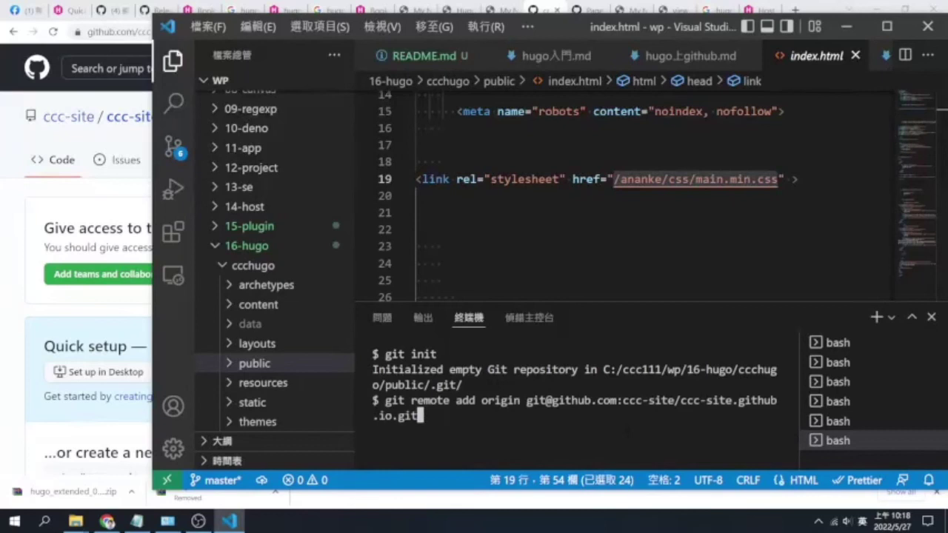
pyautogui.press('Return')
pyautogui.write('git')
pyautogui.write('add .')
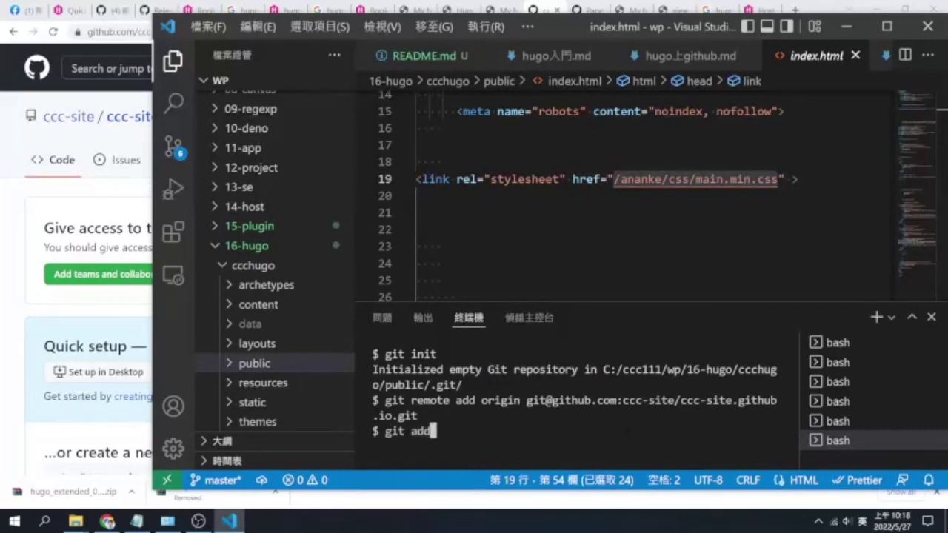
pyautogui.press('Return')
# Commit with message "init" and run git push origin master, fixing the typo
pyautogui.write('git')
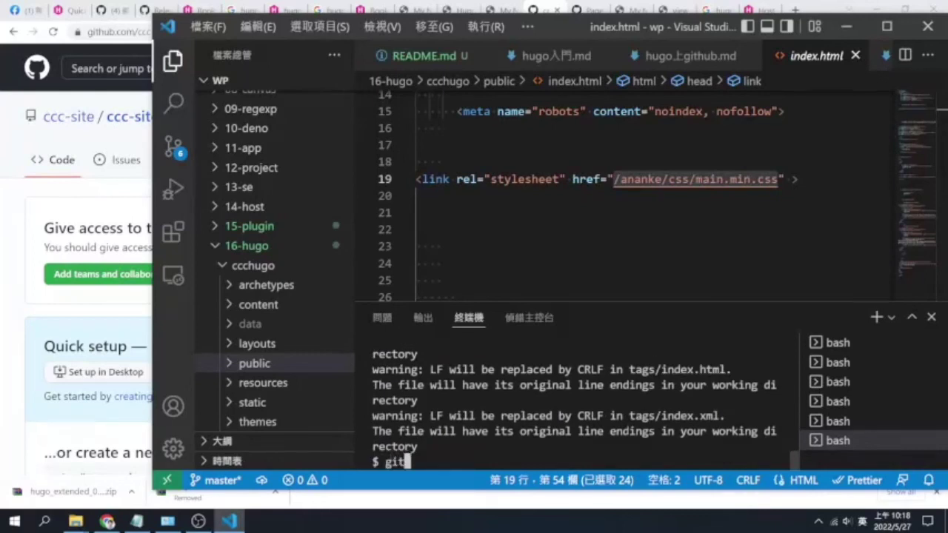
pyautogui.click(281, 364)
pyautogui.click(413, 461)
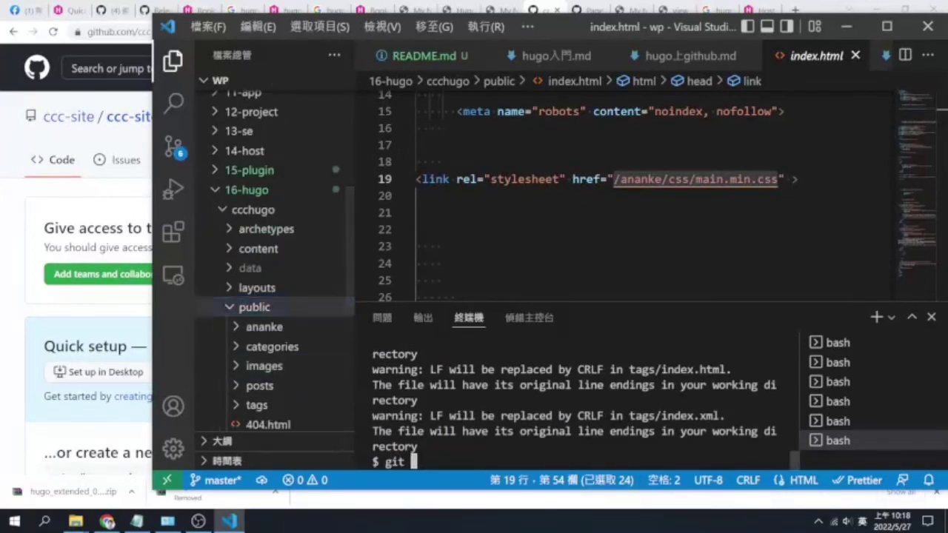
pyautogui.write('commit -m "')
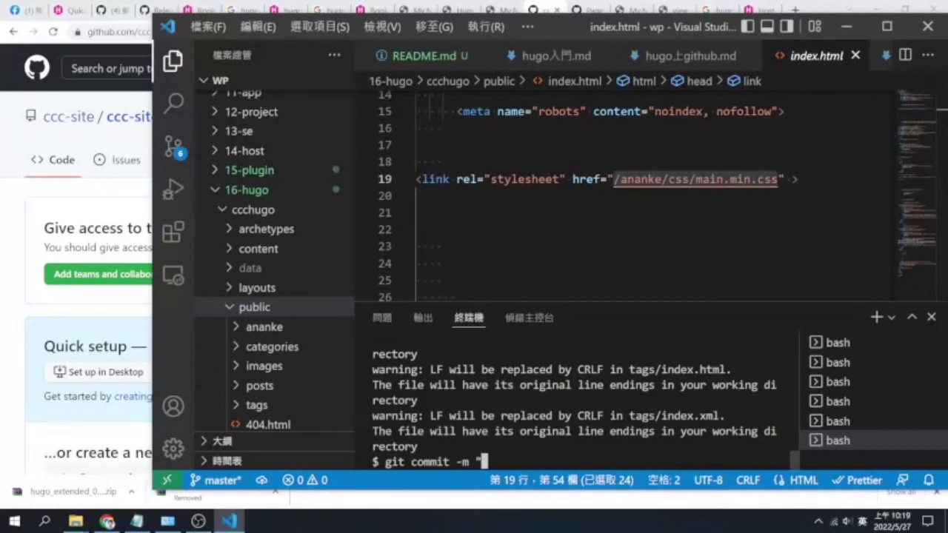
pyautogui.write('init"')
pyautogui.press('Return')
pyautogui.write('git')
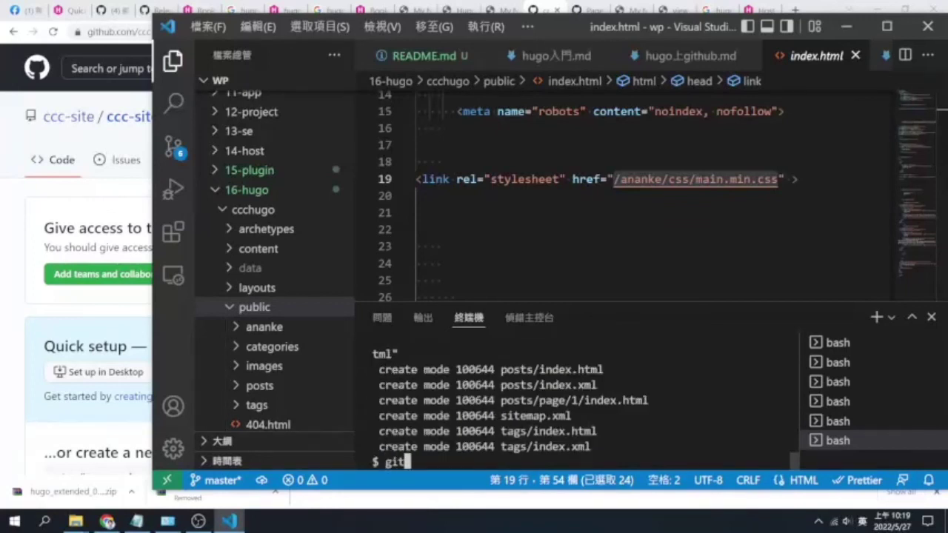
pyautogui.write(' pushn origin')
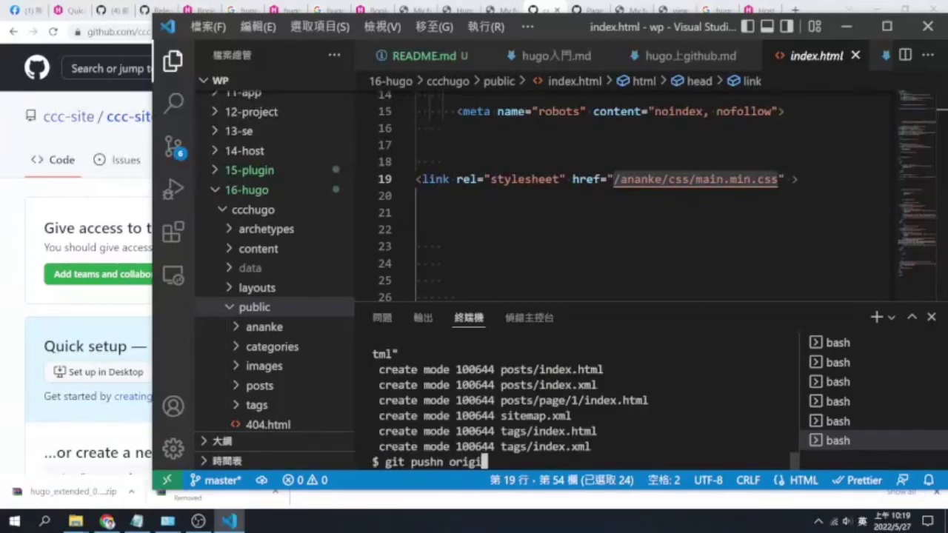
pyautogui.press('BackSpace')
pyautogui.press('BackSpace')
pyautogui.press('BackSpace')
pyautogui.press('BackSpace')
pyautogui.press('BackSpace')
pyautogui.press('BackSpace')
pyautogui.press('BackSpace')
pyautogui.press('BackSpace')
pyautogui.press('BackSpace')
pyautogui.write('origin mast')
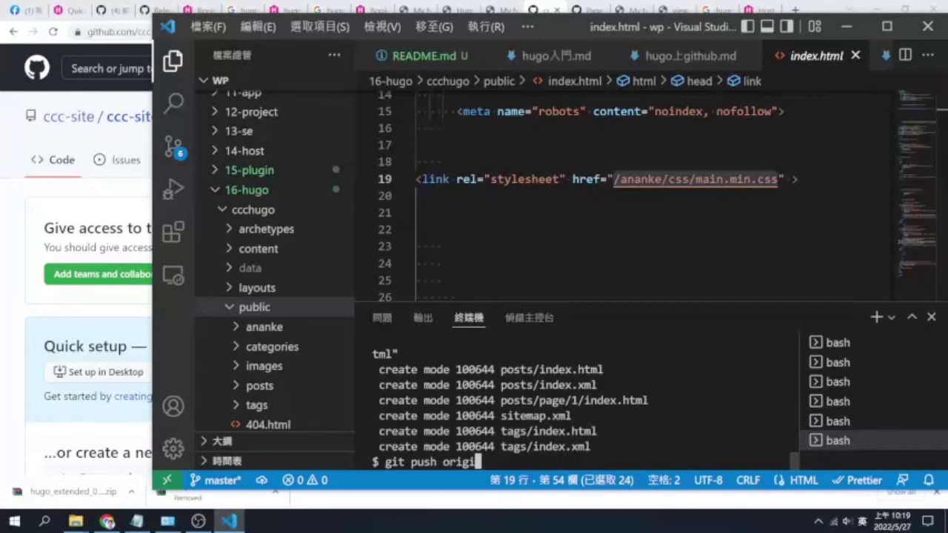
pyautogui.write('er')
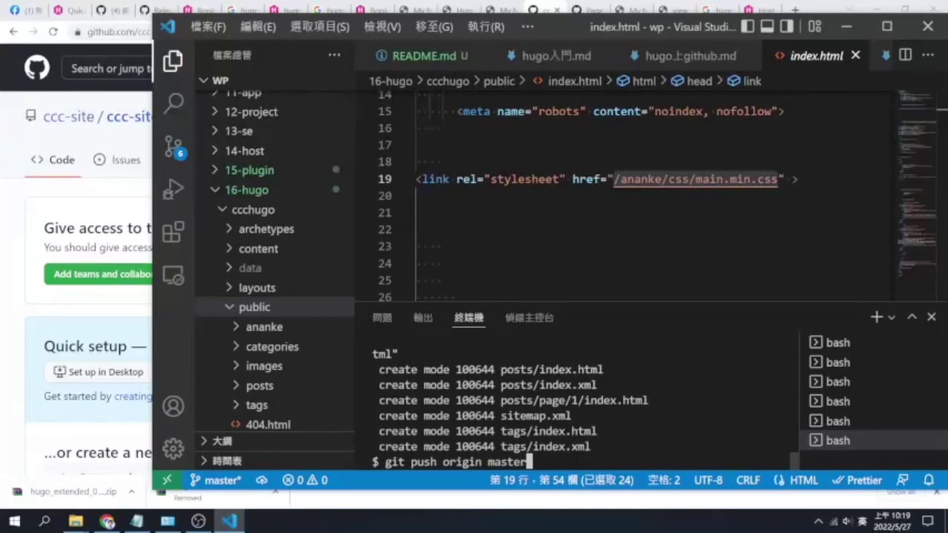
pyautogui.press('Return')
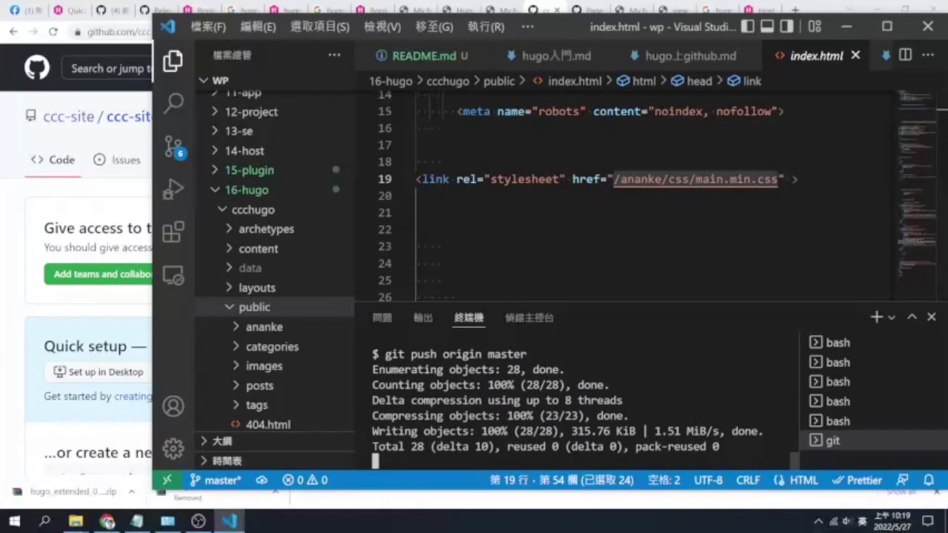
# Bring the repository page forward and reload it to see the pushed files
pyautogui.click(100, 206)
pyautogui.click(53, 31)
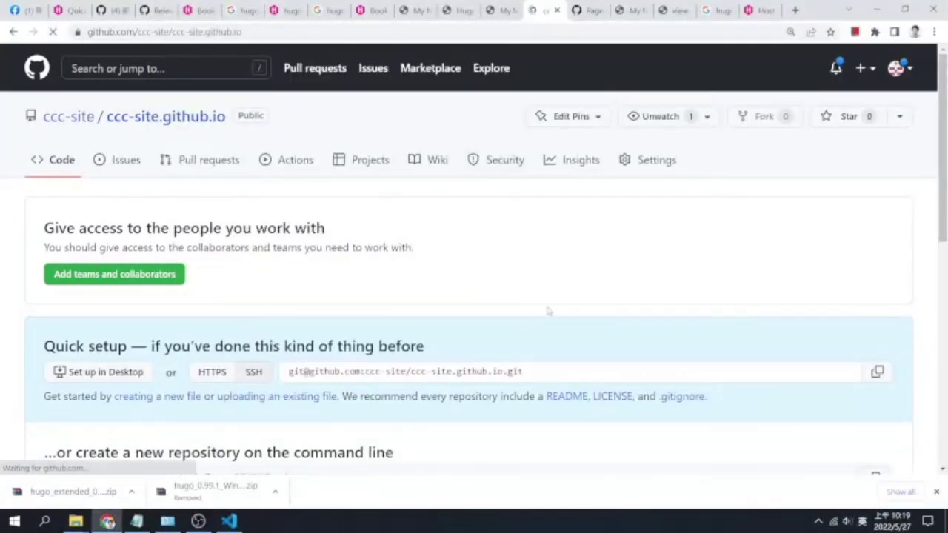
pyautogui.scroll(-2, 282, 320)
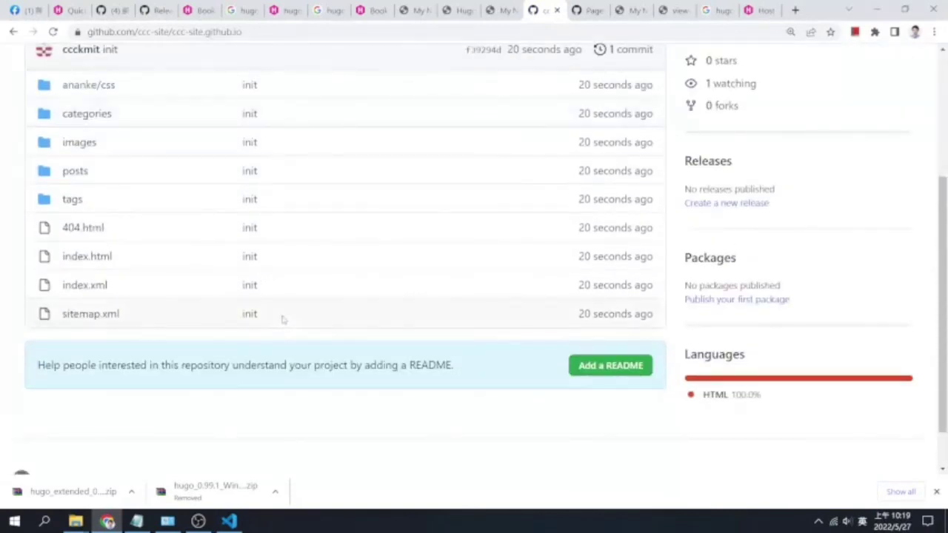
pyautogui.scroll(3, 281, 320)
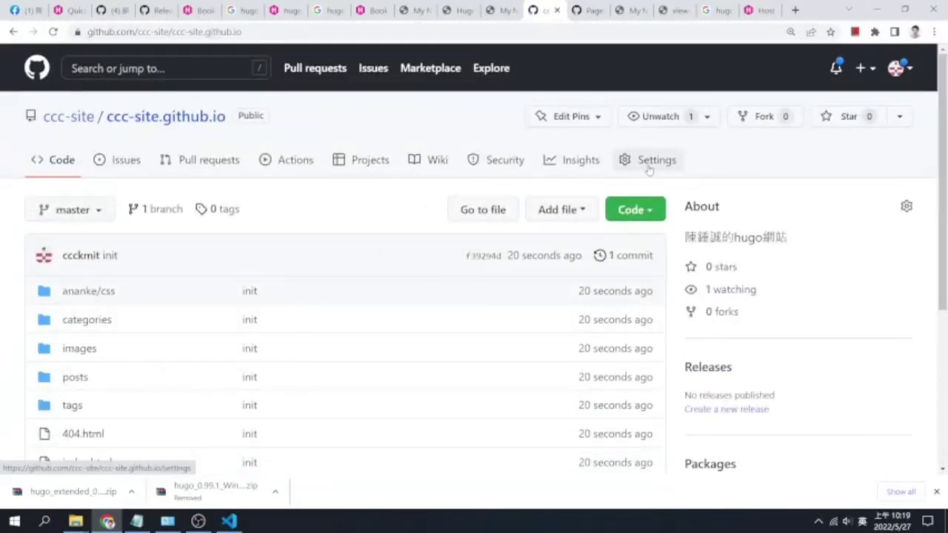
# Open the repository's Settings and go to its Pages section
pyautogui.click(649, 164)
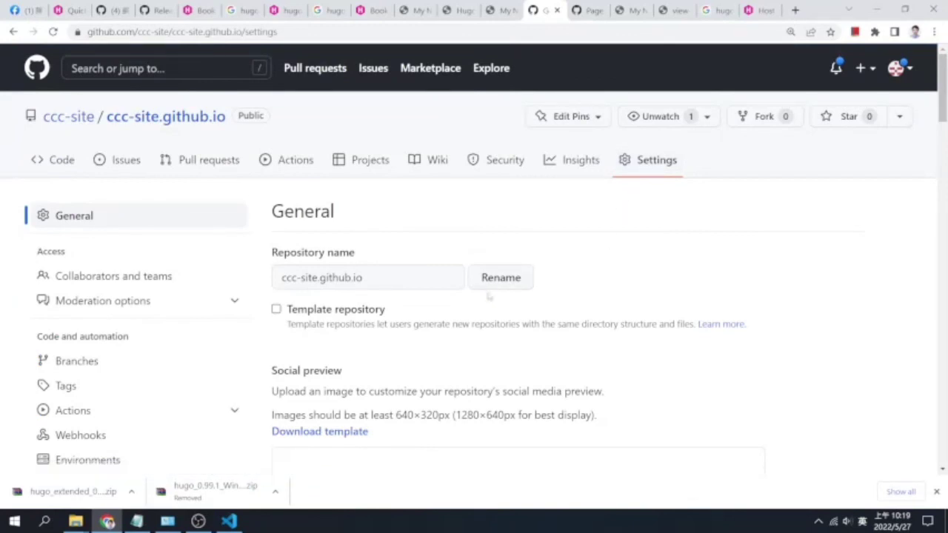
pyautogui.scroll(-3, 511, 287)
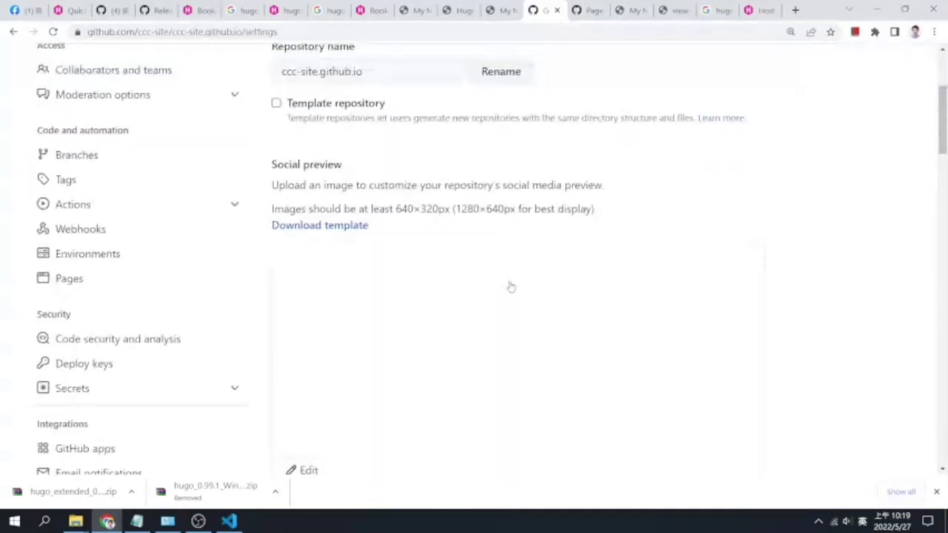
pyautogui.scroll(-3, 107, 363)
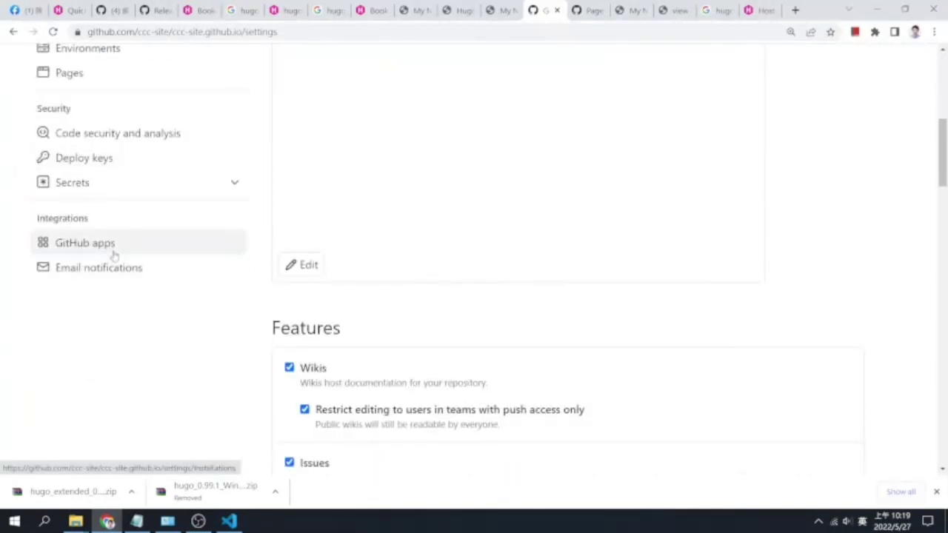
pyautogui.scroll(1, 111, 223)
pyautogui.scroll(3, 111, 252)
pyautogui.click(100, 280)
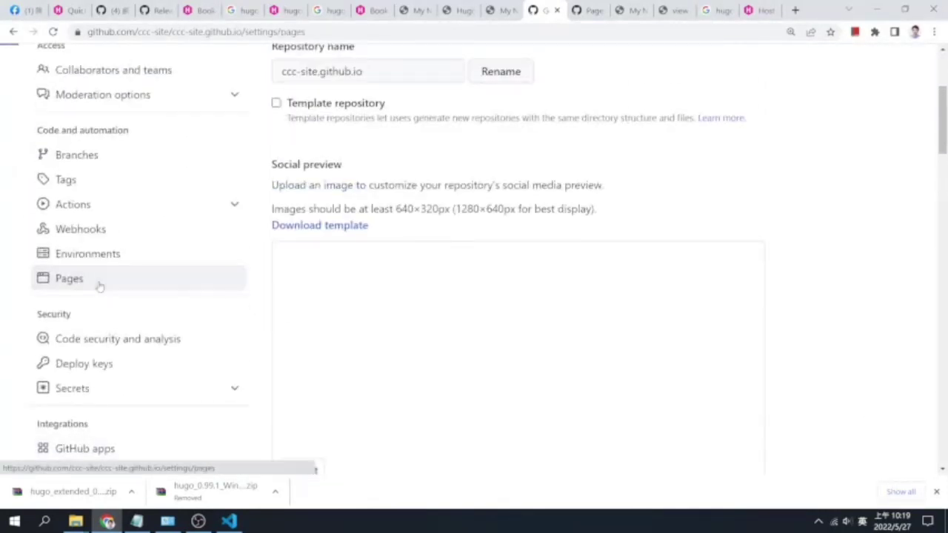
pyautogui.scroll(-2, 550, 256)
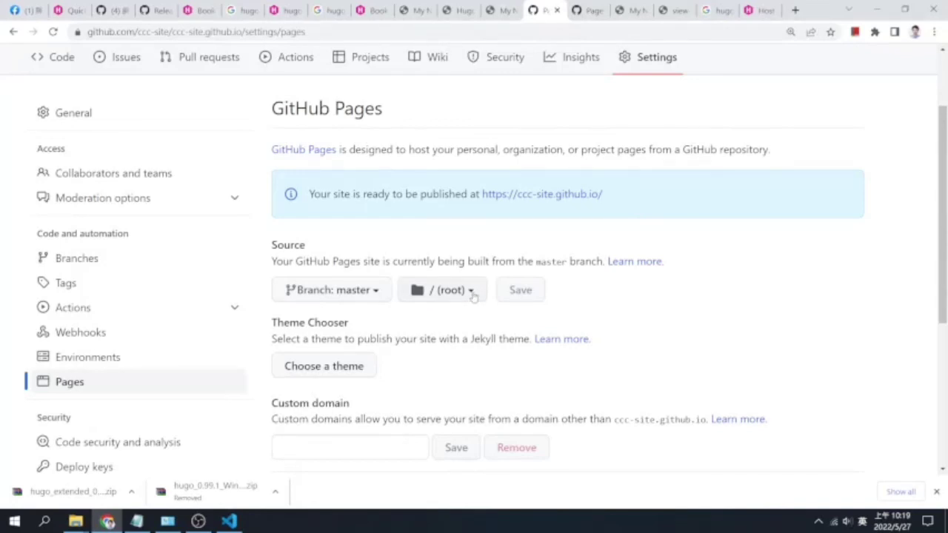
# Check the publishing folder options, keep root, and select the published site address
pyautogui.click(471, 291)
pyautogui.click(474, 295)
pyautogui.moveTo(622, 201); pyautogui.dragTo(488, 194)
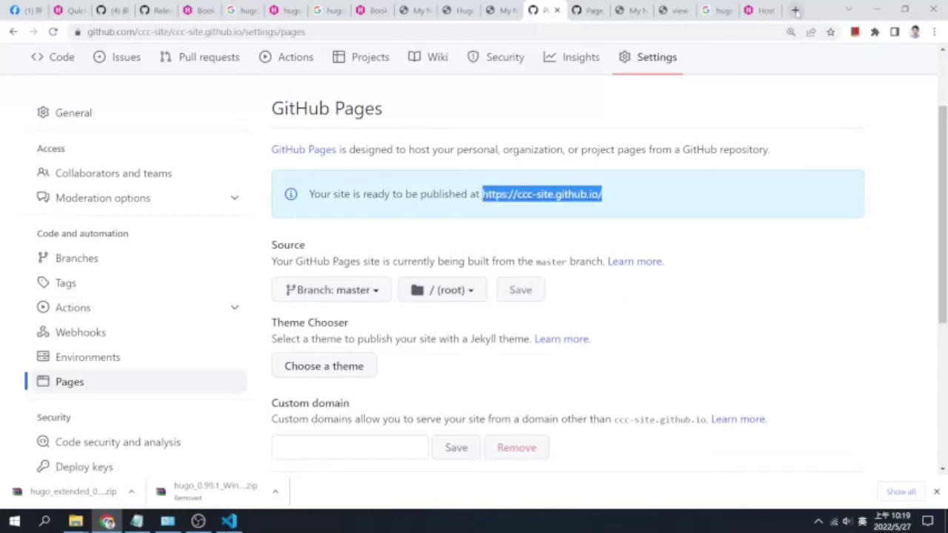
pyautogui.click(795, 11)
pyautogui.write('https://ccc-site.github.io/')
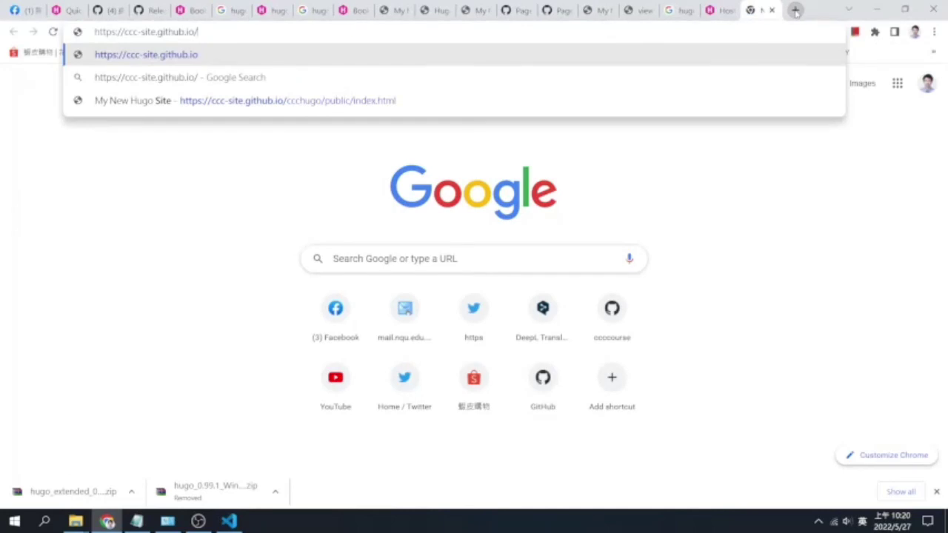
pyautogui.write('index.html')
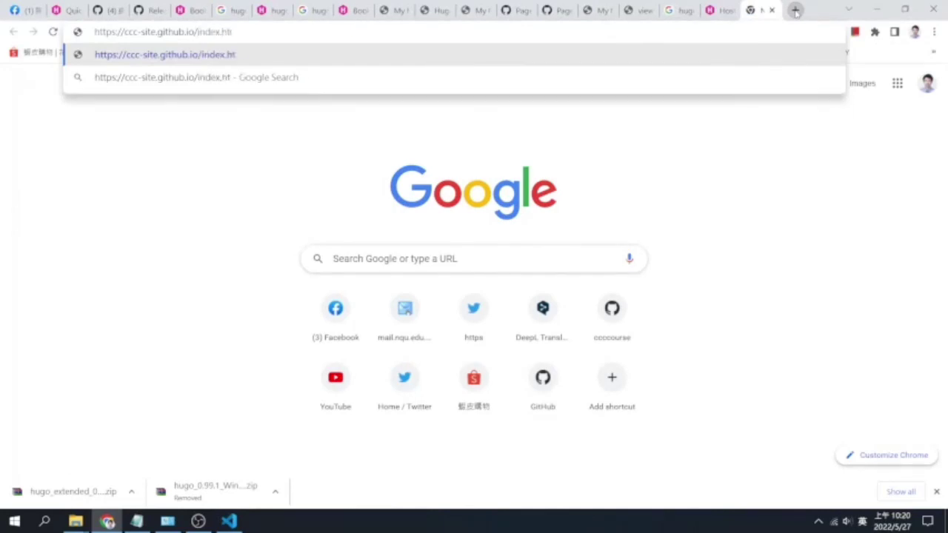
pyautogui.press('Return')
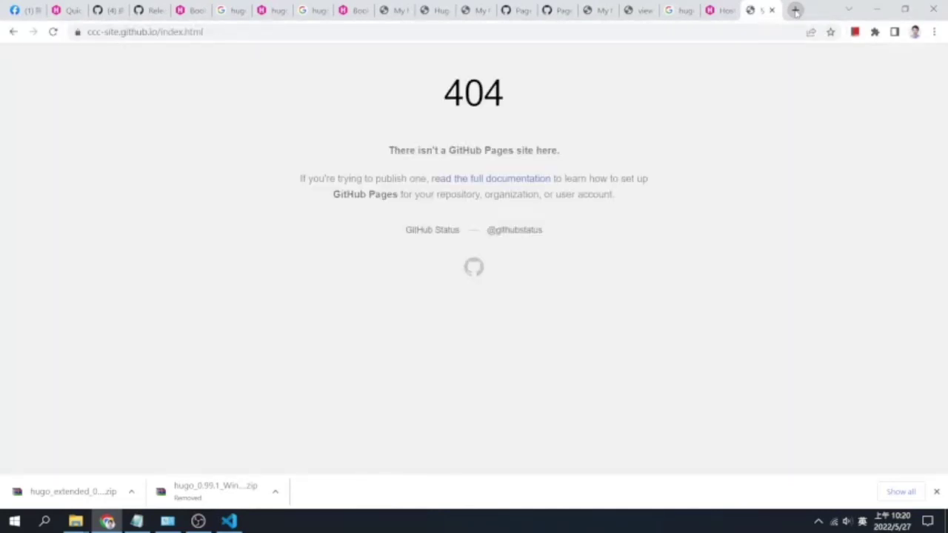
pyautogui.click(54, 32)
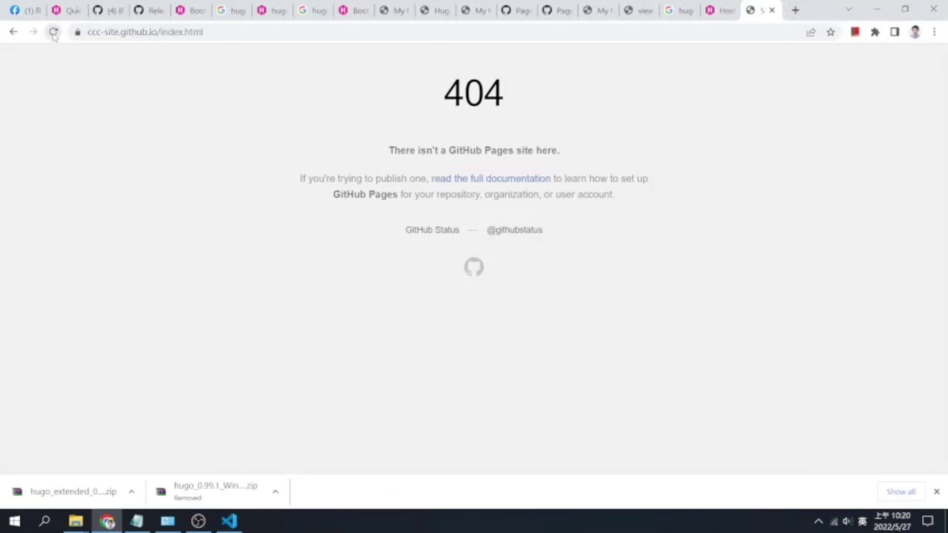
# Look through the open tabs and return to Hugo's Host on GitHub guide
pyautogui.click(720, 12)
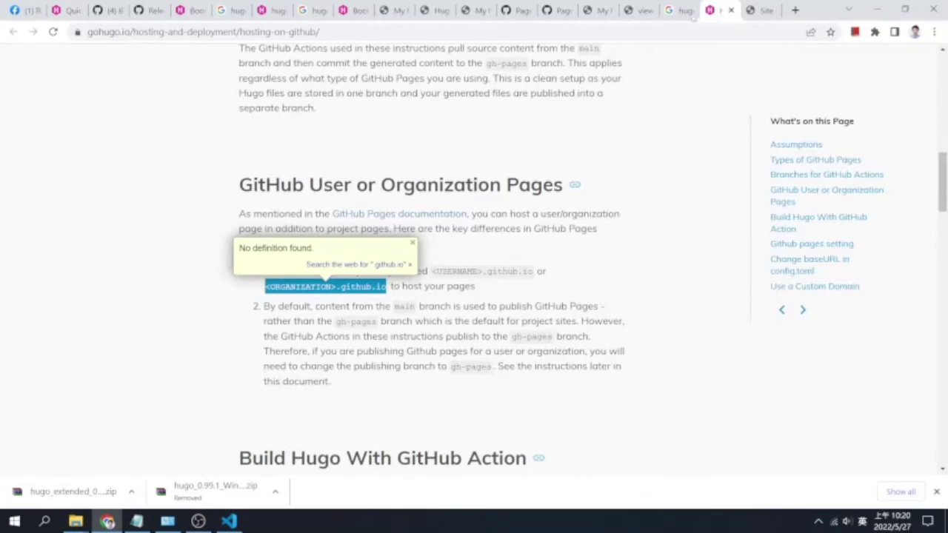
pyautogui.click(677, 11)
pyautogui.click(638, 11)
pyautogui.click(605, 10)
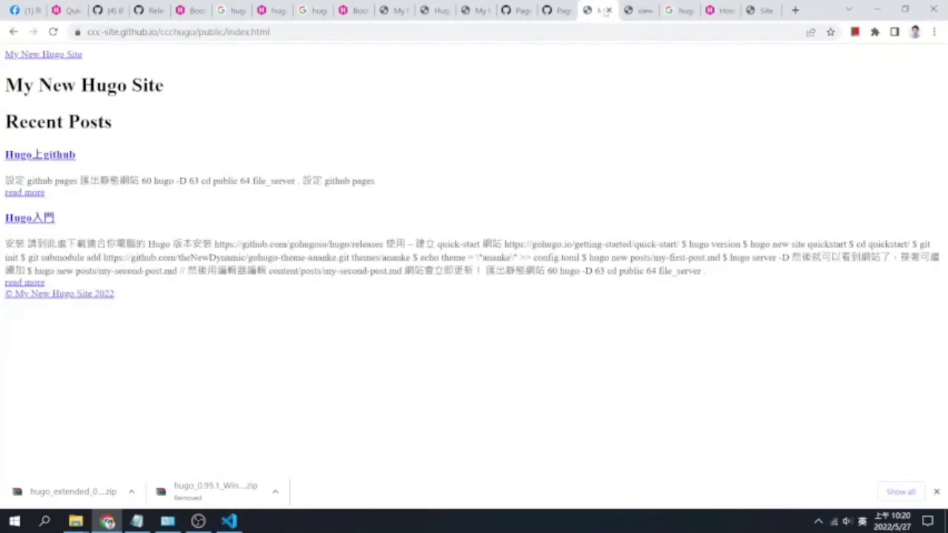
pyautogui.click(559, 10)
pyautogui.click(516, 10)
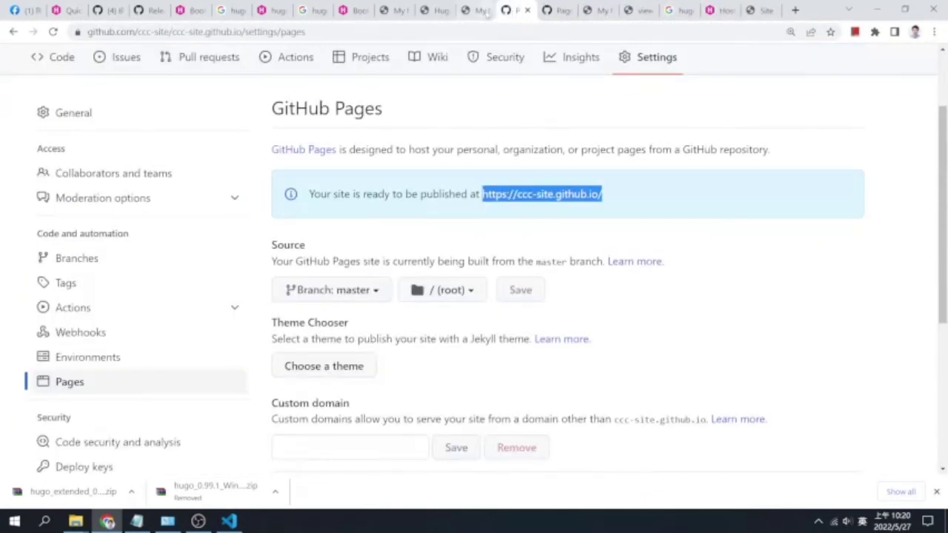
pyautogui.click(649, 197)
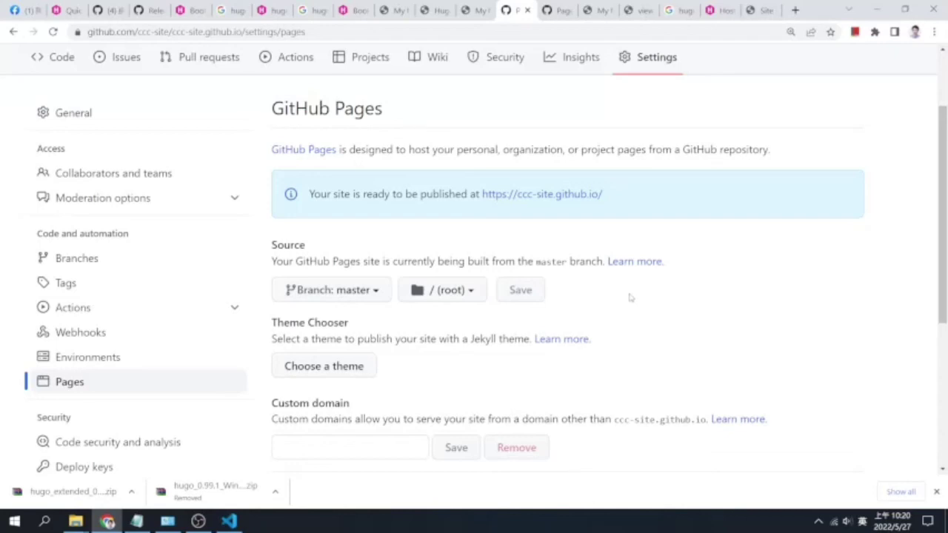
pyautogui.click(761, 12)
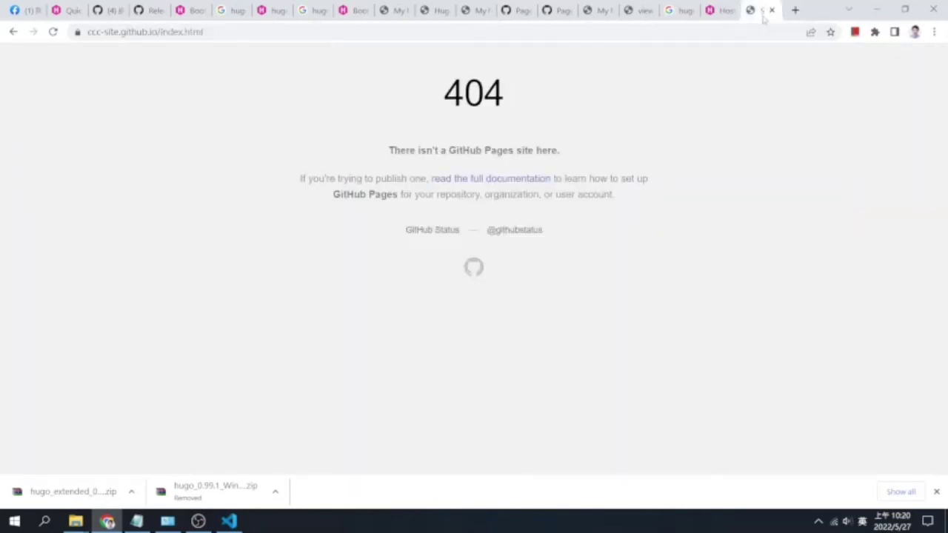
pyautogui.click(715, 14)
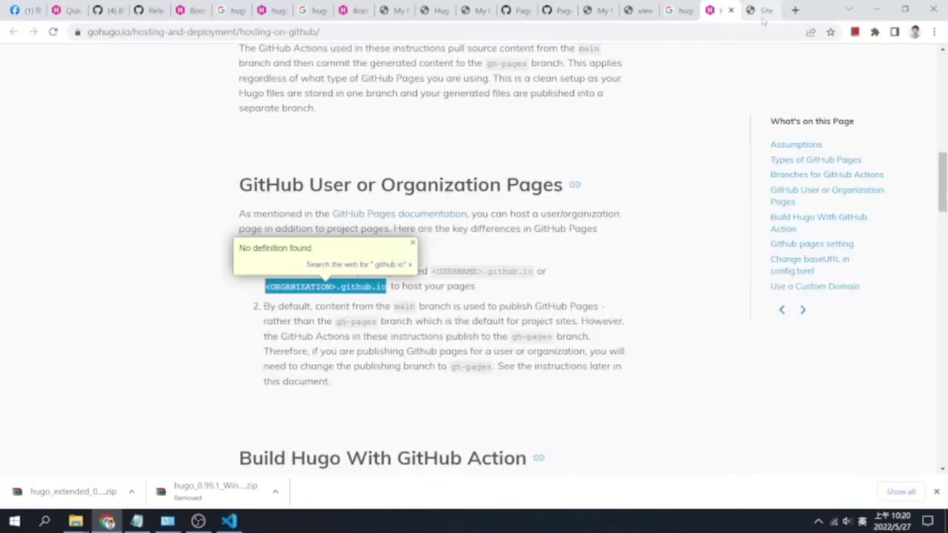
# Revisit the 404 page, then move the Hugo Host on GitHub docs tab near the front
pyautogui.click(760, 12)
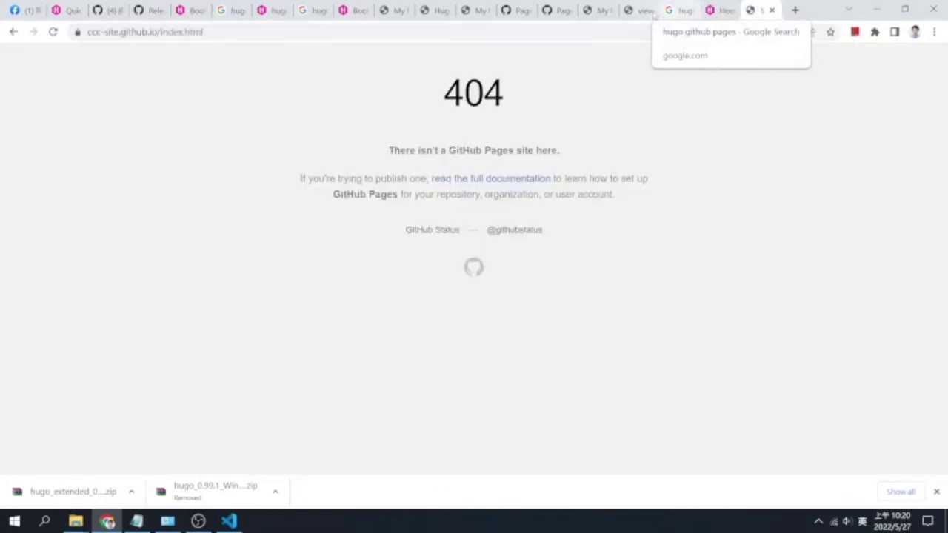
pyautogui.click(718, 12)
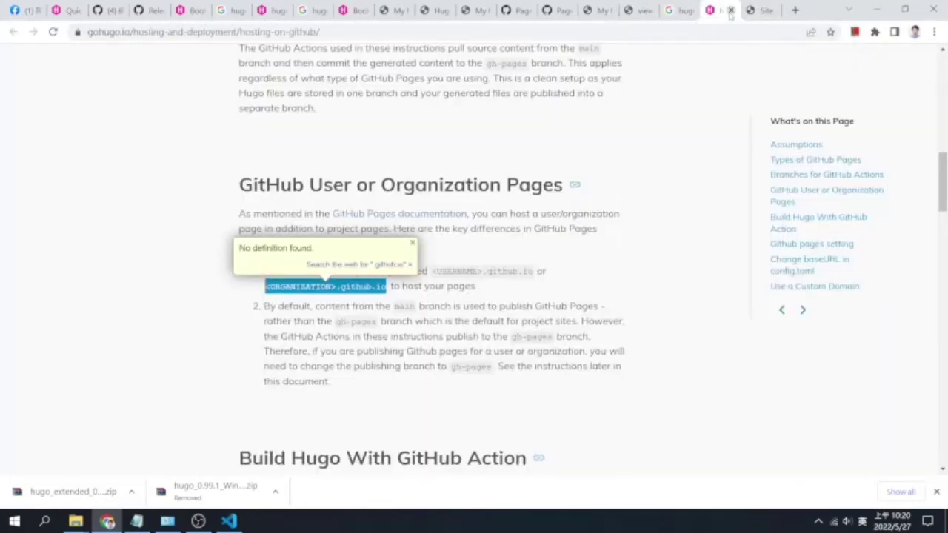
pyautogui.moveTo(730, 15); pyautogui.dragTo(59, 14)
# Close the Google results, page-source, My New Hugo Site and extra GitHub Pages settings tabs
pyautogui.click(718, 11)
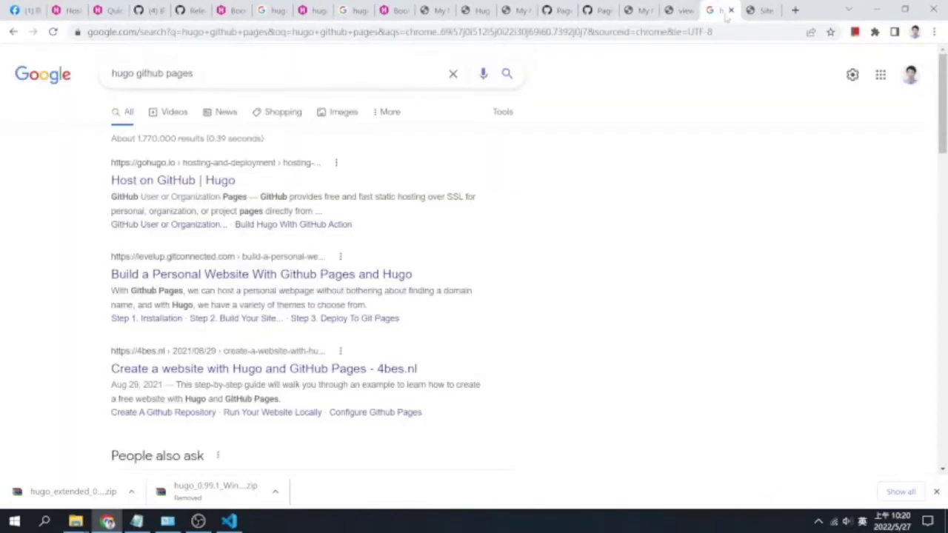
pyautogui.click(730, 11)
pyautogui.click(680, 10)
pyautogui.click(691, 11)
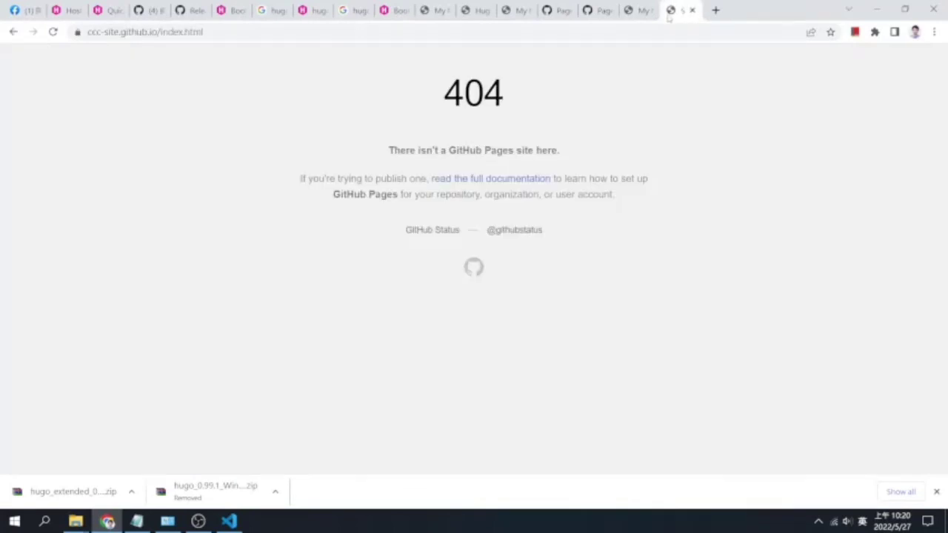
pyautogui.click(639, 10)
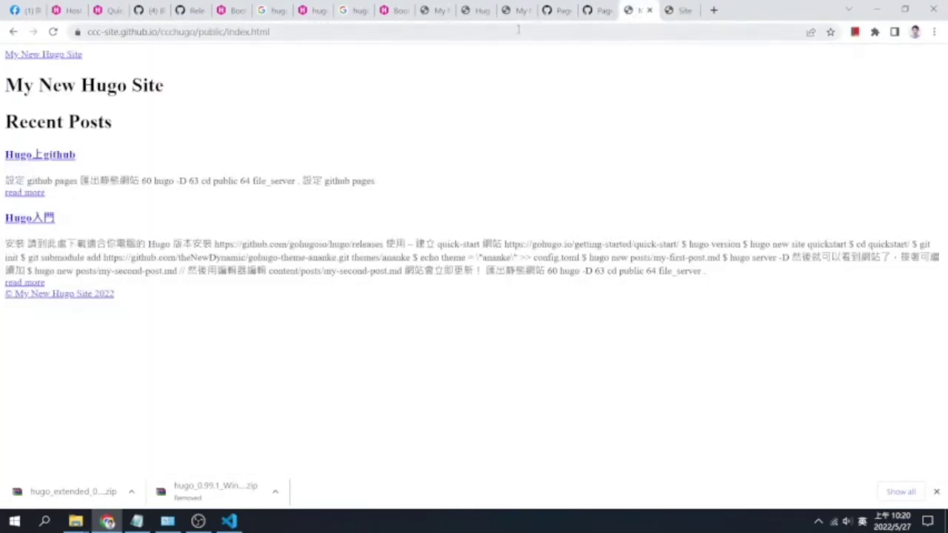
pyautogui.click(648, 10)
pyautogui.click(593, 10)
pyautogui.click(608, 11)
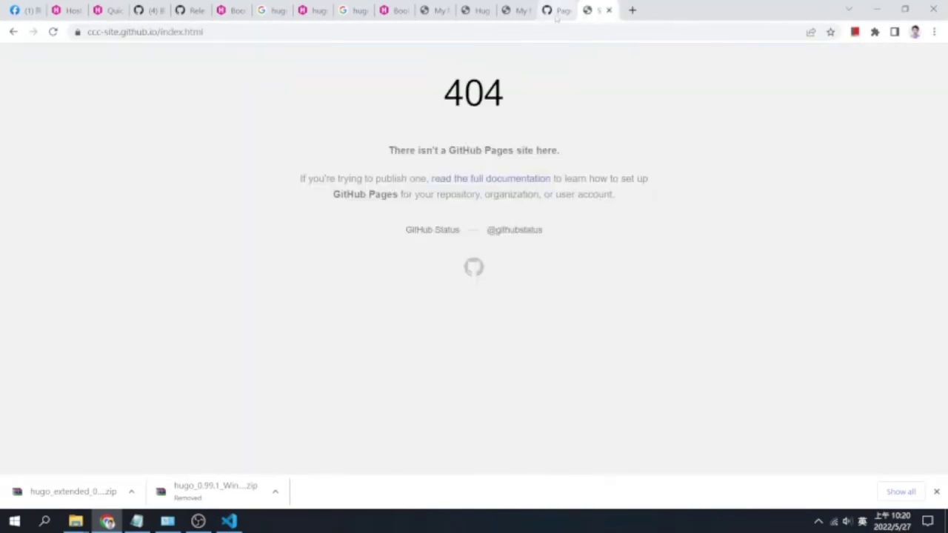
pyautogui.click(552, 12)
pyautogui.click(569, 11)
# View the Hugo入門 post and the Recent Posts list on localhost:1313
pyautogui.click(518, 12)
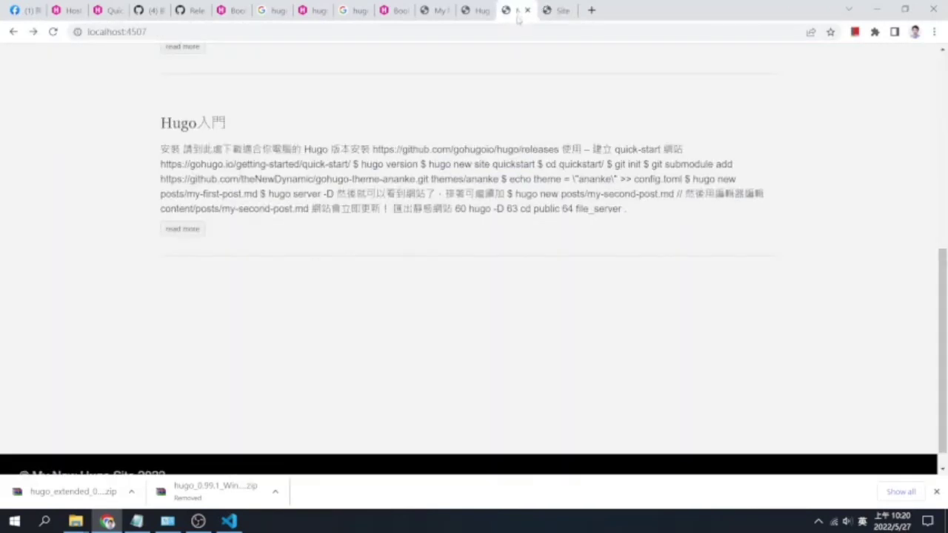
pyautogui.click(478, 12)
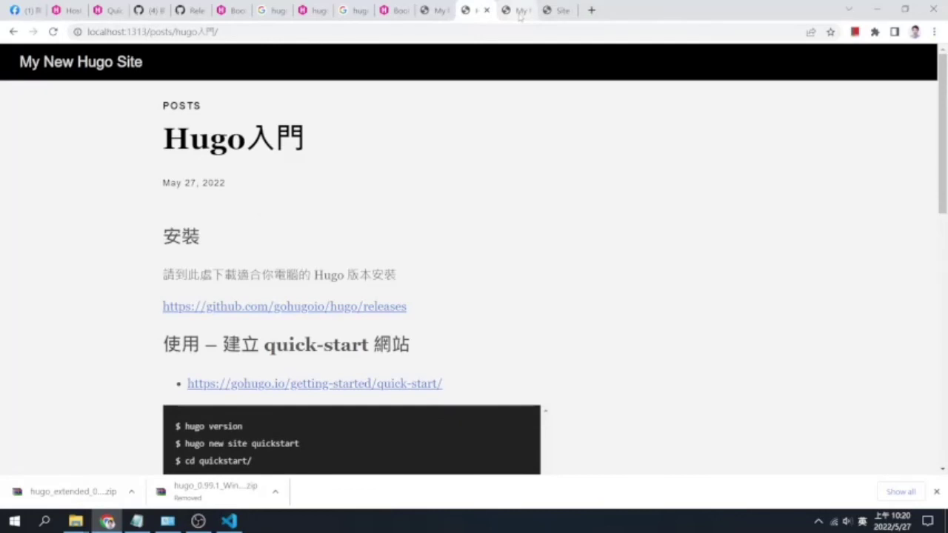
pyautogui.click(519, 12)
pyautogui.click(442, 17)
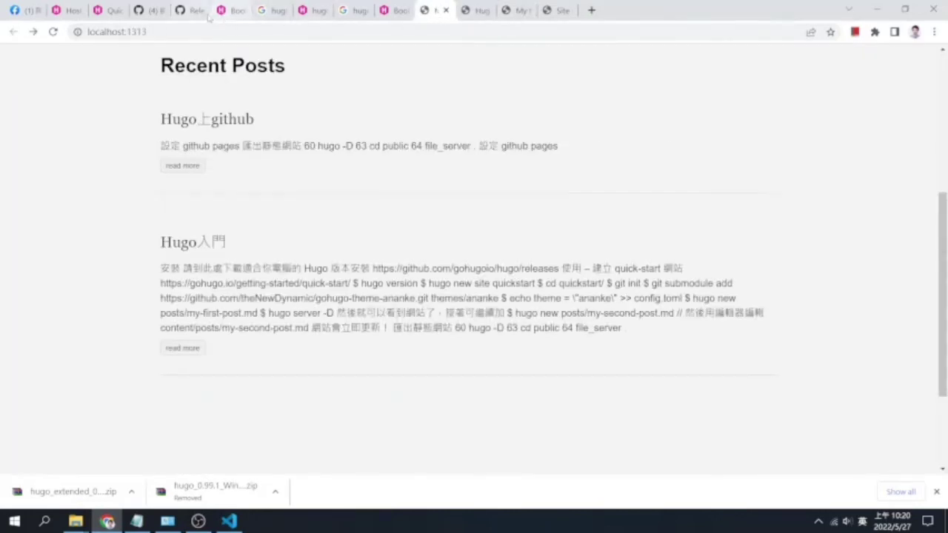
pyautogui.click(191, 10)
# Go to github.com/ccc-site and open the ccc-site.github.io repository
pyautogui.click(590, 9)
pyautogui.write('github.com/cajson/cajson')
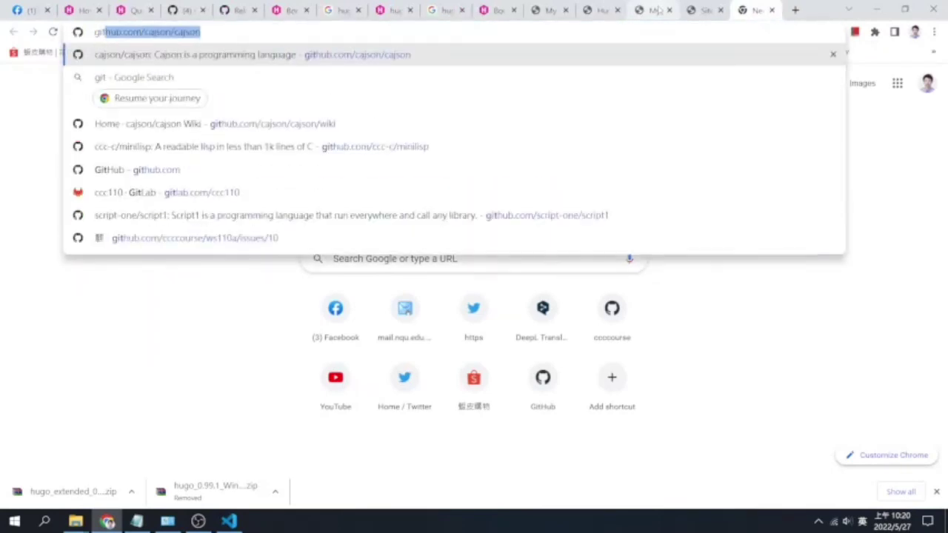
pyautogui.press('Right')
pyautogui.press('BackSpace')
pyautogui.press('BackSpace')
pyautogui.press('BackSpace')
pyautogui.press('BackSpace')
pyautogui.press('BackSpace')
pyautogui.press('BackSpace')
pyautogui.press('BackSpace')
pyautogui.press('BackSpace')
pyautogui.press('BackSpace')
pyautogui.press('BackSpace')
pyautogui.press('BackSpace')
pyautogui.press('BackSpace')
pyautogui.press('BackSpace')
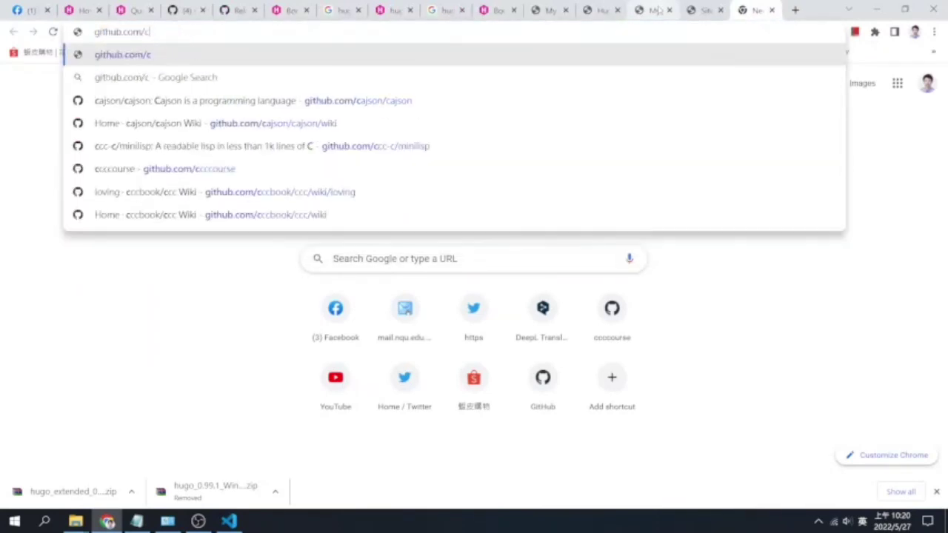
pyautogui.write('ccc-site')
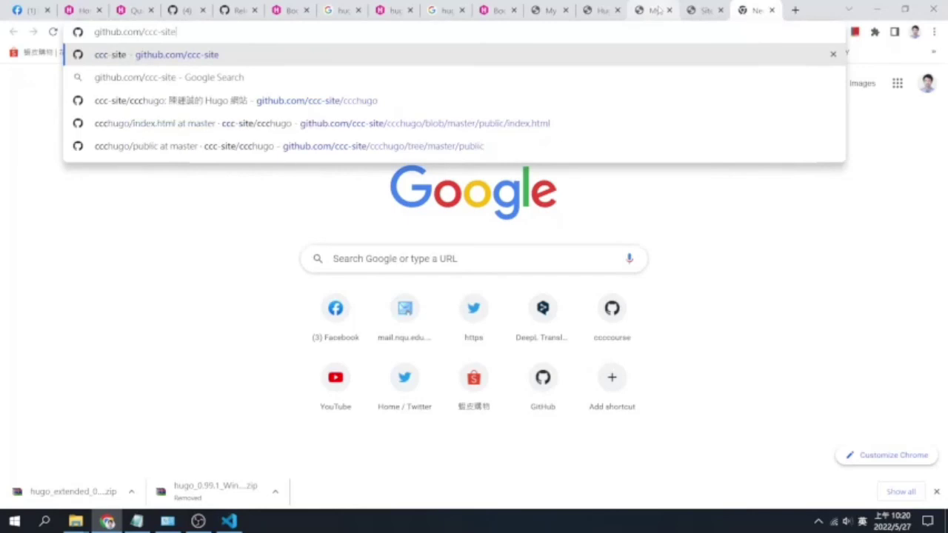
pyautogui.press('Return')
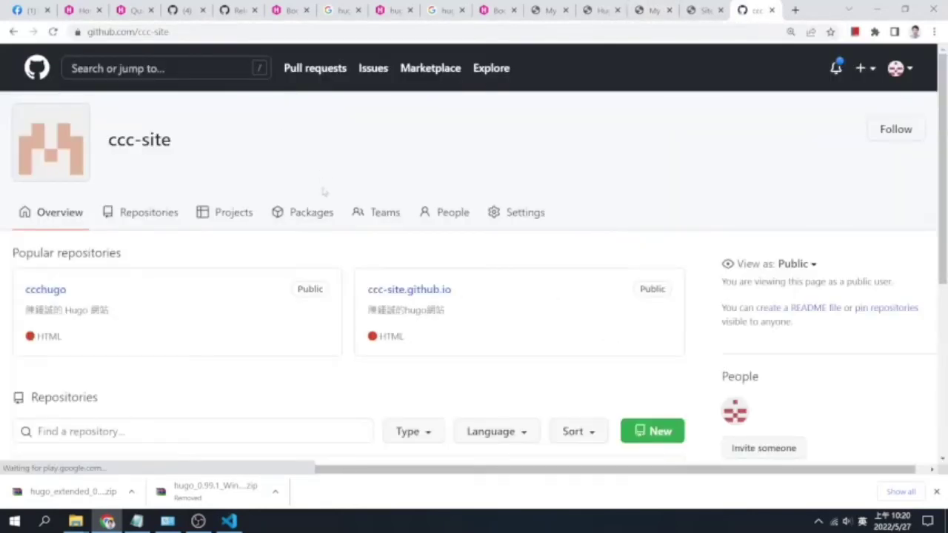
pyautogui.click(145, 215)
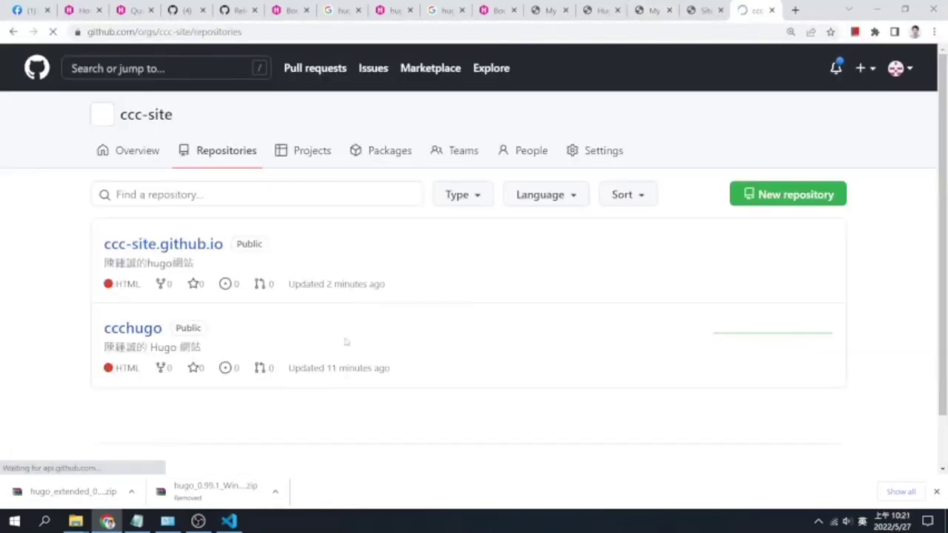
pyautogui.click(196, 246)
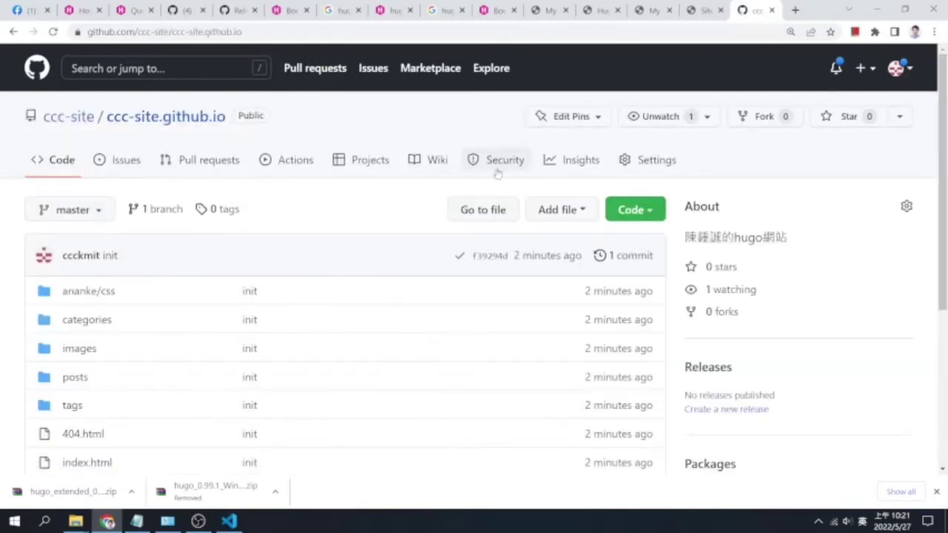
# Open the repository's Settings and go to its Pages section
pyautogui.click(656, 163)
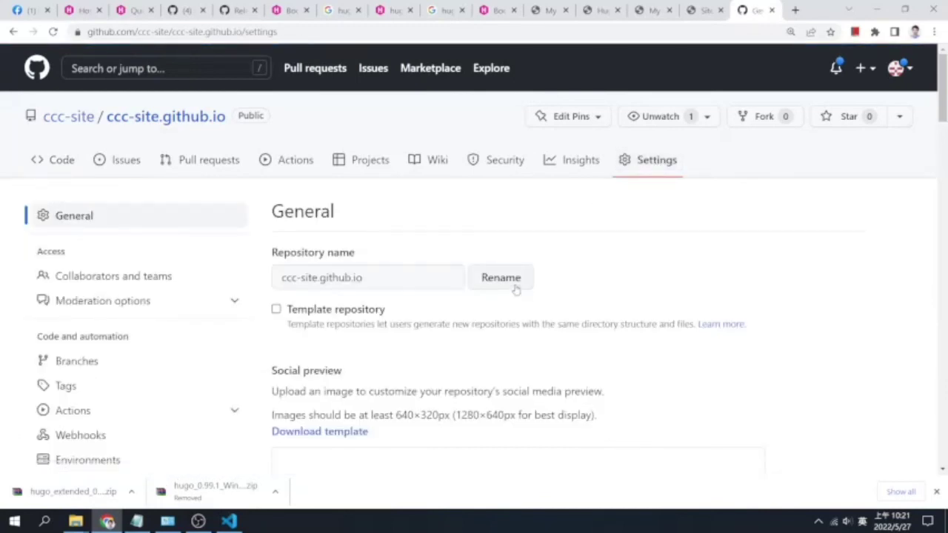
pyautogui.scroll(-3, 509, 324)
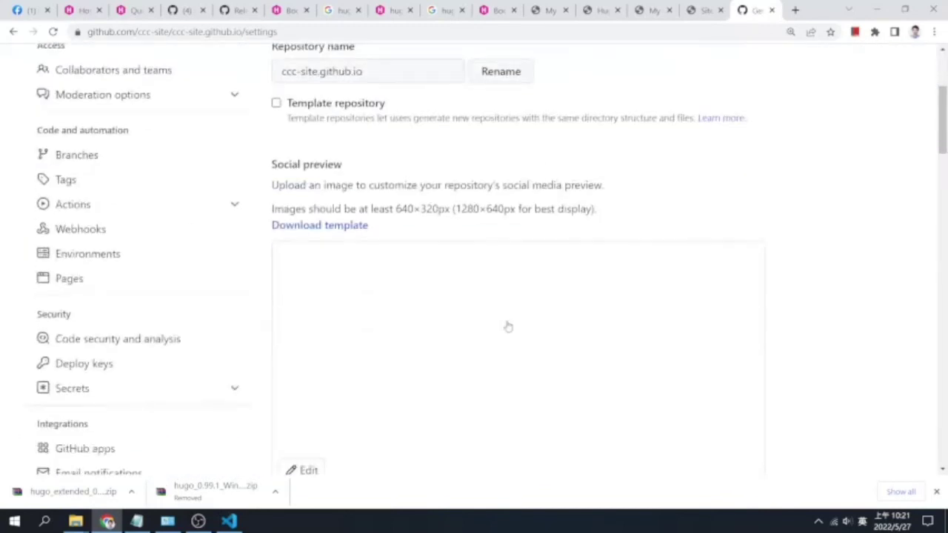
pyautogui.scroll(-2, 508, 326)
pyautogui.moveTo(84, 345); pyautogui.dragTo(178, 220)
pyautogui.click(103, 184)
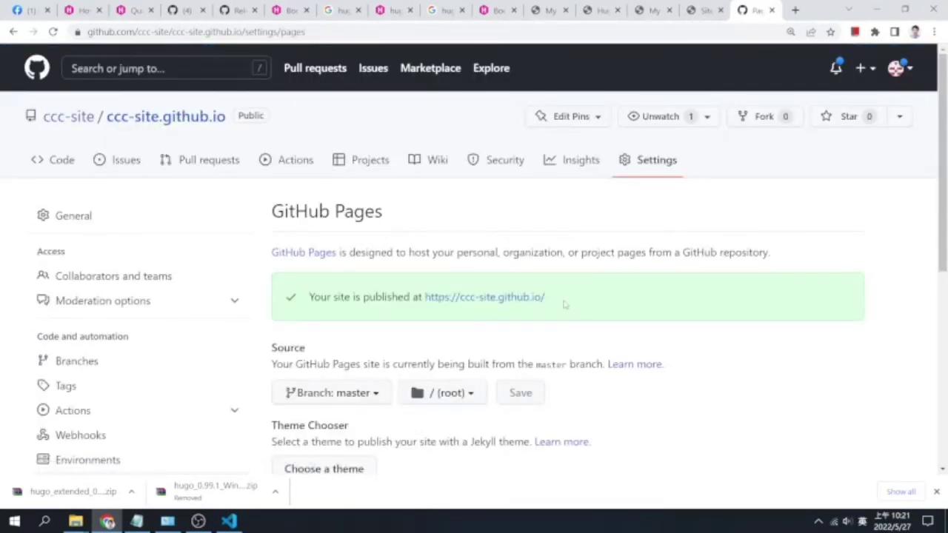
# Copy the published site address and load it in a new tab
pyautogui.moveTo(560, 303); pyautogui.dragTo(428, 297)
pyautogui.hotkey('ctrl', 'c')
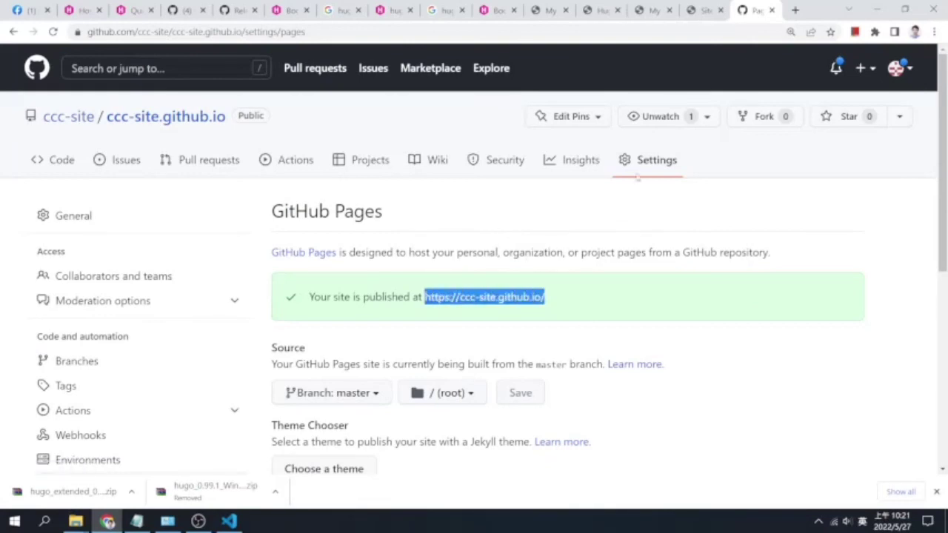
pyautogui.click(796, 9)
pyautogui.hotkey('ctrl', 'v')
pyautogui.press('Return')
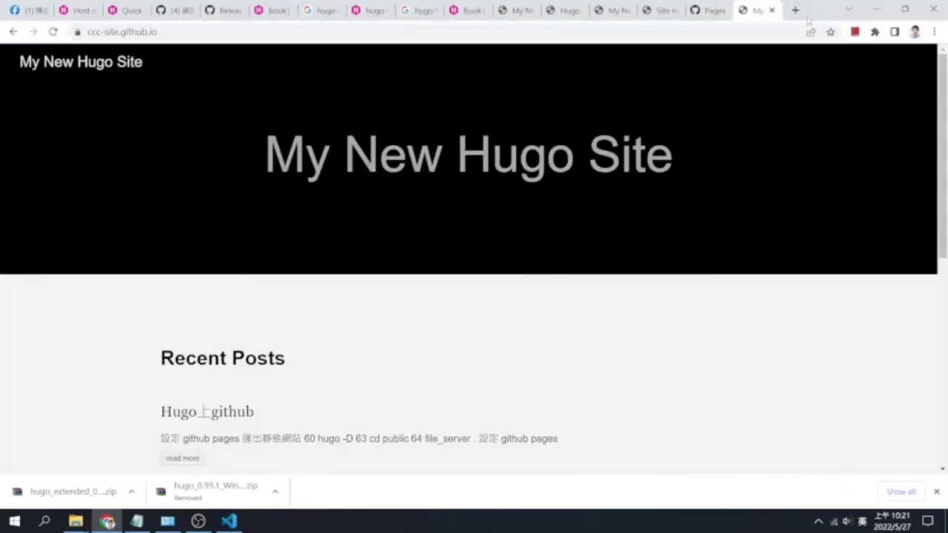
# Read the live Hugo上github post, then return to the site's home page
pyautogui.scroll(-4, 561, 245)
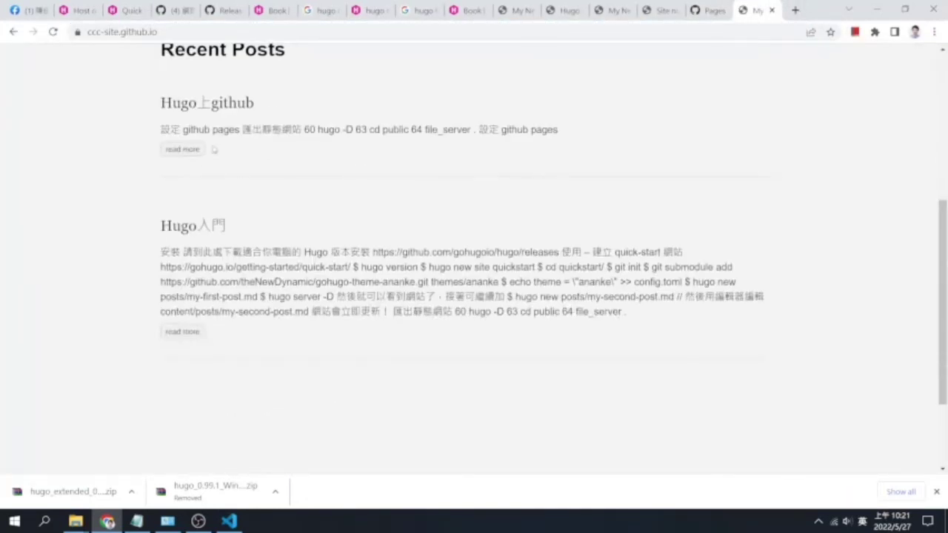
pyautogui.click(182, 149)
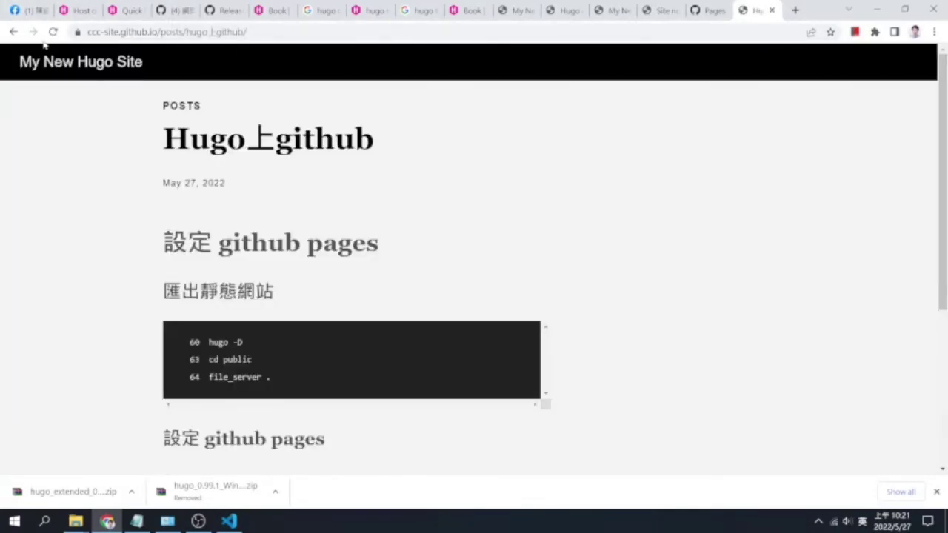
pyautogui.click(11, 31)
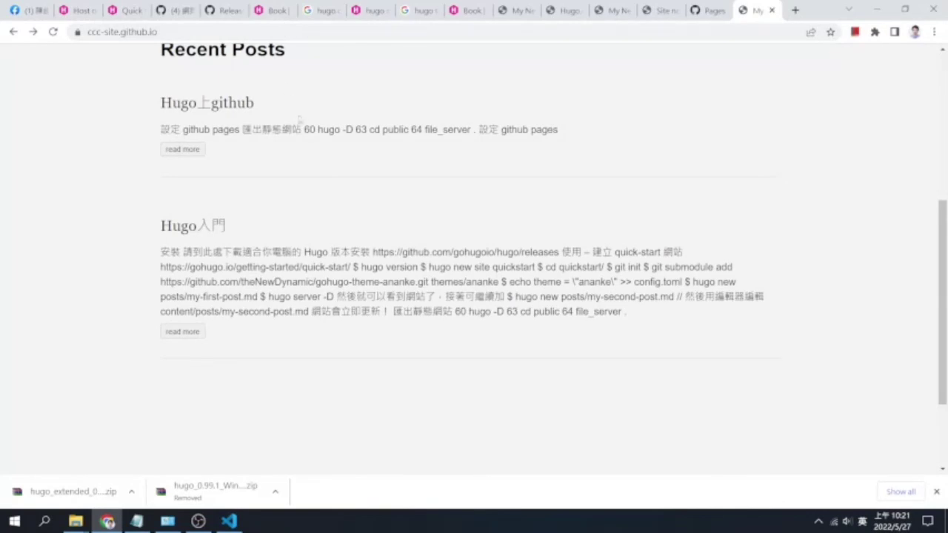
pyautogui.scroll(3, 305, 123)
pyautogui.scroll(2, 304, 122)
pyautogui.click(202, 35)
pyautogui.hotkey('ctrl', 'c')
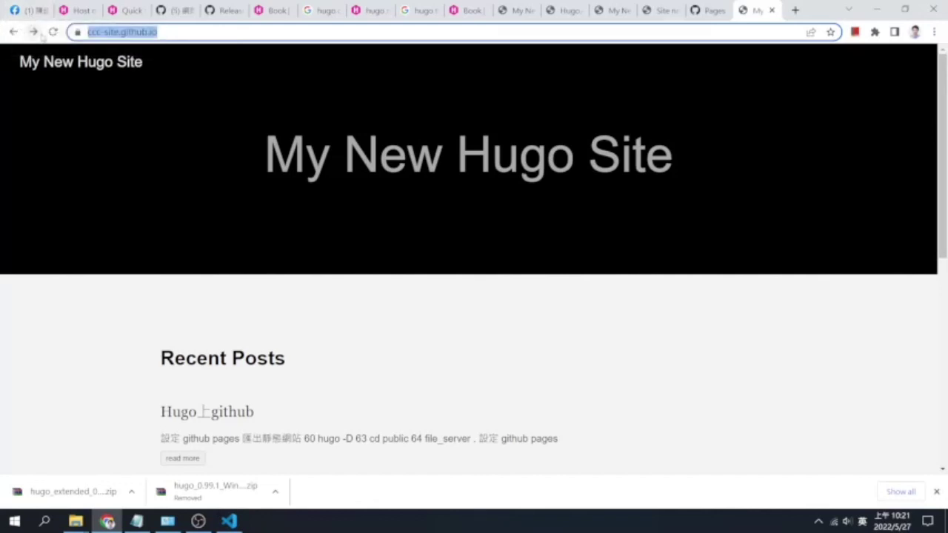
# Switch to the Facebook course group page and scroll its posts
pyautogui.click(28, 12)
pyautogui.scroll(-3, 516, 327)
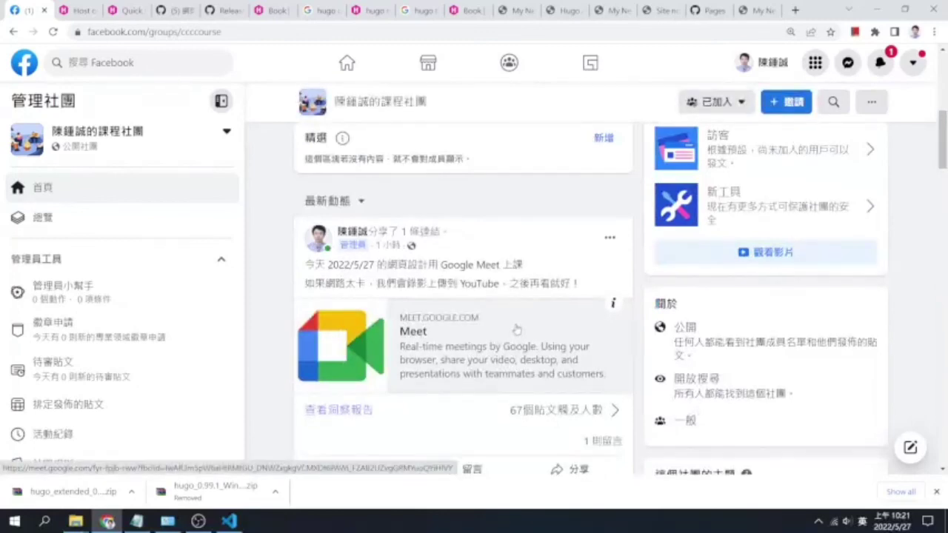
pyautogui.click(226, 523)
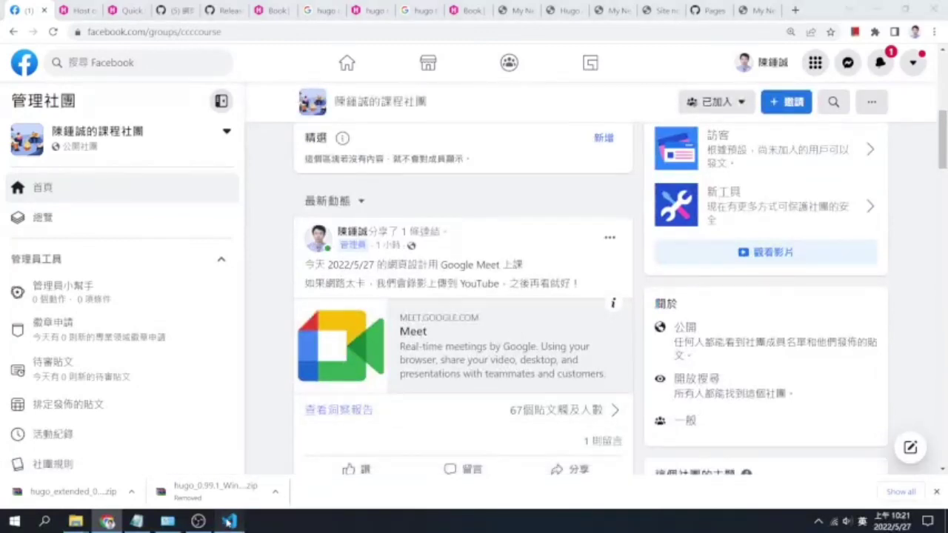
# Open README.md from the Explorer, collapsing the public folder
pyautogui.click(460, 229)
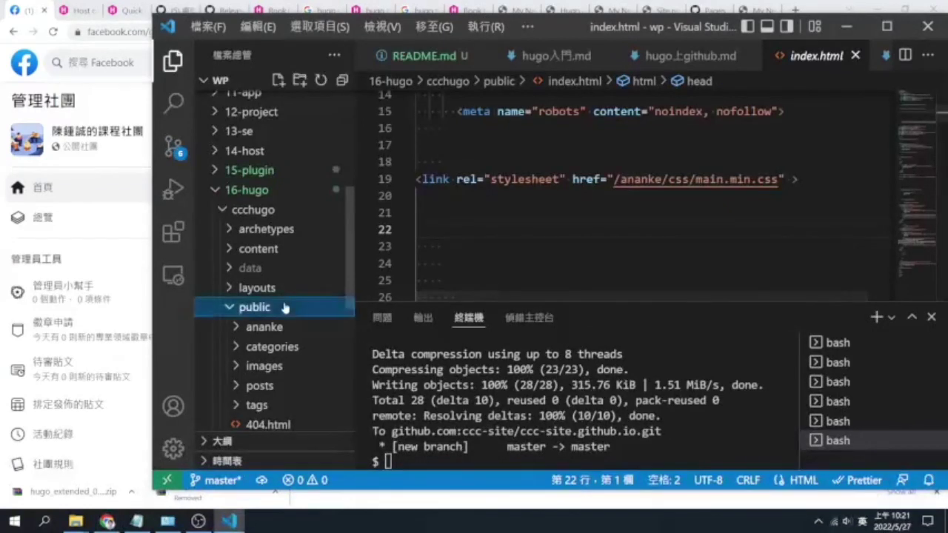
pyautogui.click(286, 307)
pyautogui.scroll(-3, 286, 291)
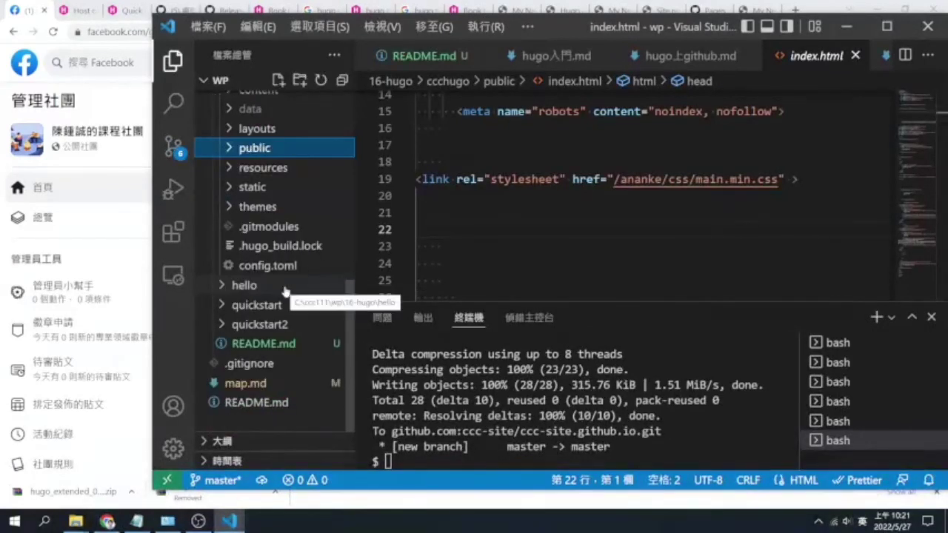
pyautogui.click(286, 345)
# Add a '## 上傳到 github' heading with the site address as a bullet, and save
pyautogui.click(436, 275)
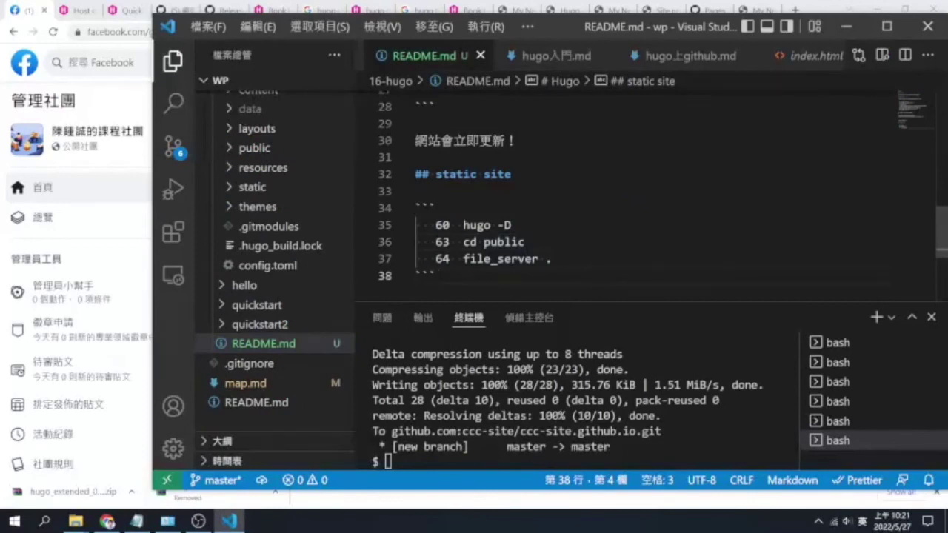
pyautogui.press('Return')
pyautogui.press('Return')
pyautogui.write('## ')
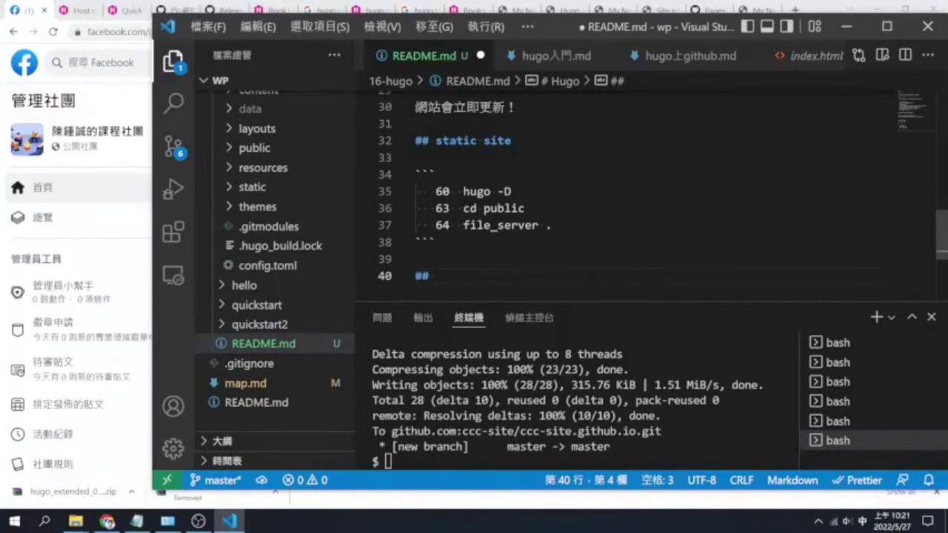
pyautogui.write('上ㄔ')
pyautogui.write('到 gith')
pyautogui.write('ub')
pyautogui.press('Return')
pyautogui.press('Return')
pyautogui.hotkey('ctrl', 'v')
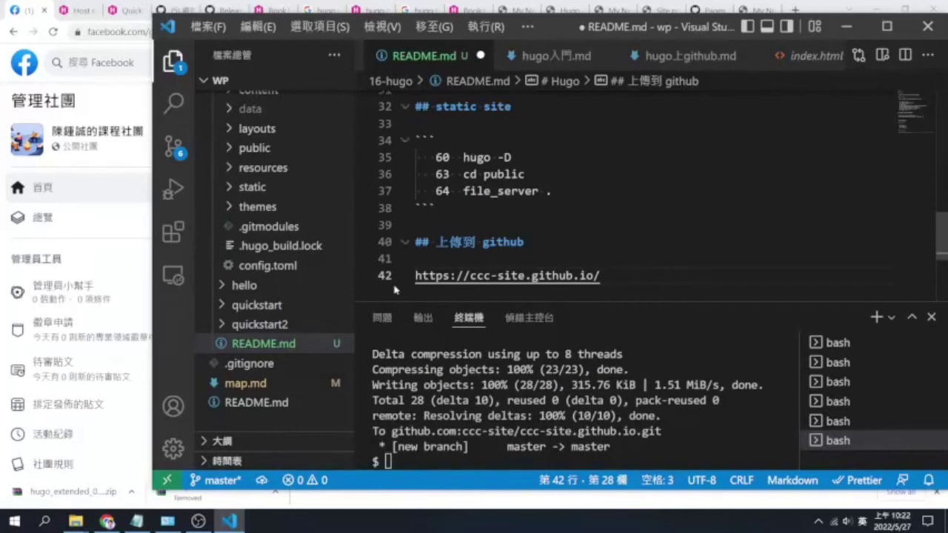
pyautogui.click(416, 276)
pyautogui.write('*')
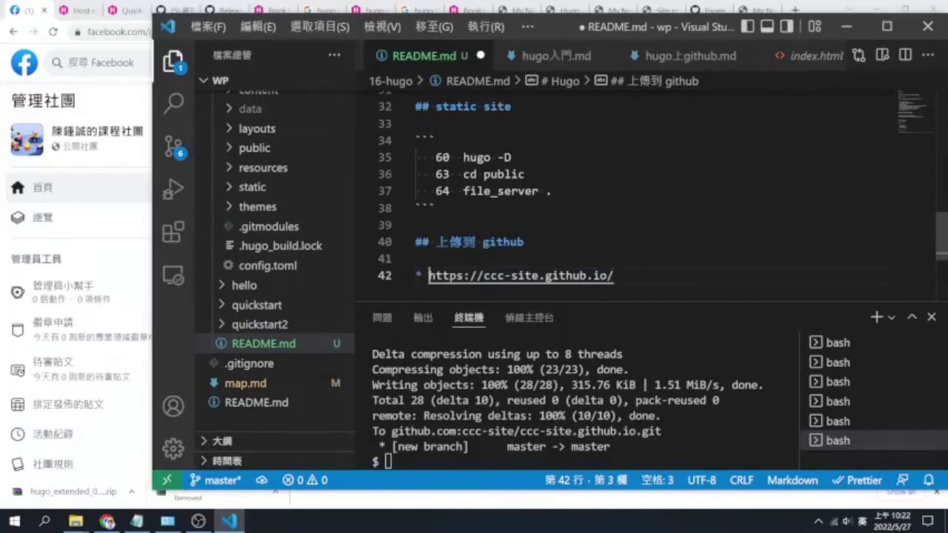
pyautogui.hotkey('ctrl', 's')
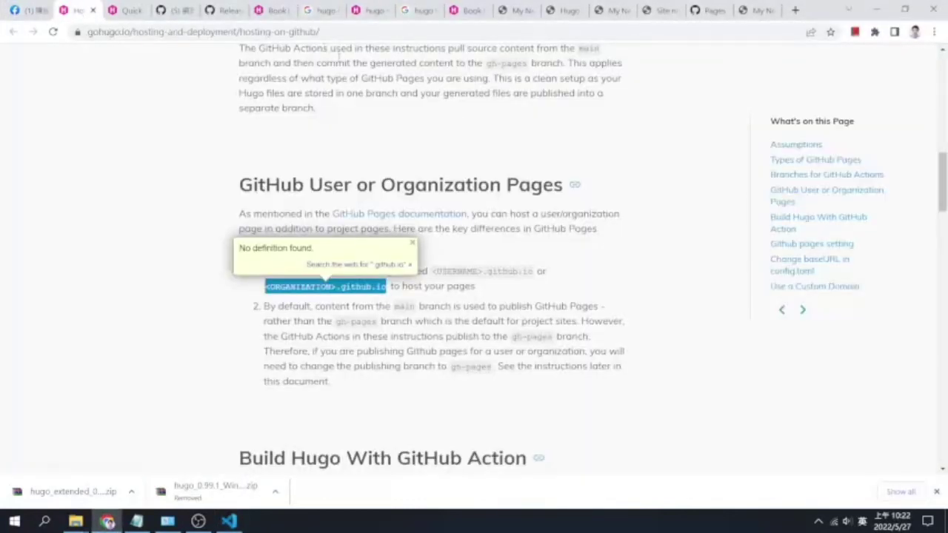
# Copy the Hugo GitHub-hosting guide address and insert a blank line above the site bullet
pyautogui.click(346, 33)
pyautogui.hotkey('ctrl', 'c')
pyautogui.click(230, 522)
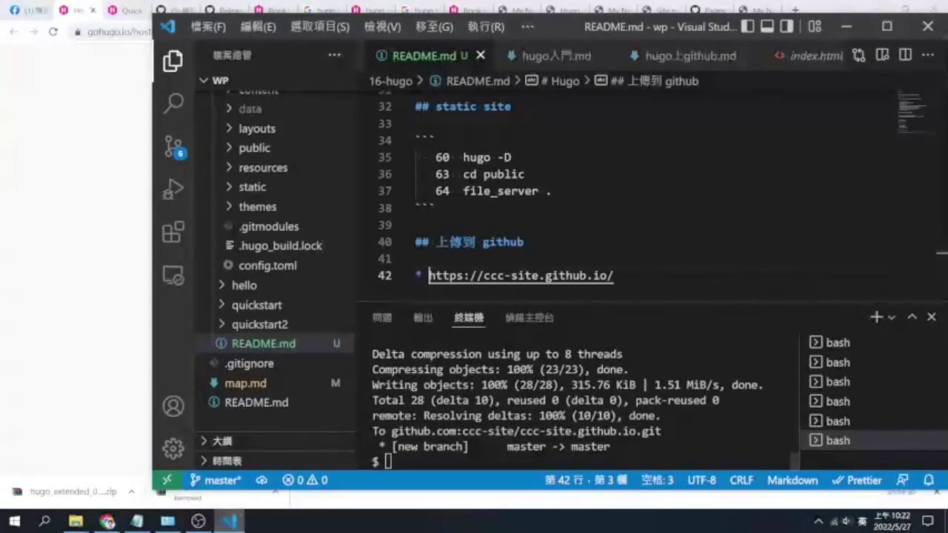
pyautogui.press('Up')
pyautogui.press('Return')
pyautogui.press('Return')
pyautogui.press('Up')
# Write the note '若要 host 在 github 請參考' on the new line
pyautogui.press('shift')
pyautogui.write('ㄕ')
pyautogui.press('Return')
pyautogui.press('shift')
pyautogui.write('host 在')
pyautogui.press('Return')
pyautogui.press('shift')
pyautogui.write('githb')
pyautogui.press('BackSpace')
pyautogui.press('BackSpace')
pyautogui.write('ub')
pyautogui.press('shift')
pyautogui.write('請參考')
# Bullet the gohugo.io hosting-on-github link and begin the sentence '我們必須放在組織或帳號的'
pyautogui.press('Return')
pyautogui.press('Return')
pyautogui.write('*')
pyautogui.hotkey('ctrl', 'v')
pyautogui.press('Return')
pyautogui.press('Return')
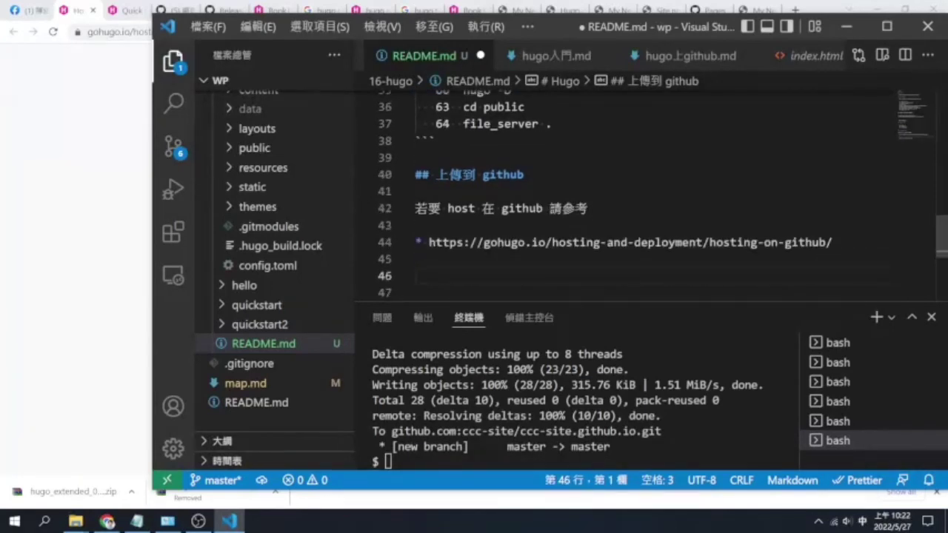
pyautogui.write('我')
pyautogui.write('們必ㄒㄩ')
pyautogui.write('須放在組')
pyautogui.write('織')
pyautogui.press('Return')
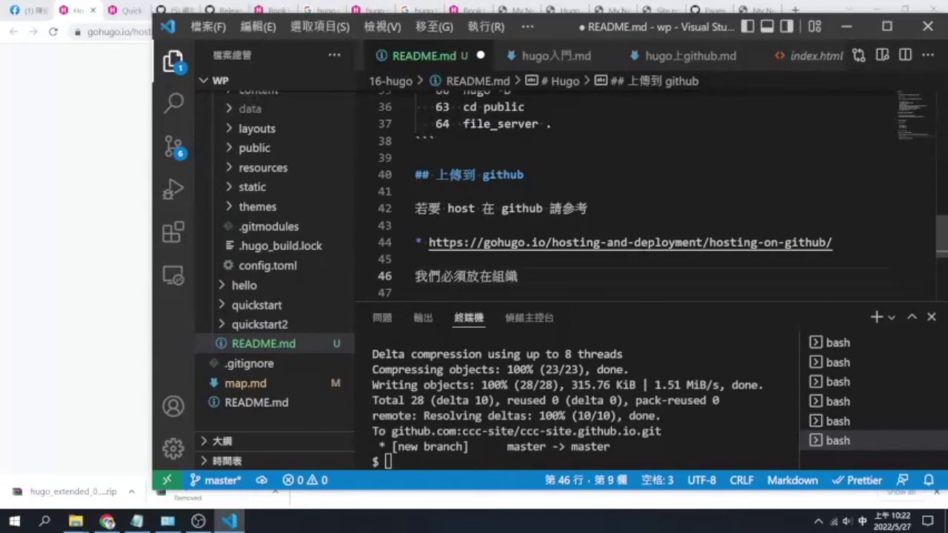
pyautogui.write('或')
pyautogui.write('帳號的')
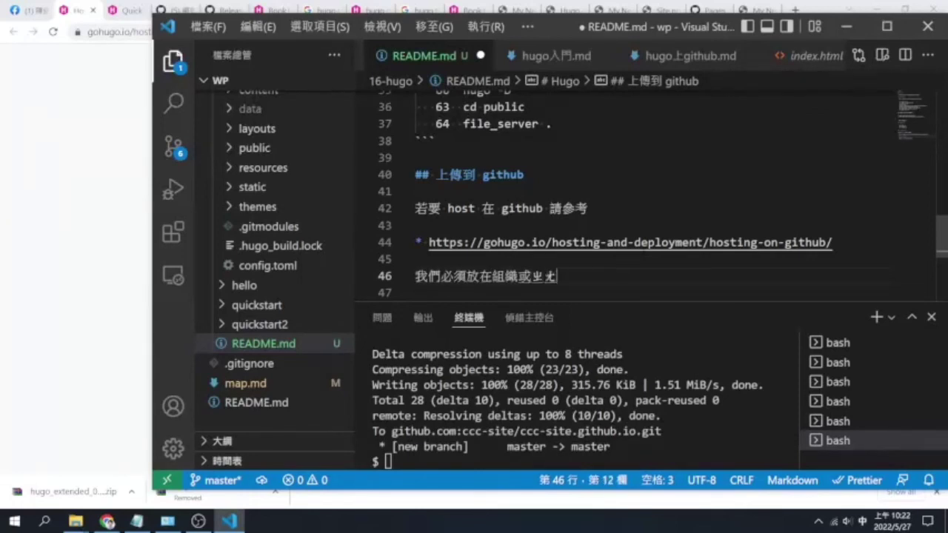
pyautogui.press('Return')
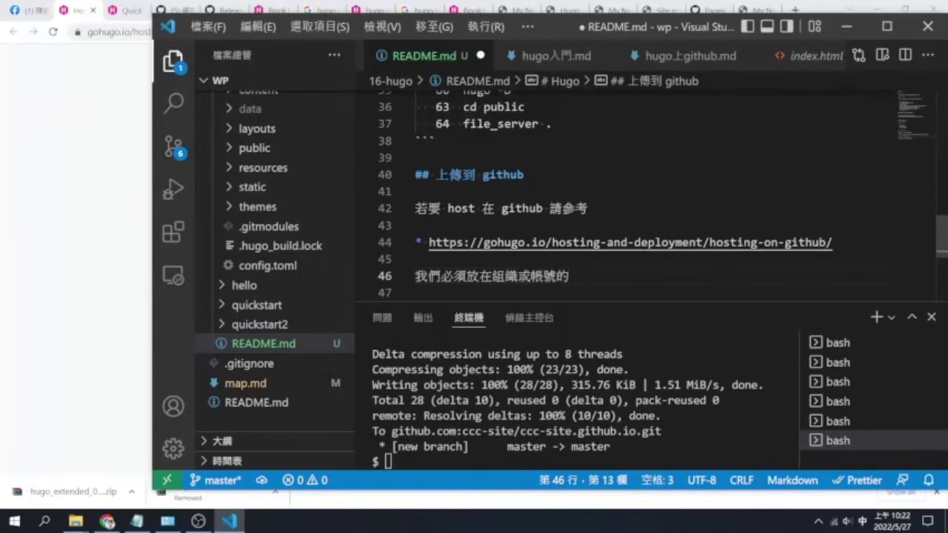